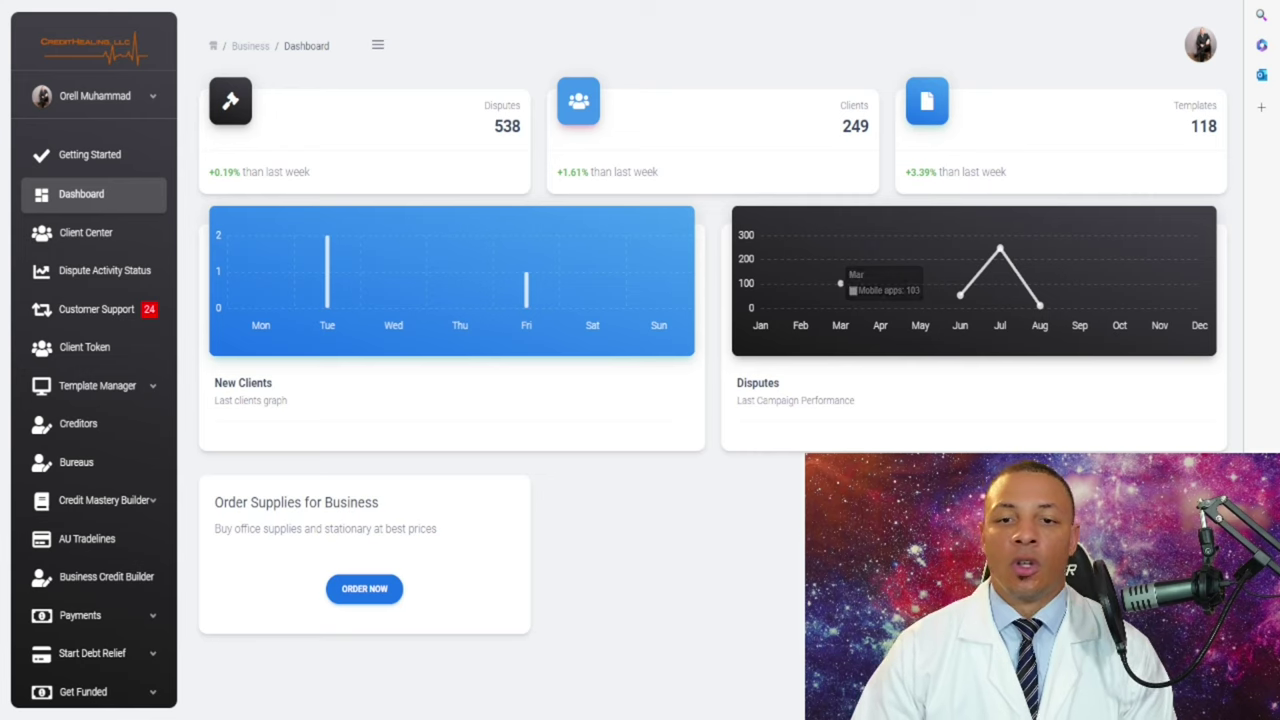
pyautogui.moveTo(1000, 250)
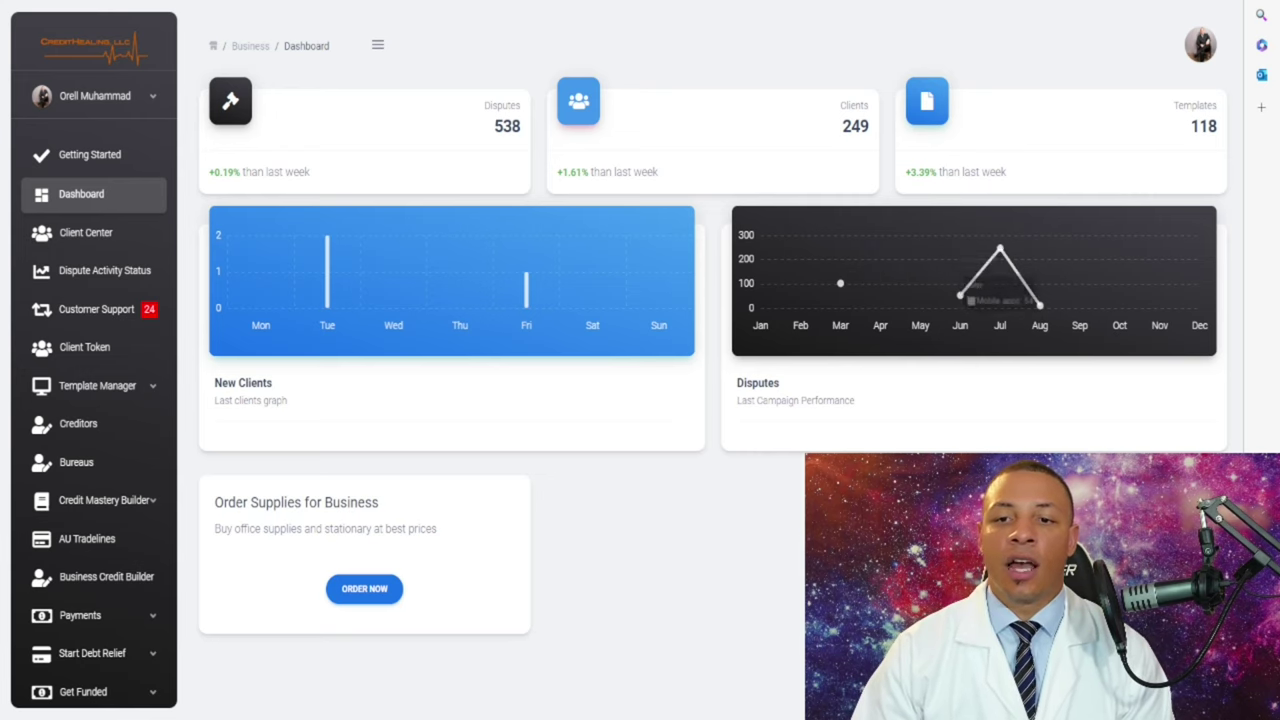
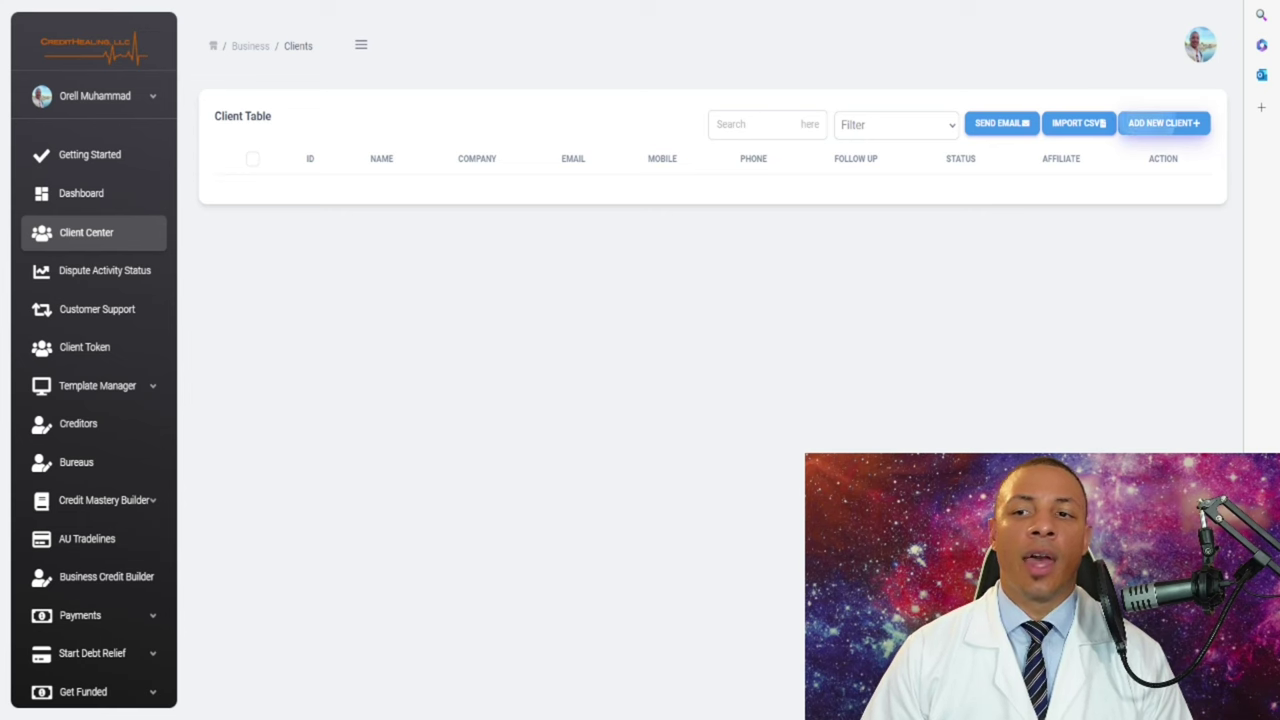
# - Open the blank Add New Client form, scan it, and place the cursor in First Name
pyautogui.click(1163, 123)
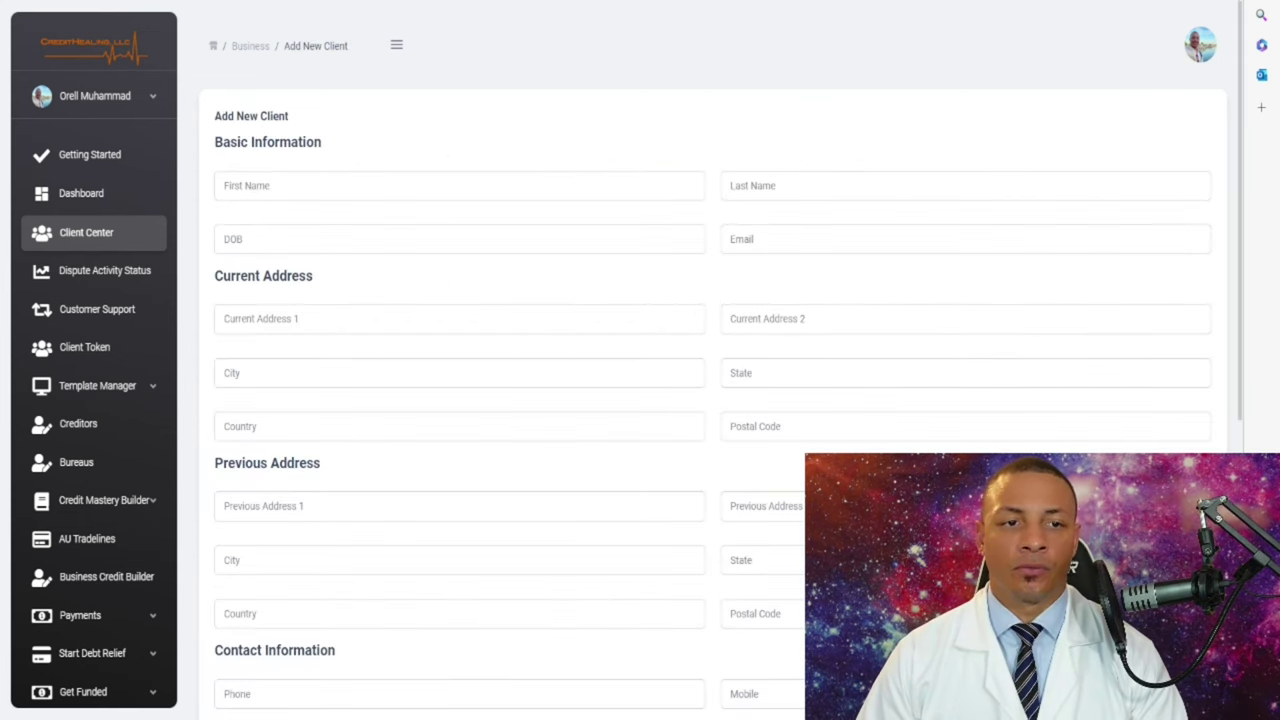
pyautogui.scroll(-5, 700, 400)
pyautogui.scroll(5, 700, 400)
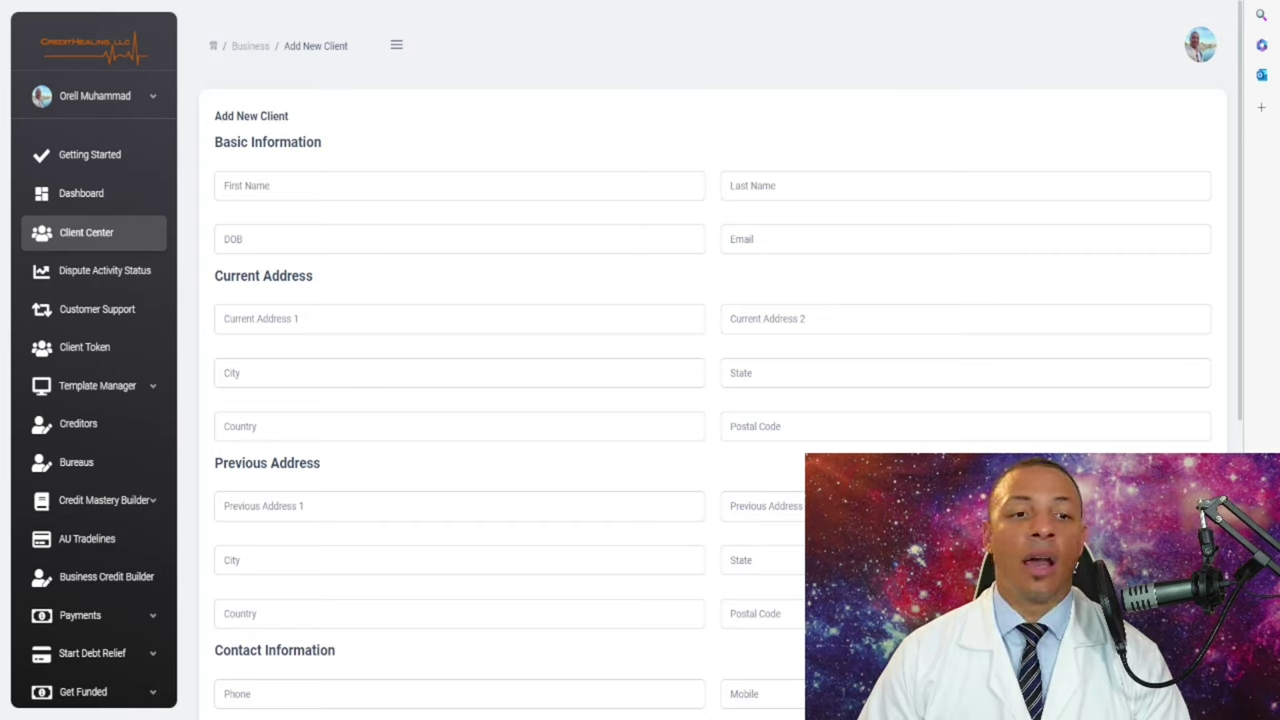
pyautogui.click(300, 186)
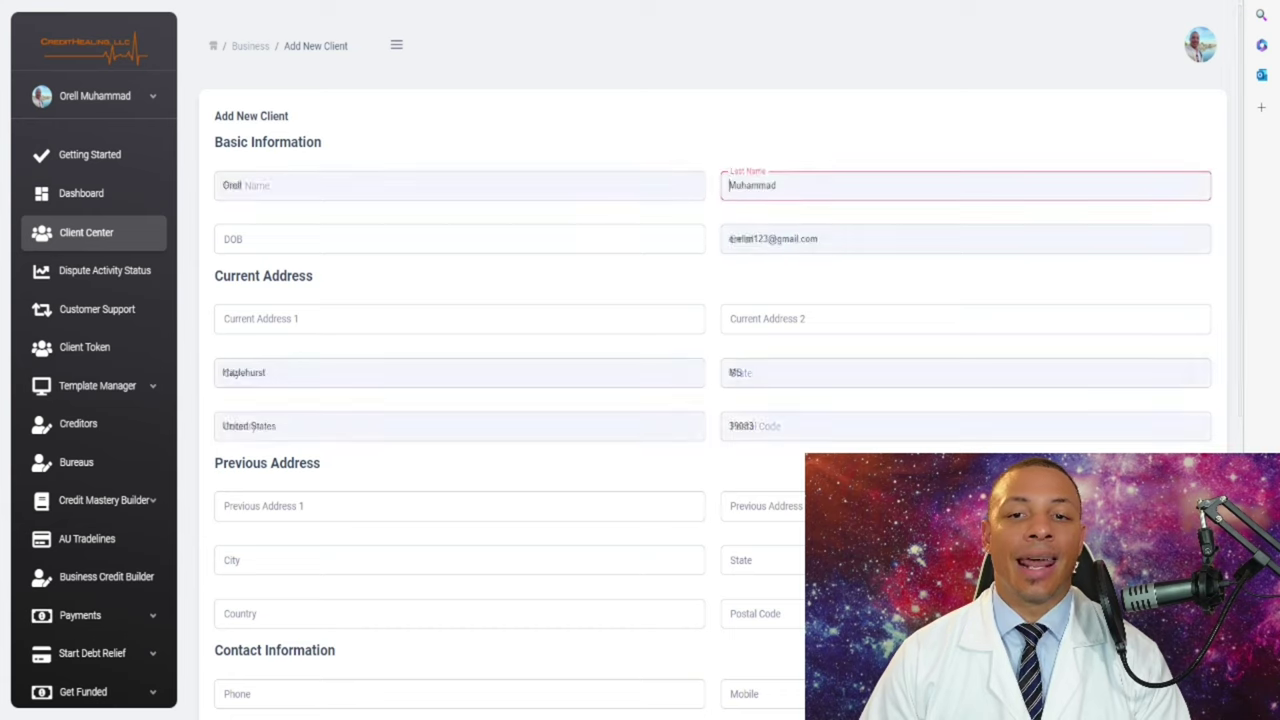
pyautogui.click(965, 239)
pyautogui.click(459, 186)
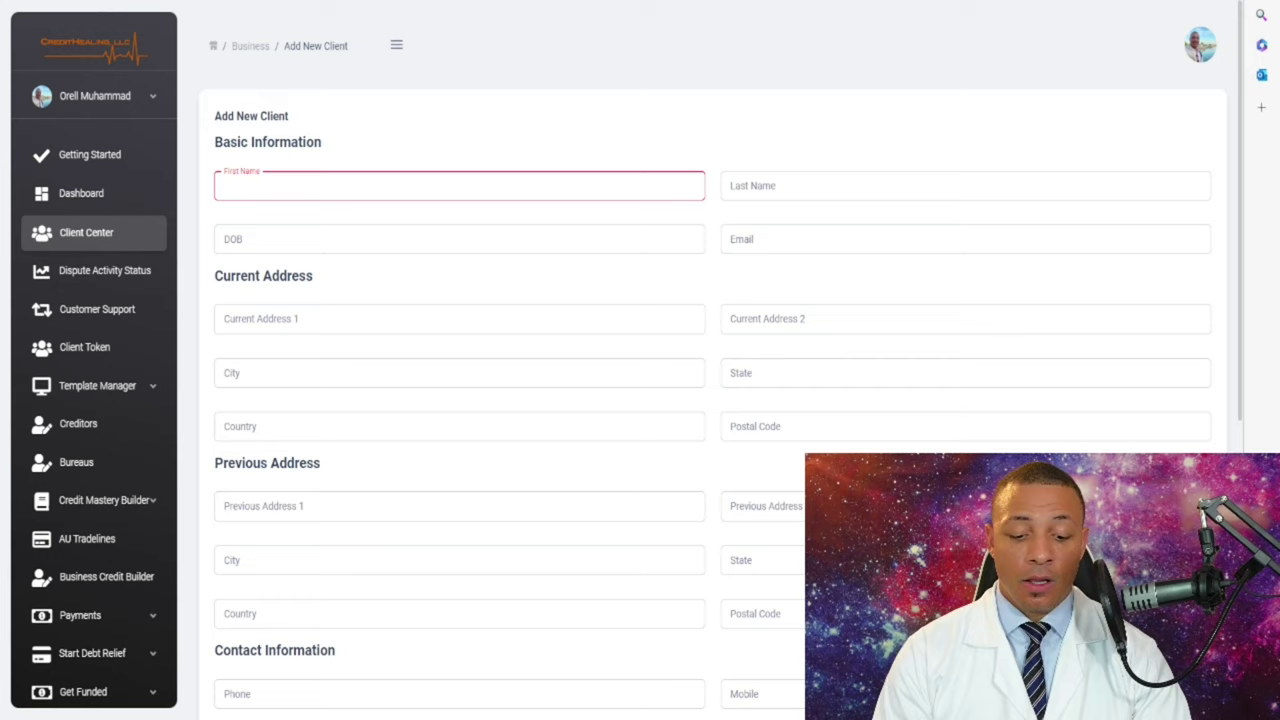
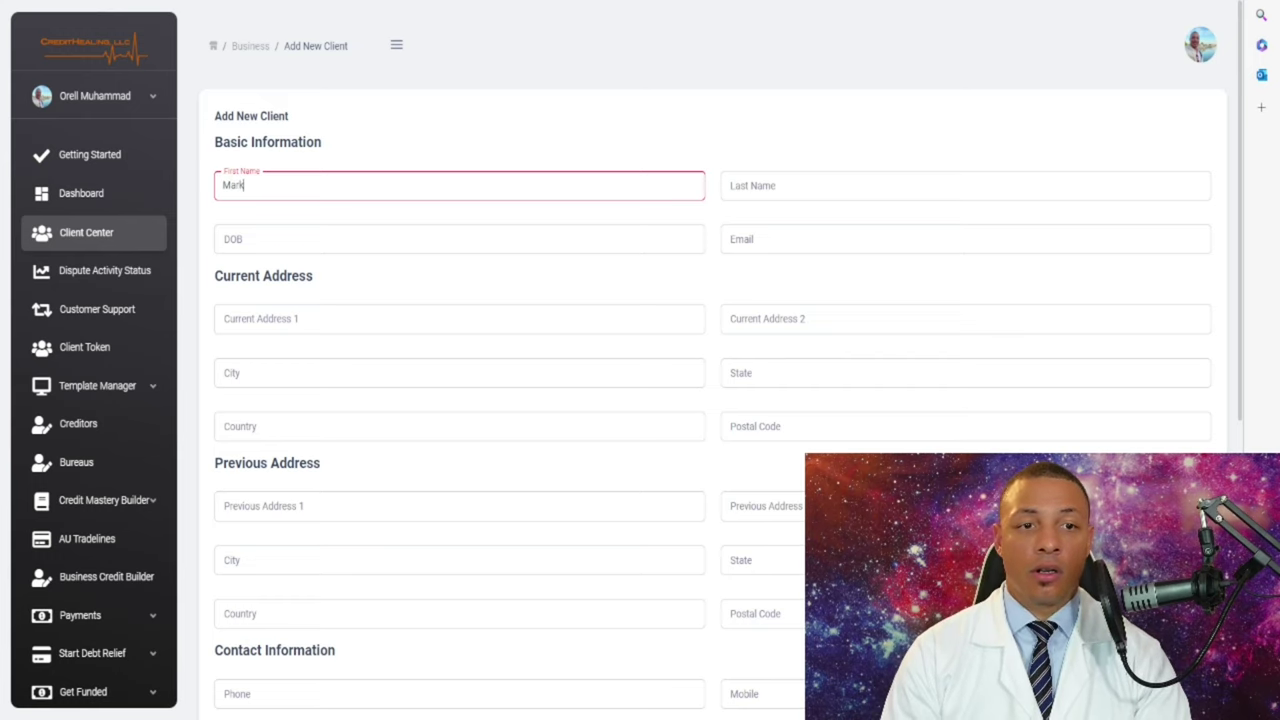
# - Enter the client's first name, correcting a typo, and the client's last name
pyautogui.write('k')
pyautogui.click(965, 185)
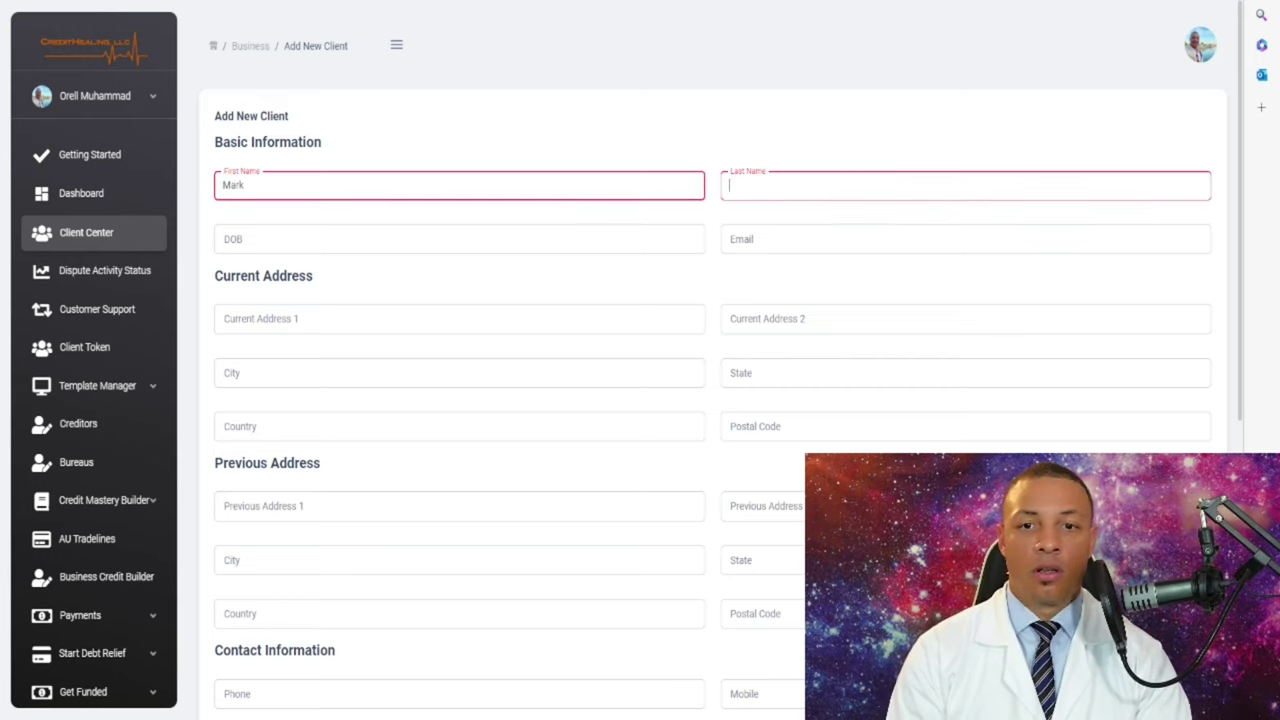
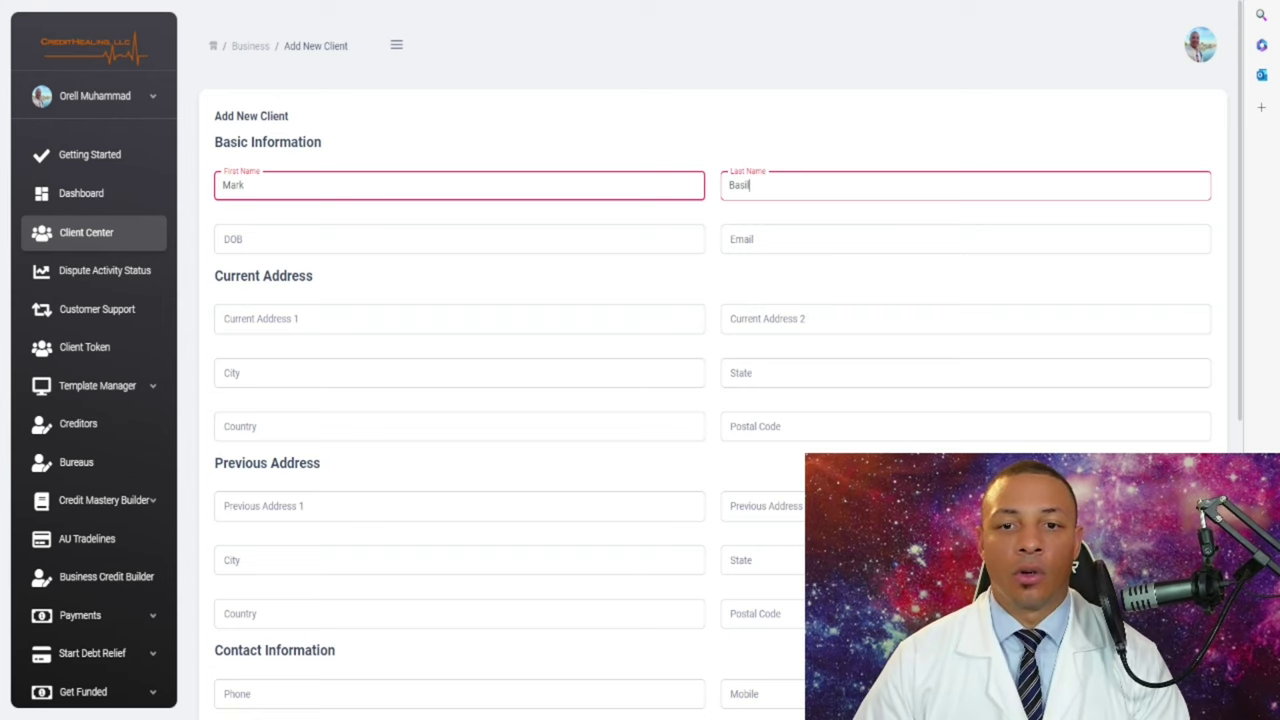
# - Enter the client's e-mail address and scroll through the rest of the form
pyautogui.click(965, 239)
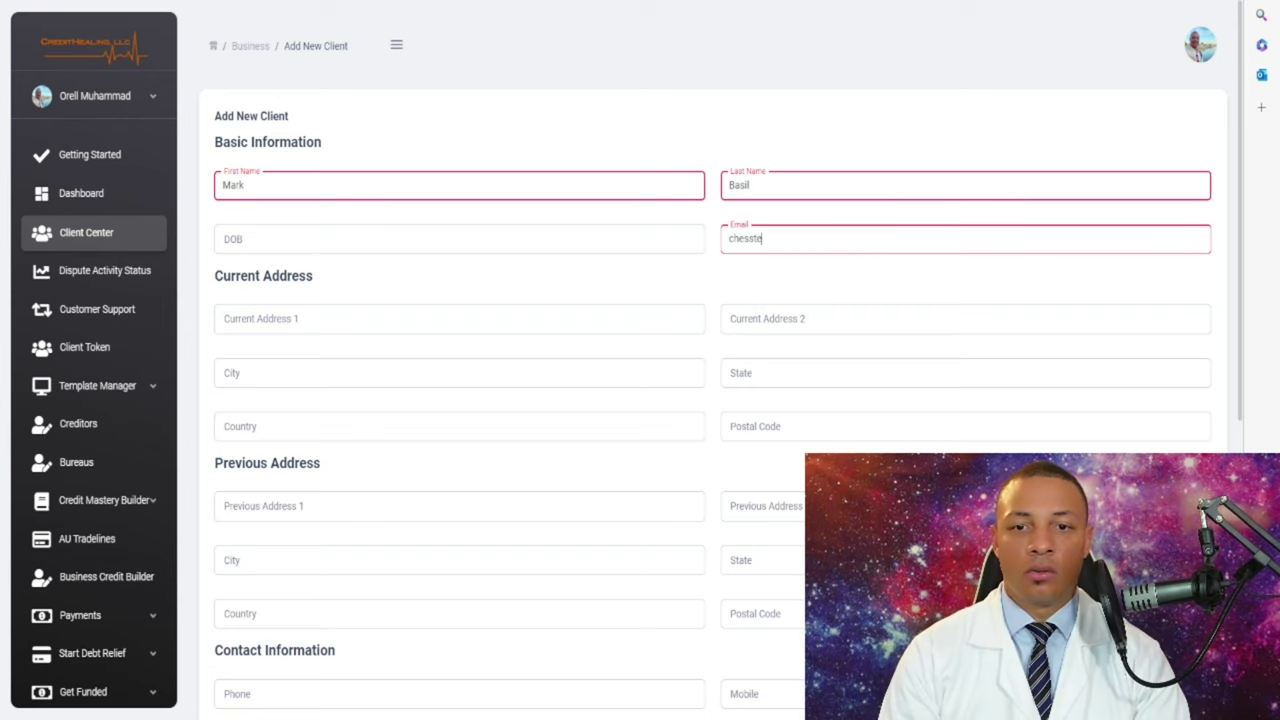
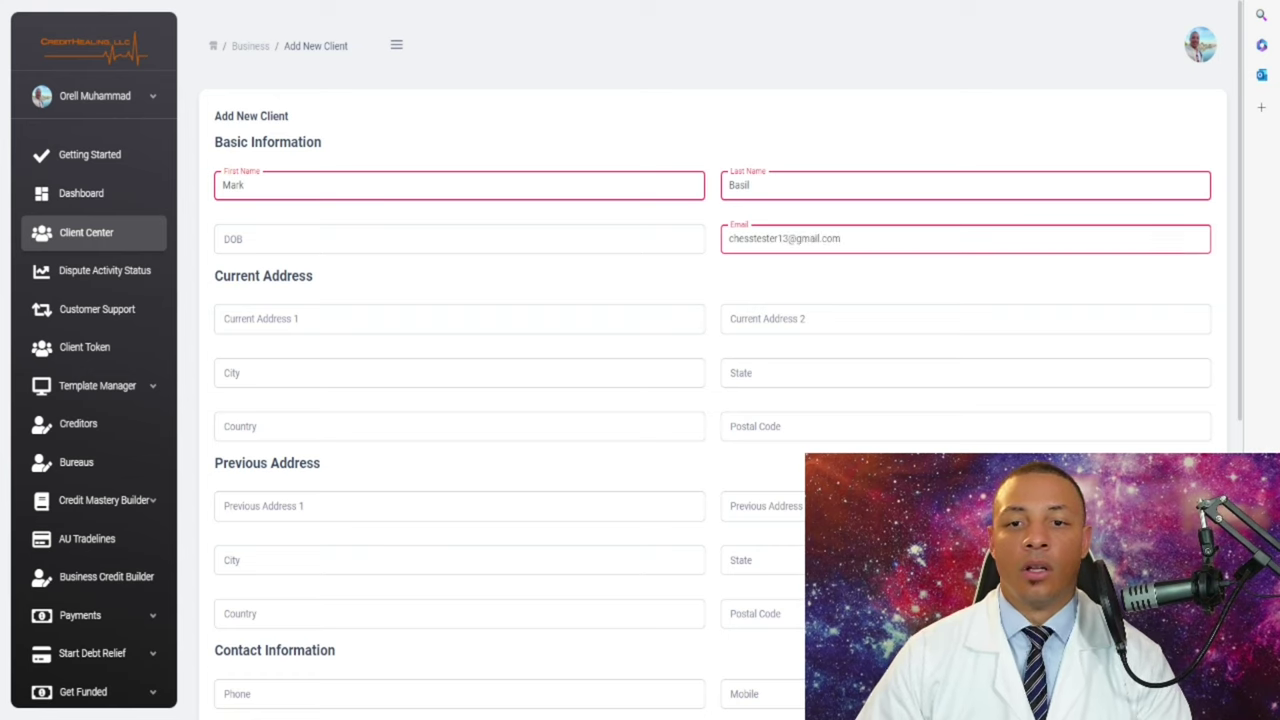
pyautogui.scroll(-5, 712, 400)
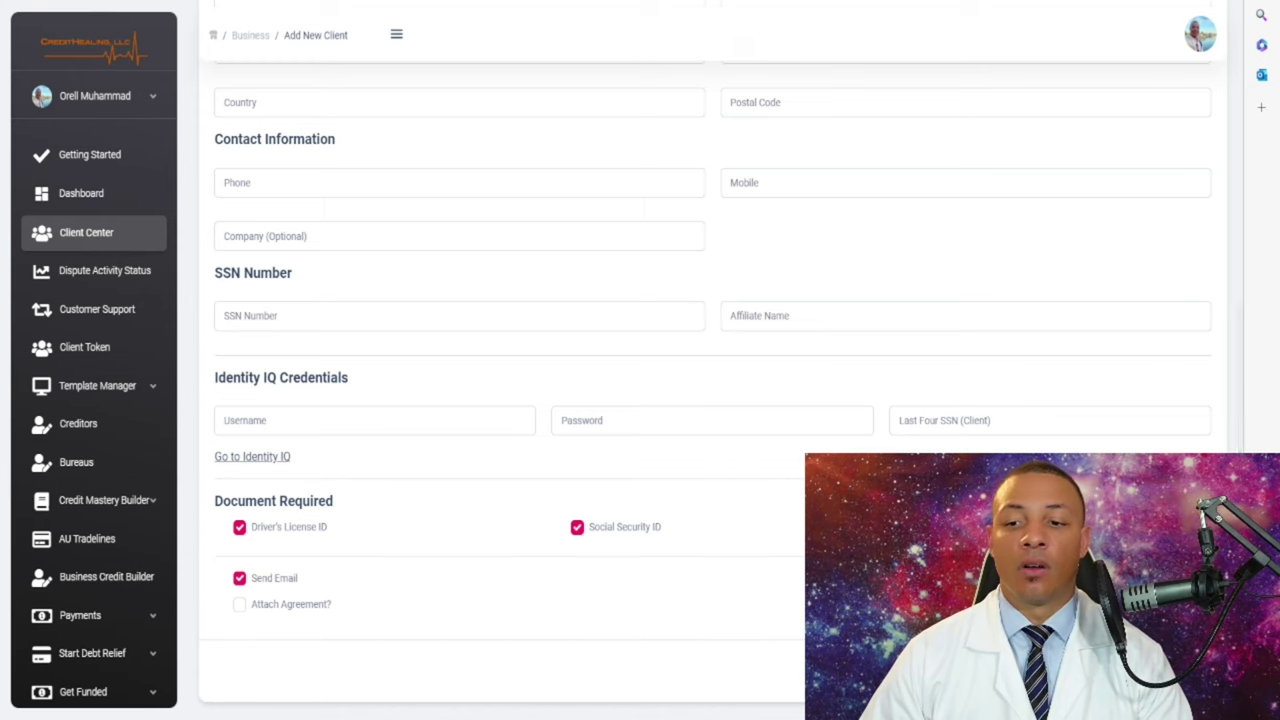
pyautogui.scroll(5, 712, 400)
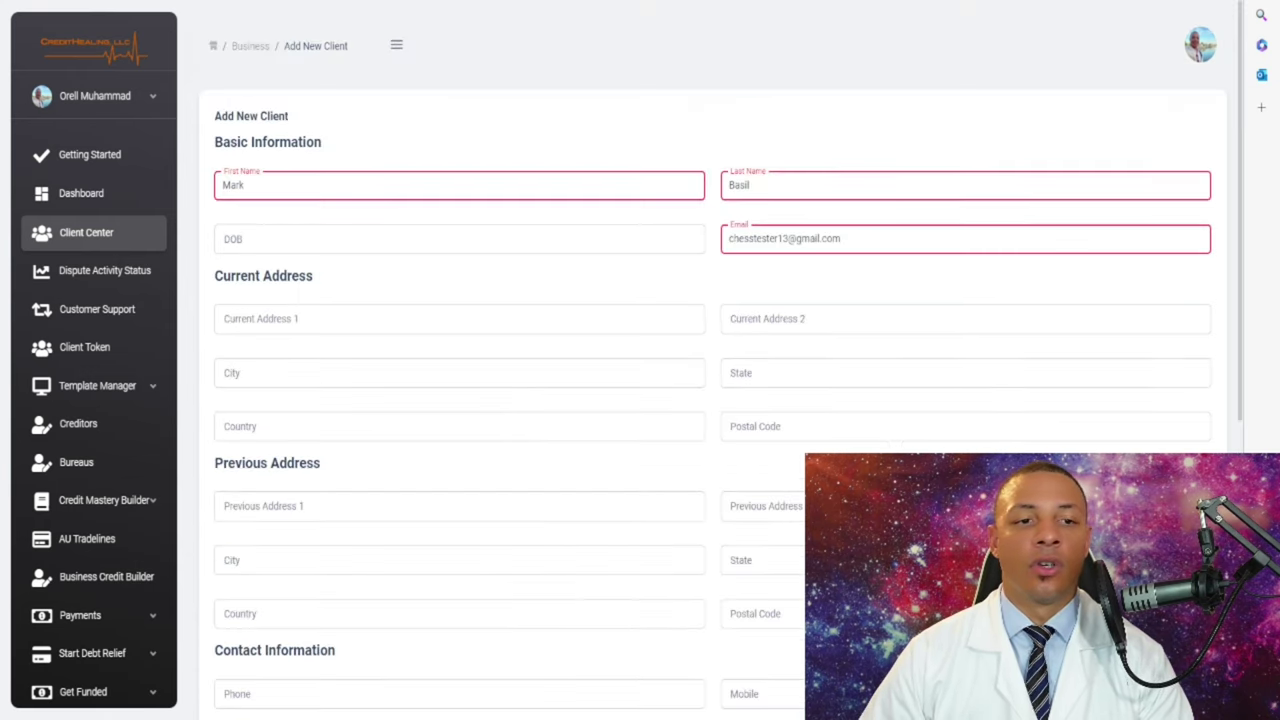
pyautogui.scroll(-5, 712, 400)
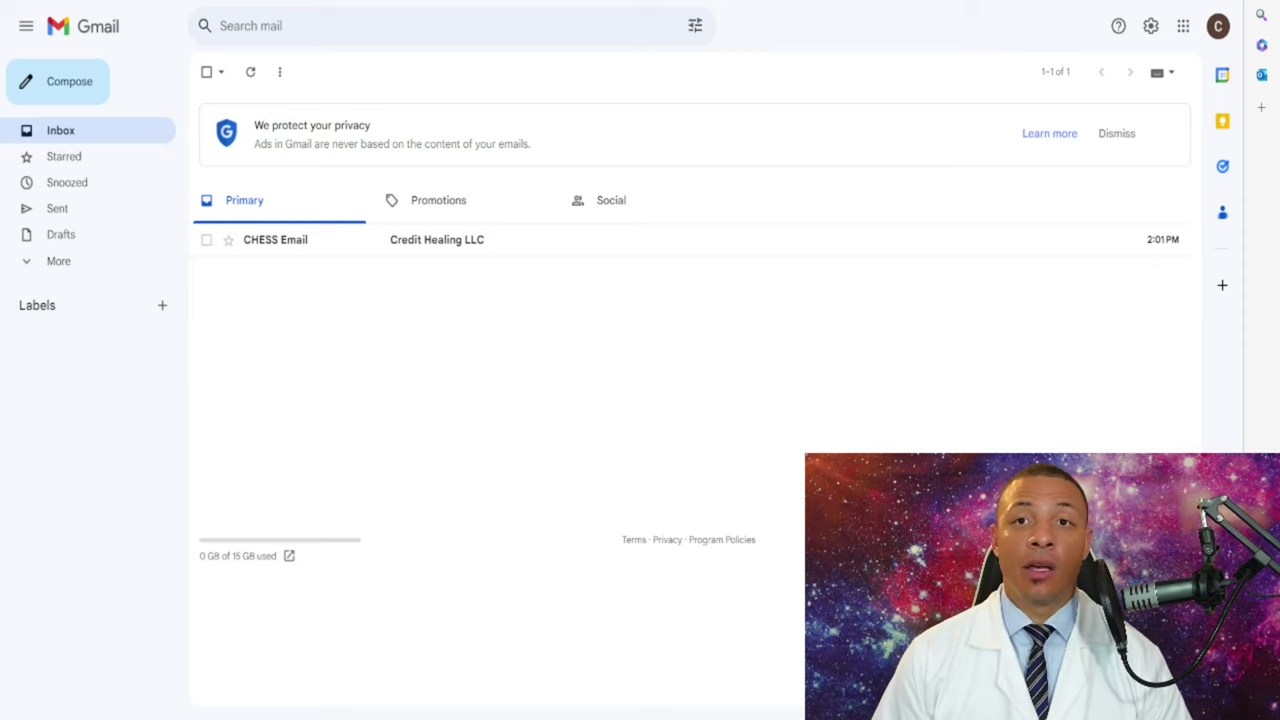
# - Open the Credit Healing LLC welcome email in the Gmail inbox
pyautogui.click(437, 240)
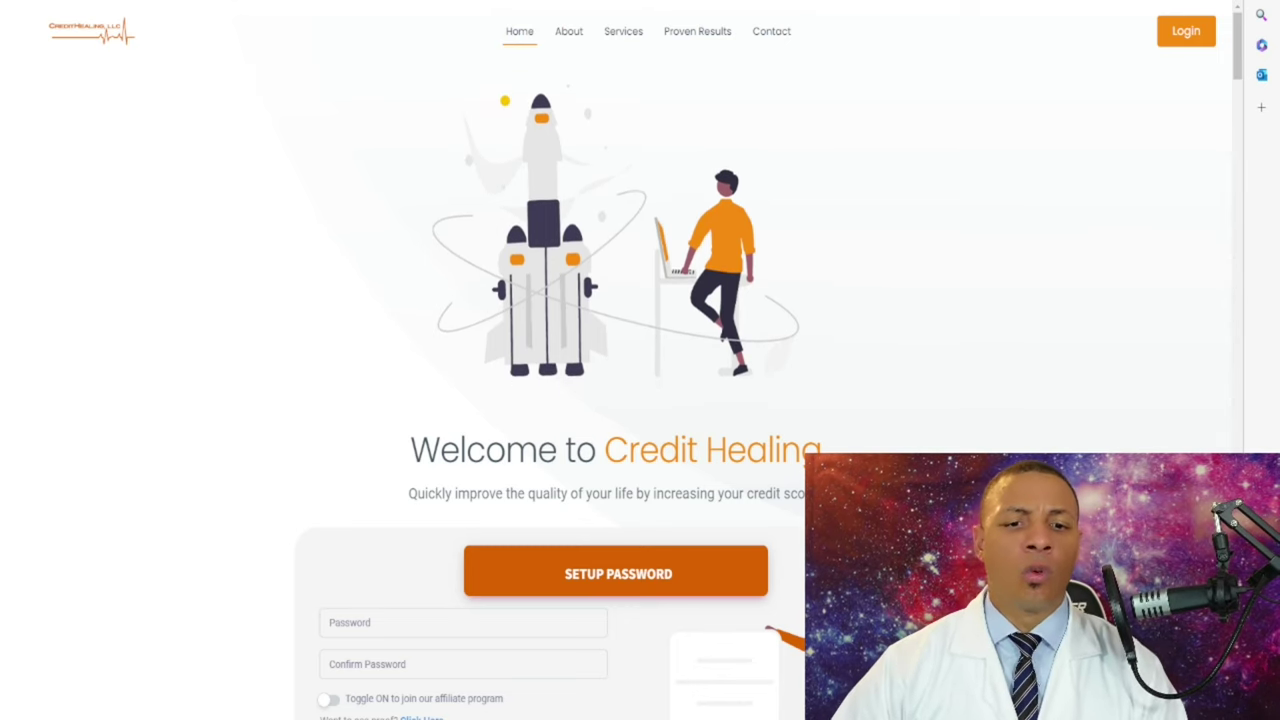
pyautogui.scroll(-1, 640, 380)
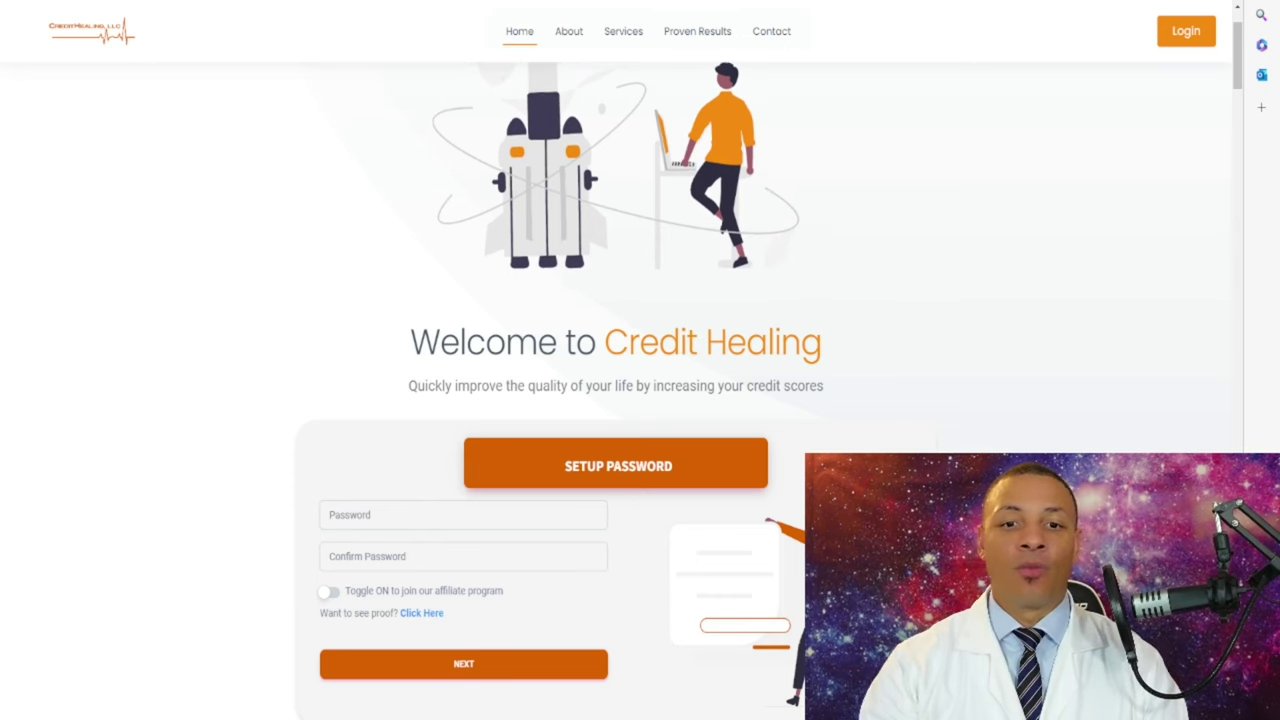
pyautogui.scroll(-3, 616, 390)
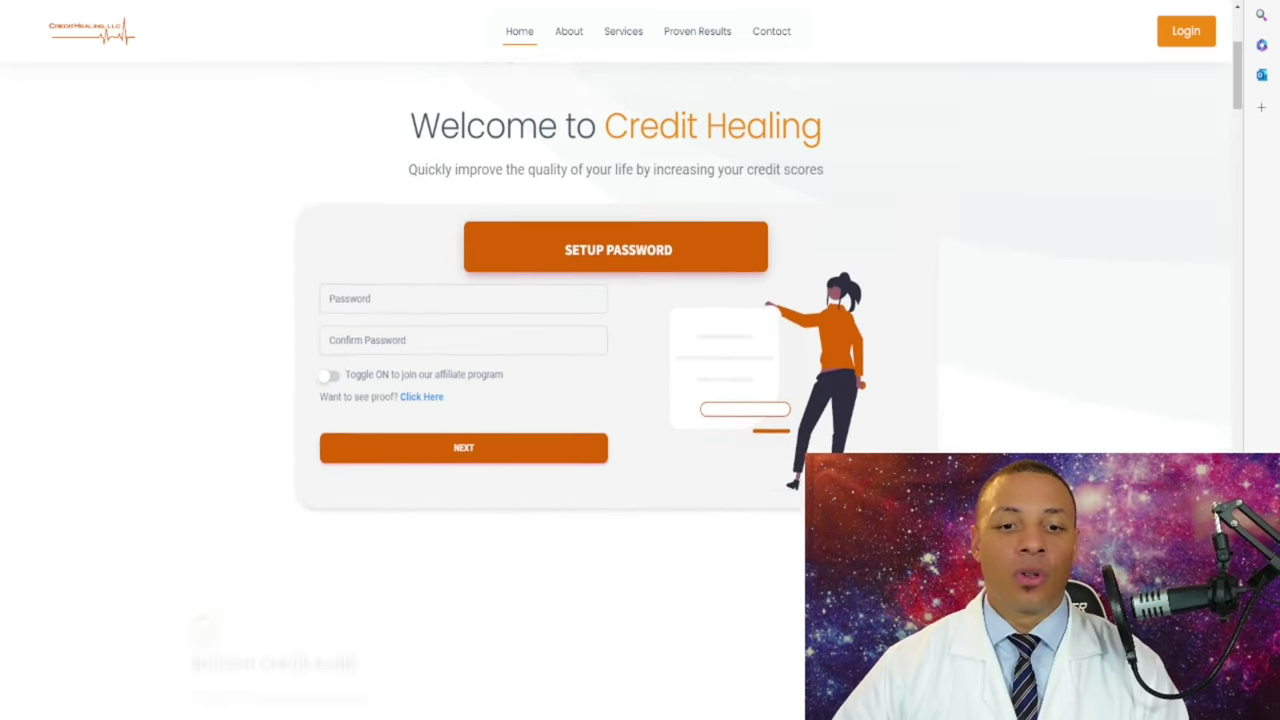
pyautogui.scroll(-2, 616, 390)
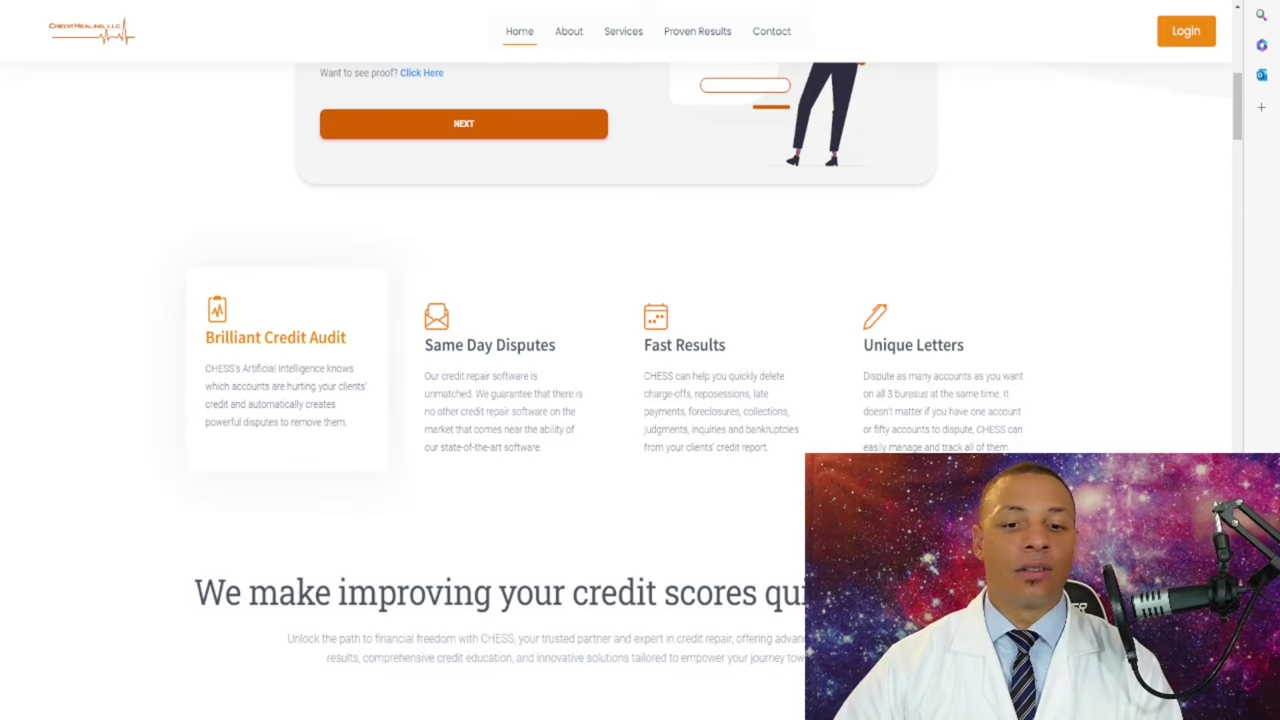
pyautogui.scroll(-2, 616, 390)
pyautogui.scroll(-1, 616, 390)
pyautogui.scroll(1, 616, 390)
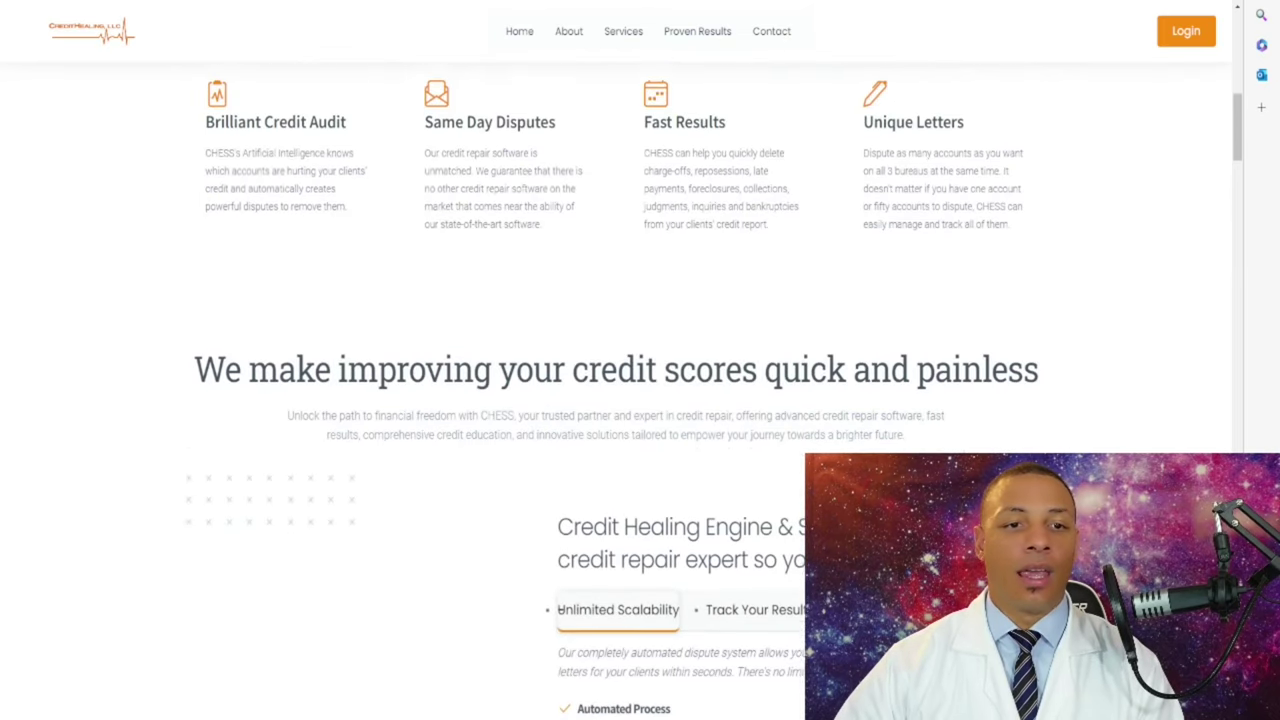
pyautogui.scroll(1, 616, 390)
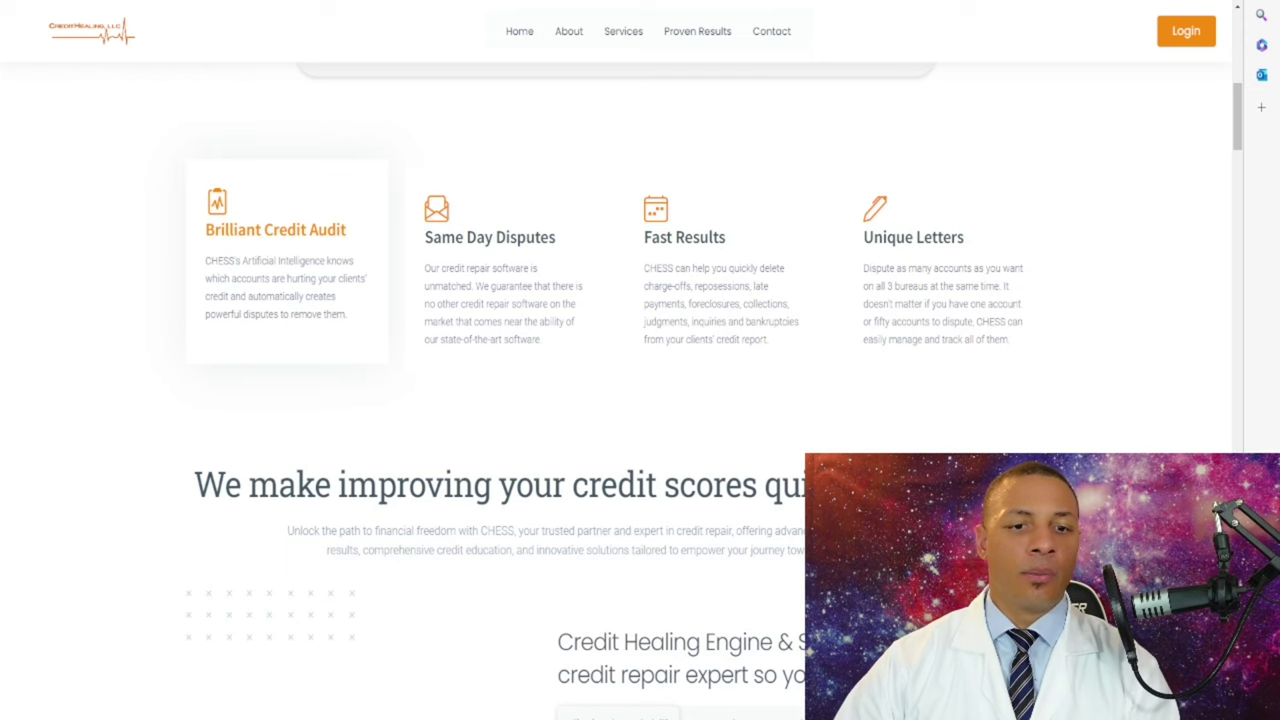
pyautogui.scroll(-5, 640, 360)
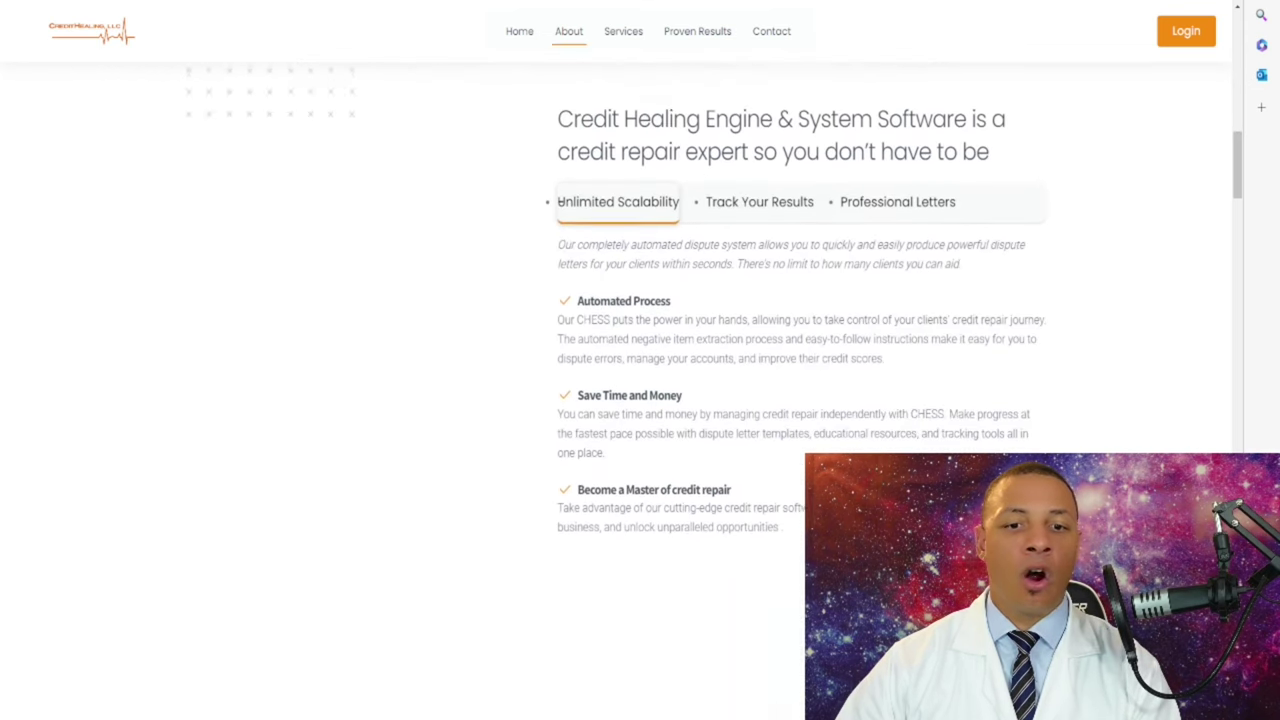
pyautogui.scroll(-3, 558, 201)
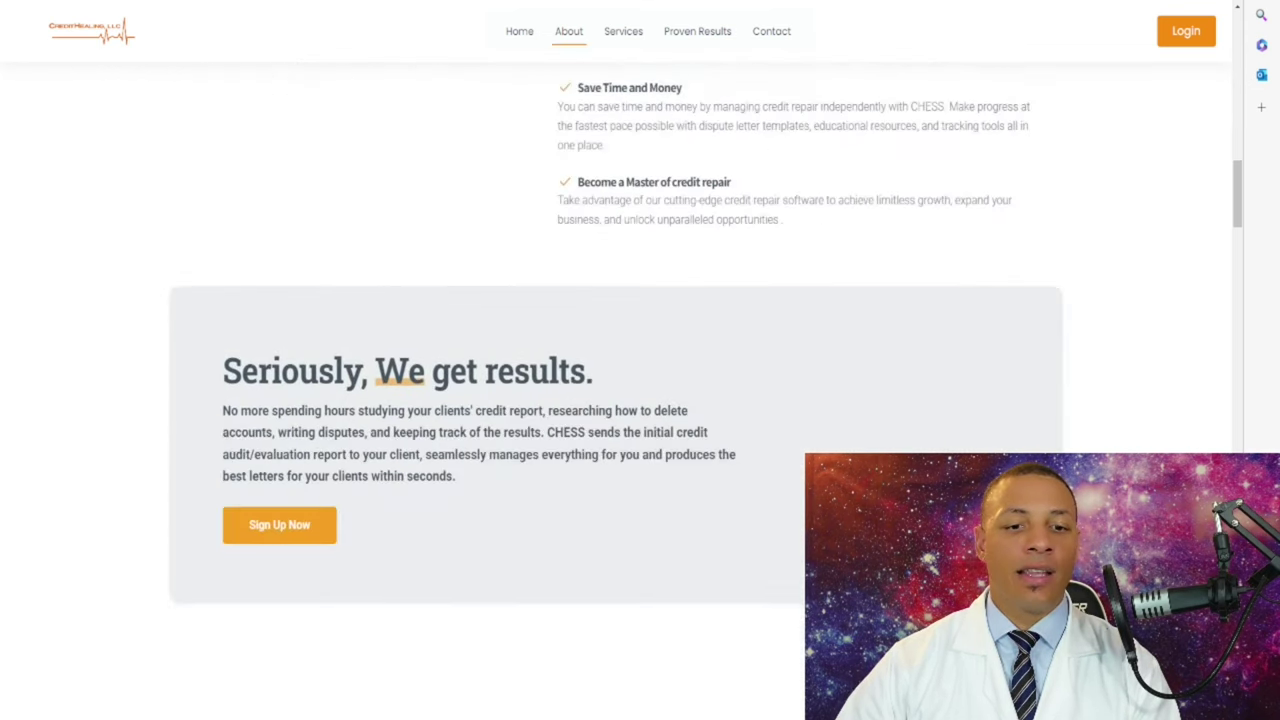
pyautogui.scroll(-3, 640, 360)
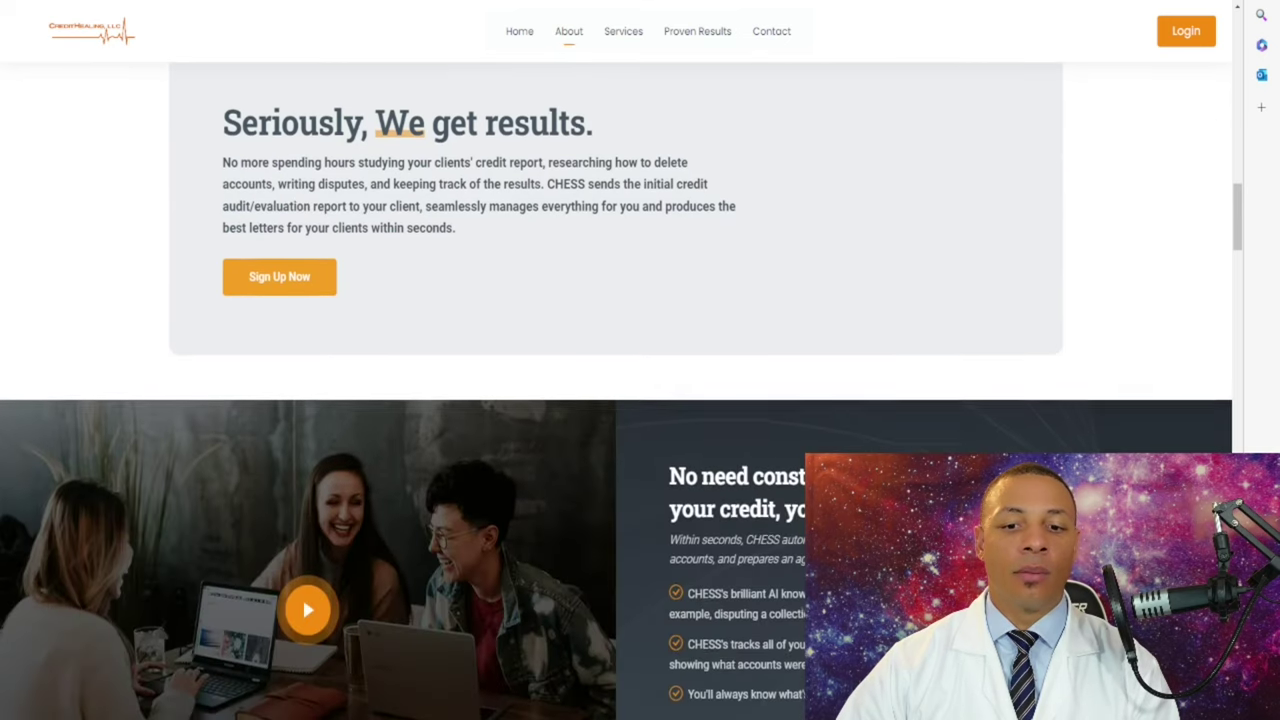
pyautogui.scroll(-1, 640, 360)
pyautogui.scroll(1, 640, 360)
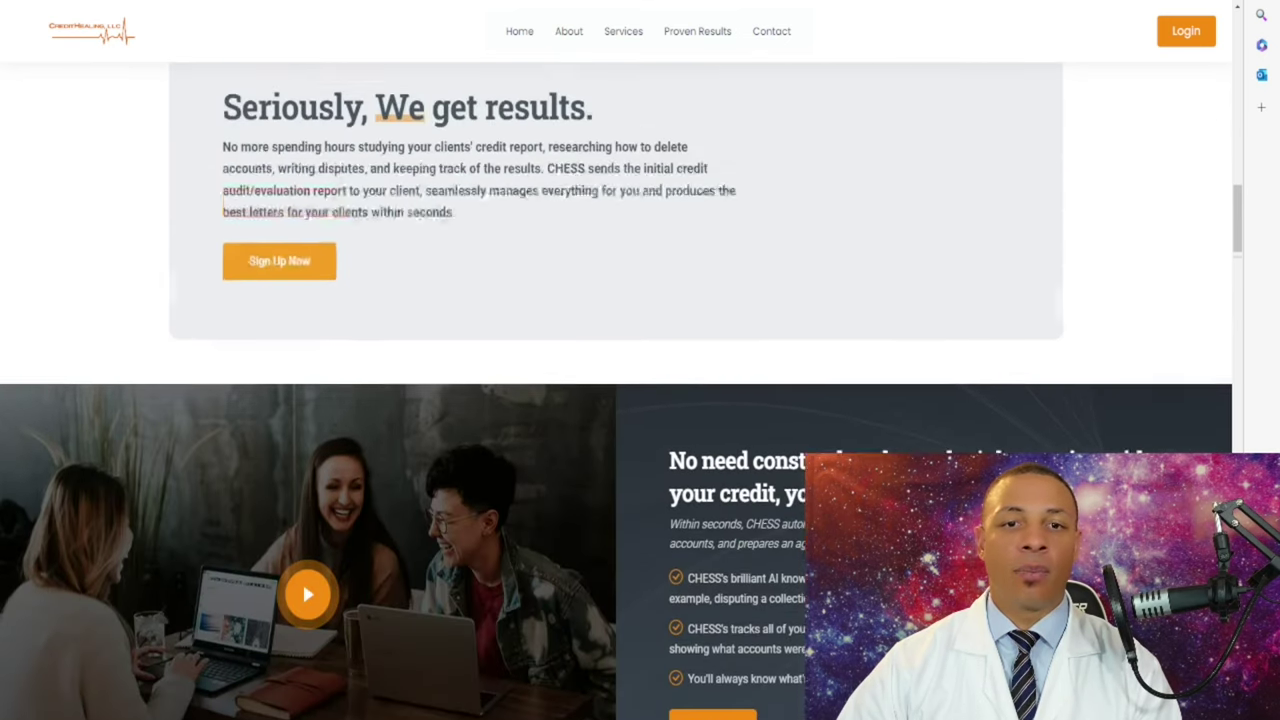
pyautogui.scroll(3, 640, 360)
pyautogui.scroll(10, 640, 360)
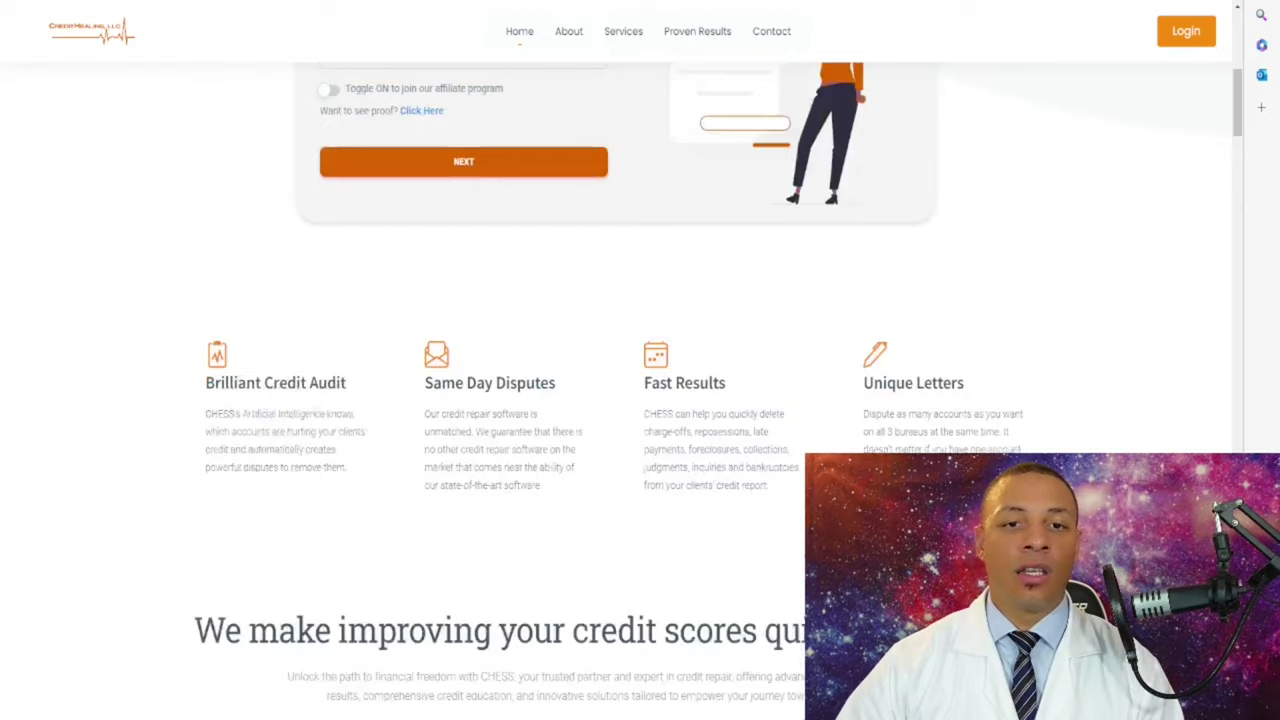
pyautogui.scroll(3, 640, 360)
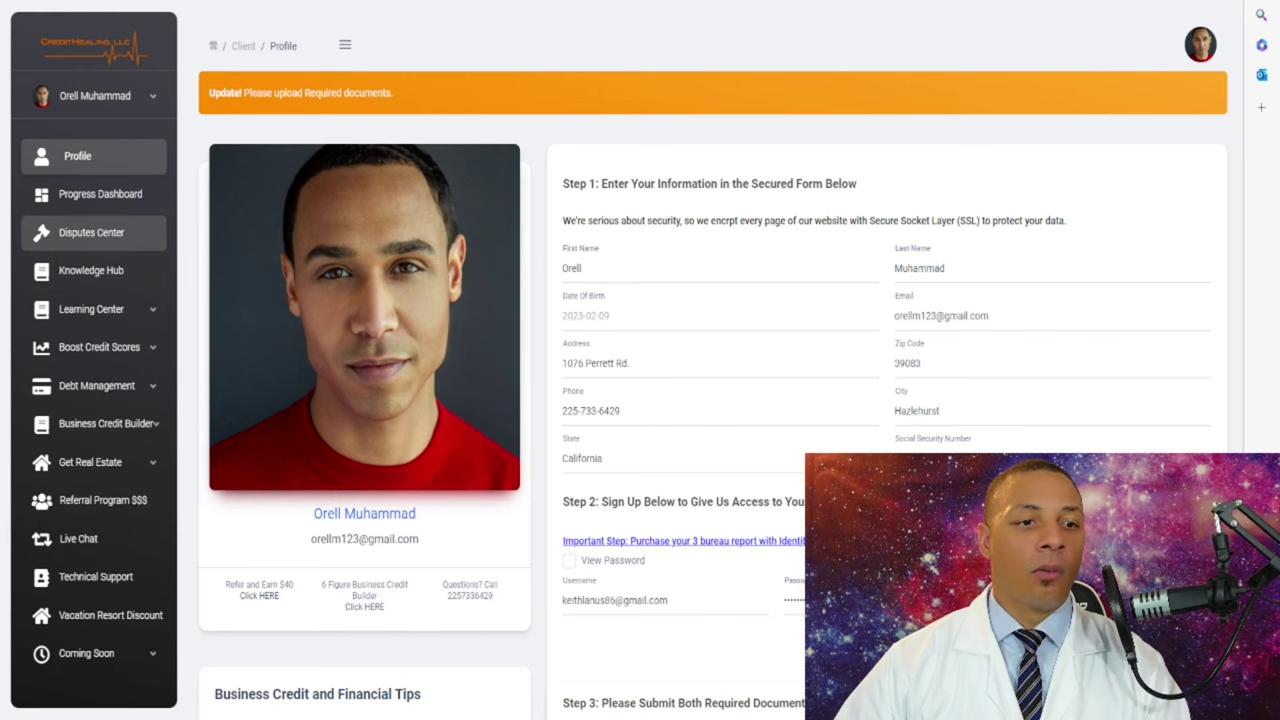
# - Visit the Disputes Center, then return to the client's Profile page
pyautogui.click(91, 232)
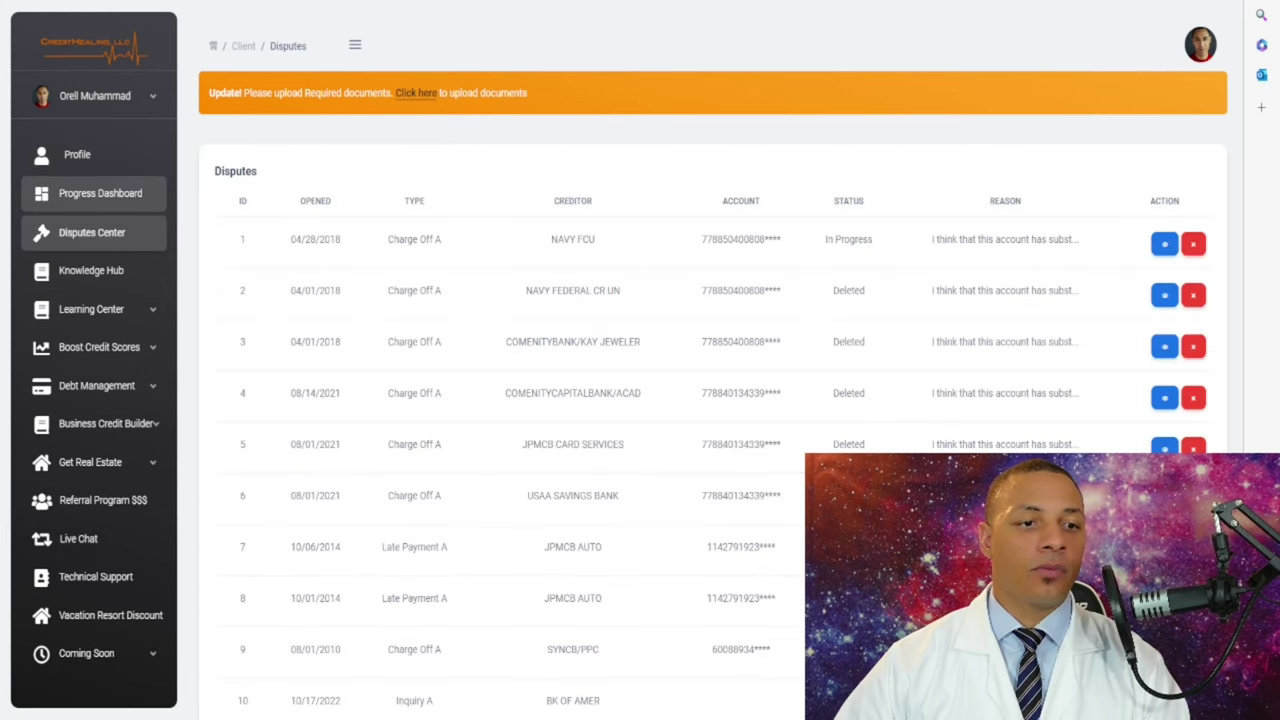
pyautogui.click(77, 156)
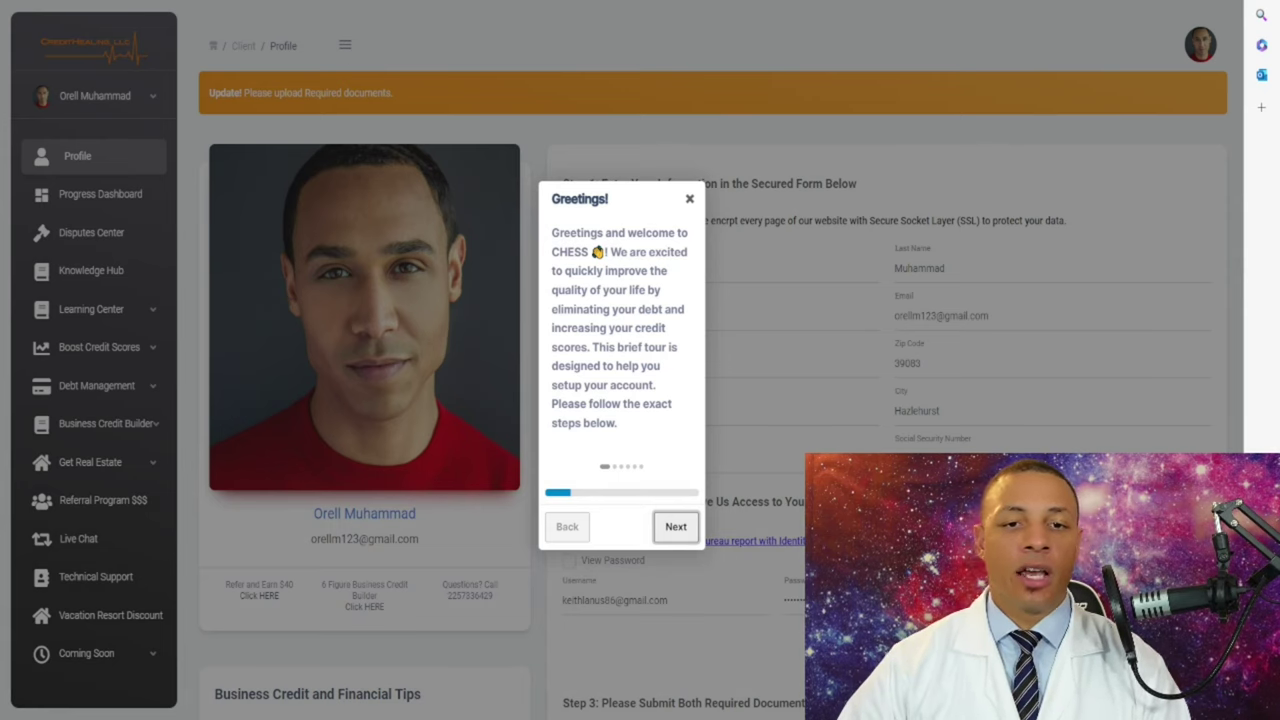
# - Step through the tour's personal information, sign-up, documents, progress dashboard and disputes center steps, then finish it
pyautogui.press('Return')
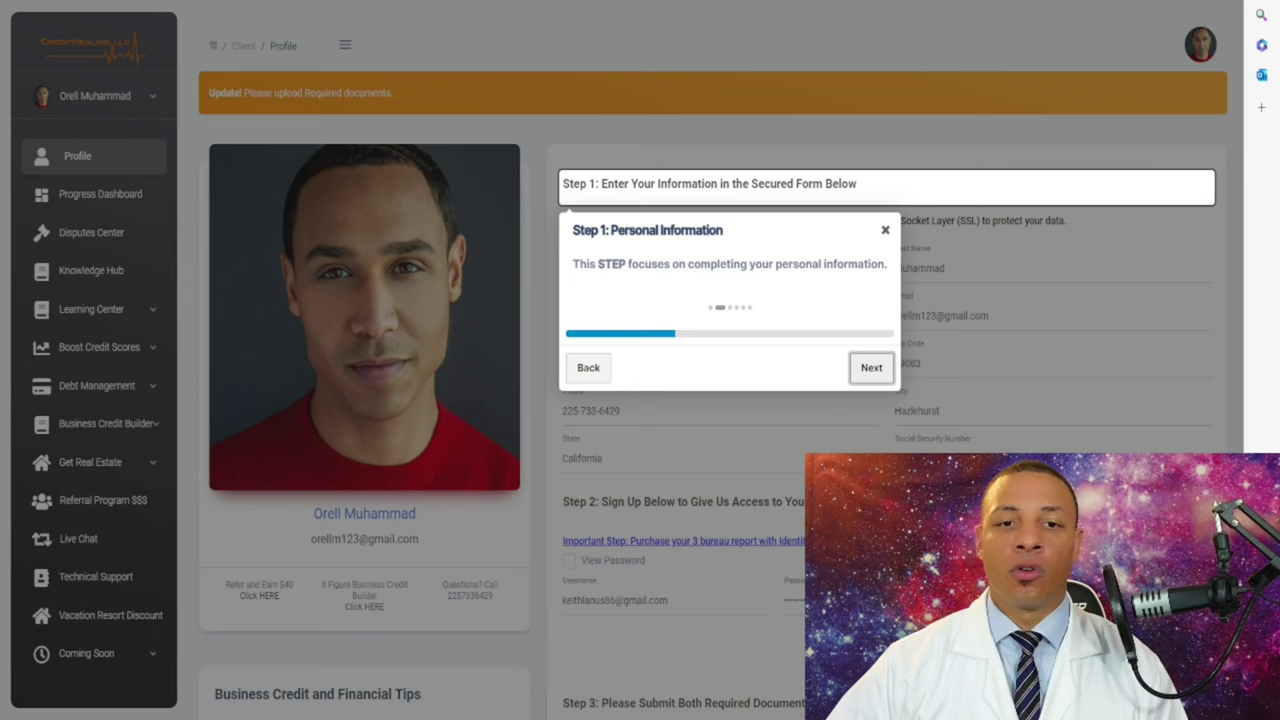
pyautogui.press('Return')
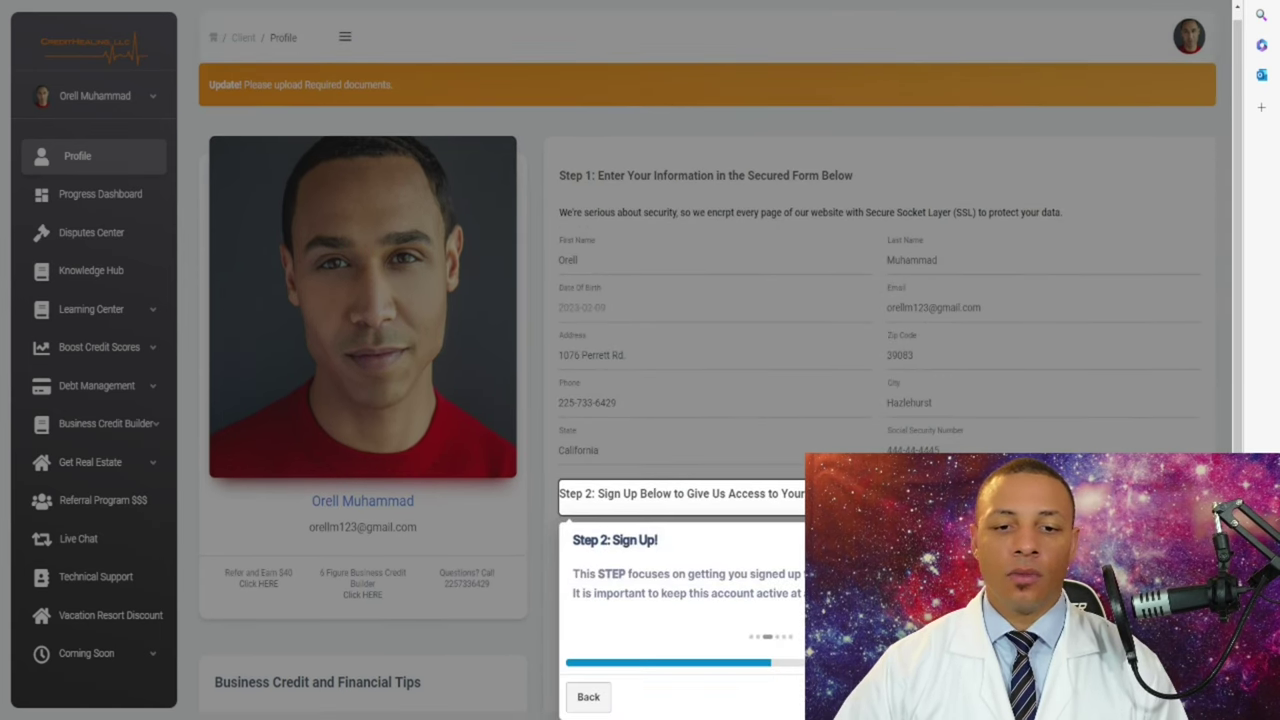
pyautogui.press('Return')
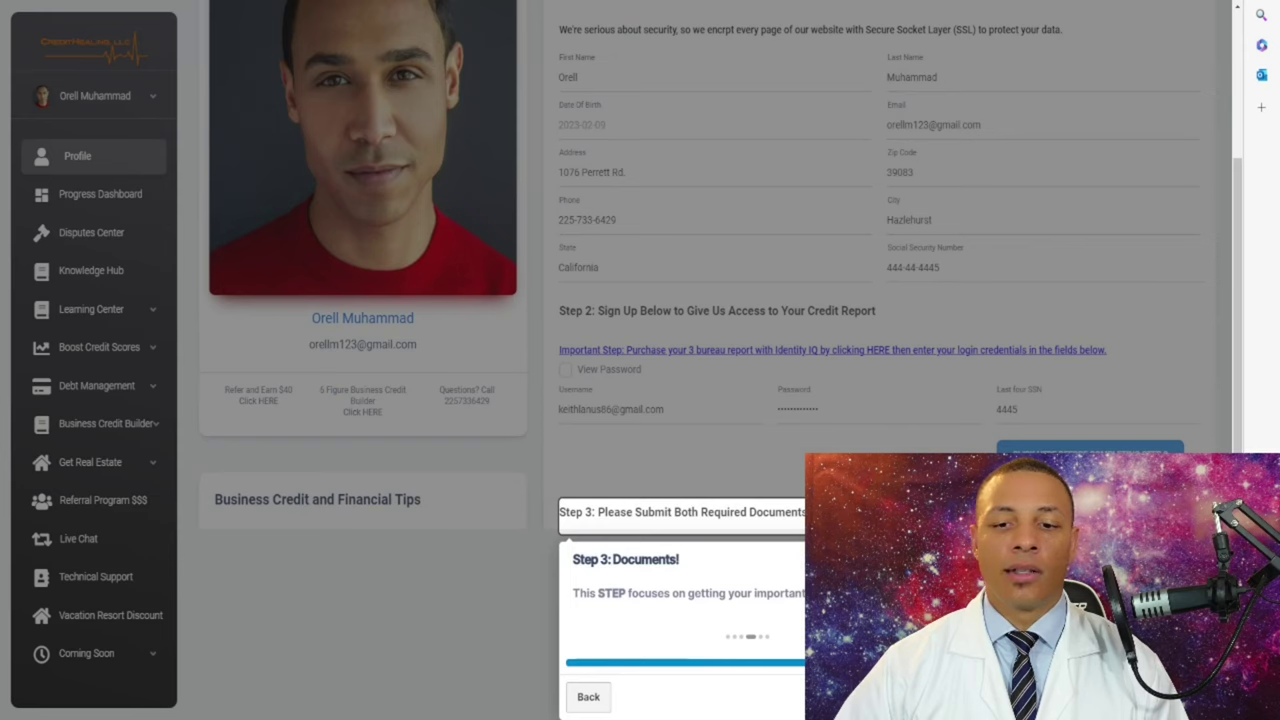
pyautogui.press('Return')
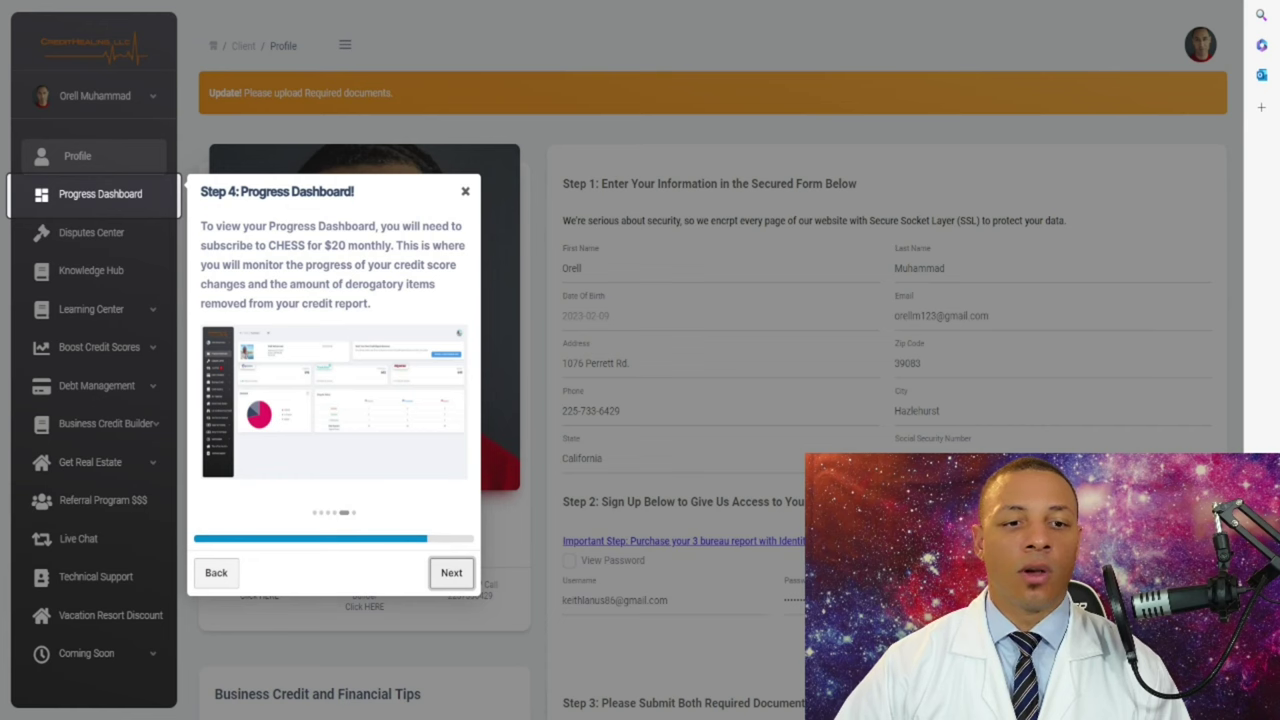
pyautogui.press('Return')
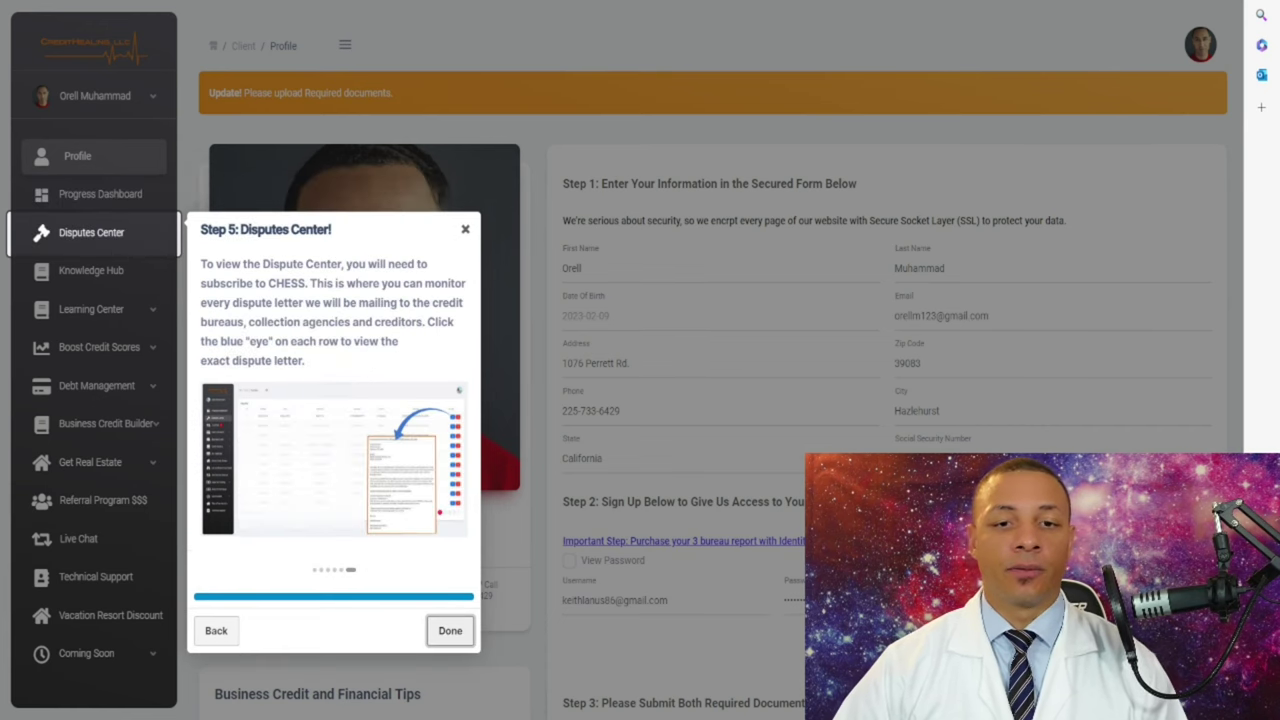
pyautogui.press('Return')
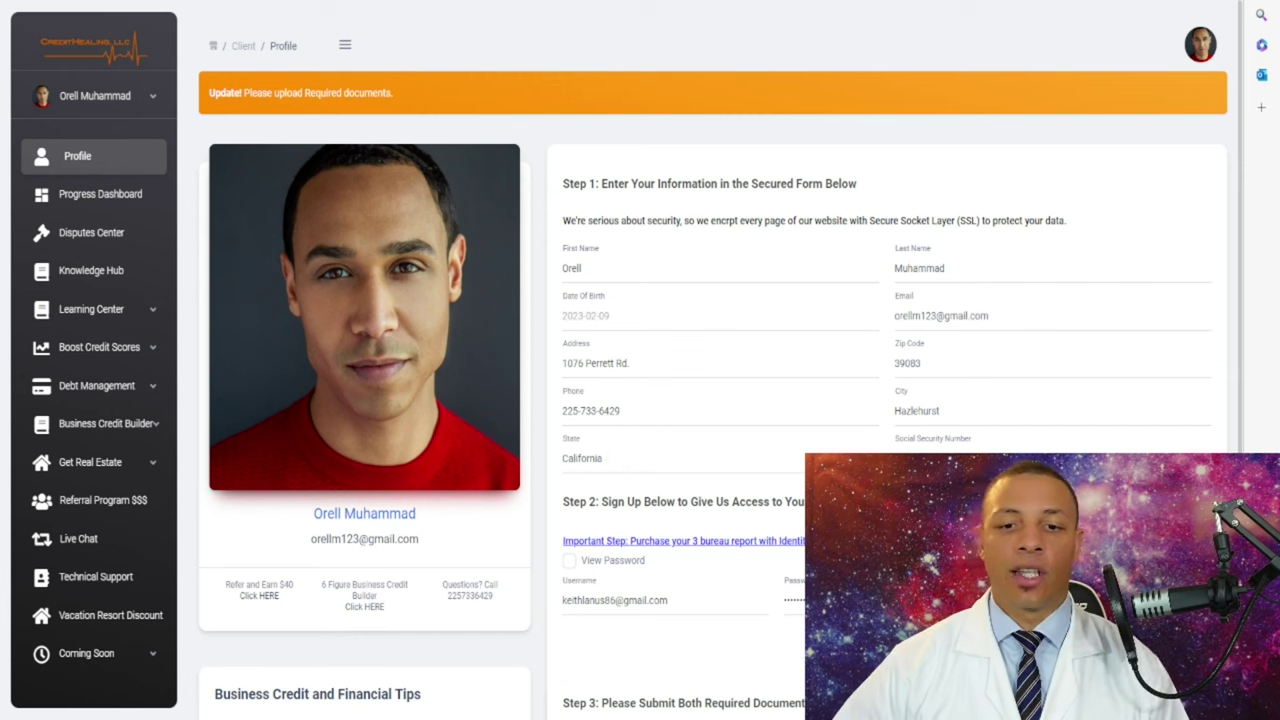
pyautogui.scroll(-1, 713, 300)
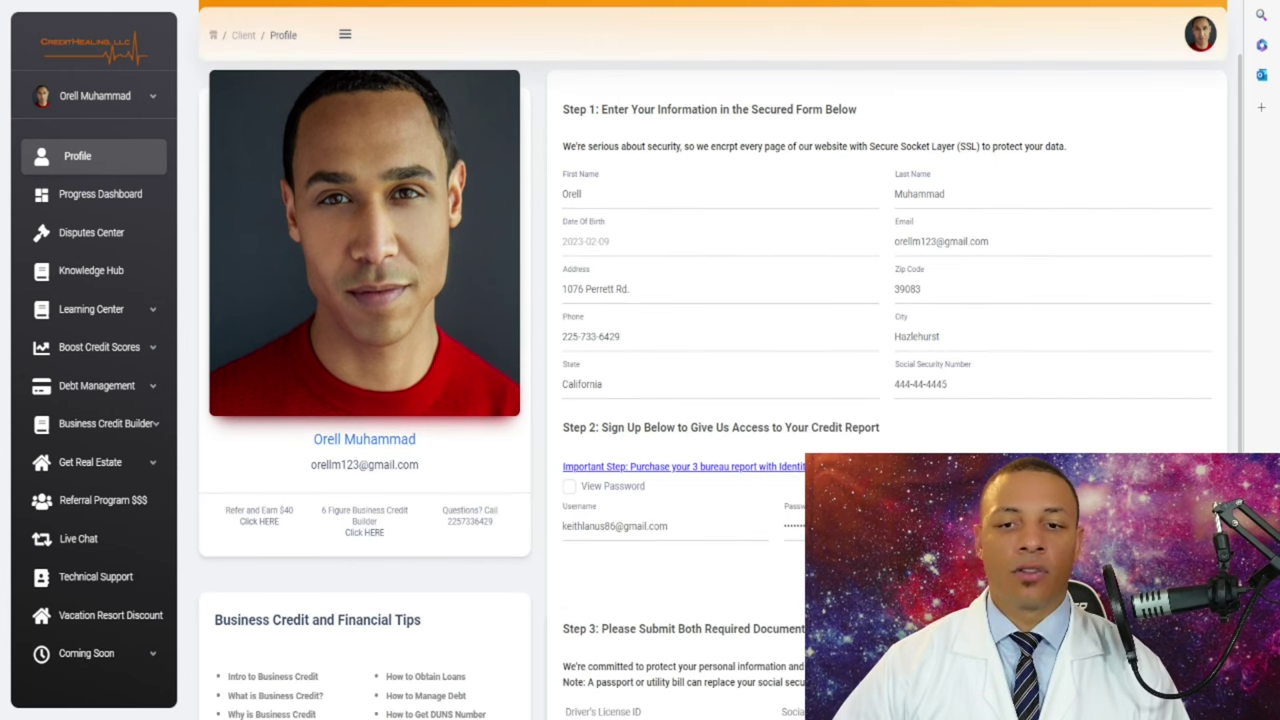
pyautogui.scroll(-1, 713, 300)
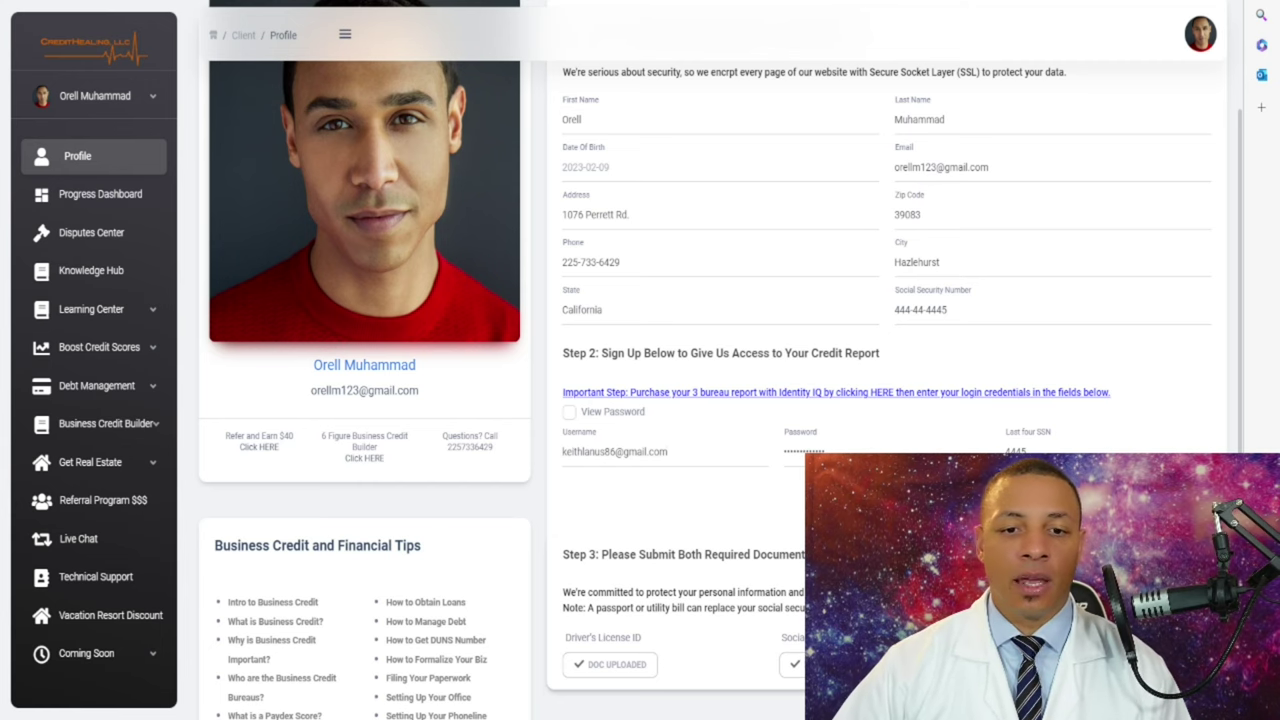
pyautogui.moveTo(668, 451); pyautogui.dragTo(564, 452)
pyautogui.click(822, 452)
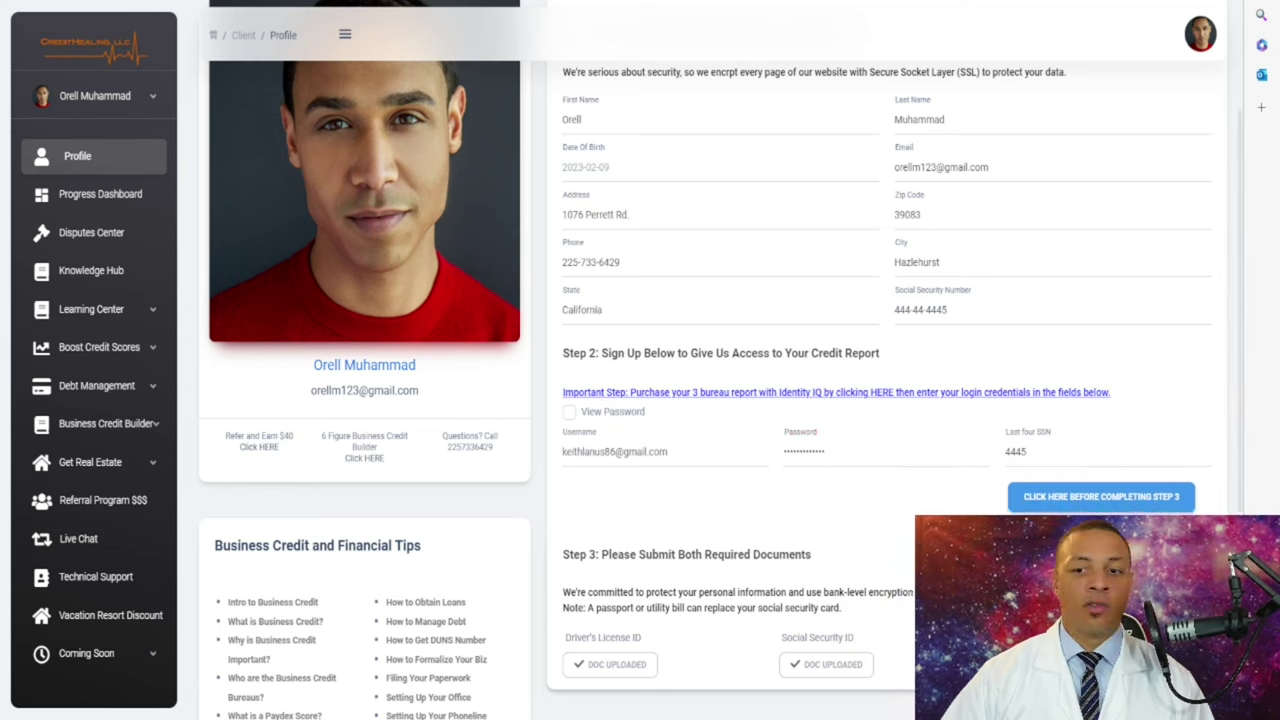
pyautogui.scroll(-2, 700, 360)
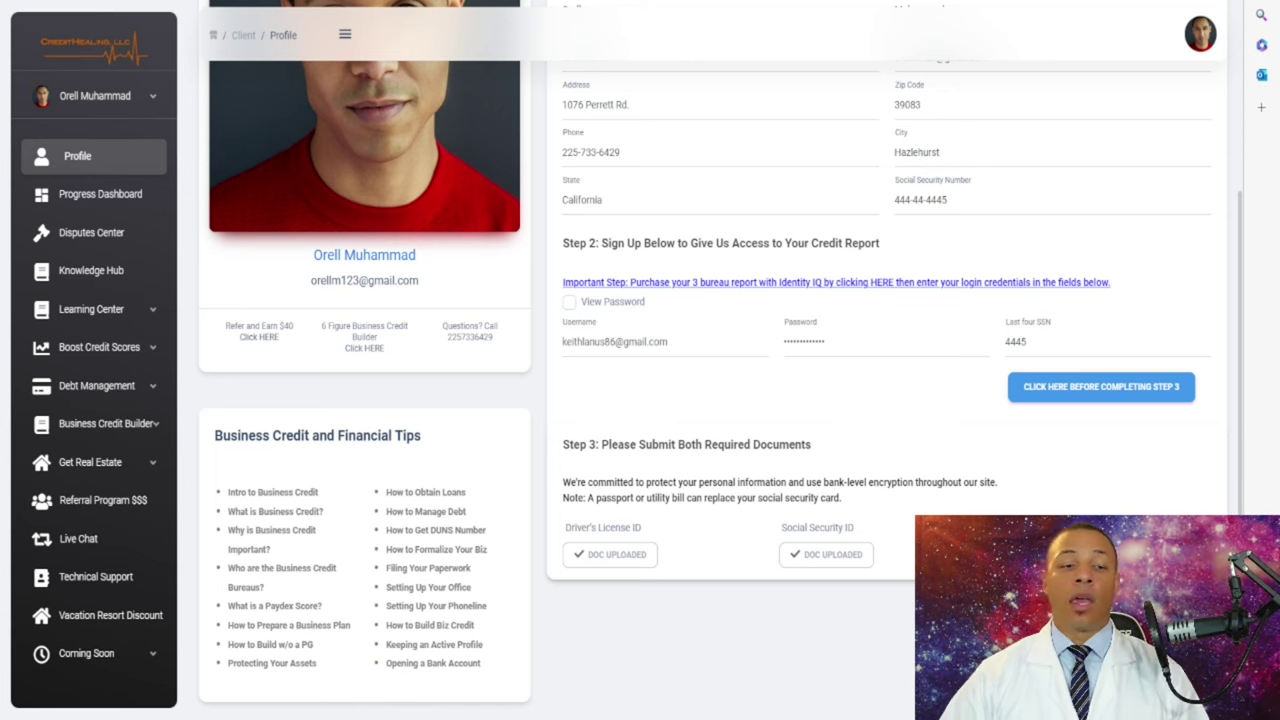
pyautogui.scroll(3, 712, 360)
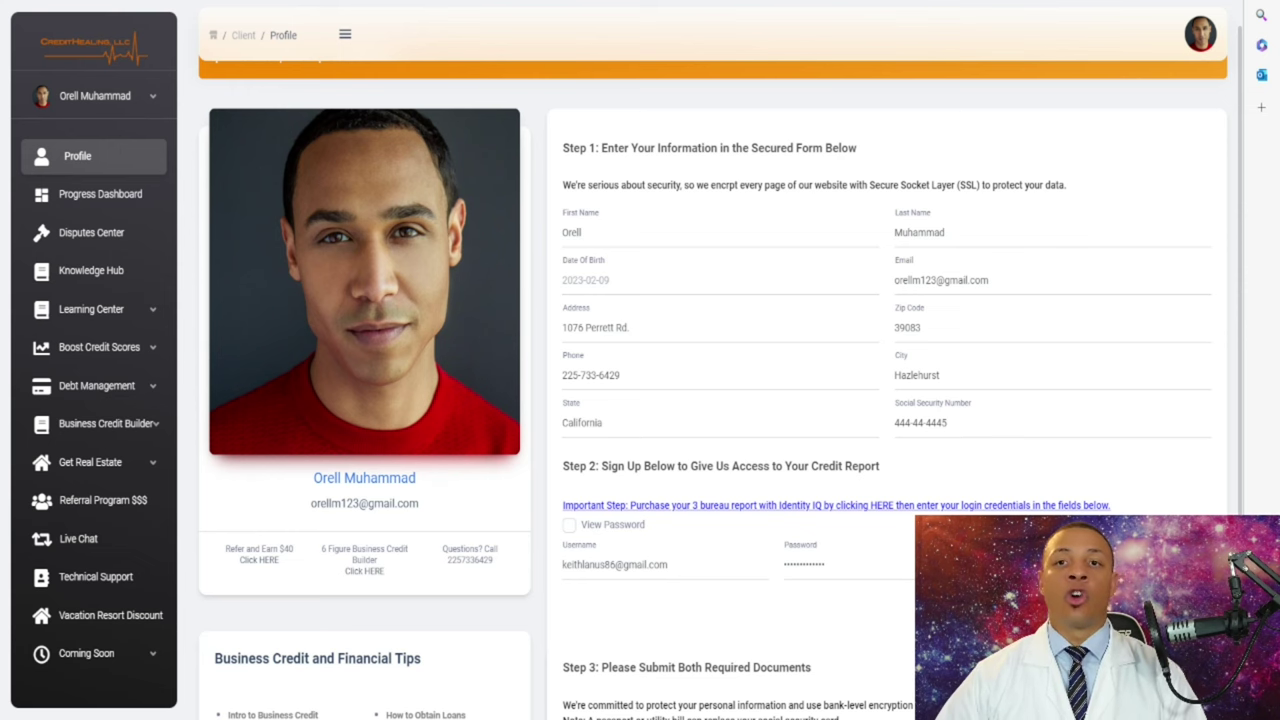
pyautogui.scroll(-2, 713, 360)
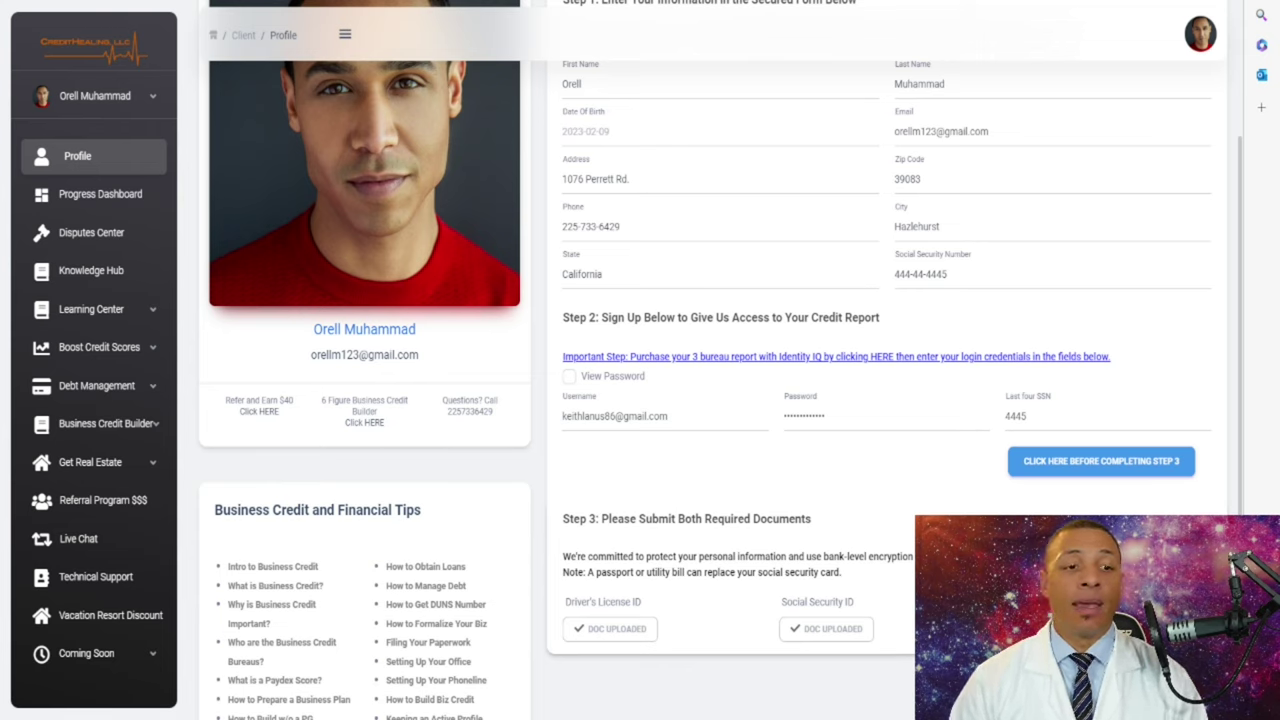
pyautogui.scroll(2, 364, 200)
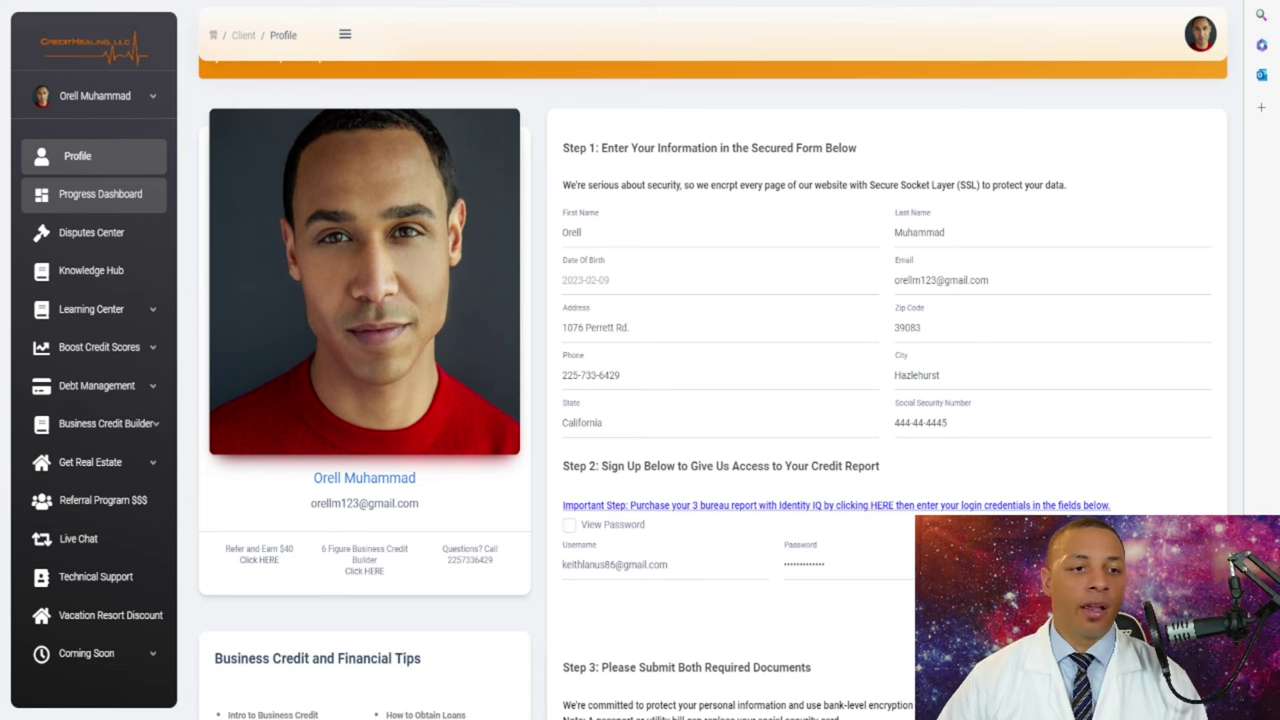
# - Open the Progress Dashboard and review the bureau scores and Total Disputes figure
pyautogui.click(100, 194)
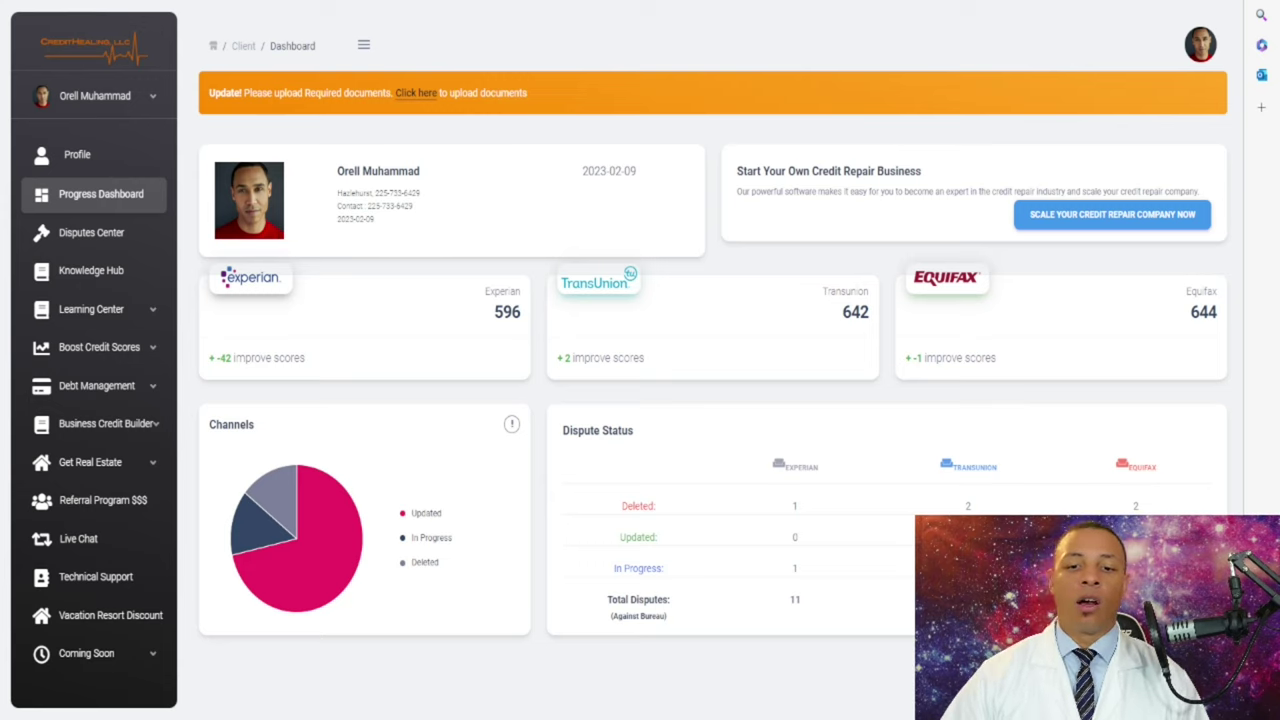
pyautogui.moveTo(670, 599); pyautogui.dragTo(607, 599)
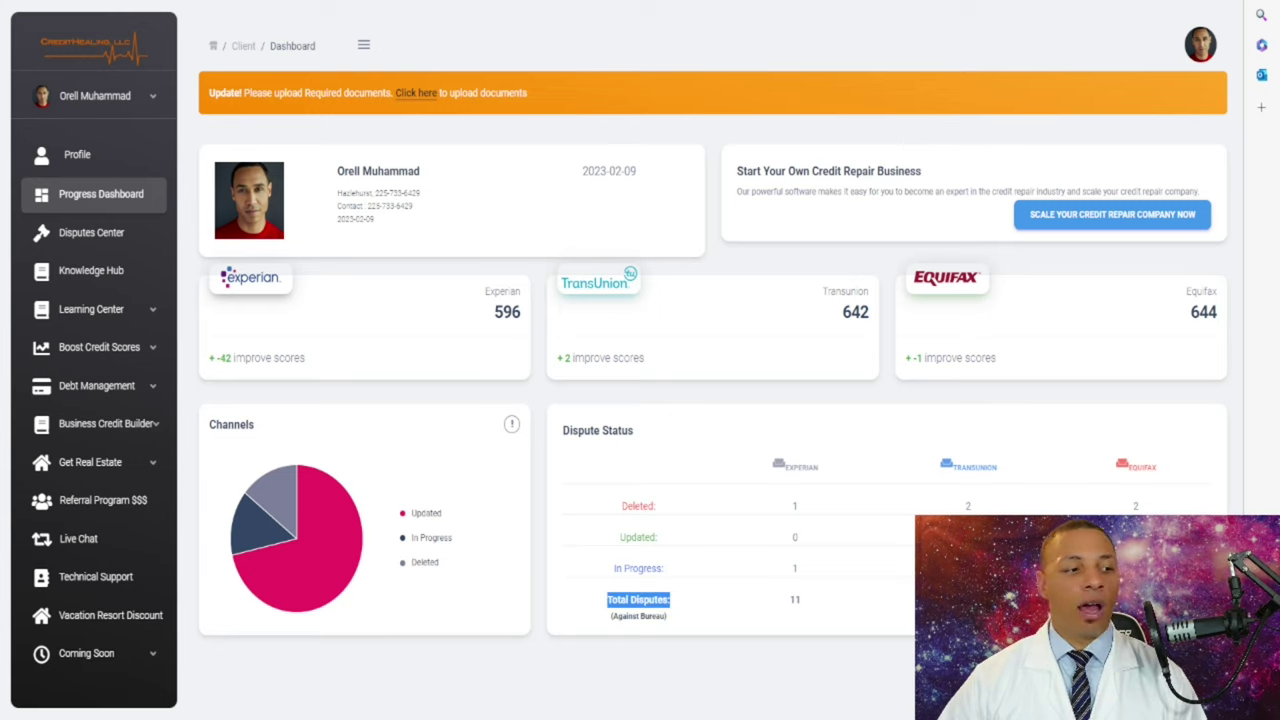
pyautogui.click(607, 599)
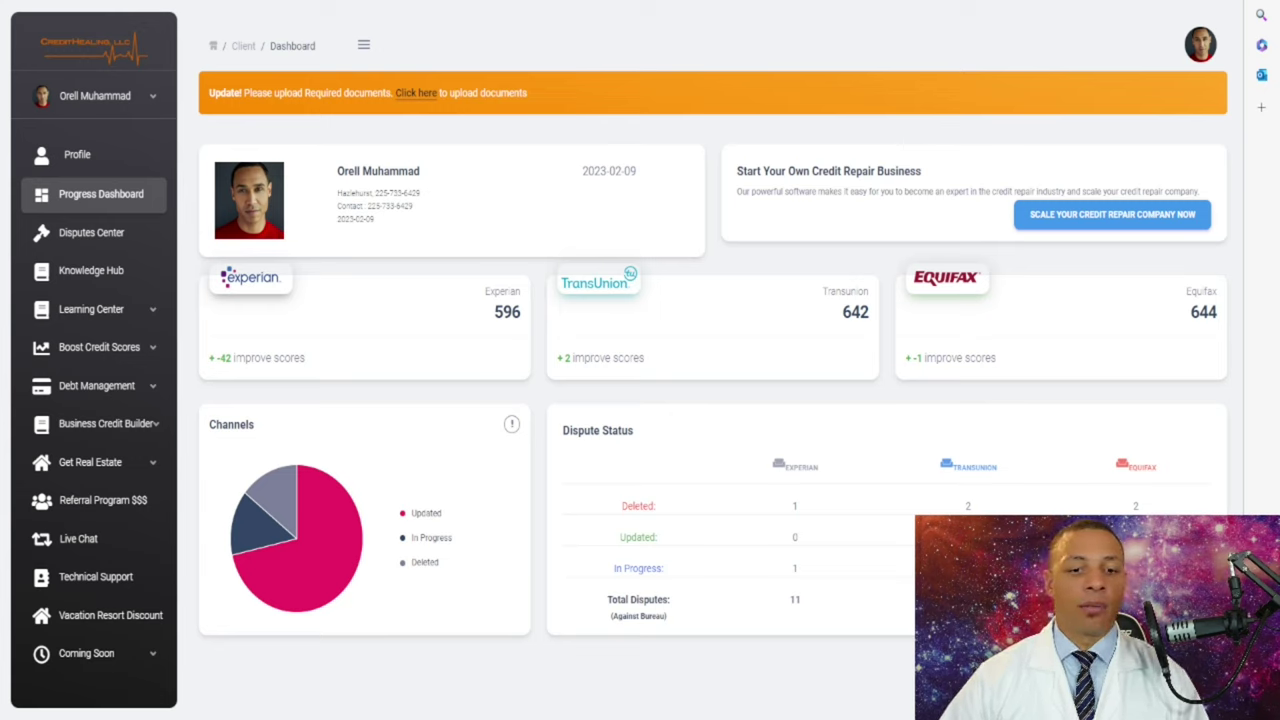
pyautogui.moveTo(266, 530)
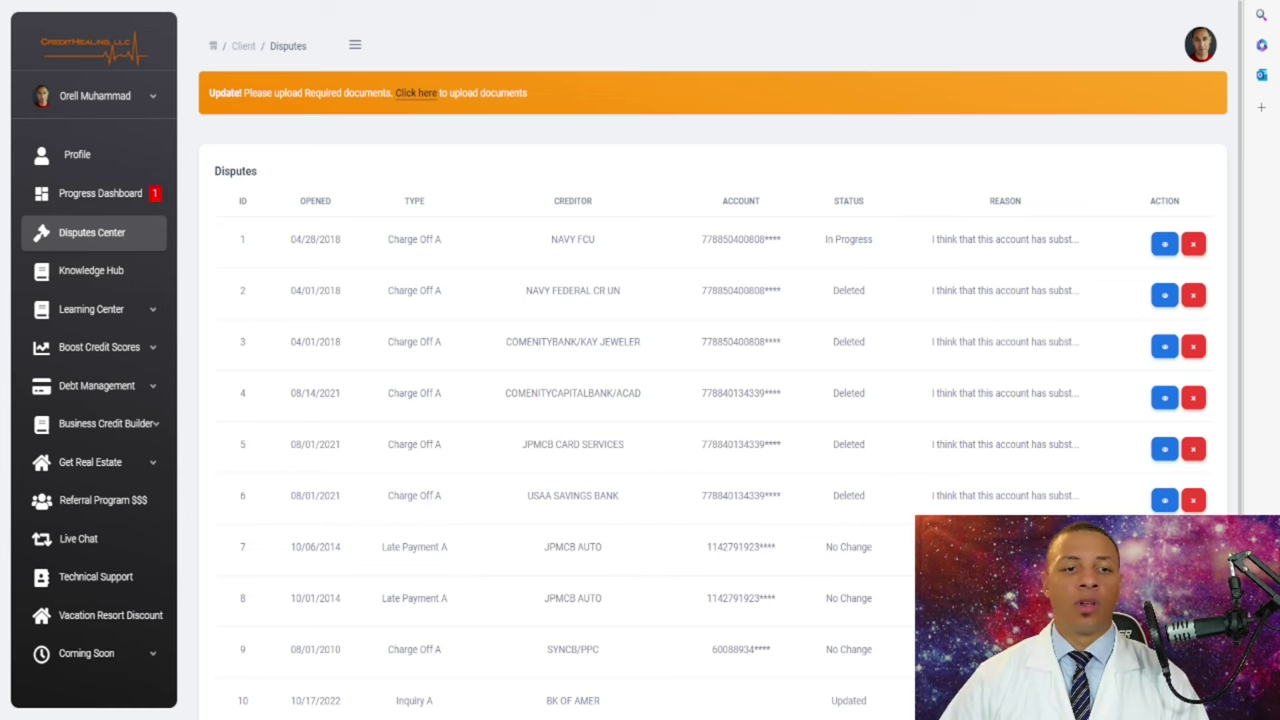
pyautogui.moveTo(332, 201); pyautogui.dragTo(300, 201)
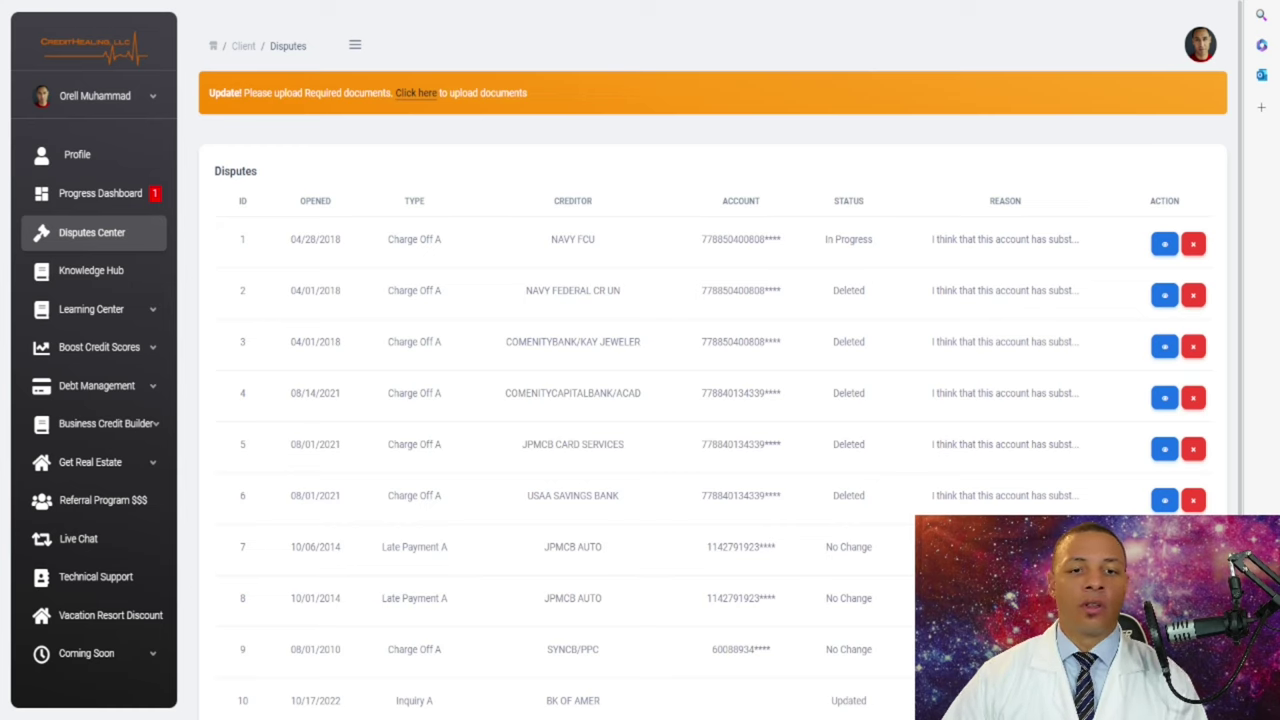
pyautogui.moveTo(594, 201); pyautogui.dragTo(553, 201)
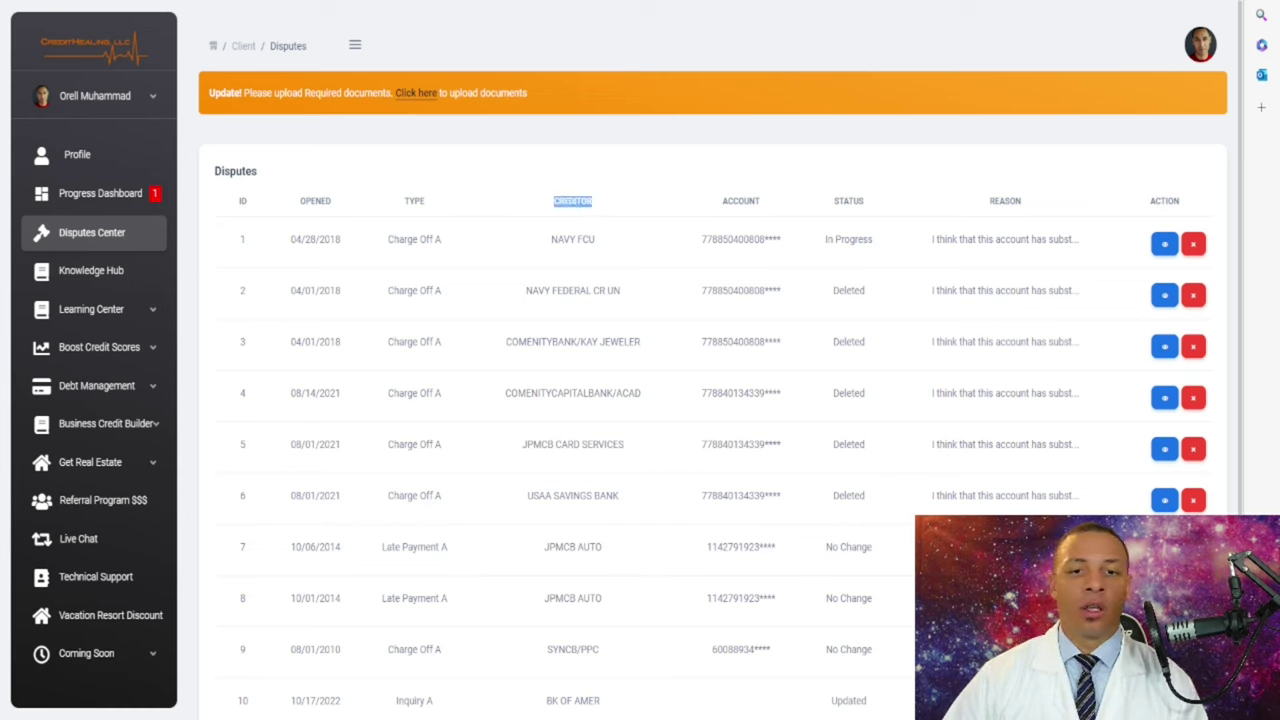
pyautogui.moveTo(761, 201); pyautogui.dragTo(722, 201)
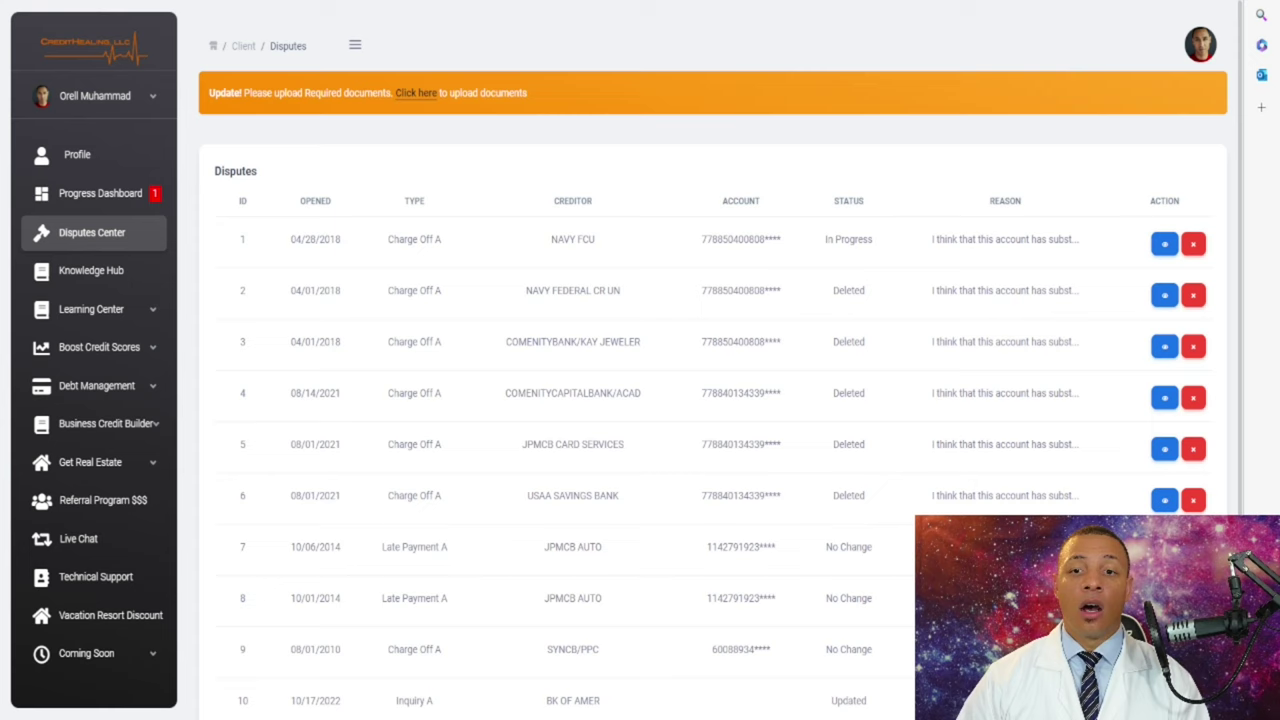
pyautogui.doubleClick(848, 201)
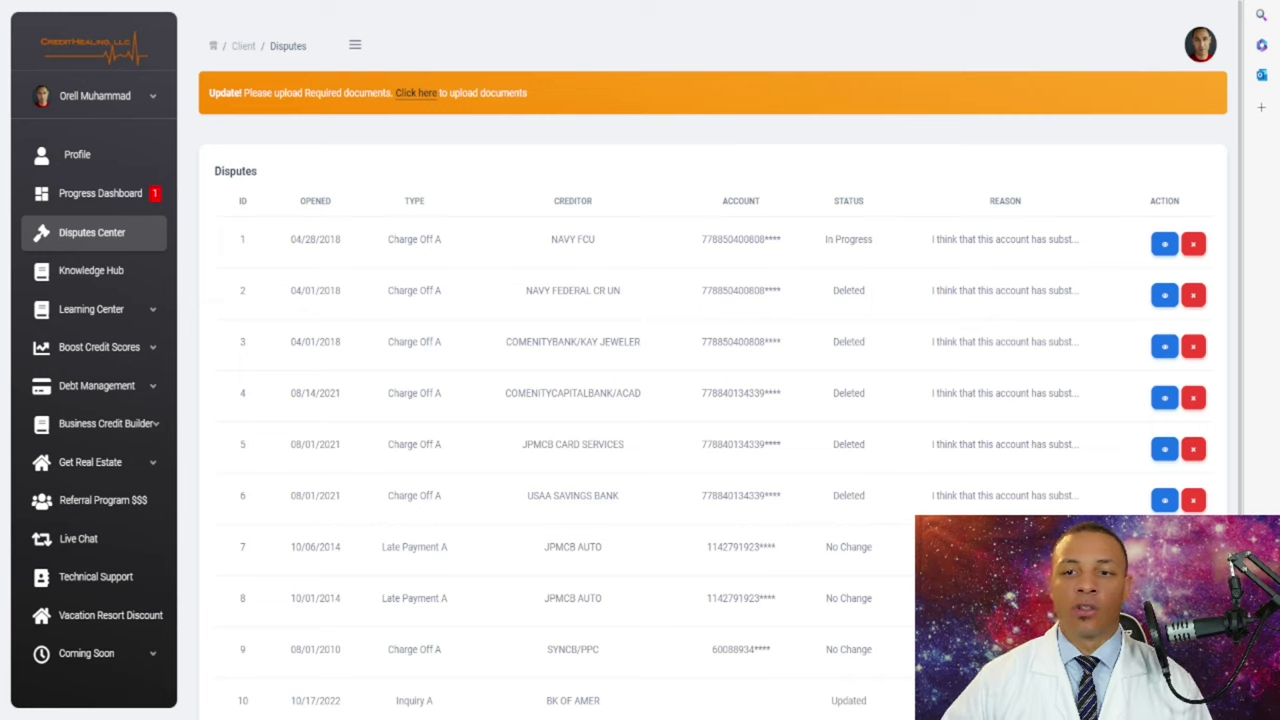
pyautogui.moveTo(1022, 201); pyautogui.dragTo(989, 201)
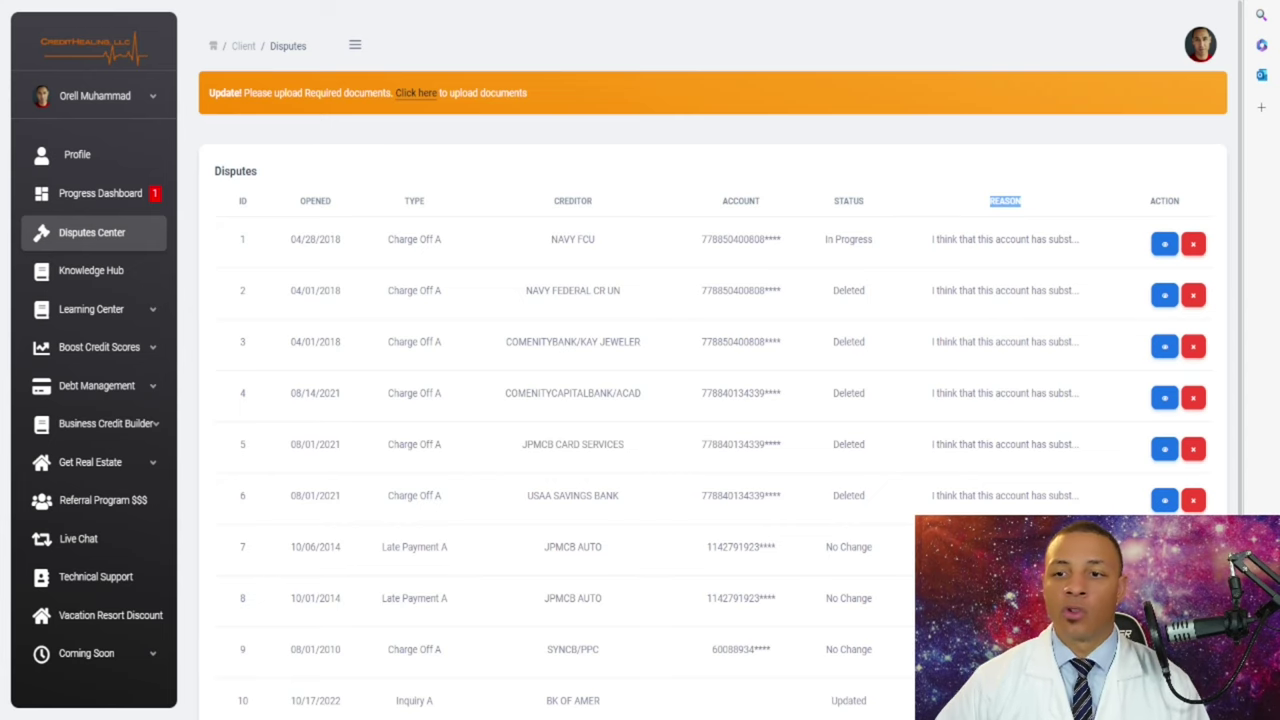
pyautogui.click(1164, 243)
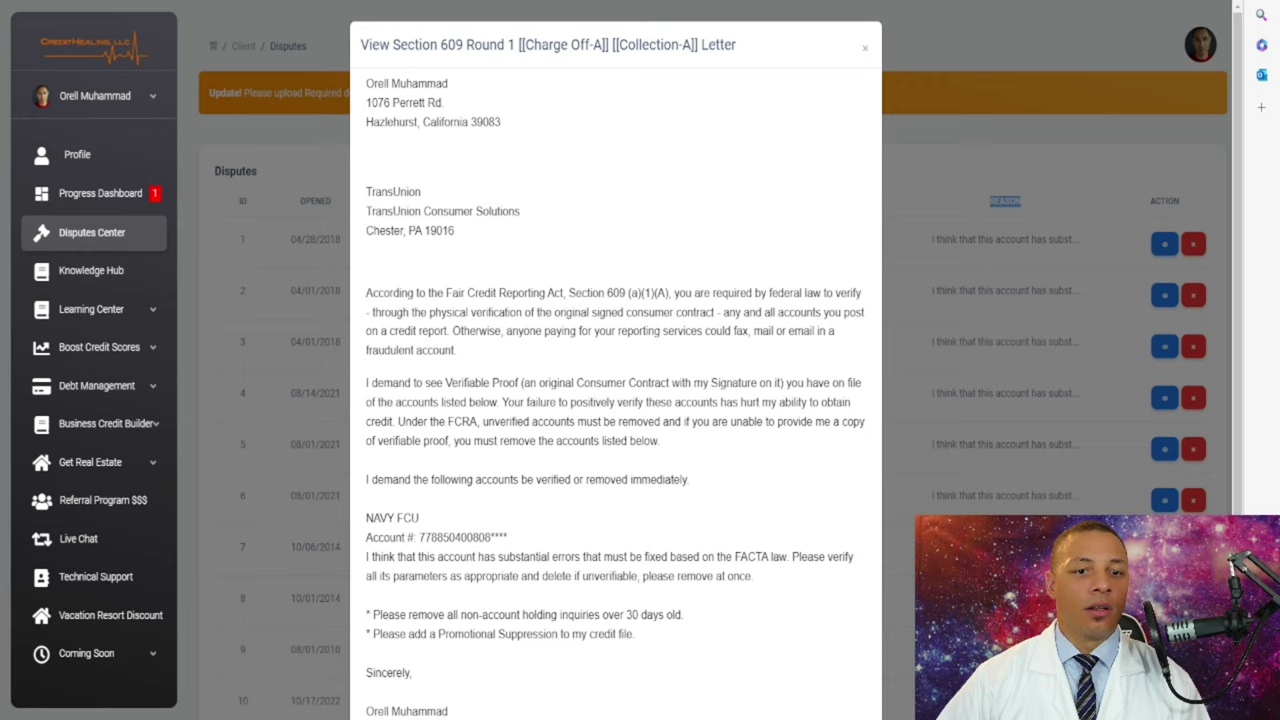
pyautogui.scroll(-1, 615, 370)
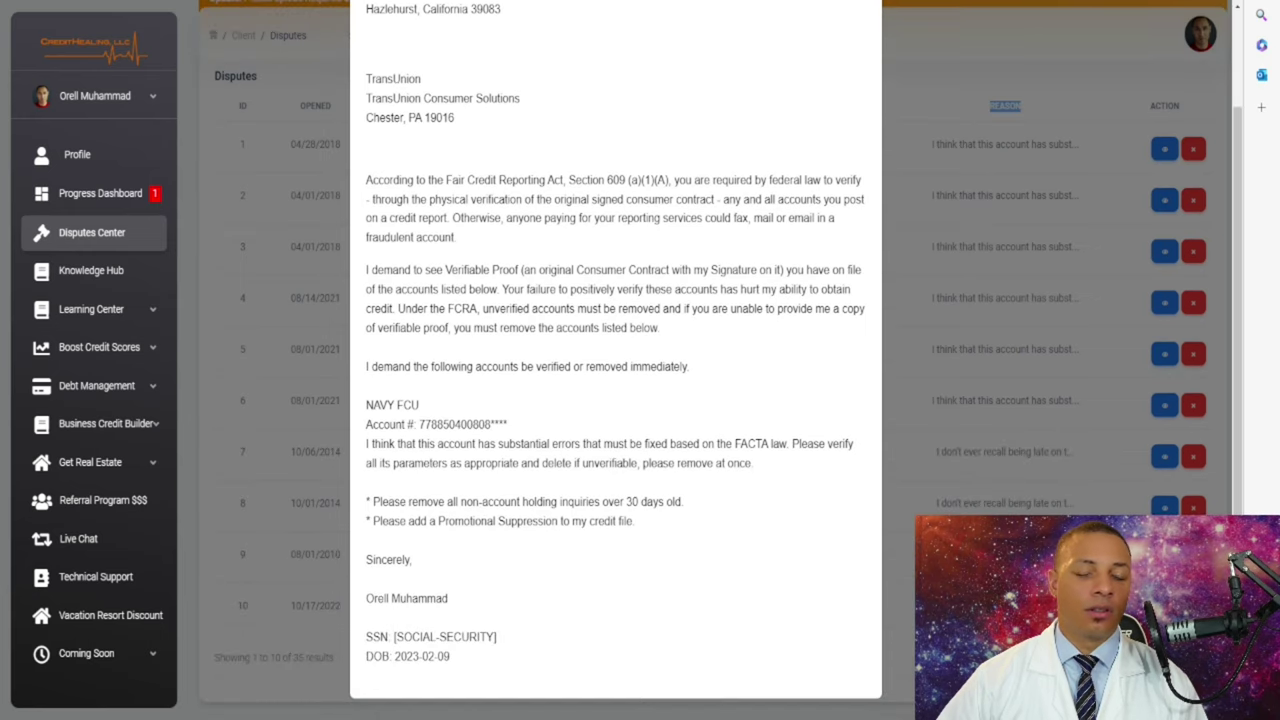
pyautogui.scroll(1, 1050, 400)
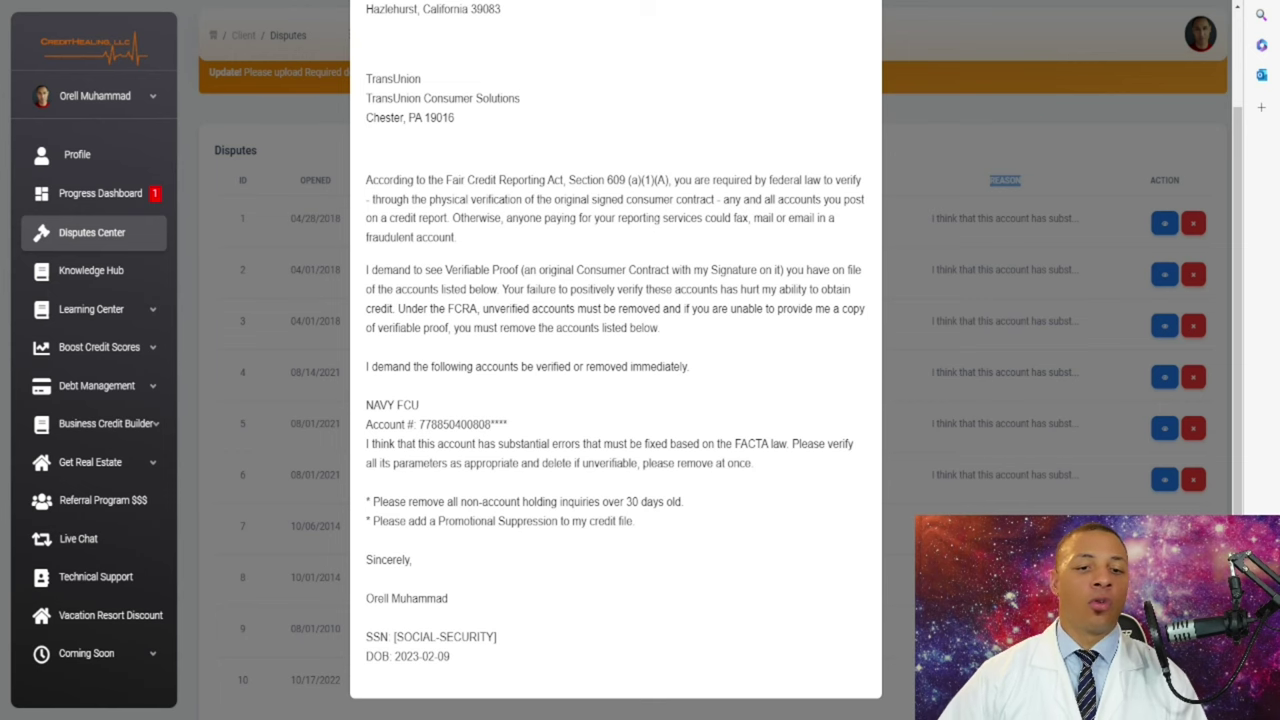
pyautogui.scroll(1, 615, 360)
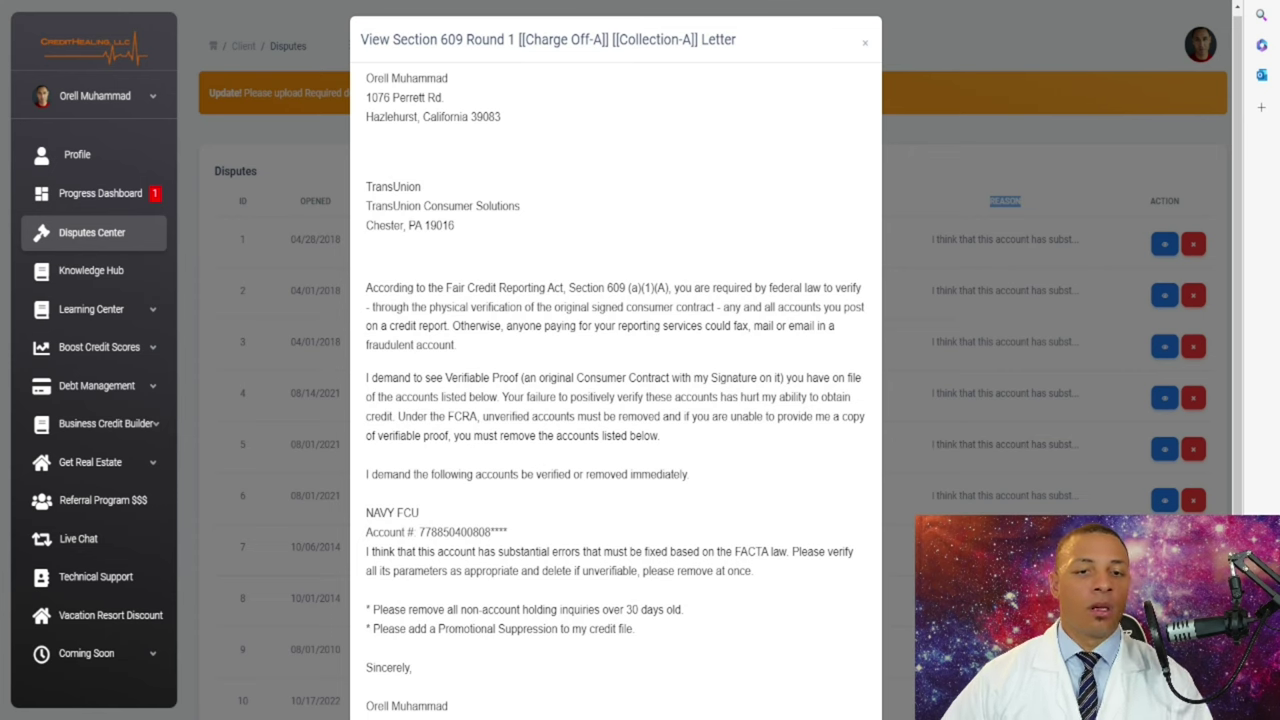
pyautogui.scroll(-1, 615, 360)
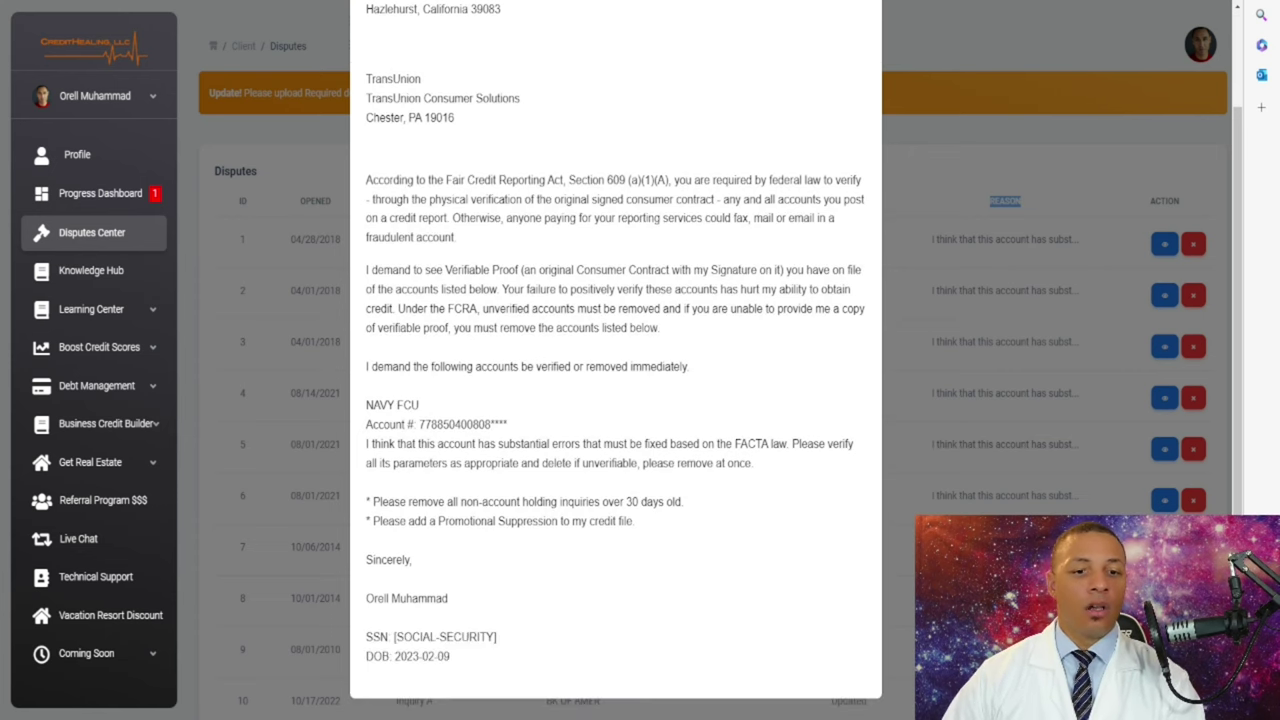
pyautogui.scroll(1, 615, 360)
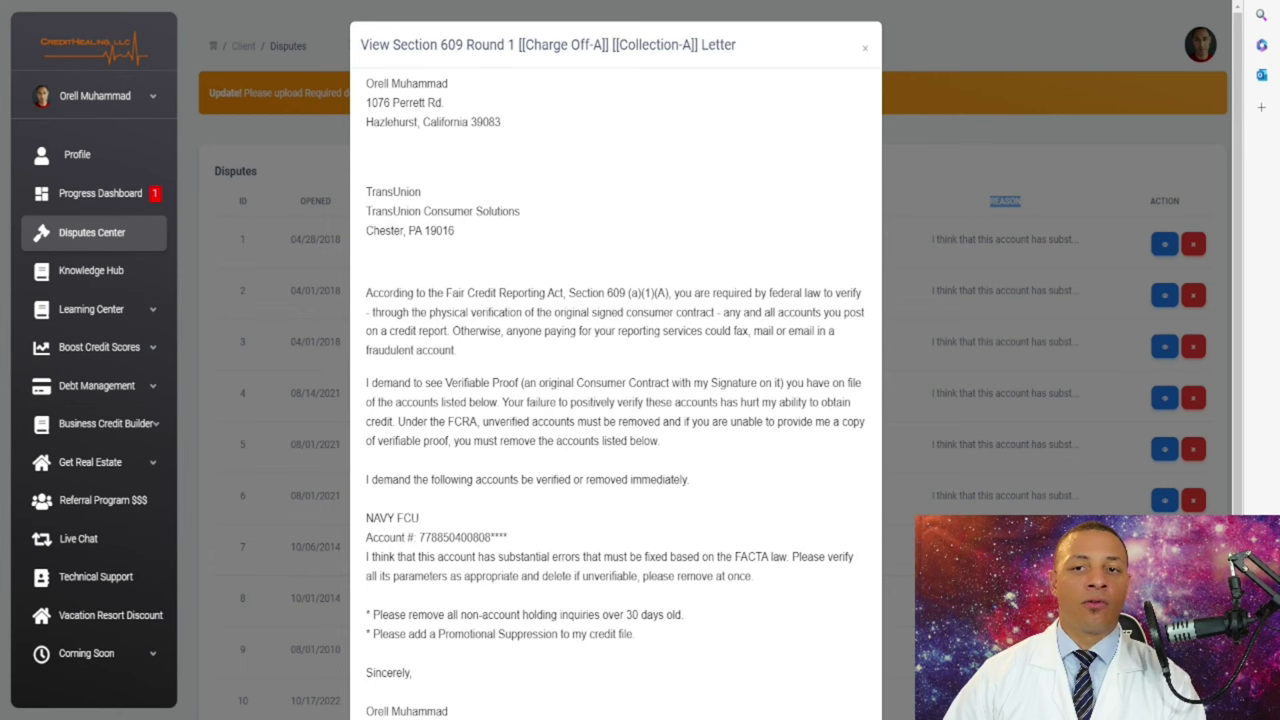
pyautogui.press('Escape')
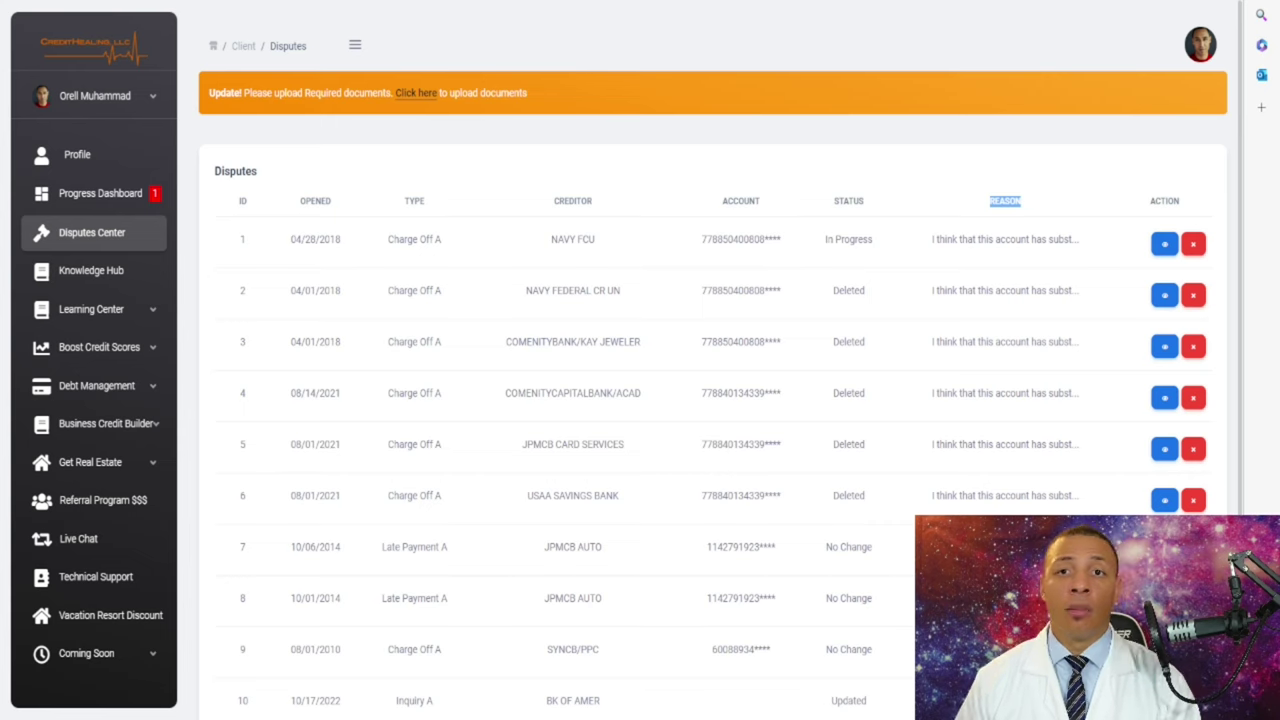
# - Highlight row 13's Pending status and the New statuses of disputes 18 and 19
pyautogui.scroll(-1, 640, 400)
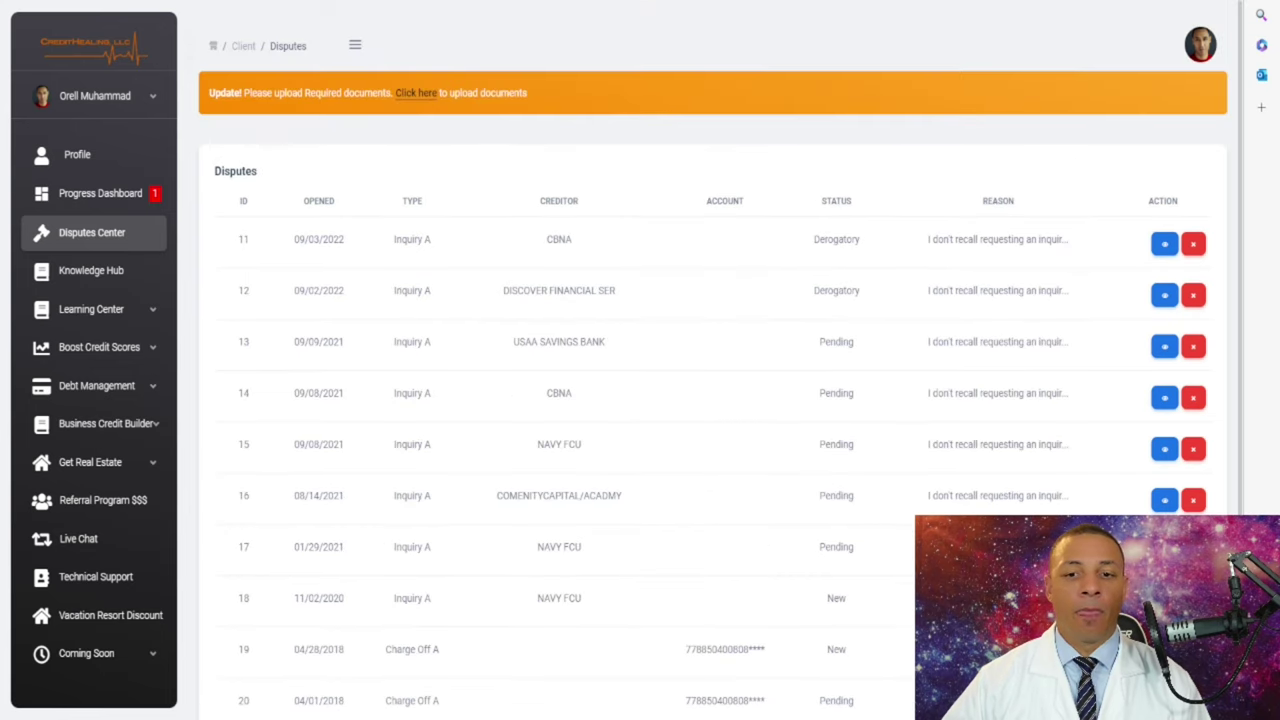
pyautogui.doubleClick(836, 267)
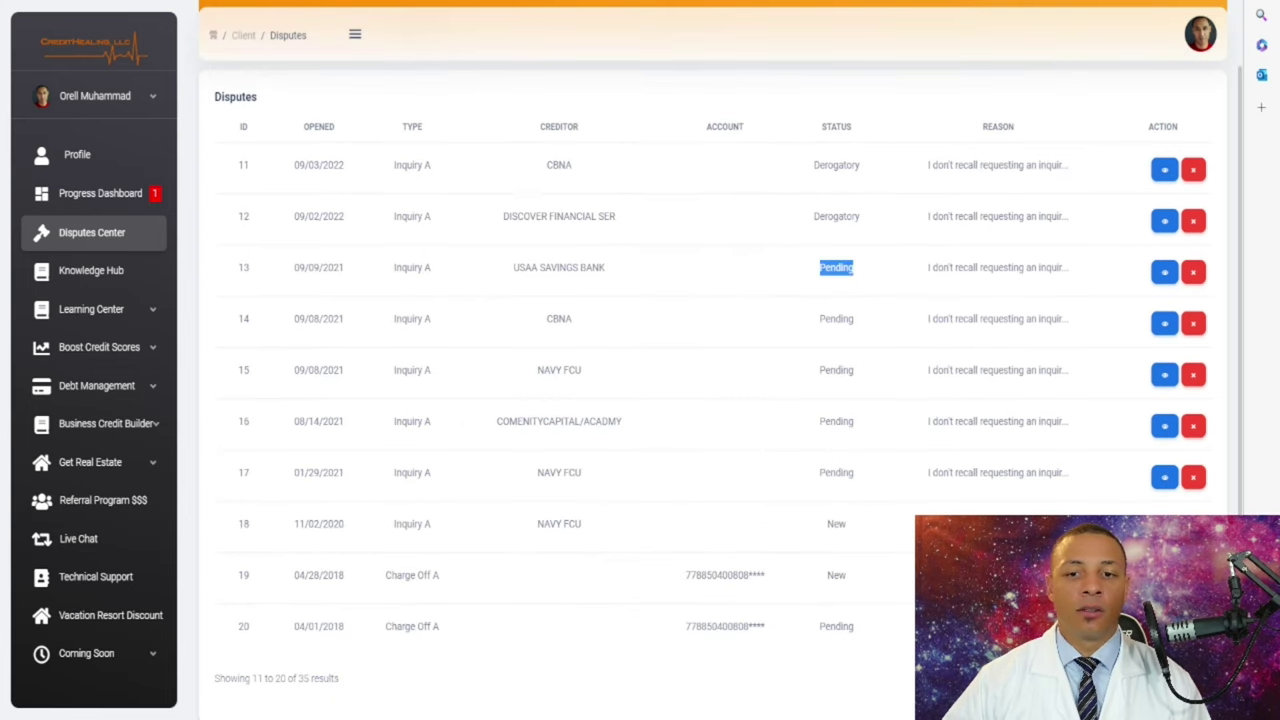
pyautogui.doubleClick(836, 523)
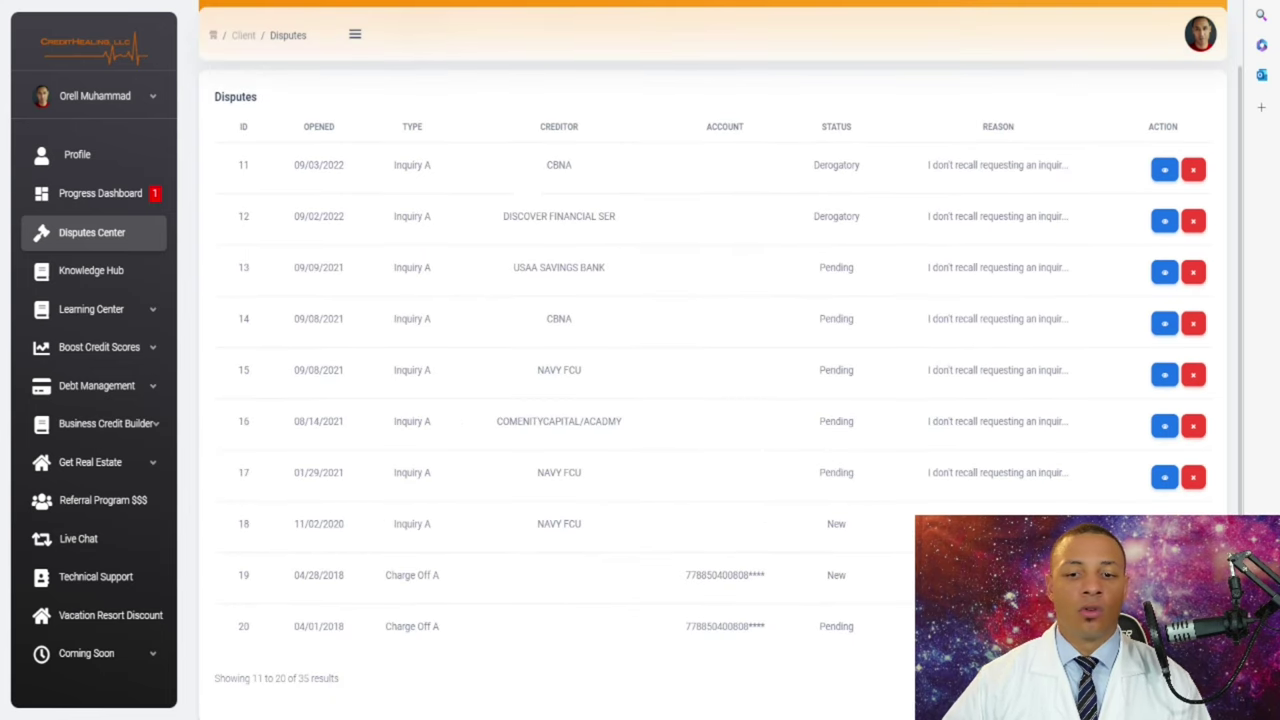
pyautogui.moveTo(838, 575); pyautogui.dragTo(848, 575)
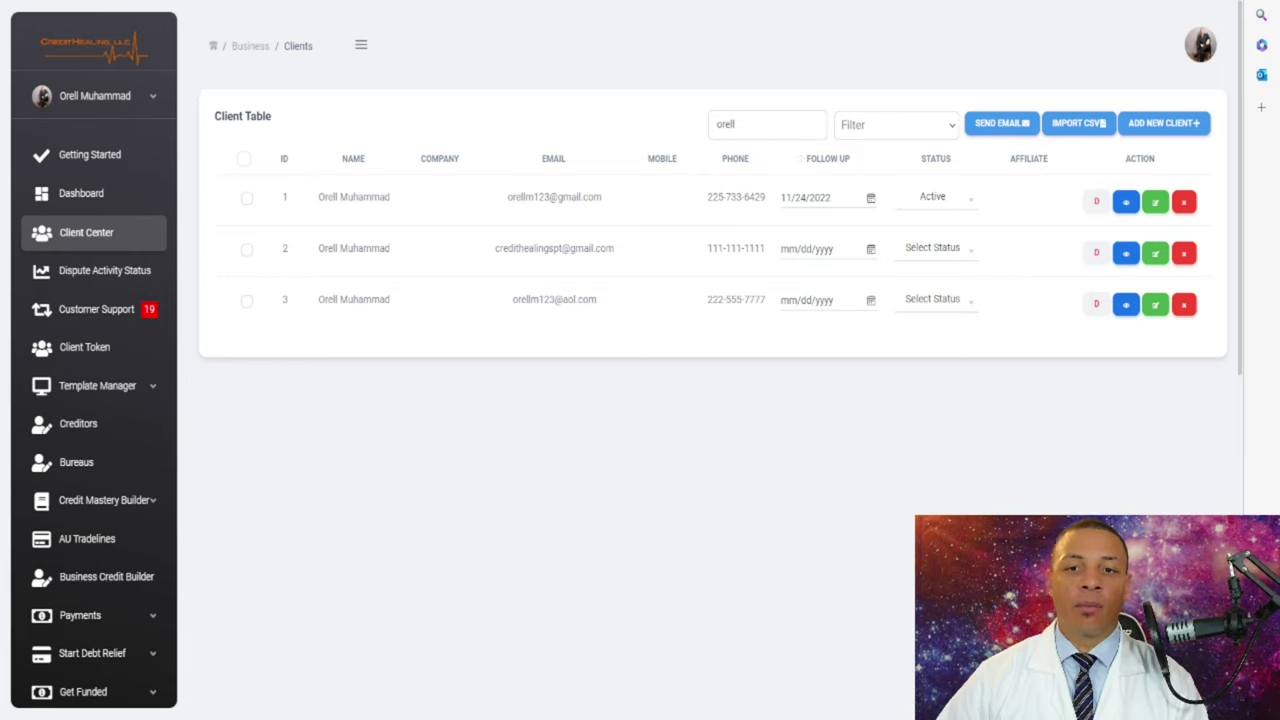
pyautogui.click(786, 197)
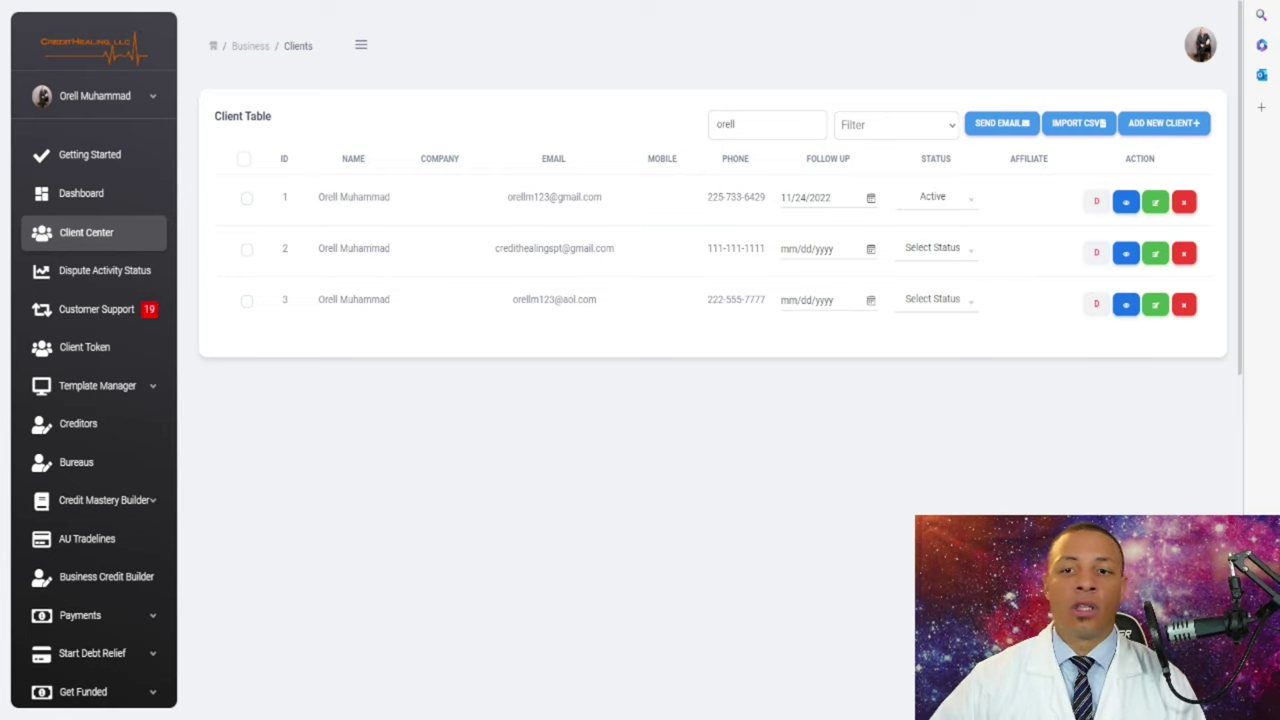
pyautogui.click(786, 197)
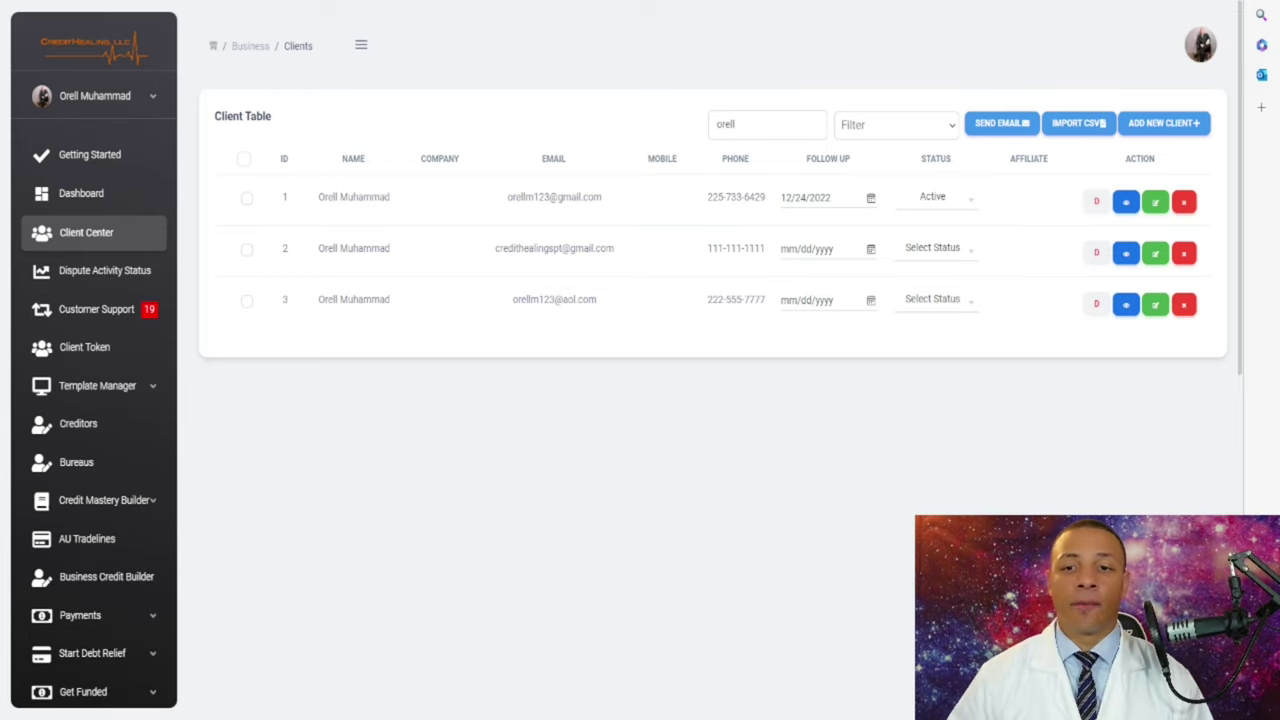
# - Switch the first client's status to Lead, then back to Active
pyautogui.click(940, 197)
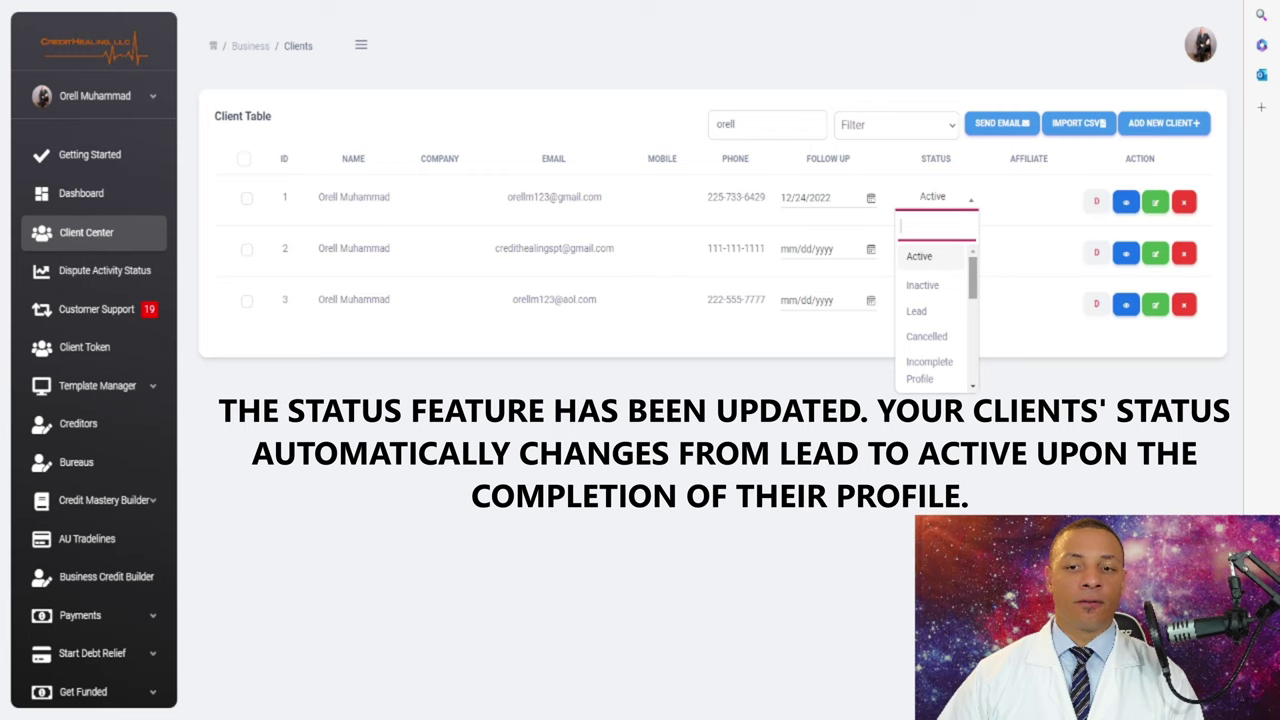
pyautogui.press('Down')
pyautogui.press('Down')
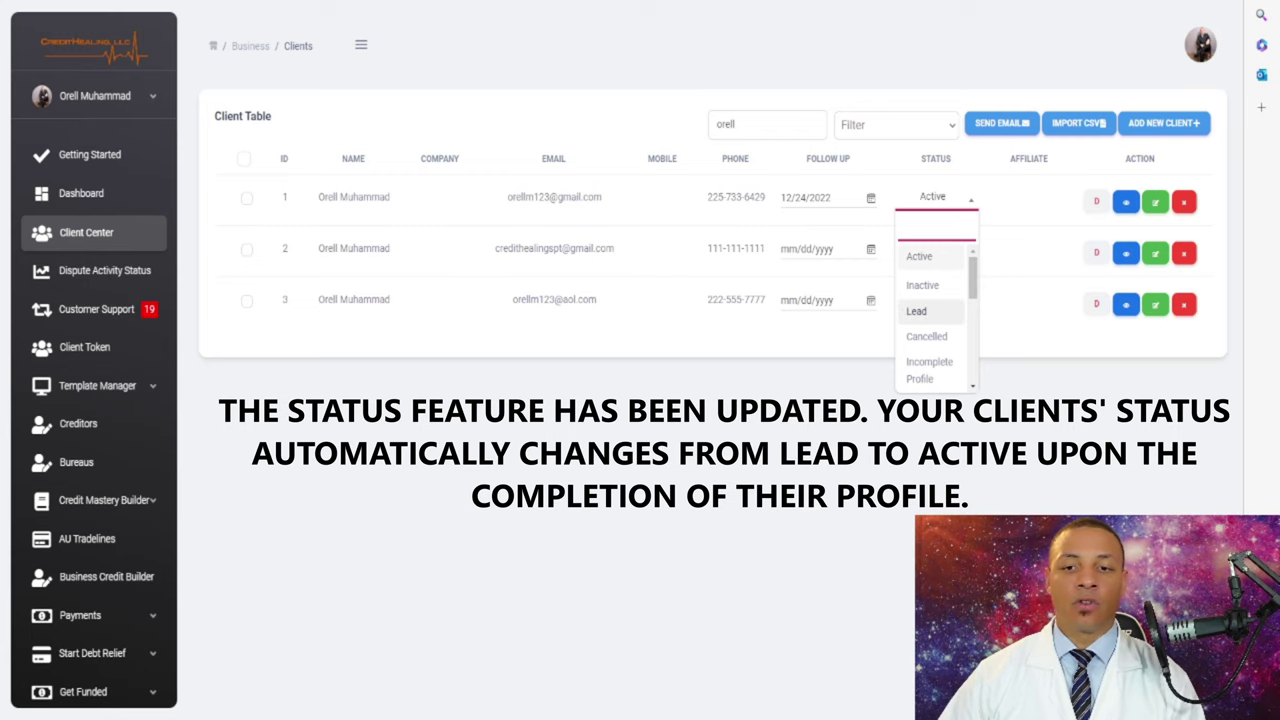
pyautogui.press('Return')
pyautogui.press('Down')
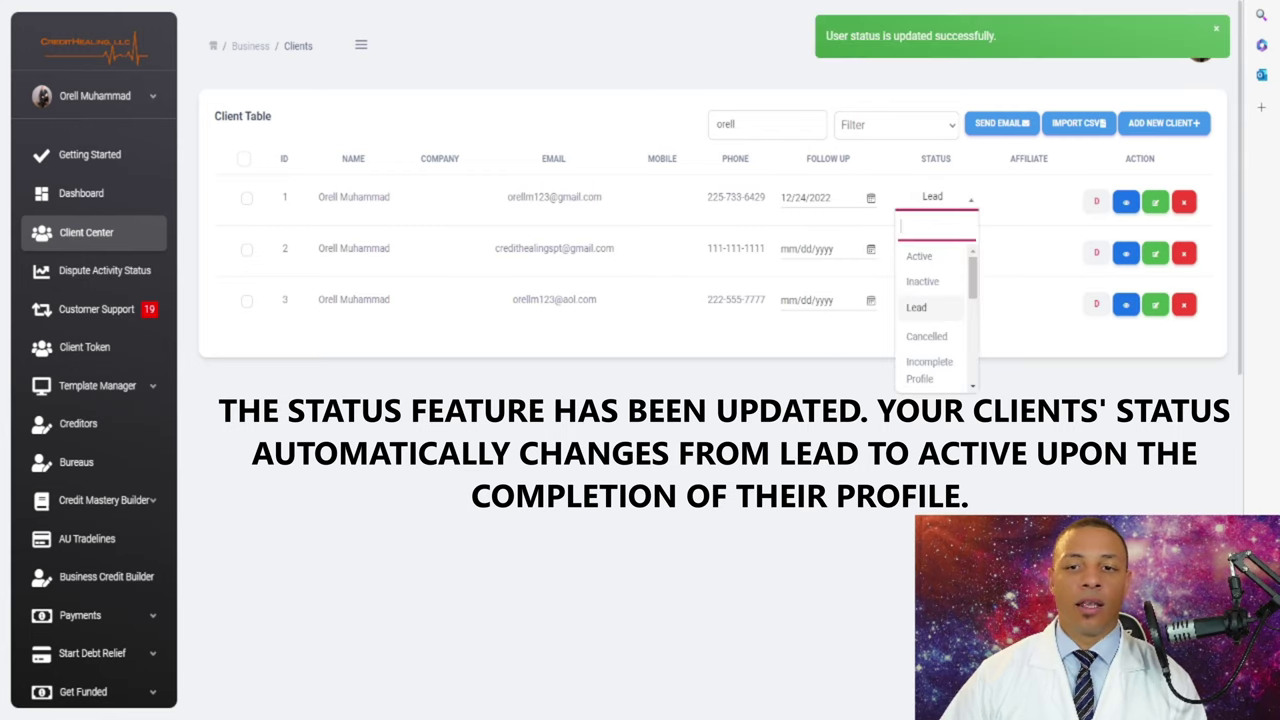
pyautogui.press('Up')
pyautogui.press('Up')
pyautogui.press('Return')
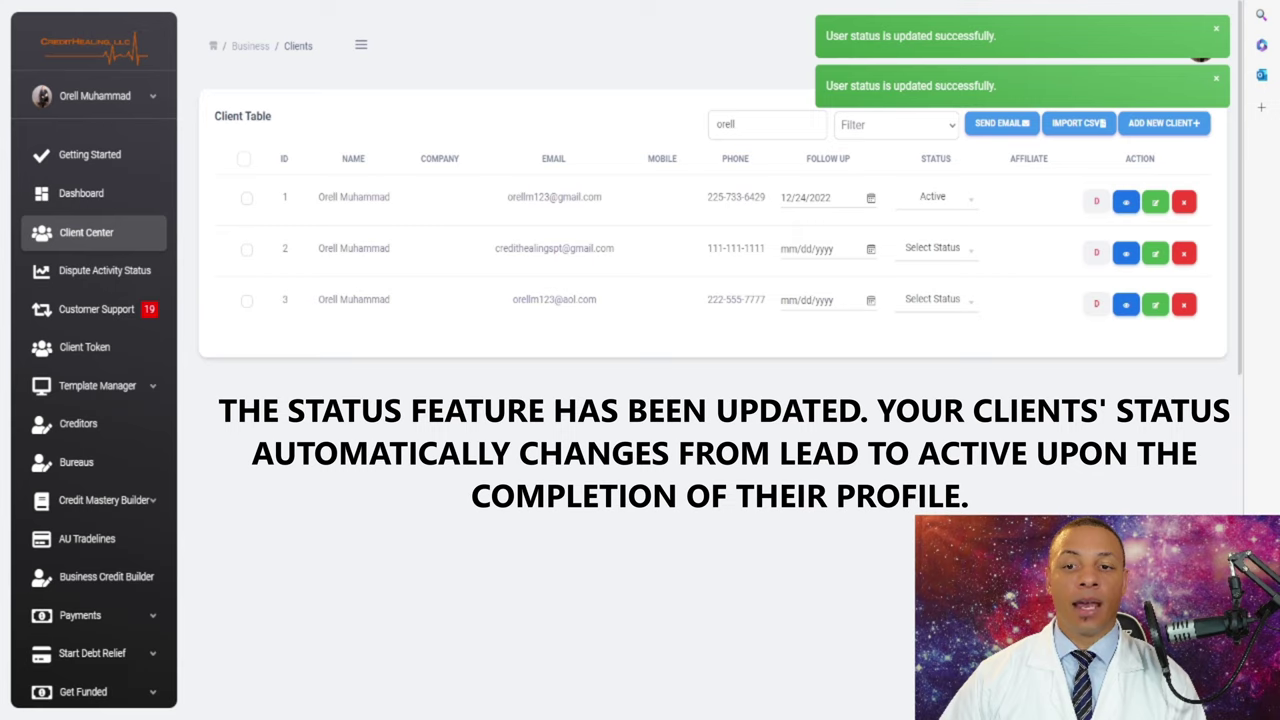
# - Browse the status options, previewing Incomplete Profile, IDIQ Login Incomplete and Payment Incomplete
pyautogui.press('Down')
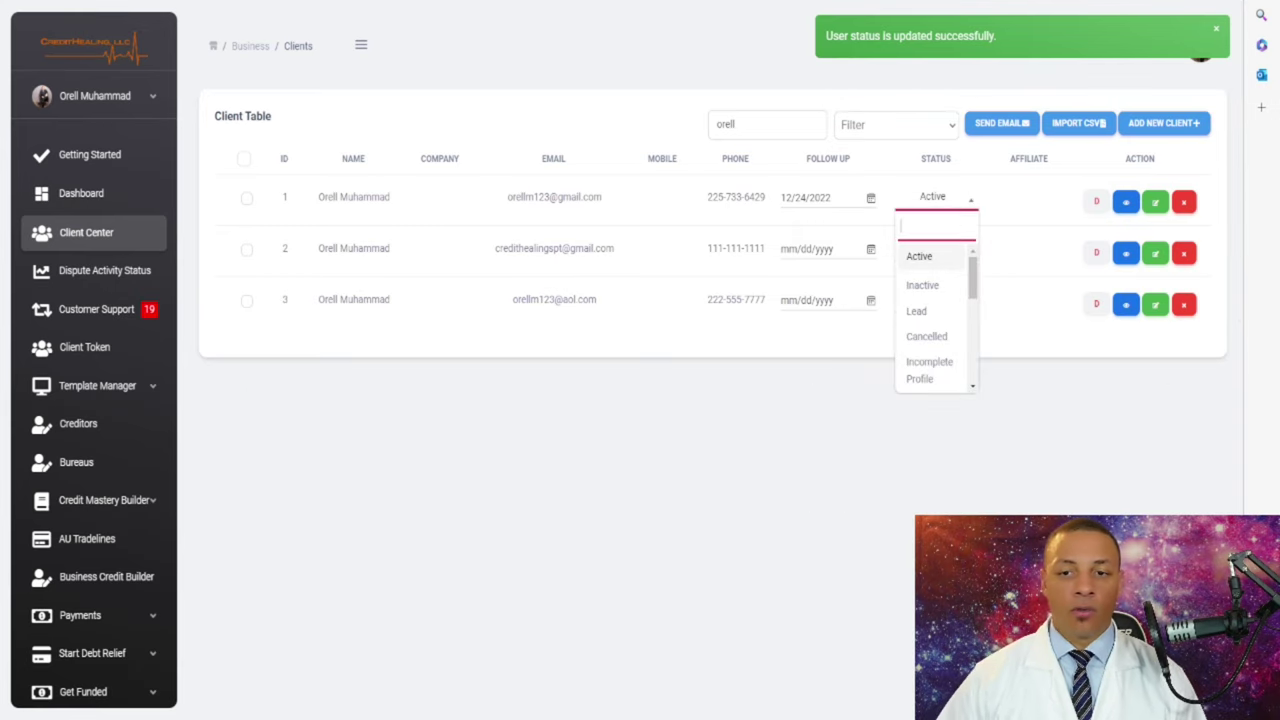
pyautogui.scroll(-2, 936, 320)
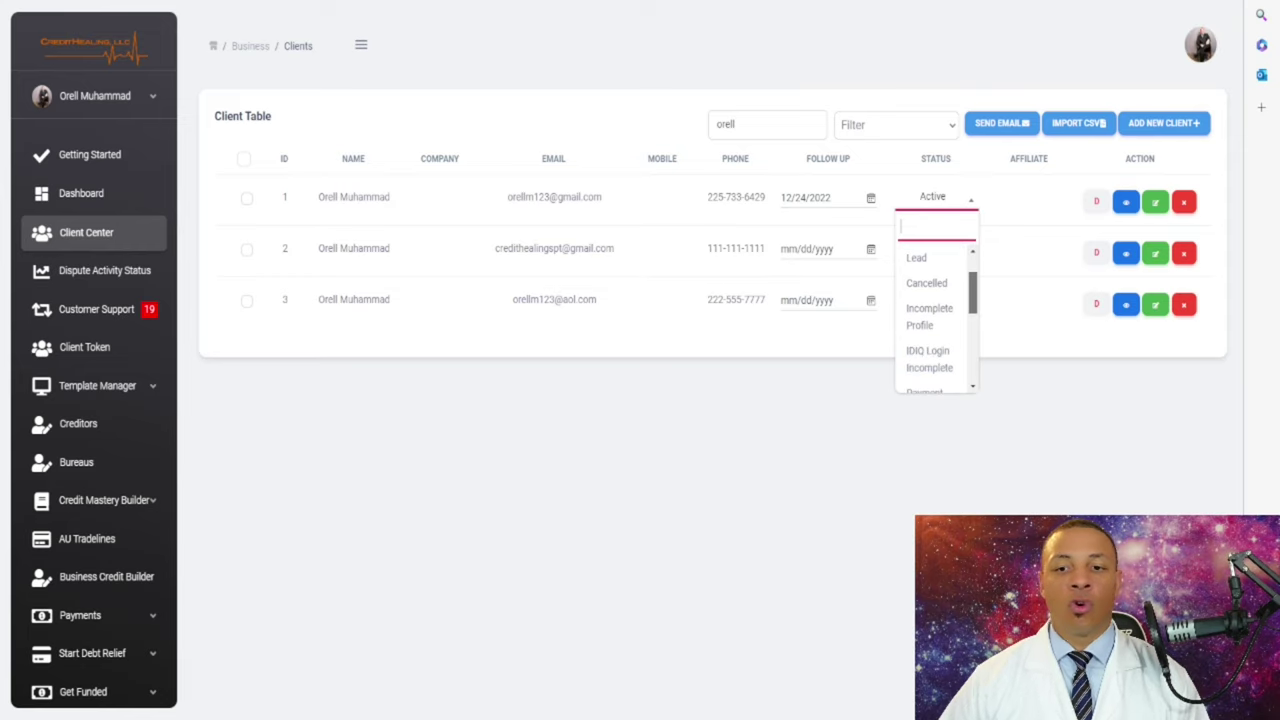
pyautogui.scroll(-3, 936, 320)
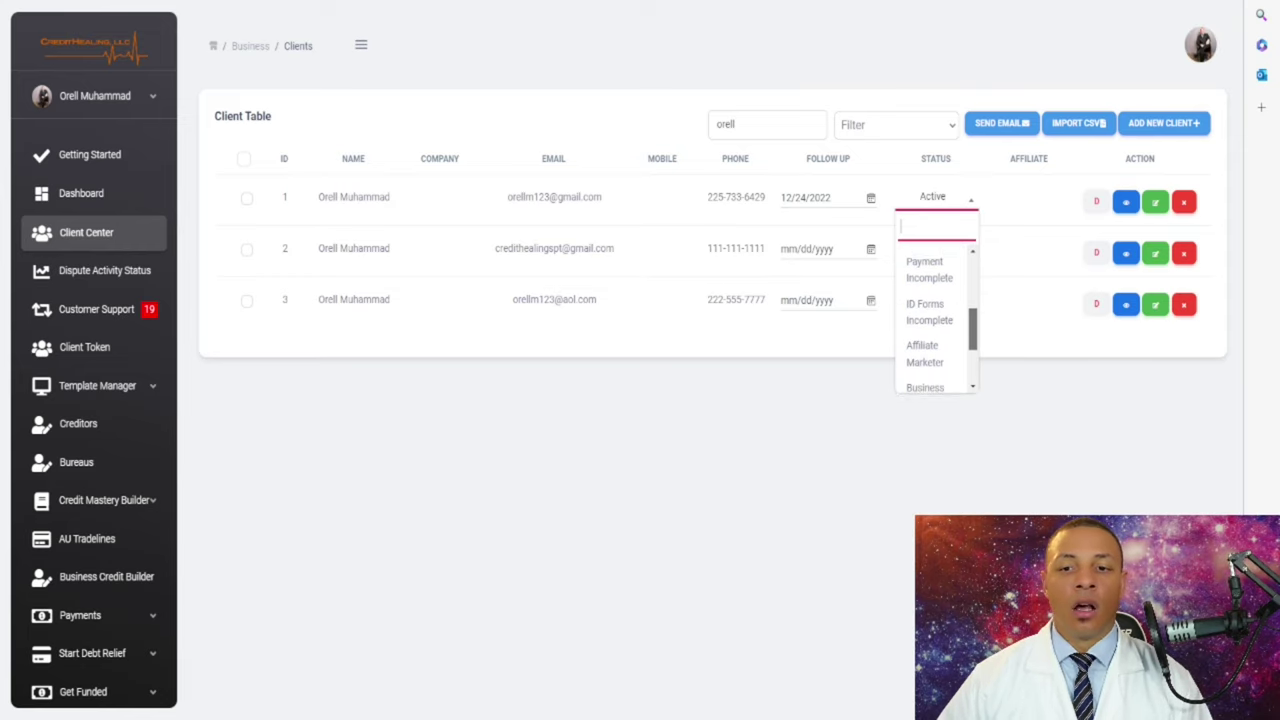
pyautogui.scroll(-3, 936, 320)
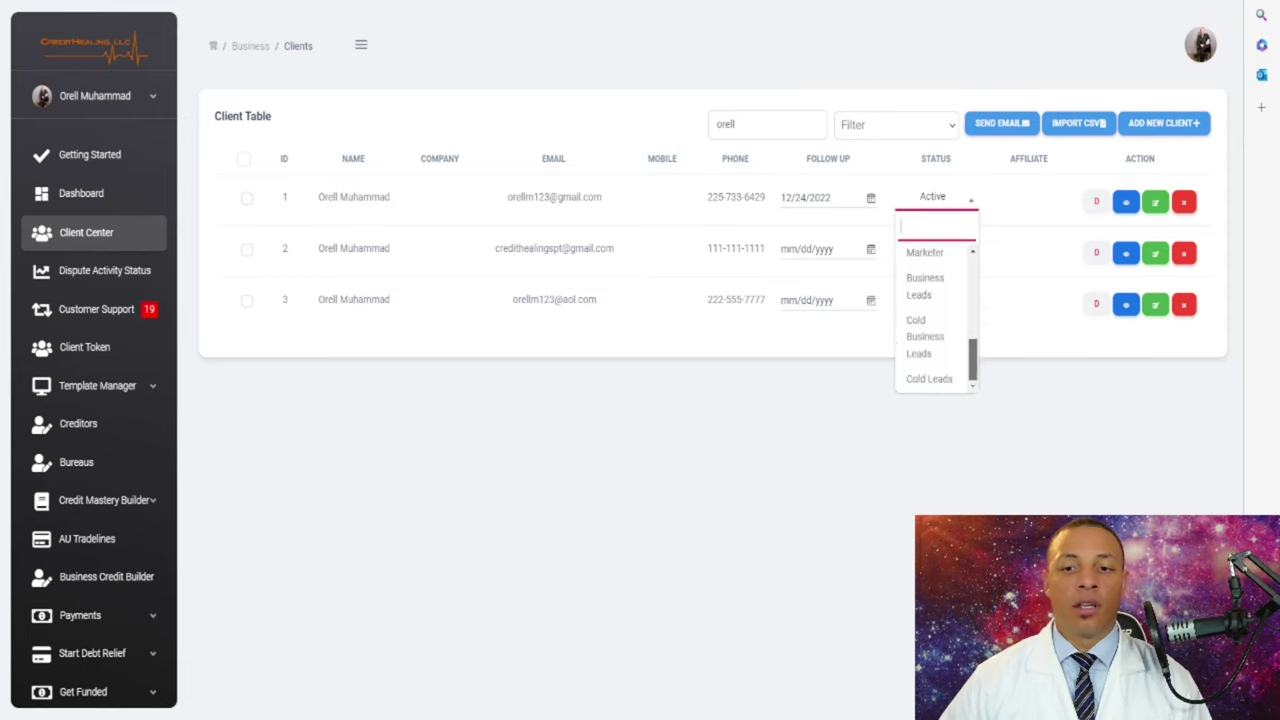
pyautogui.scroll(8, 936, 320)
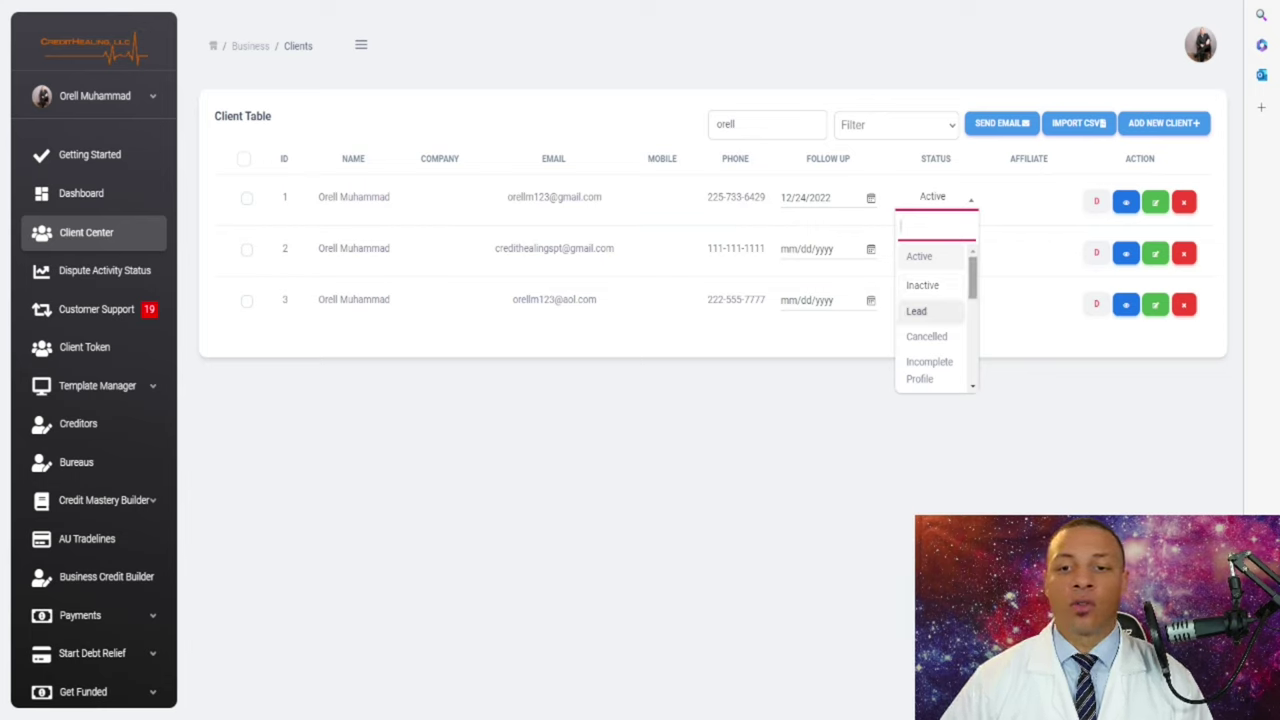
pyautogui.scroll(-2, 930, 300)
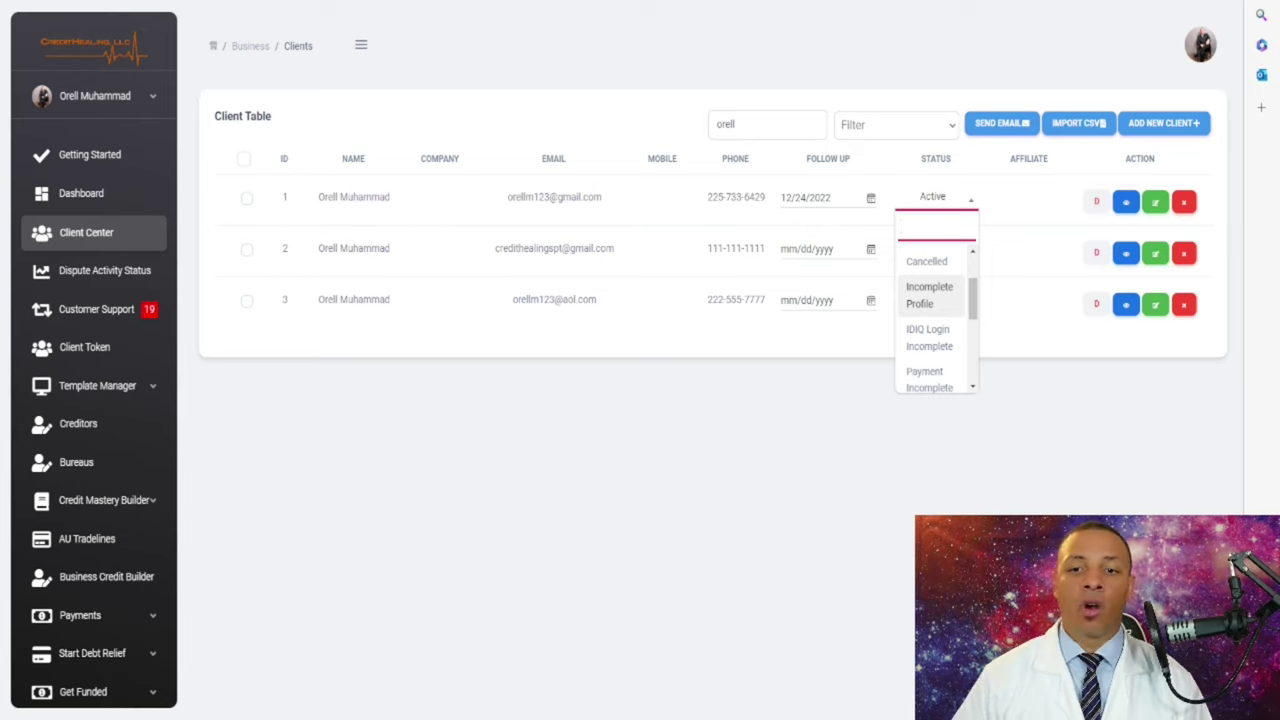
pyautogui.press('Down')
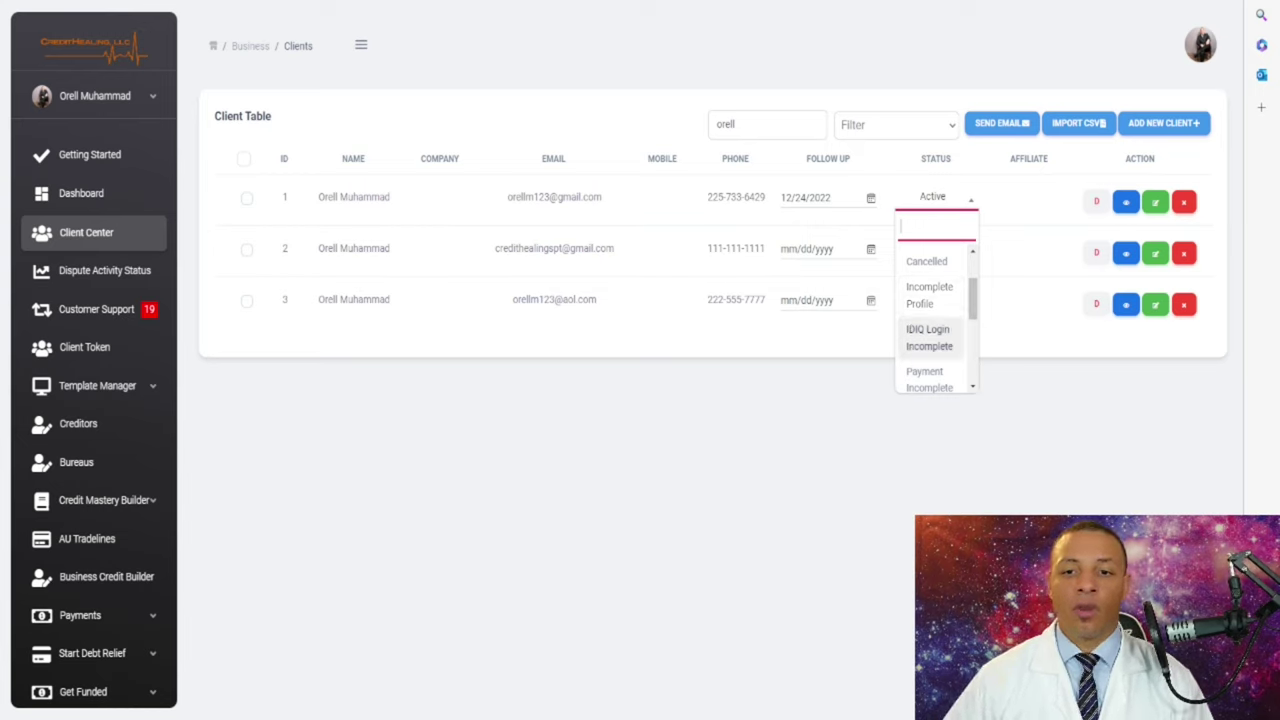
pyautogui.press('Down')
pyautogui.press('Up')
pyautogui.press('Up')
pyautogui.press('Down')
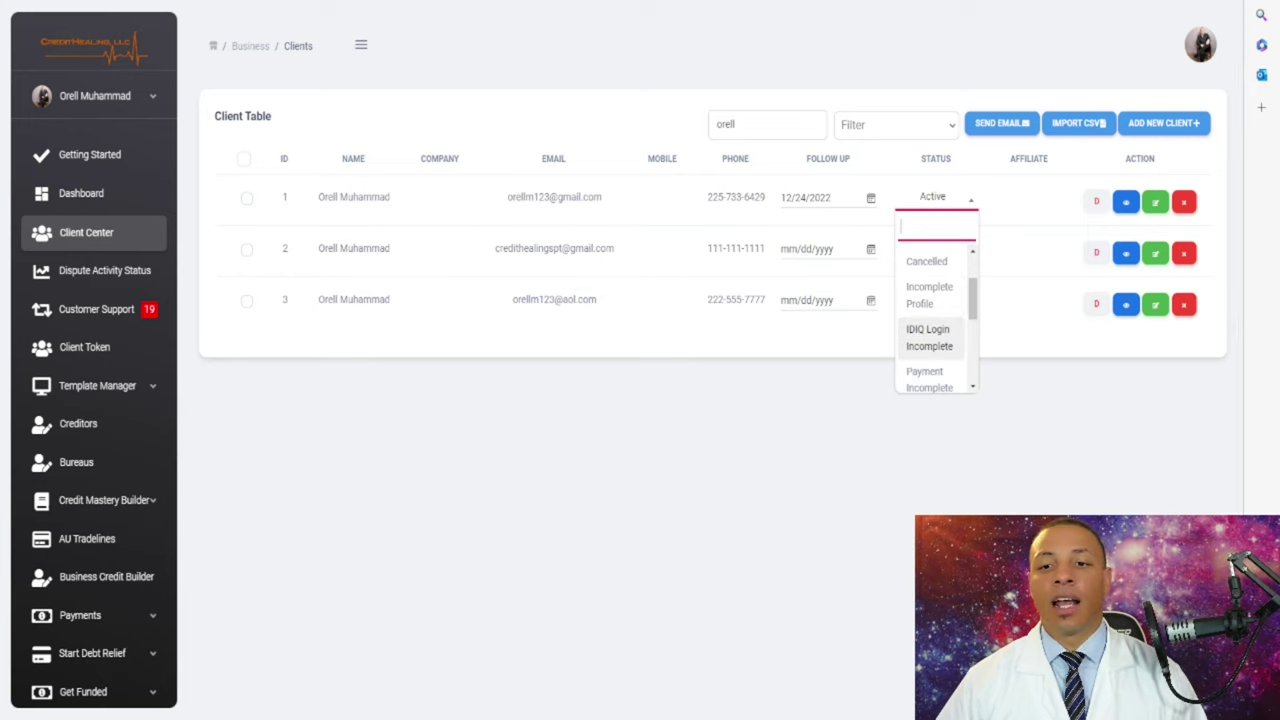
pyautogui.press('Up')
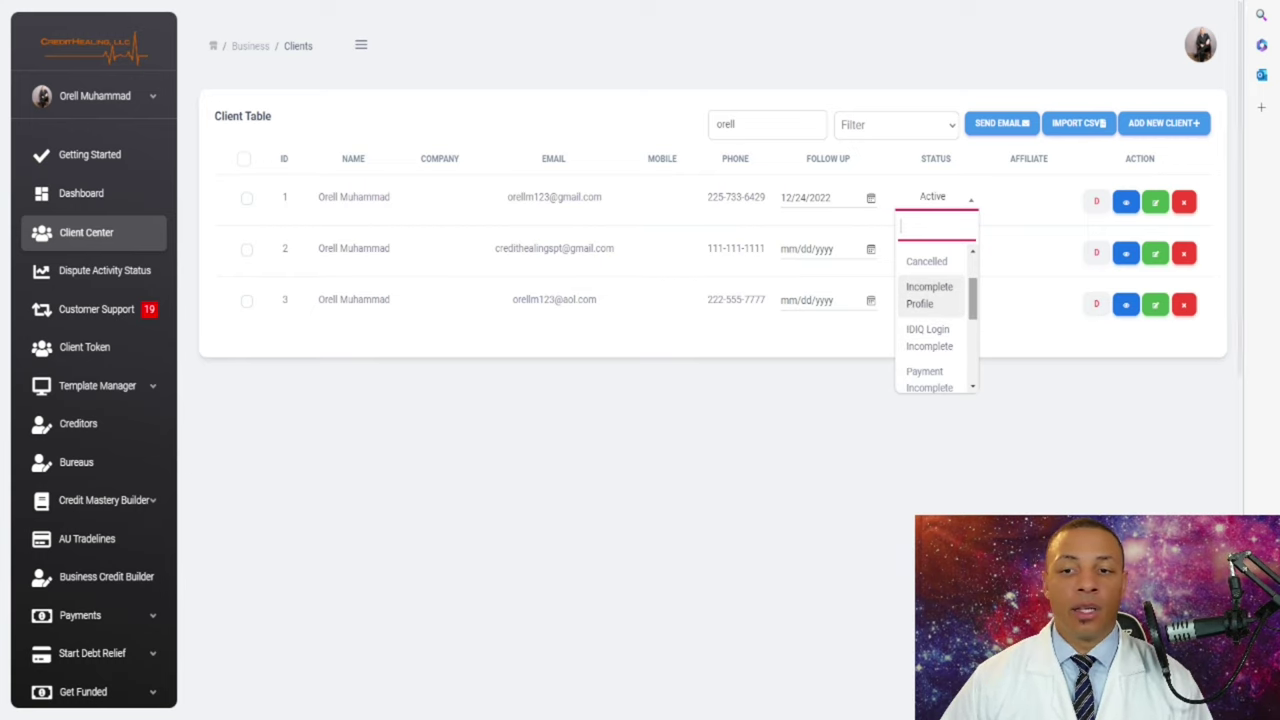
pyautogui.scroll(-2, 936, 320)
pyautogui.scroll(-1, 936, 320)
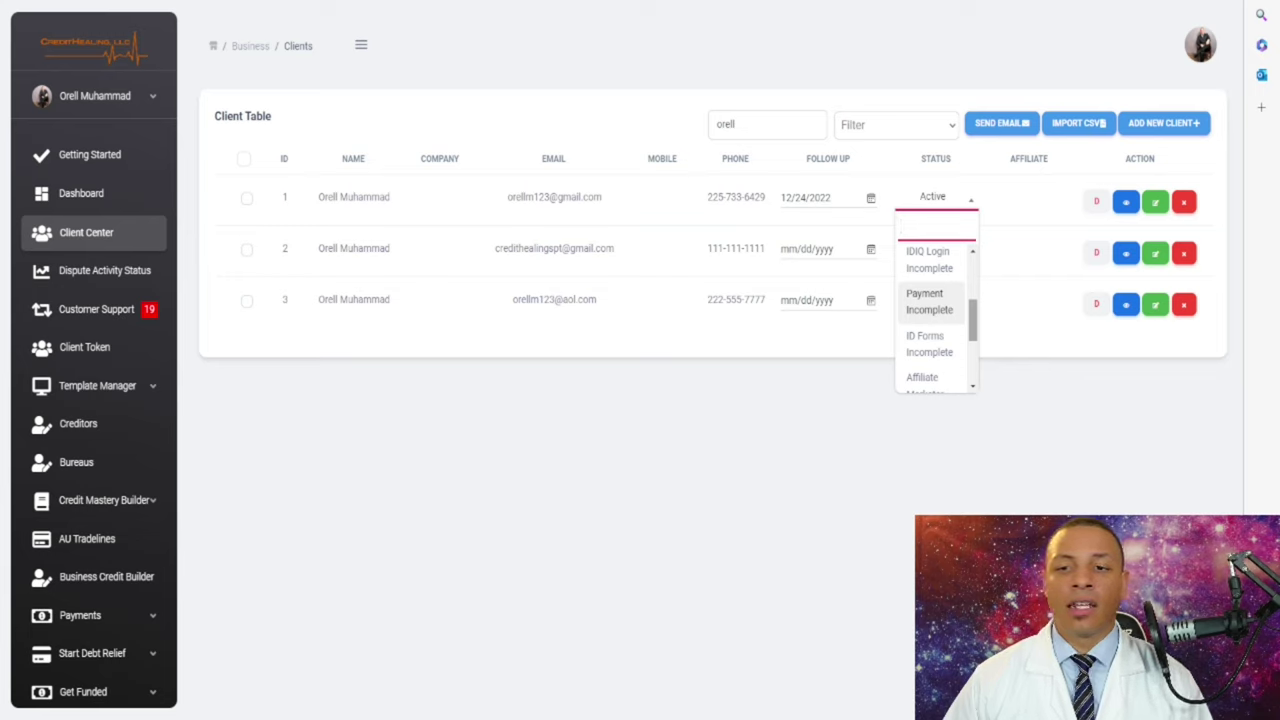
pyautogui.scroll(-1, 936, 318)
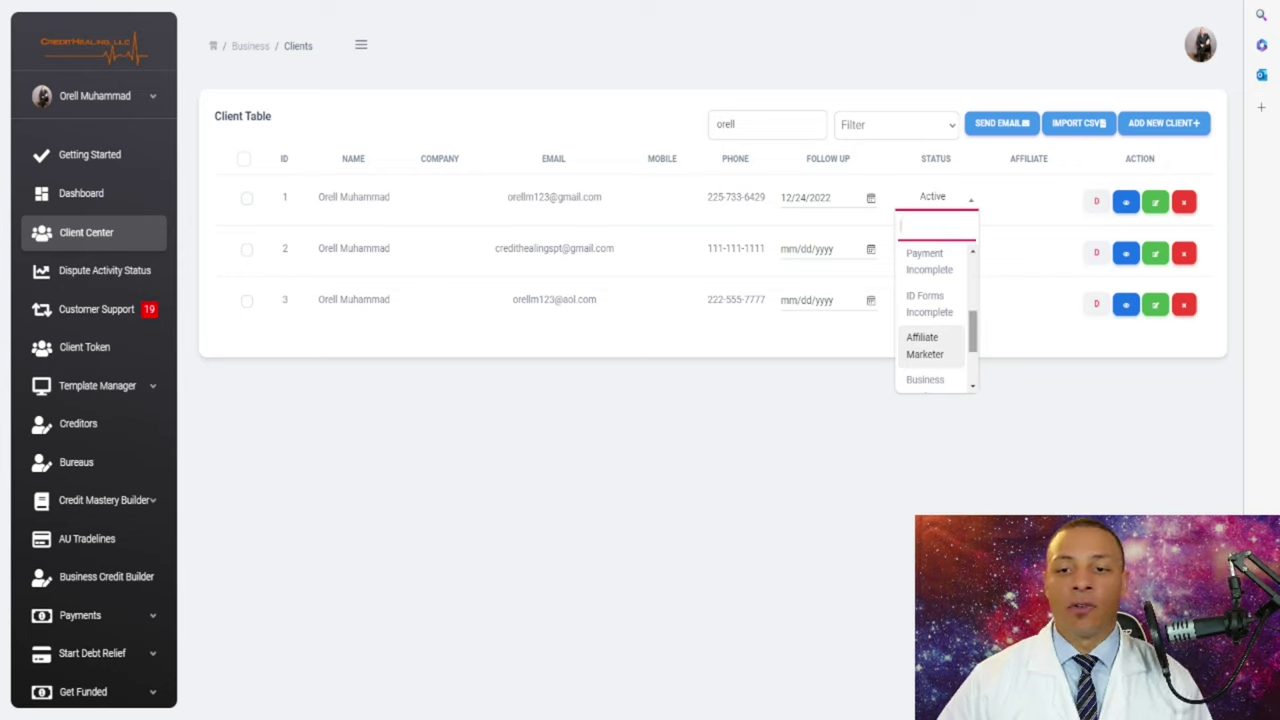
pyautogui.scroll(-2, 935, 315)
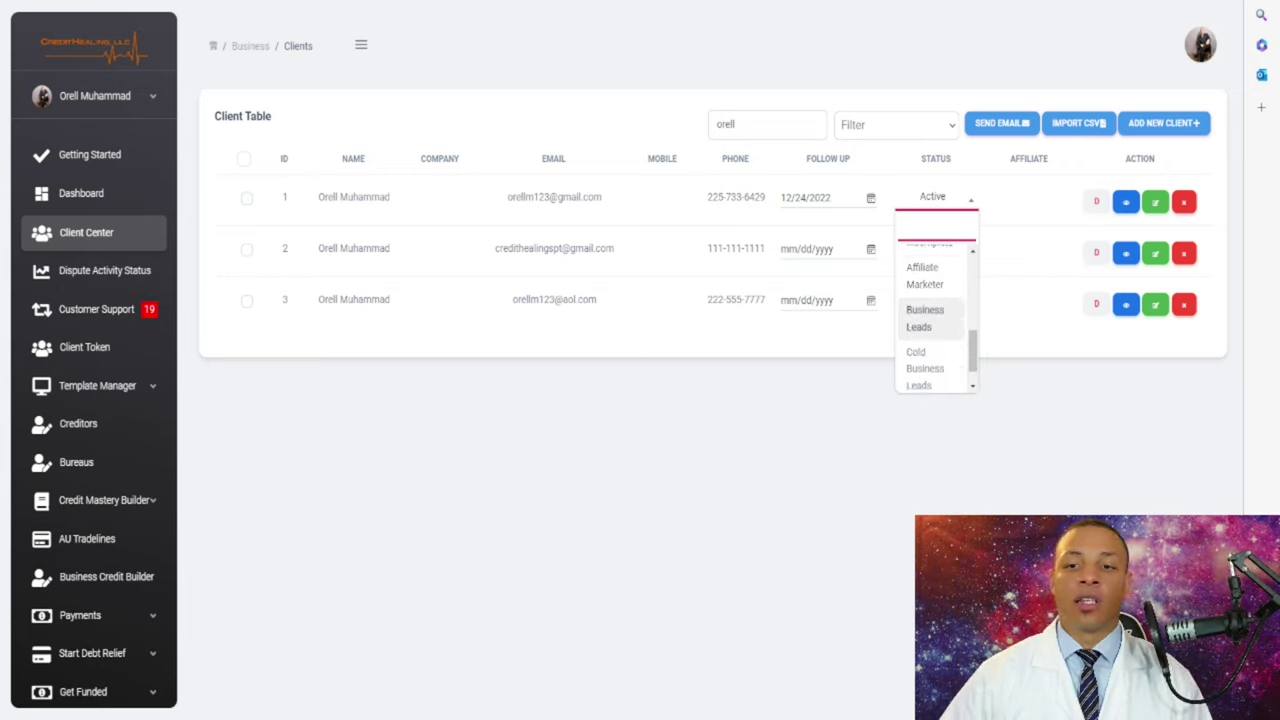
pyautogui.scroll(-1, 935, 315)
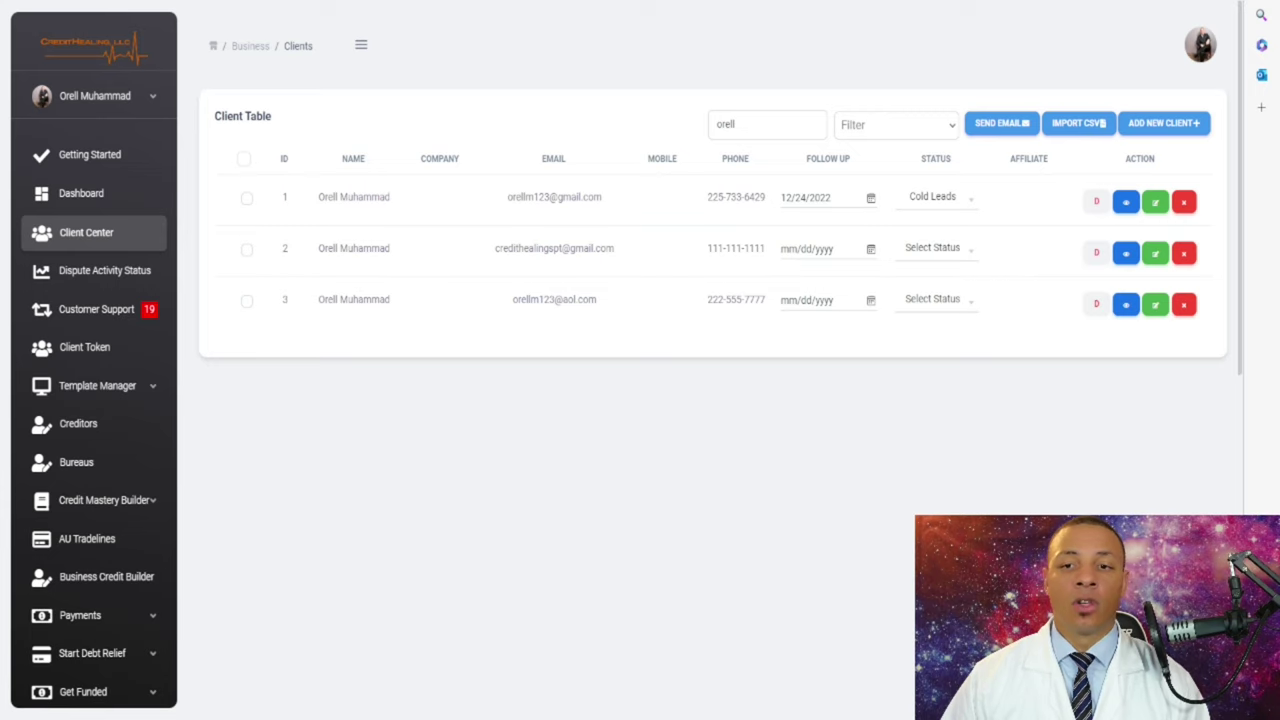
pyautogui.click(1079, 123)
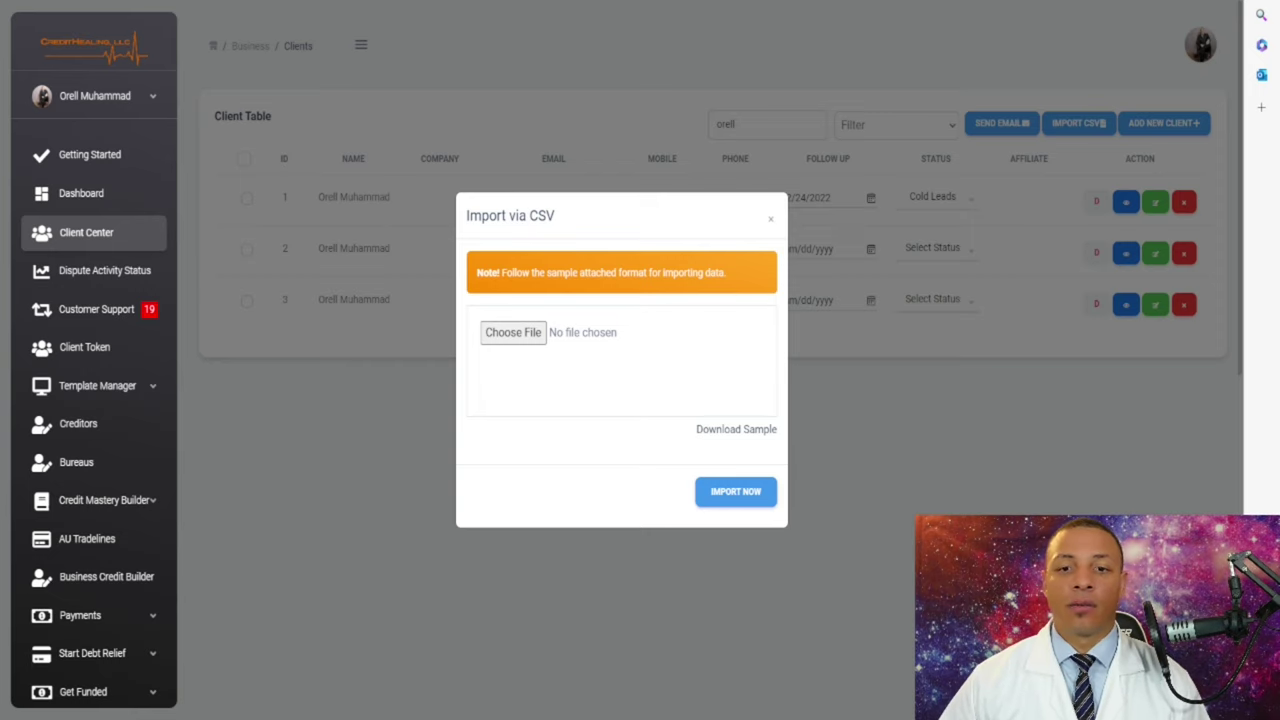
pyautogui.press('Escape')
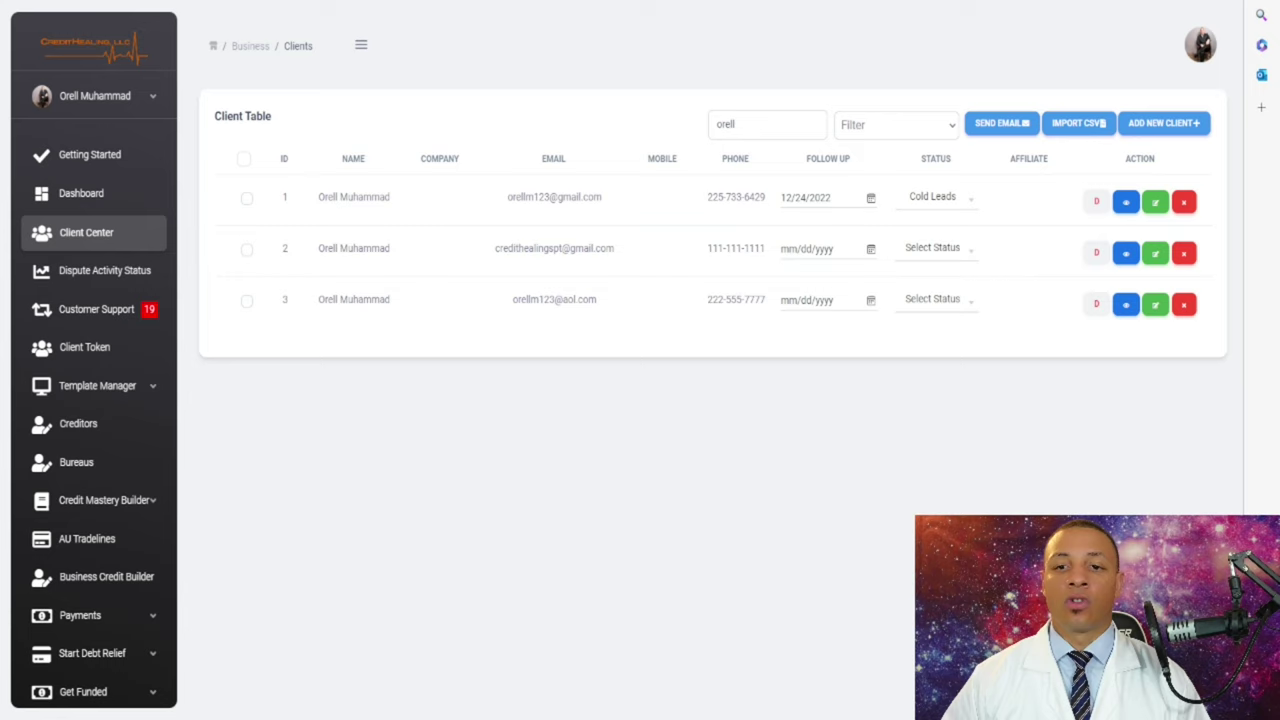
# - Set the first client's status back to Active from row 1's dropdown
pyautogui.click(935, 197)
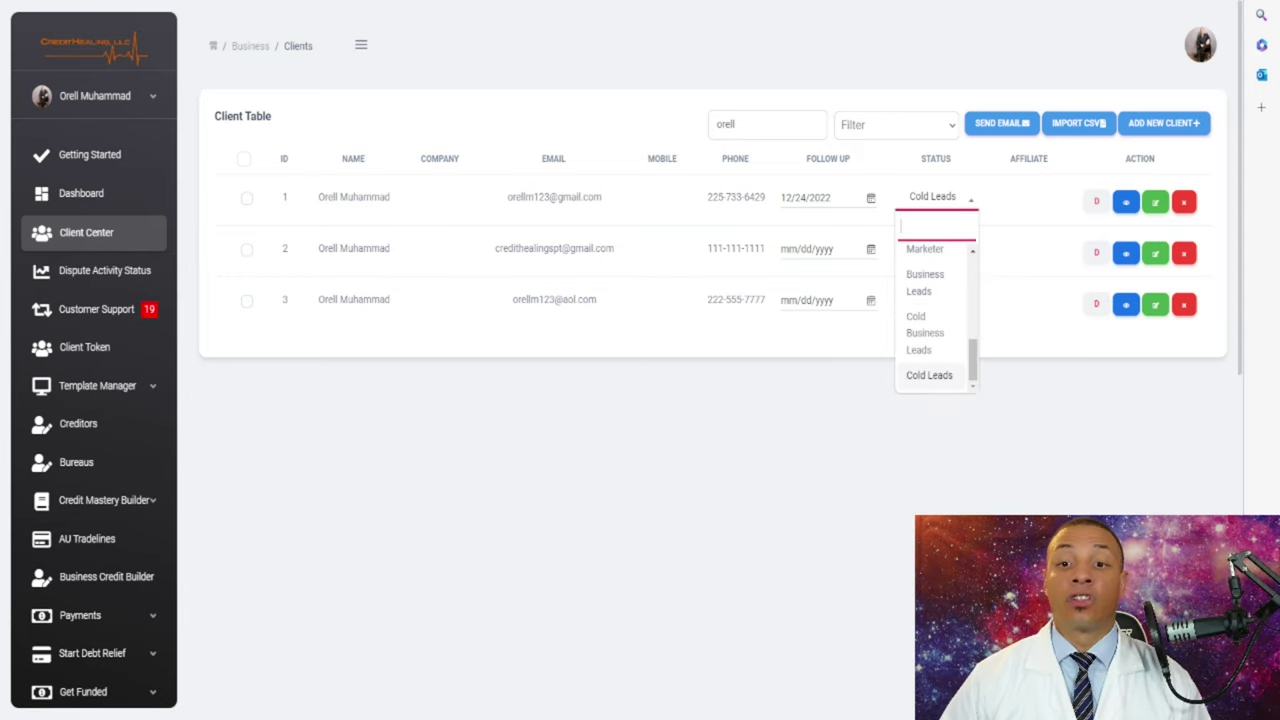
pyautogui.scroll(3, 935, 320)
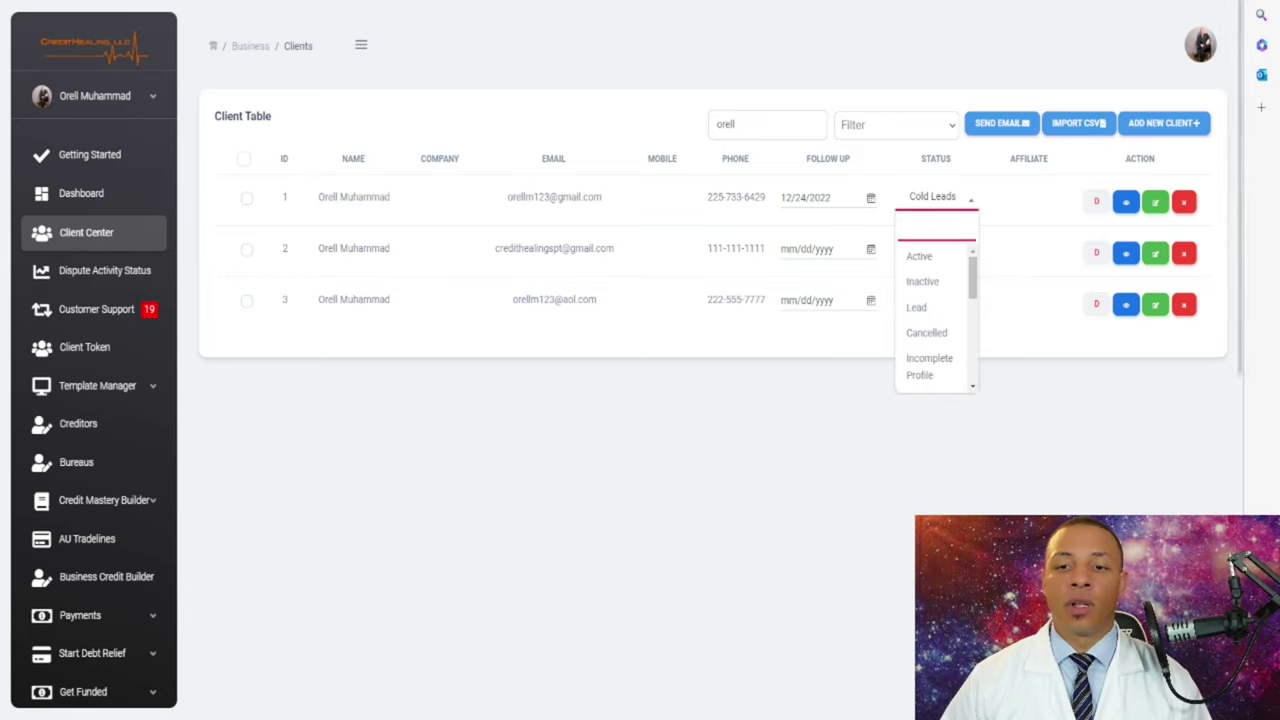
pyautogui.click(919, 256)
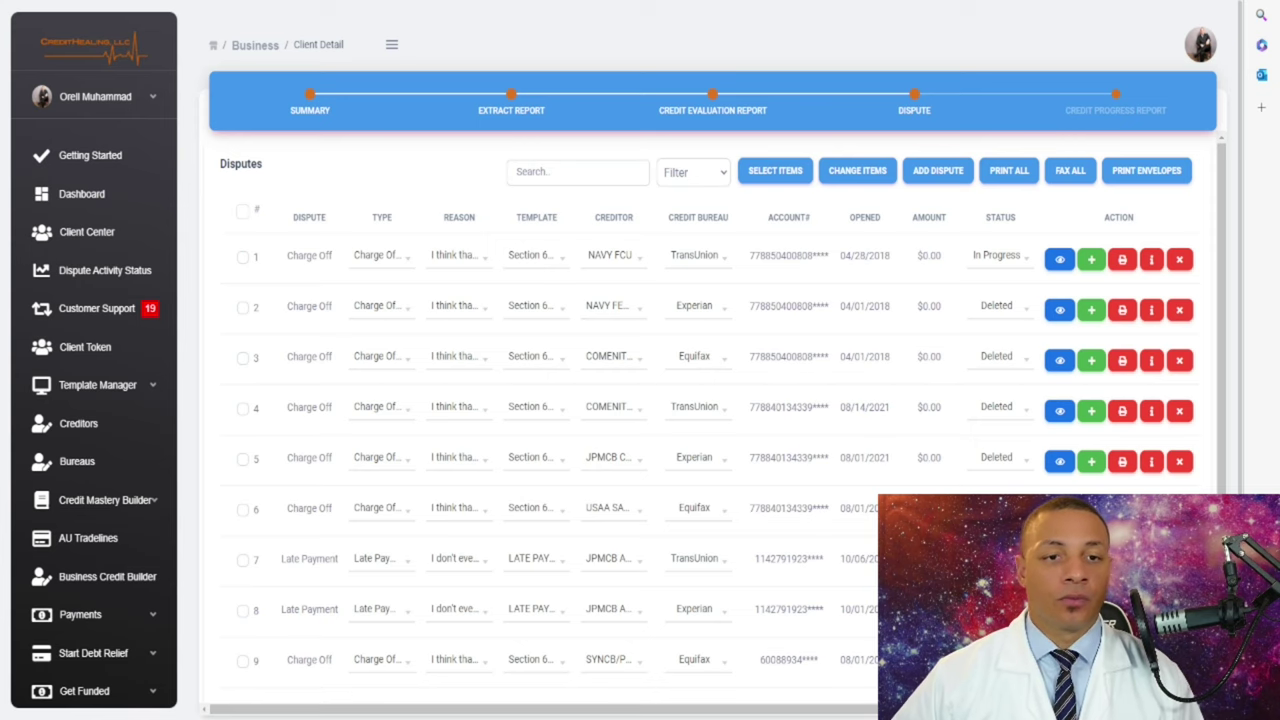
# - Open the Summary step comparing Experian, Transunion and Equifax scores
pyautogui.click(310, 105)
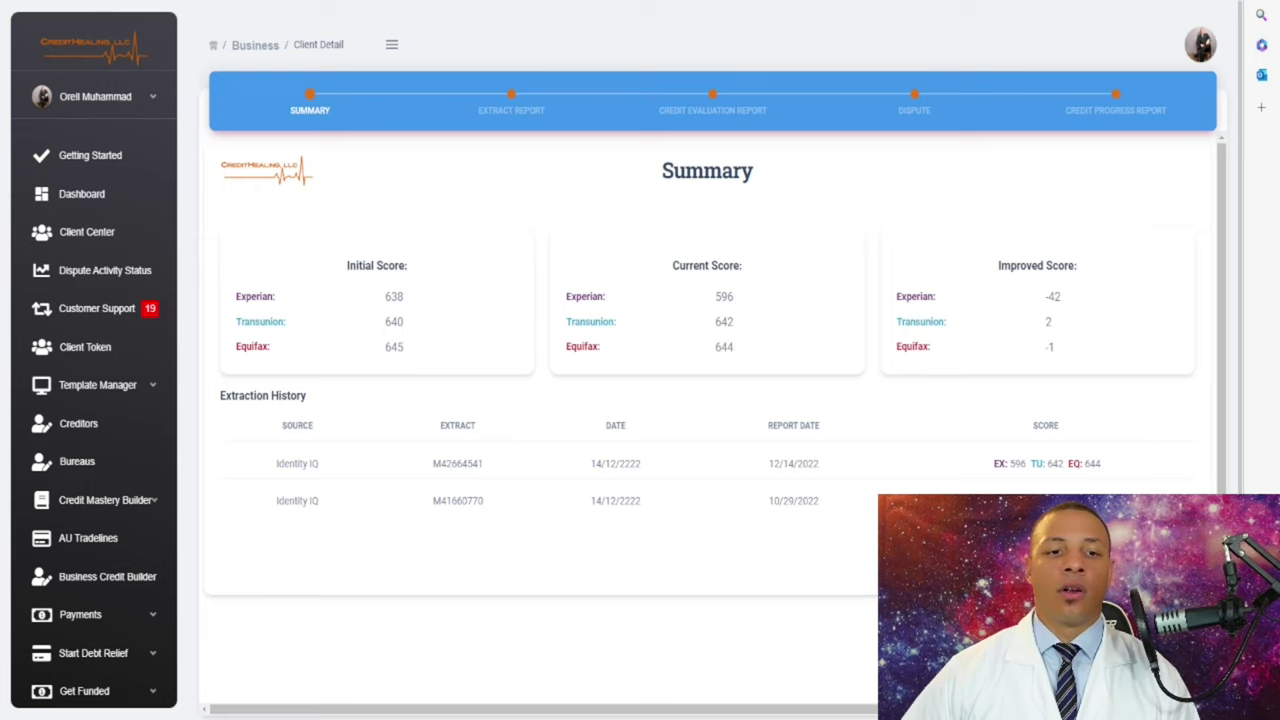
# - Highlight the Initial, Current and Improved Score headings and the Extraction History heading
pyautogui.tripleClick(376, 265)
pyautogui.moveTo(742, 265); pyautogui.dragTo(672, 265)
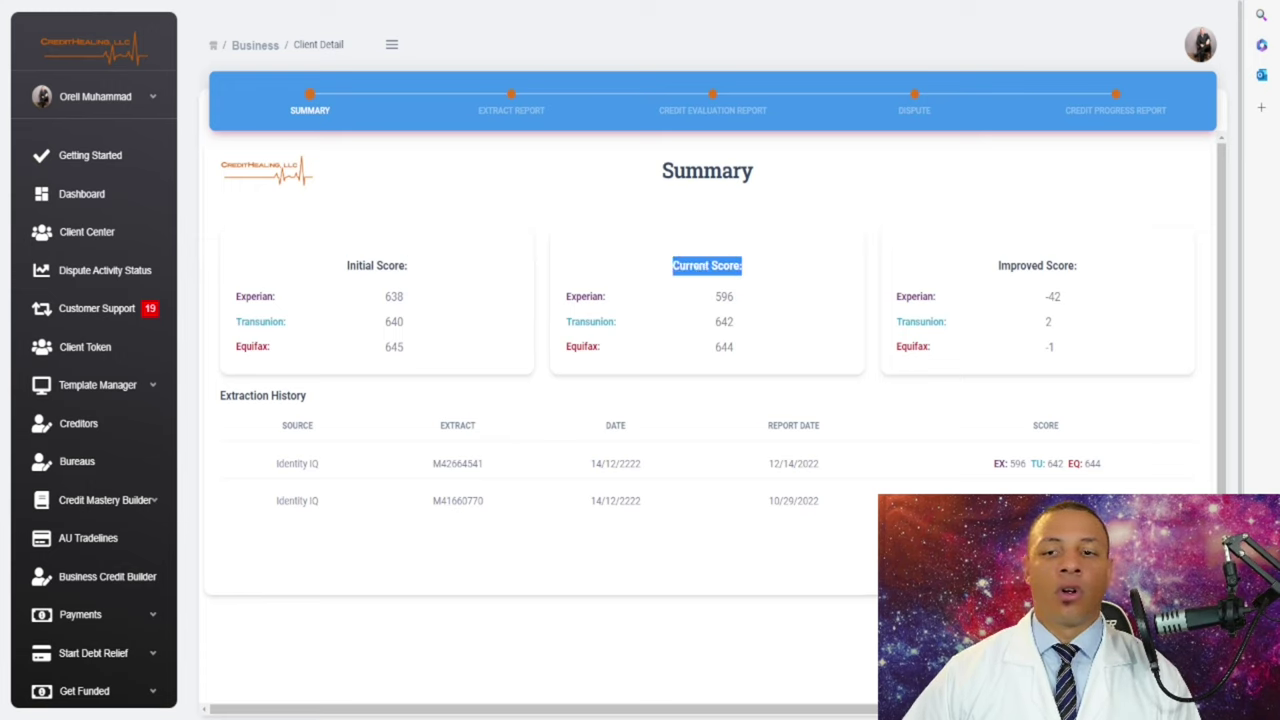
pyautogui.moveTo(896, 296); pyautogui.dragTo(997, 265)
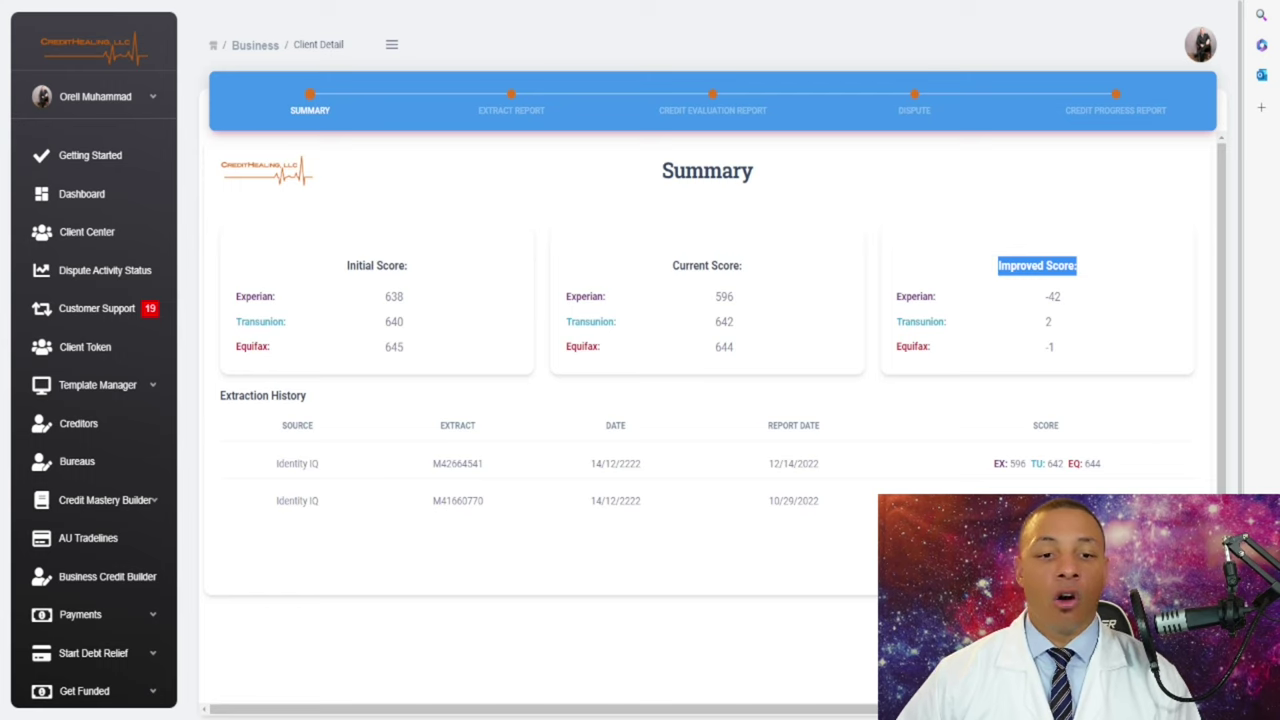
pyautogui.moveTo(308, 396); pyautogui.dragTo(218, 396)
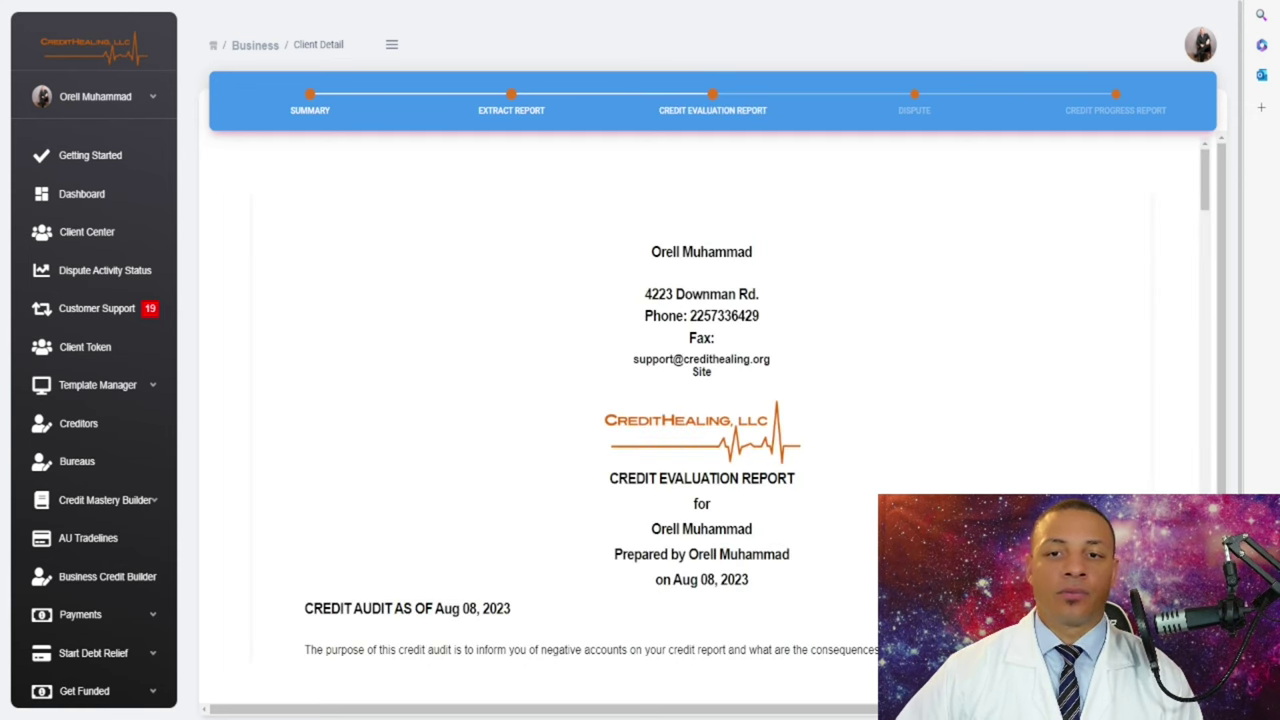
pyautogui.scroll(-3, 700, 360)
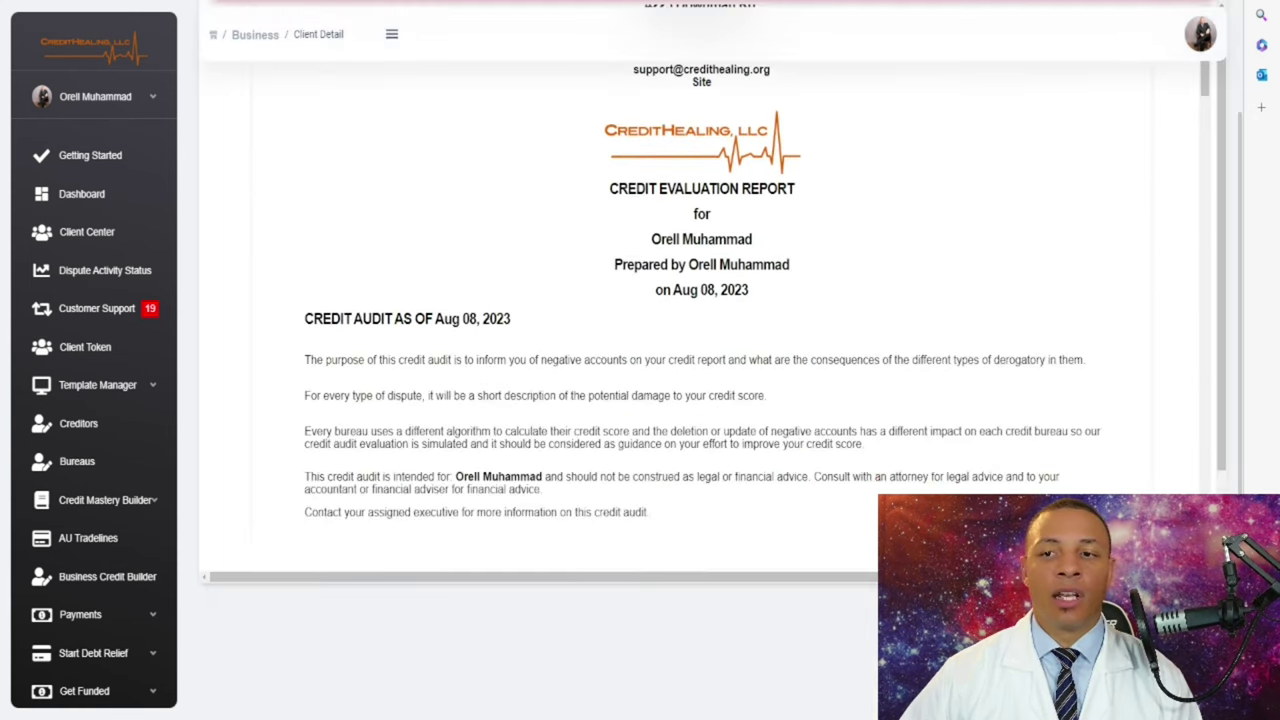
pyautogui.scroll(1, 700, 360)
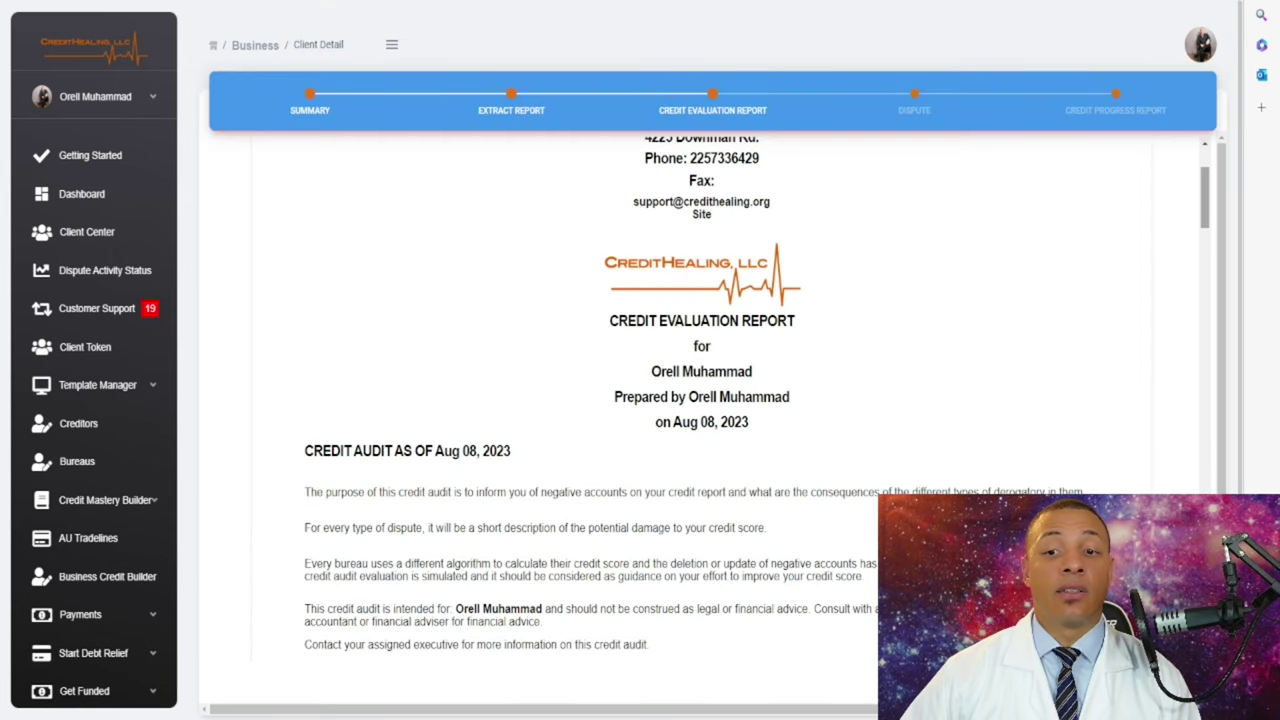
pyautogui.scroll(-1, 700, 400)
pyautogui.scroll(3, 700, 400)
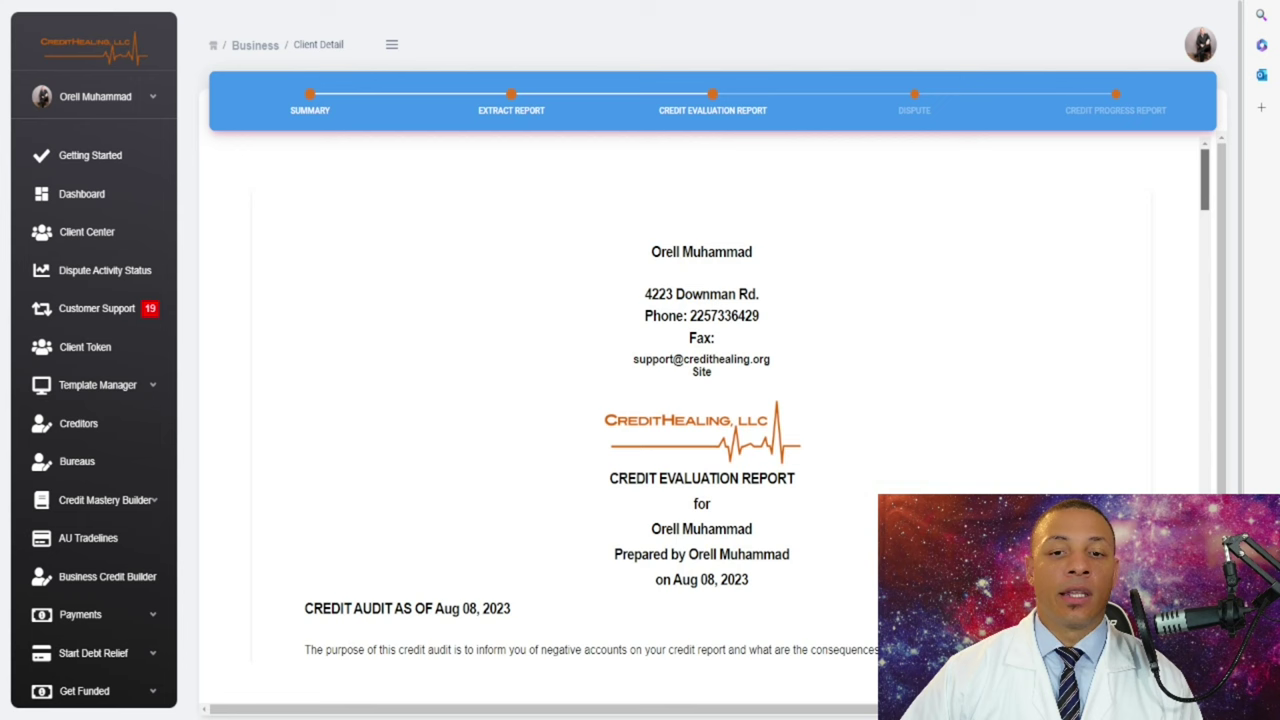
pyautogui.scroll(-2, 700, 400)
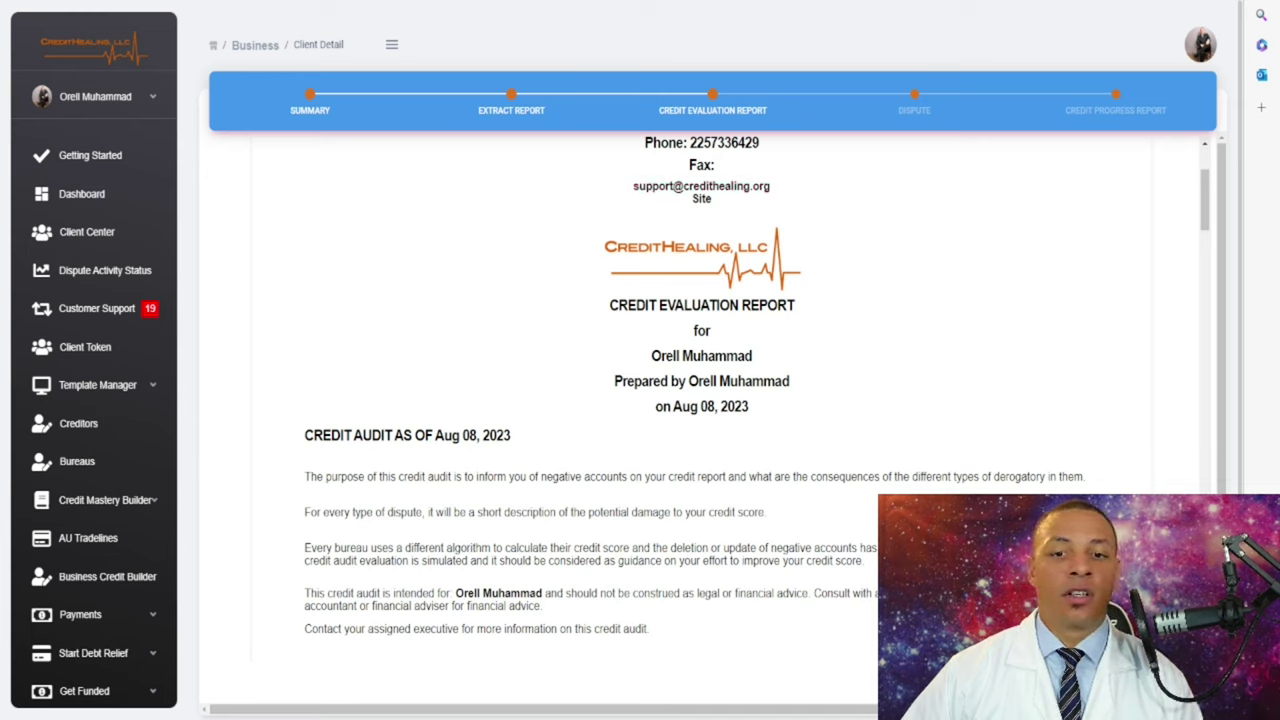
pyautogui.moveTo(752, 356); pyautogui.dragTo(650, 356)
pyautogui.doubleClick(753, 381)
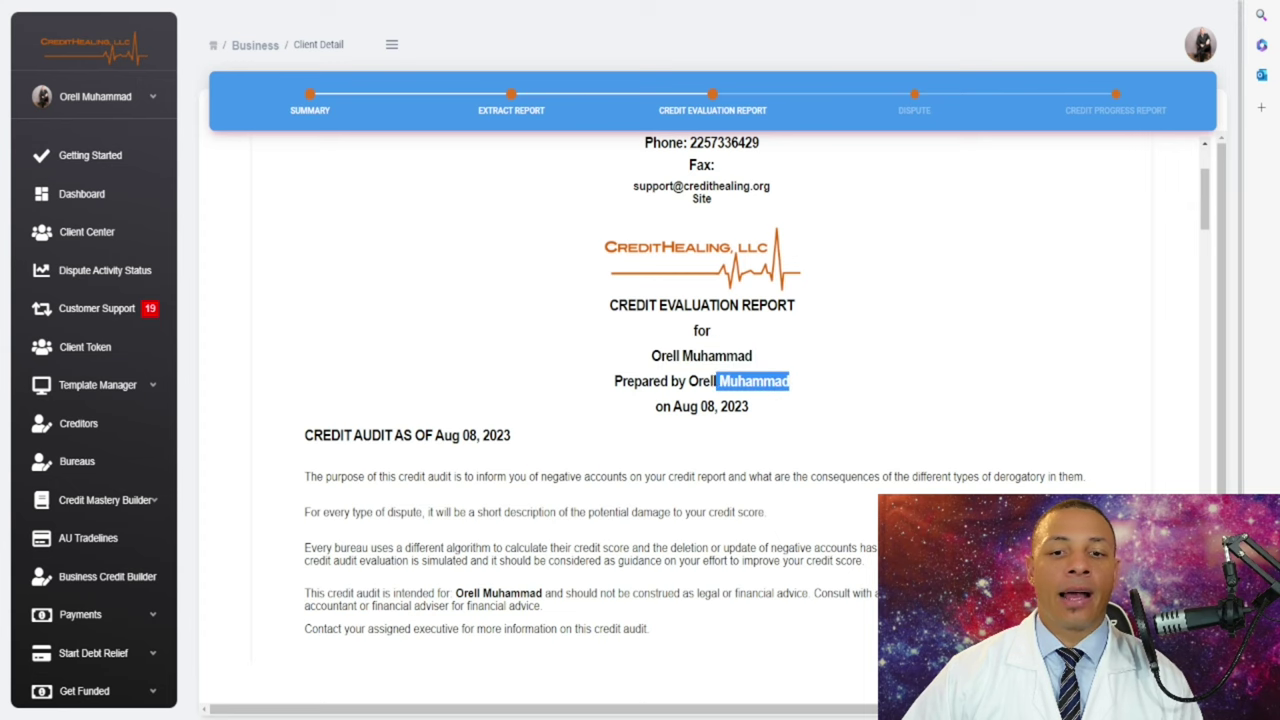
pyautogui.moveTo(753, 381); pyautogui.dragTo(695, 381)
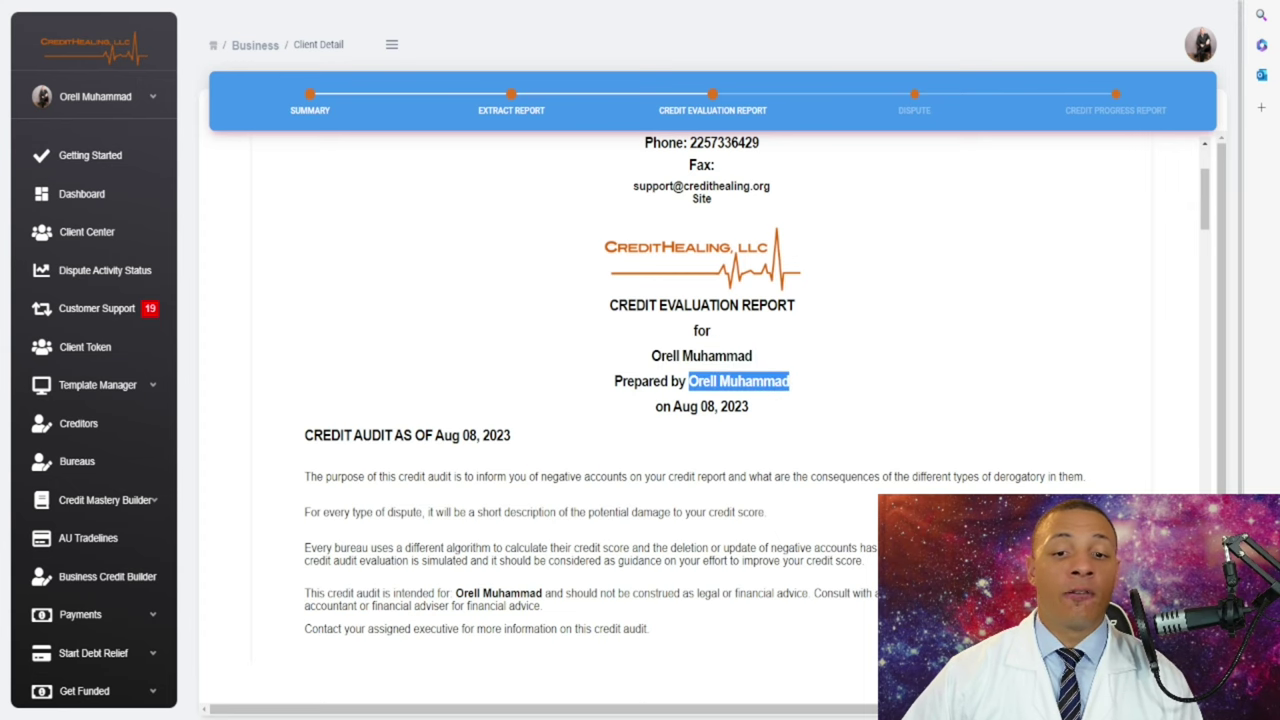
pyautogui.scroll(-5, 700, 420)
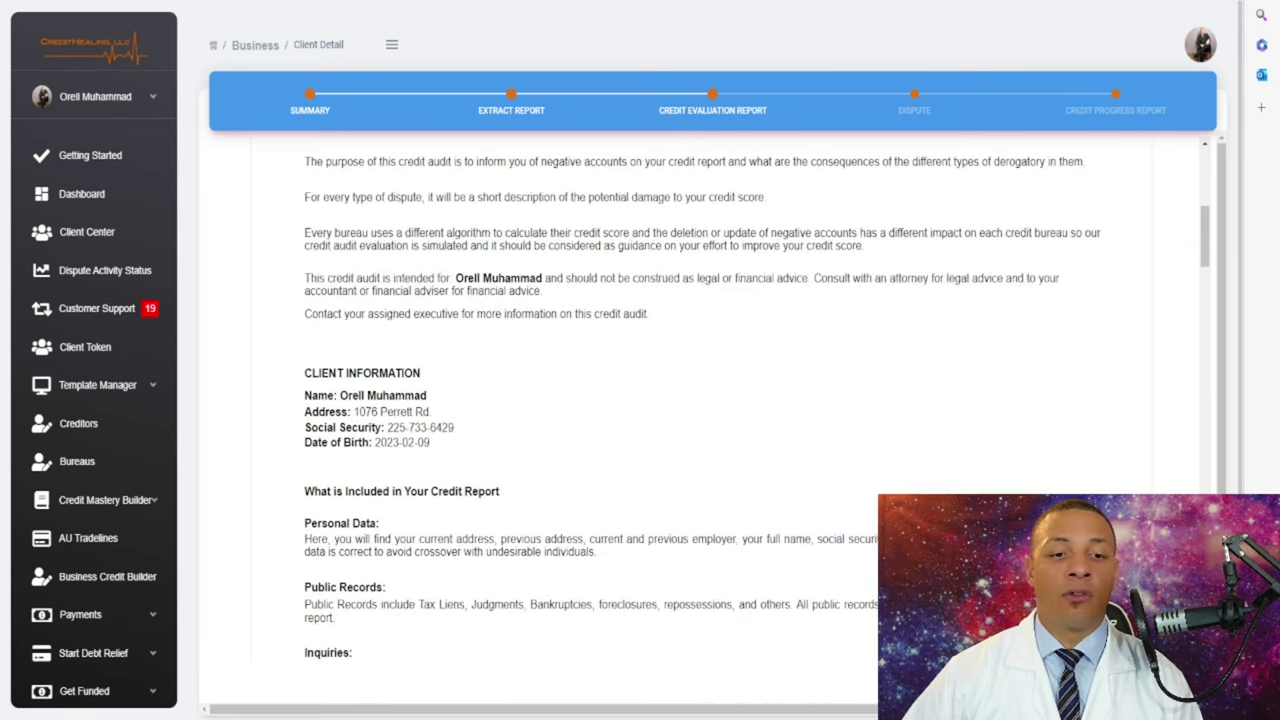
pyautogui.scroll(-3, 700, 420)
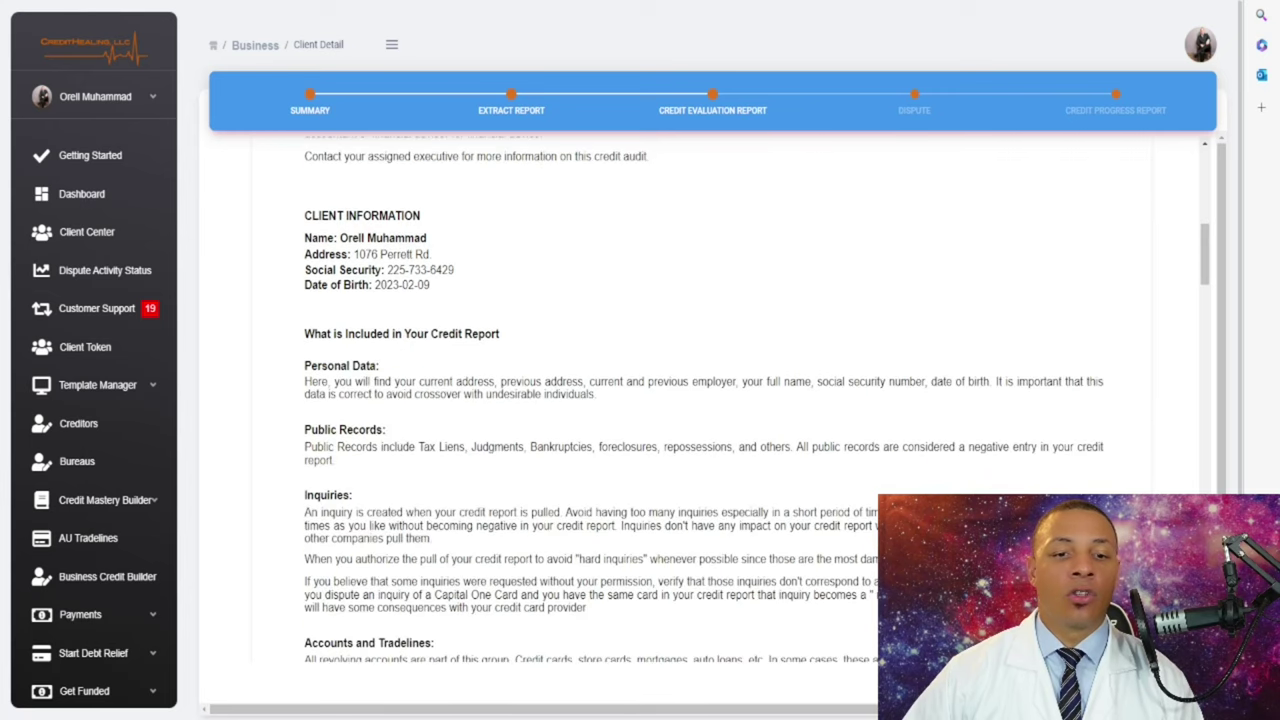
pyautogui.scroll(-3, 700, 420)
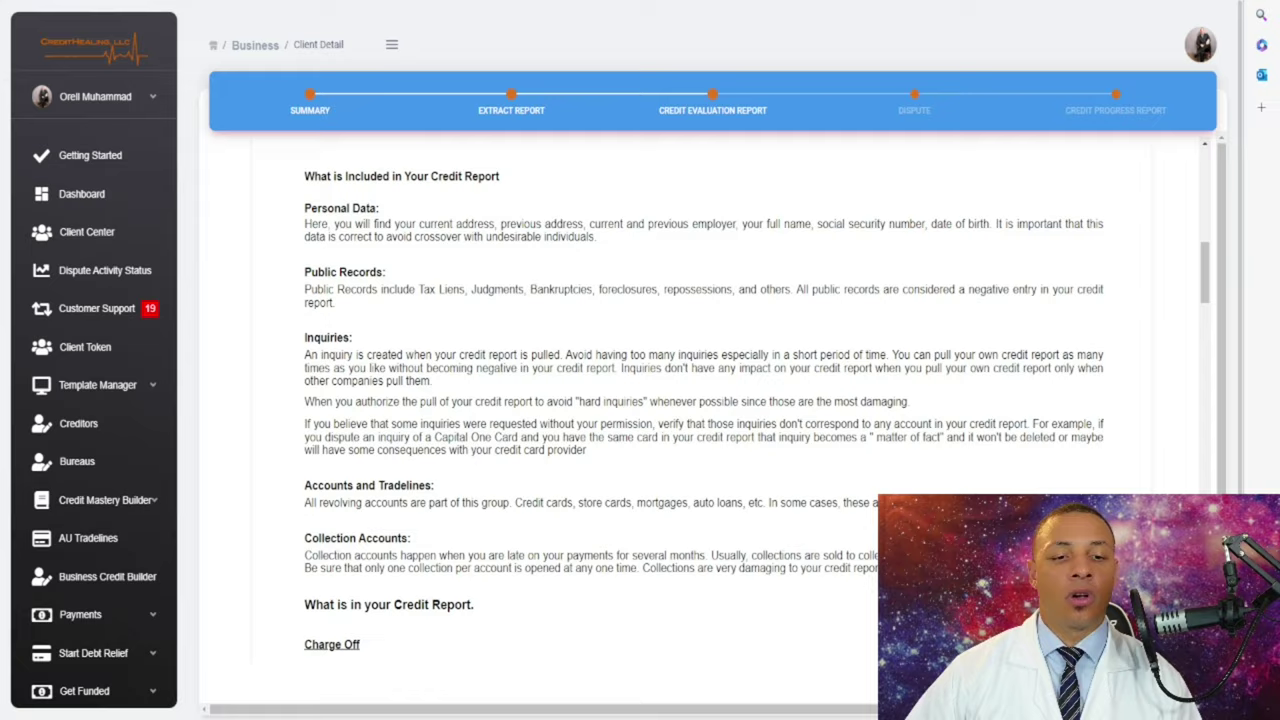
pyautogui.scroll(-4, 700, 420)
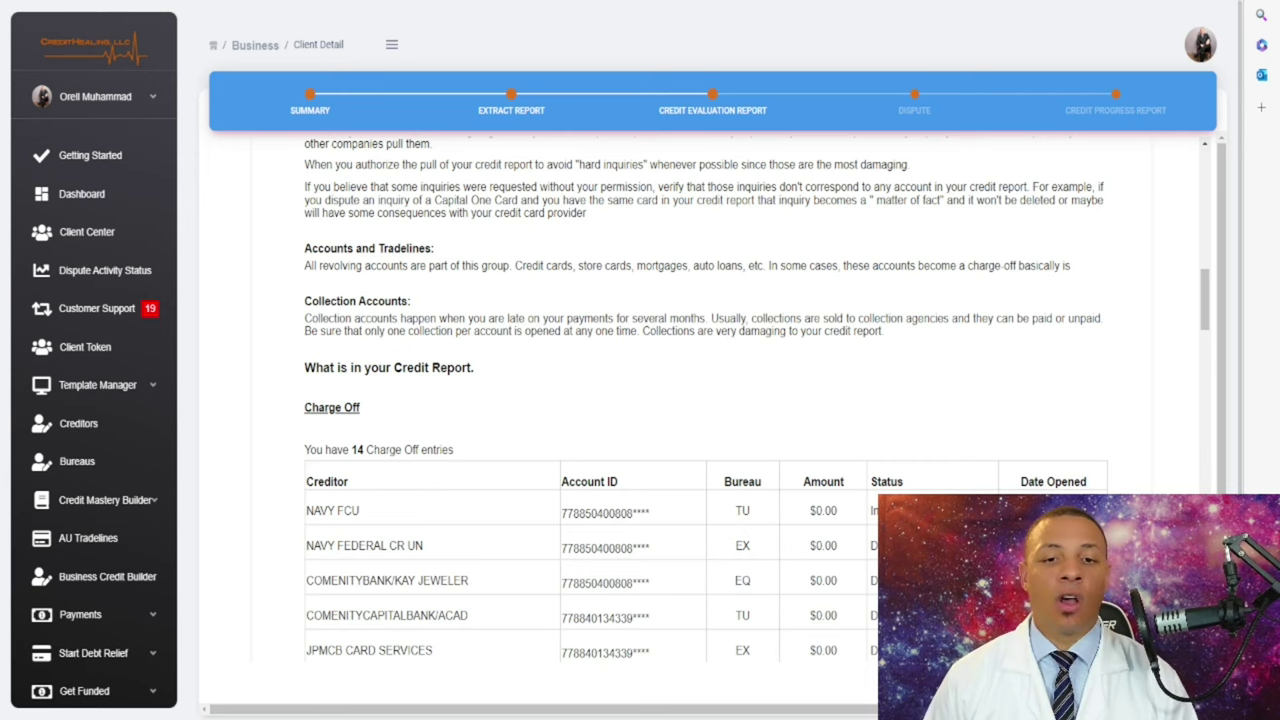
pyautogui.scroll(-1, 705, 400)
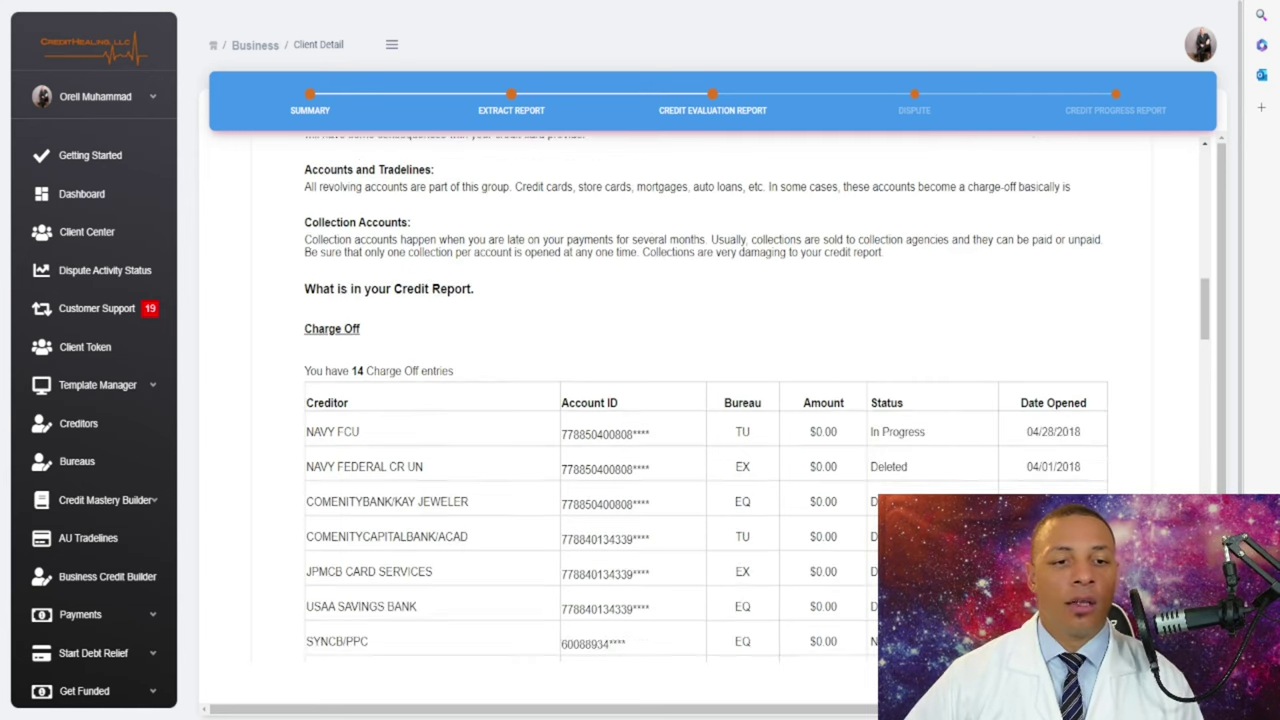
pyautogui.scroll(1, 705, 400)
pyautogui.scroll(-1, 705, 400)
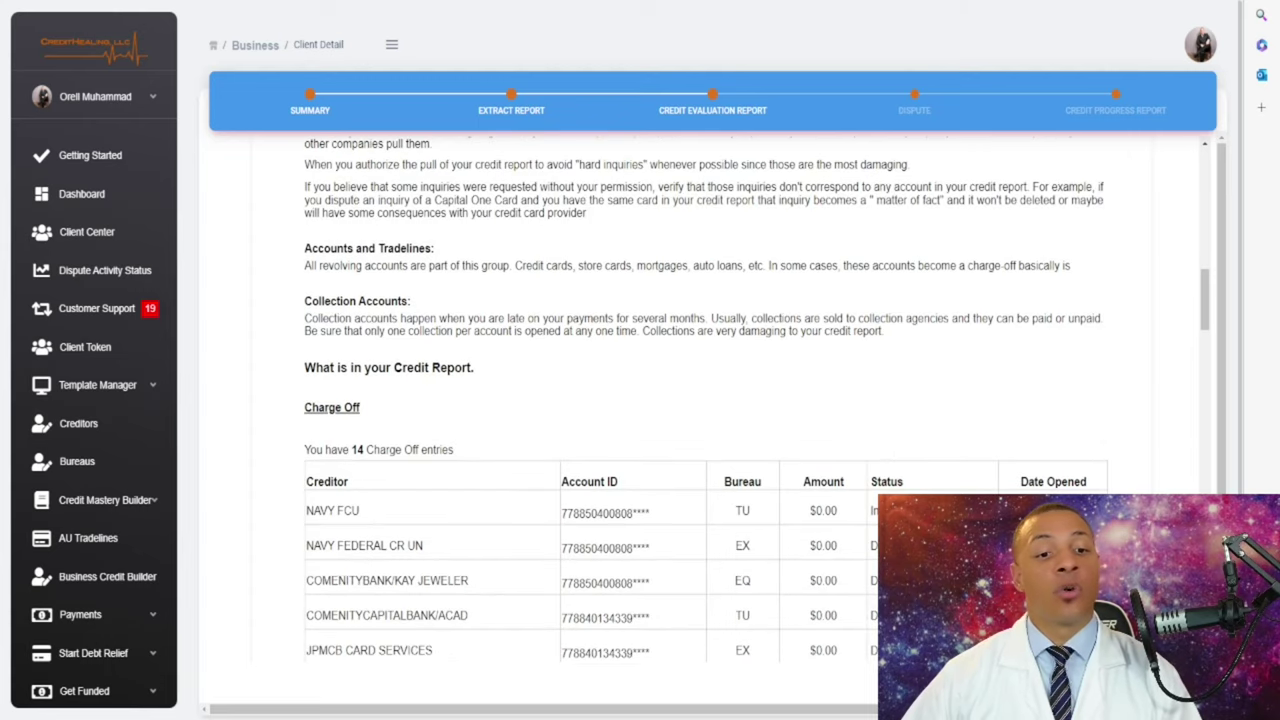
pyautogui.scroll(-2, 705, 400)
pyautogui.moveTo(304, 250); pyautogui.dragTo(359, 250)
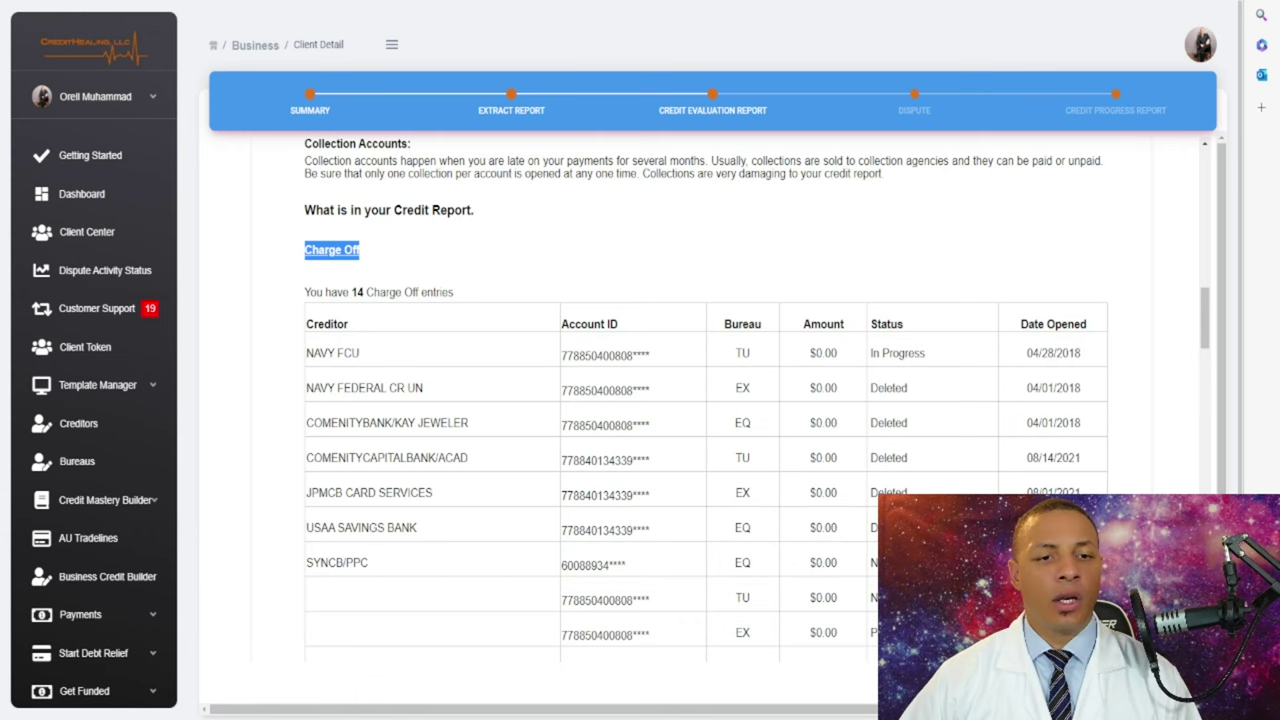
pyautogui.scroll(-1, 700, 400)
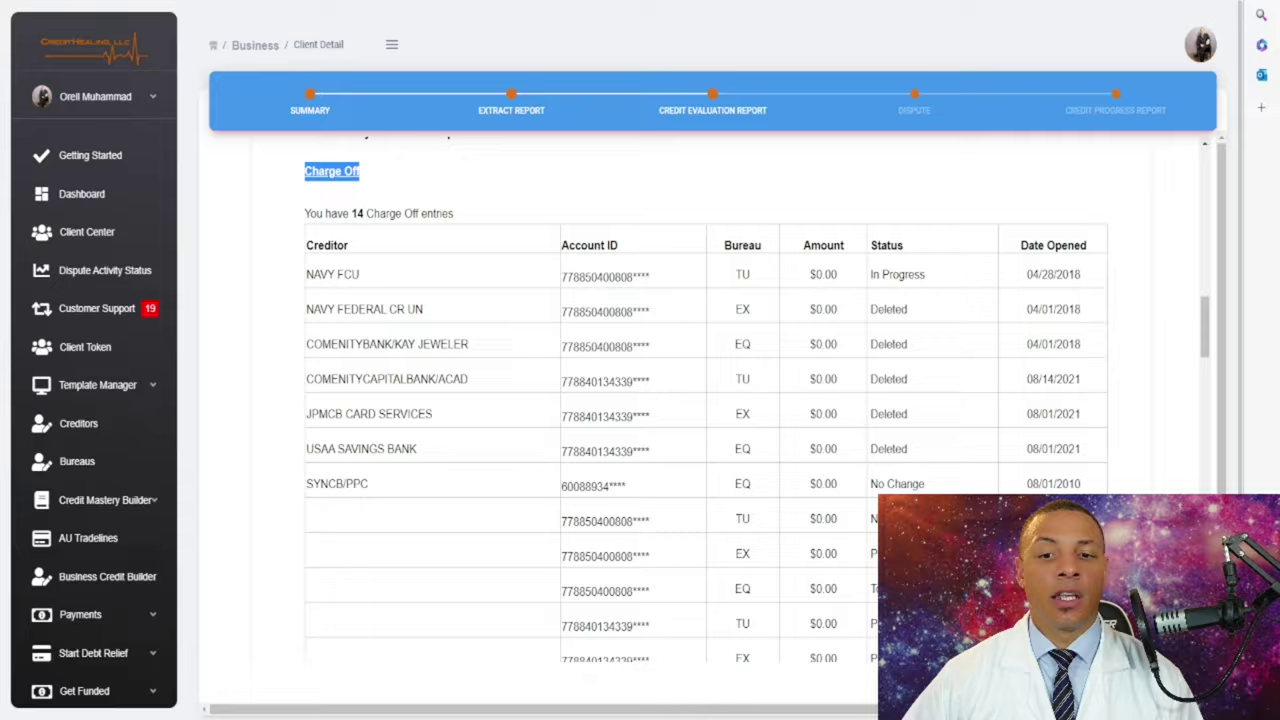
pyautogui.scroll(-8, 700, 400)
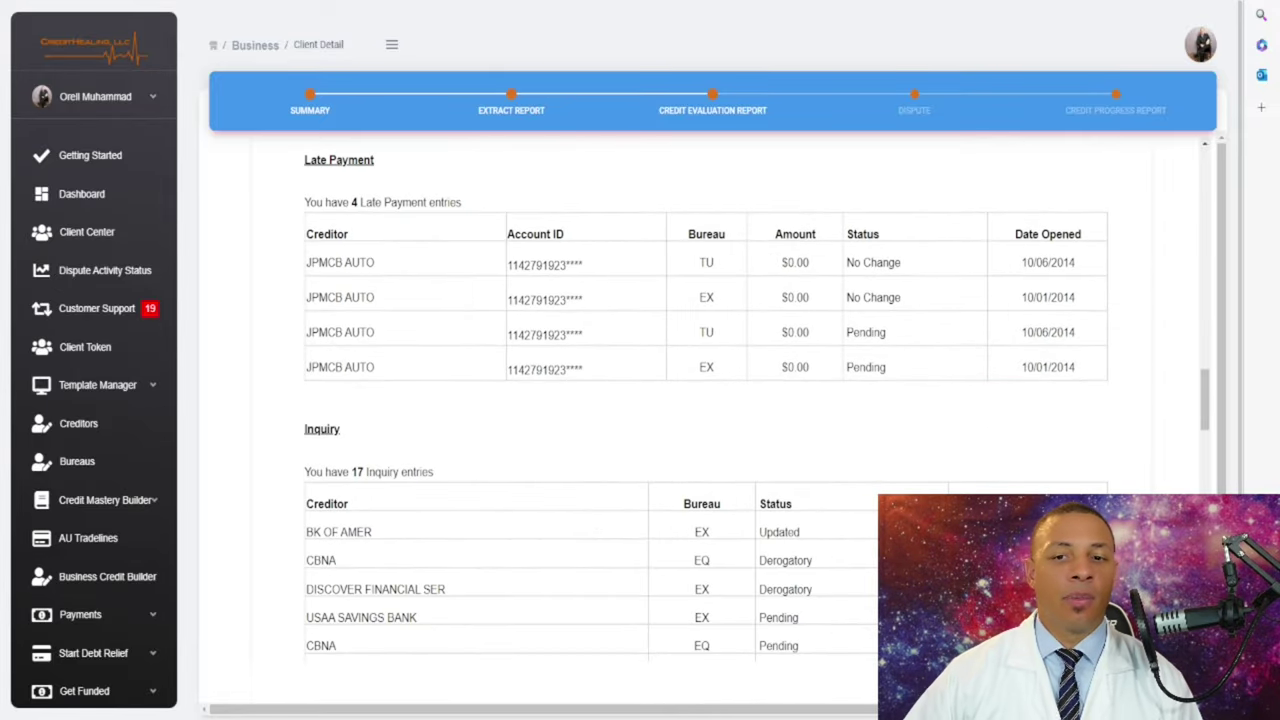
pyautogui.scroll(-3, 700, 400)
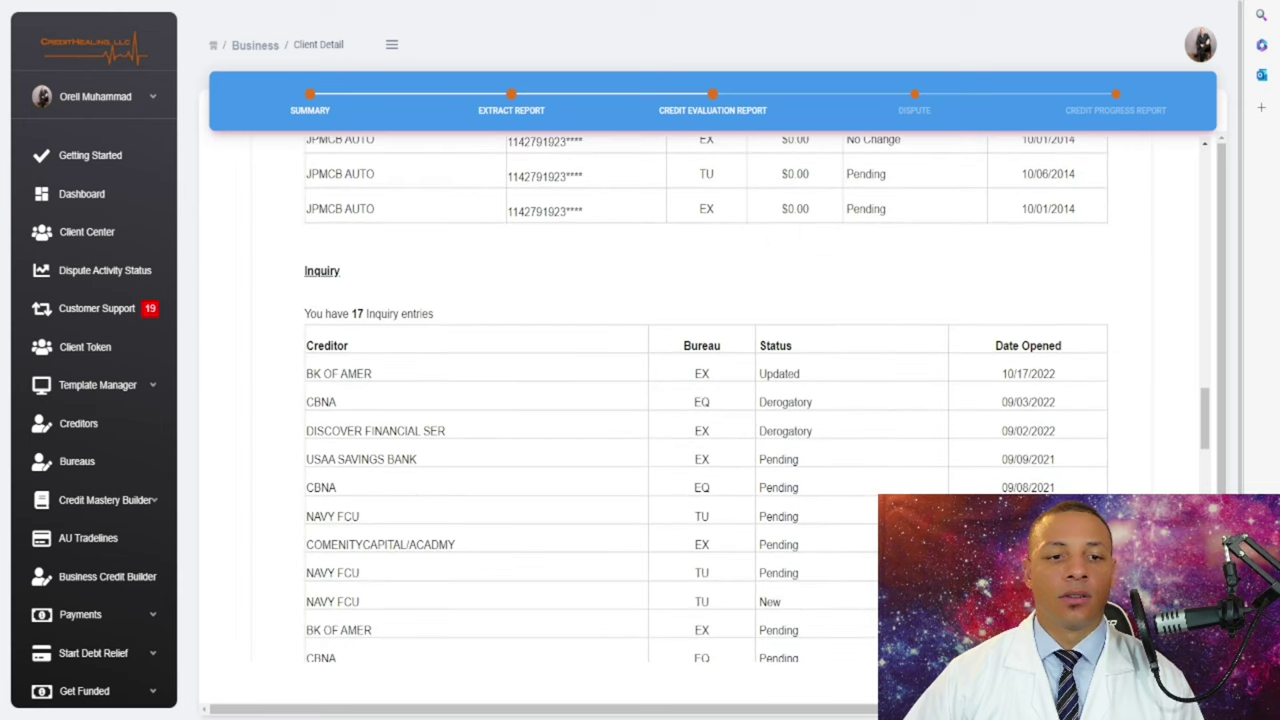
pyautogui.scroll(-10, 700, 400)
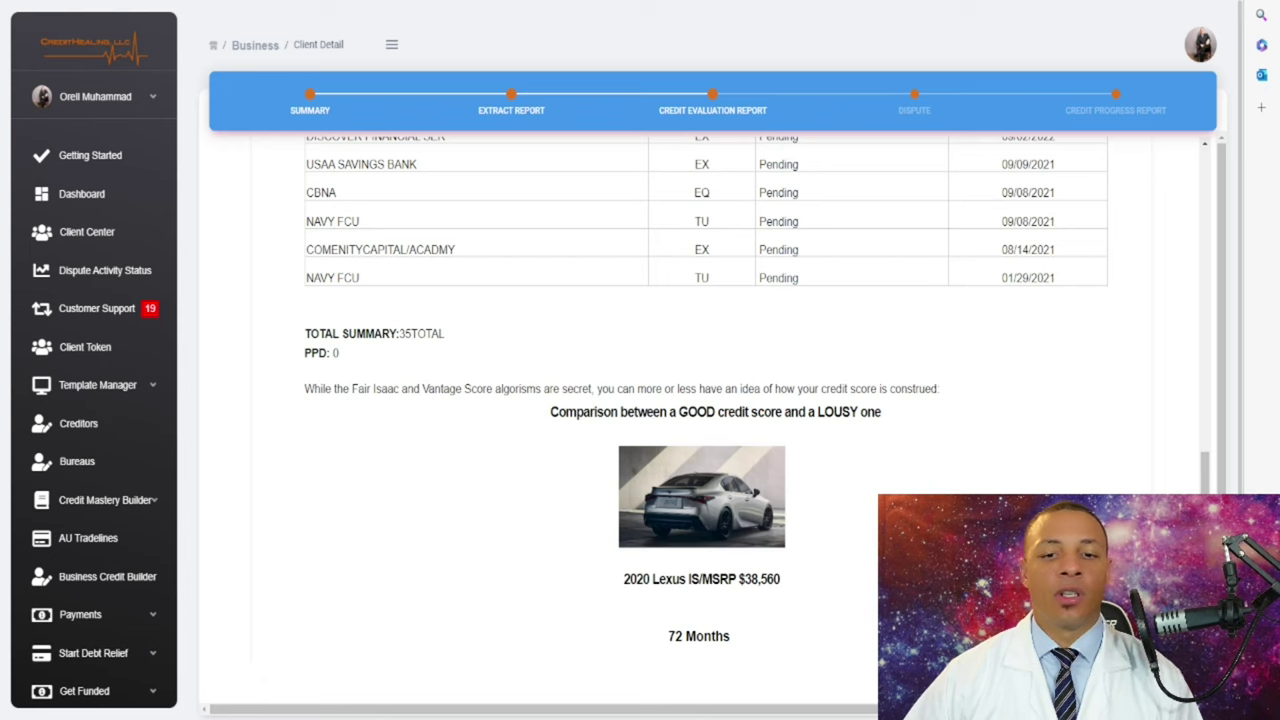
pyautogui.scroll(-4, 700, 400)
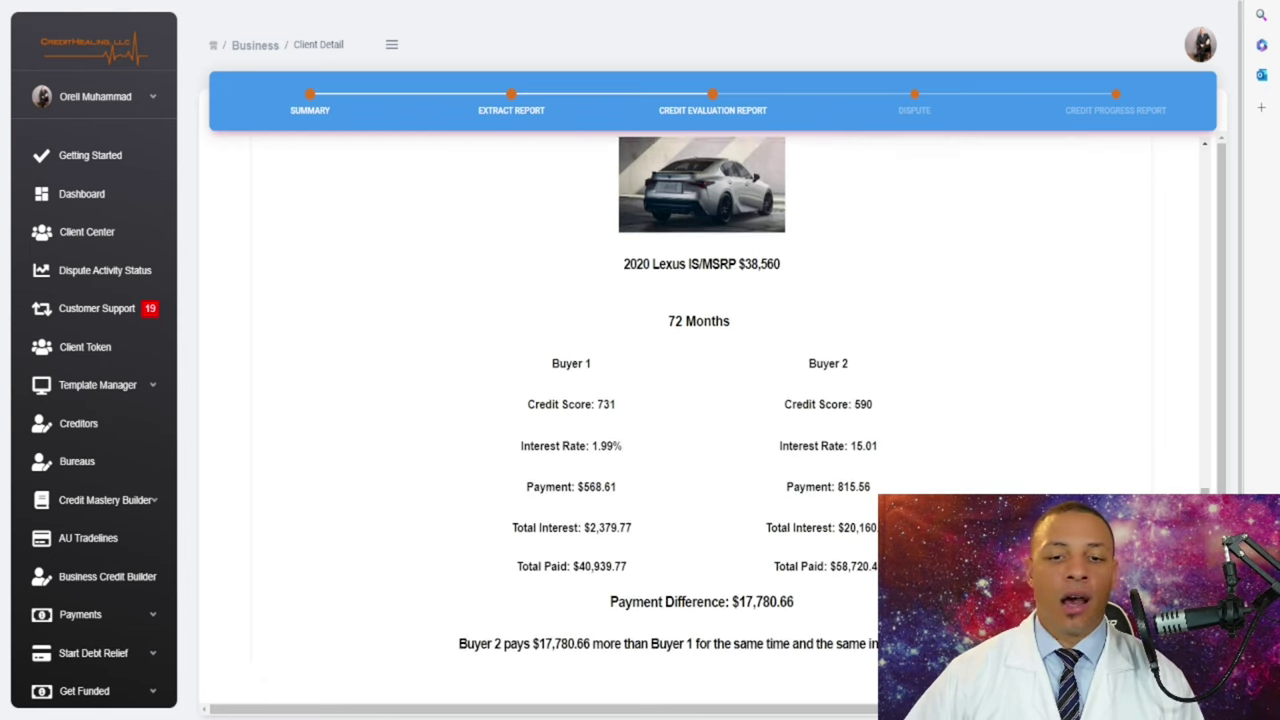
pyautogui.scroll(-3, 700, 400)
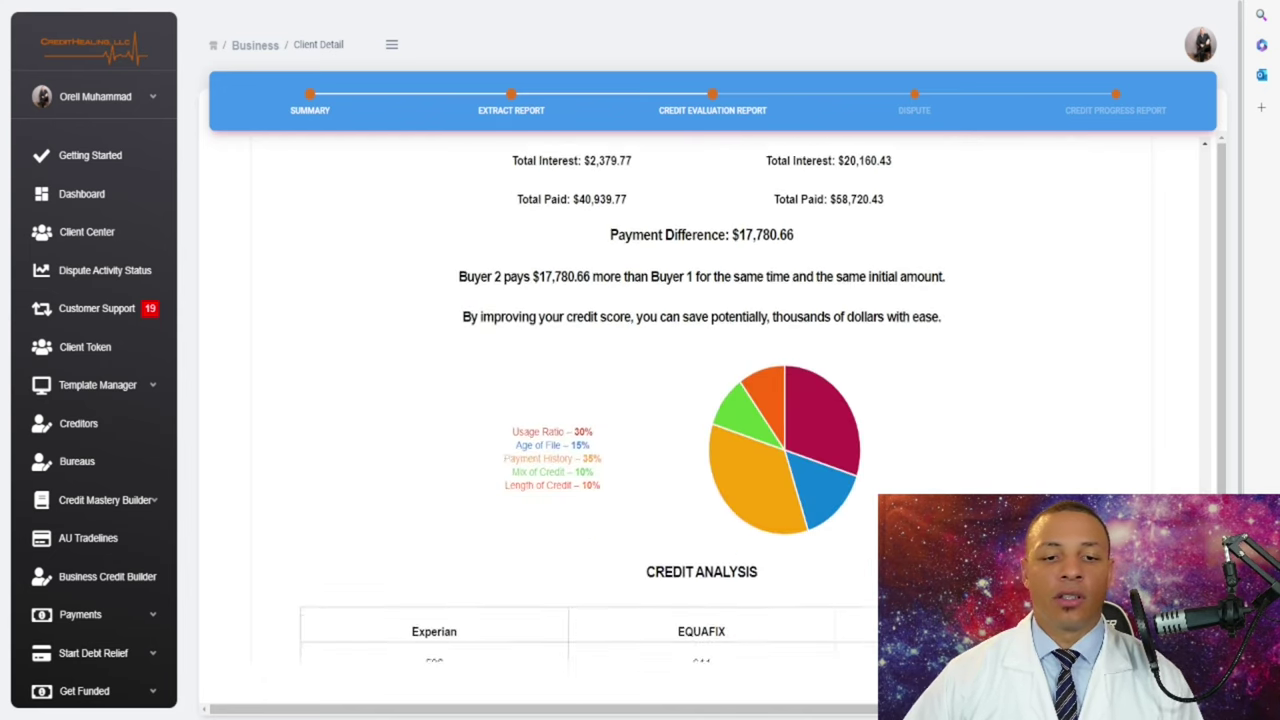
pyautogui.scroll(-3, 700, 400)
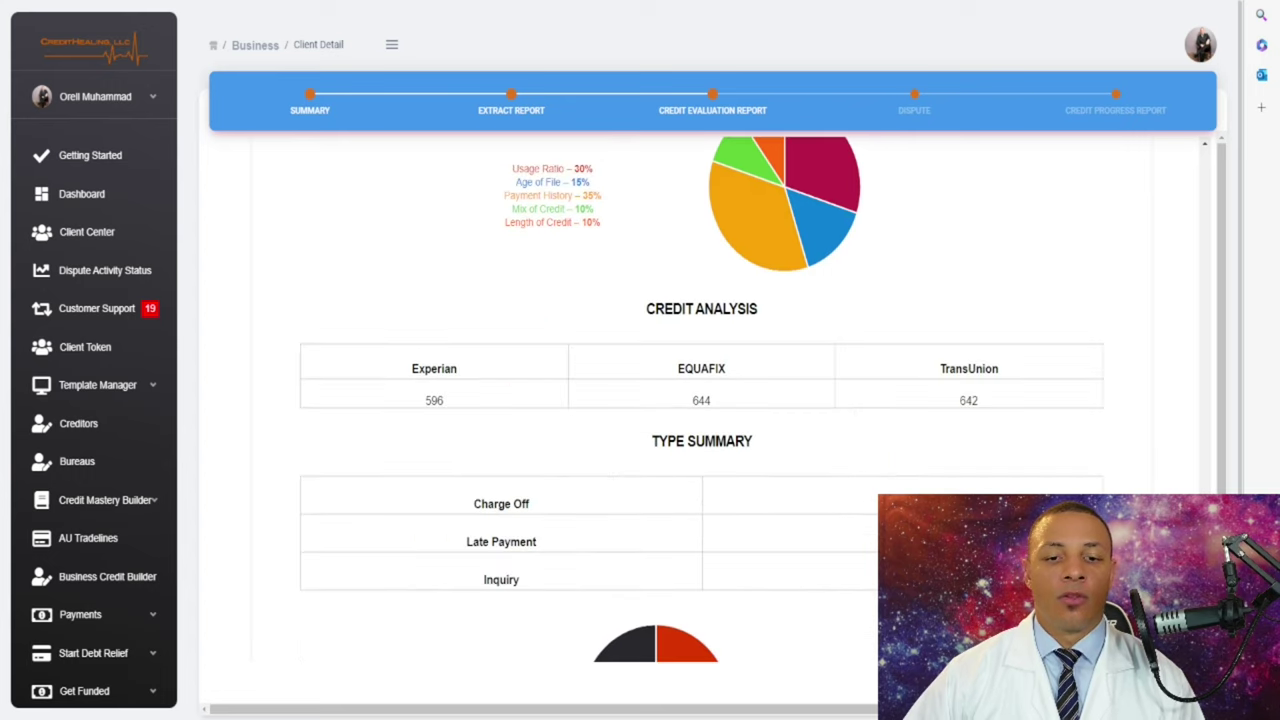
pyautogui.scroll(-3, 700, 400)
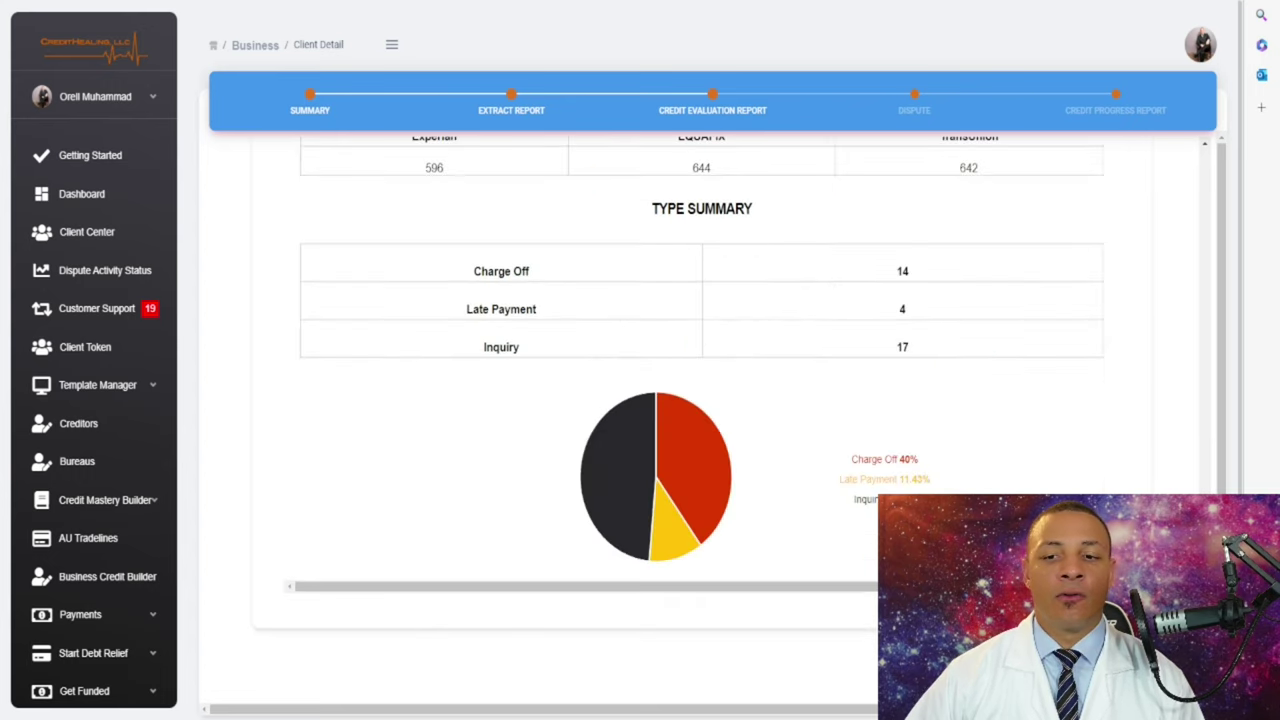
pyautogui.scroll(-2, 700, 400)
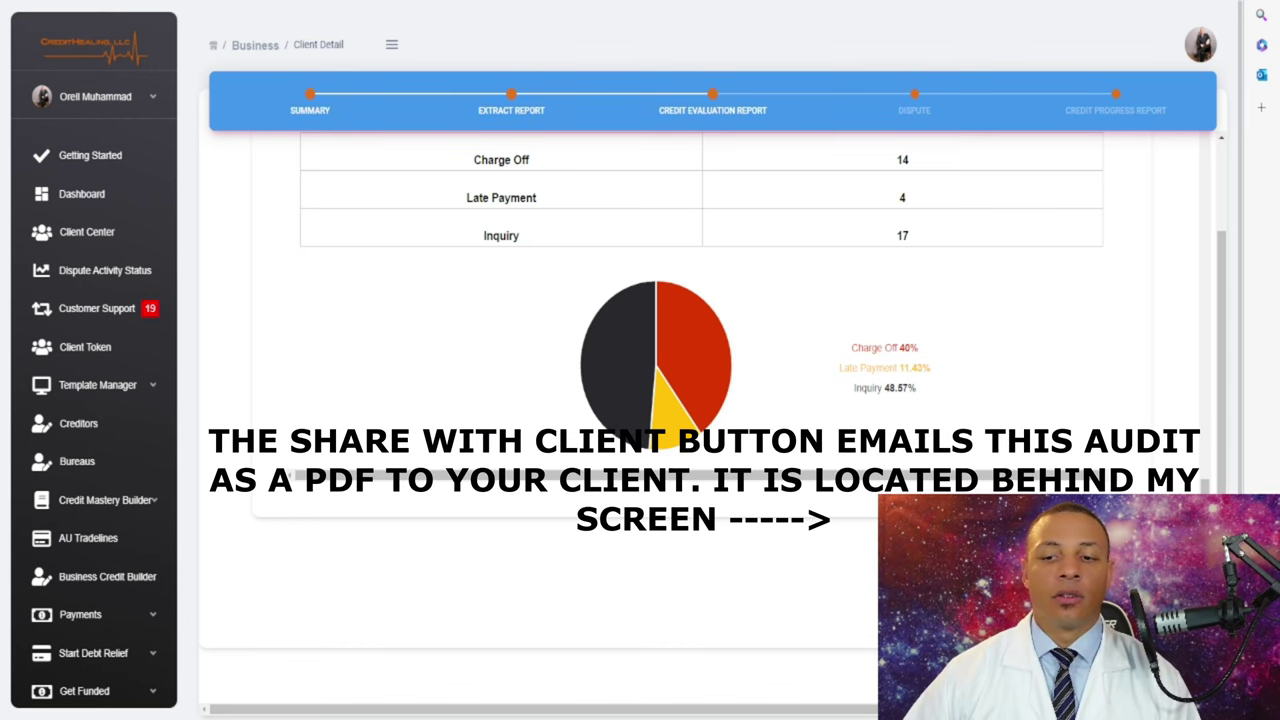
pyautogui.scroll(10, 700, 400)
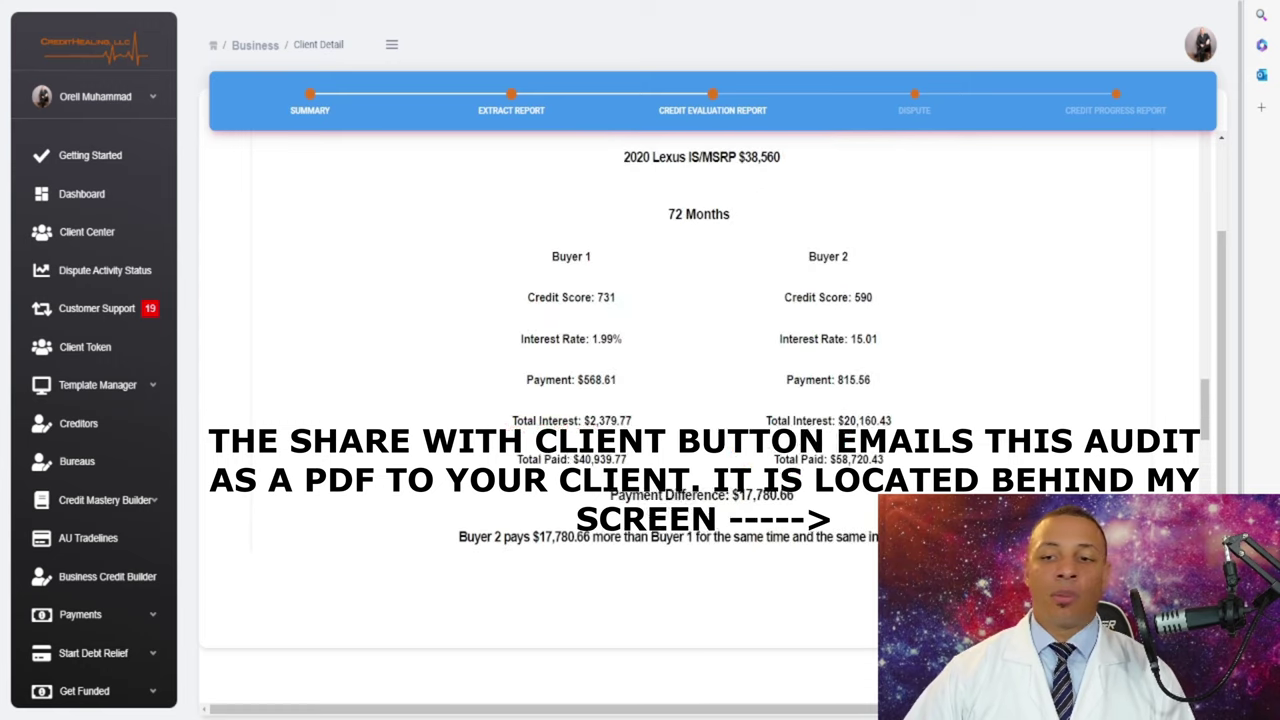
pyautogui.scroll(5, 700, 400)
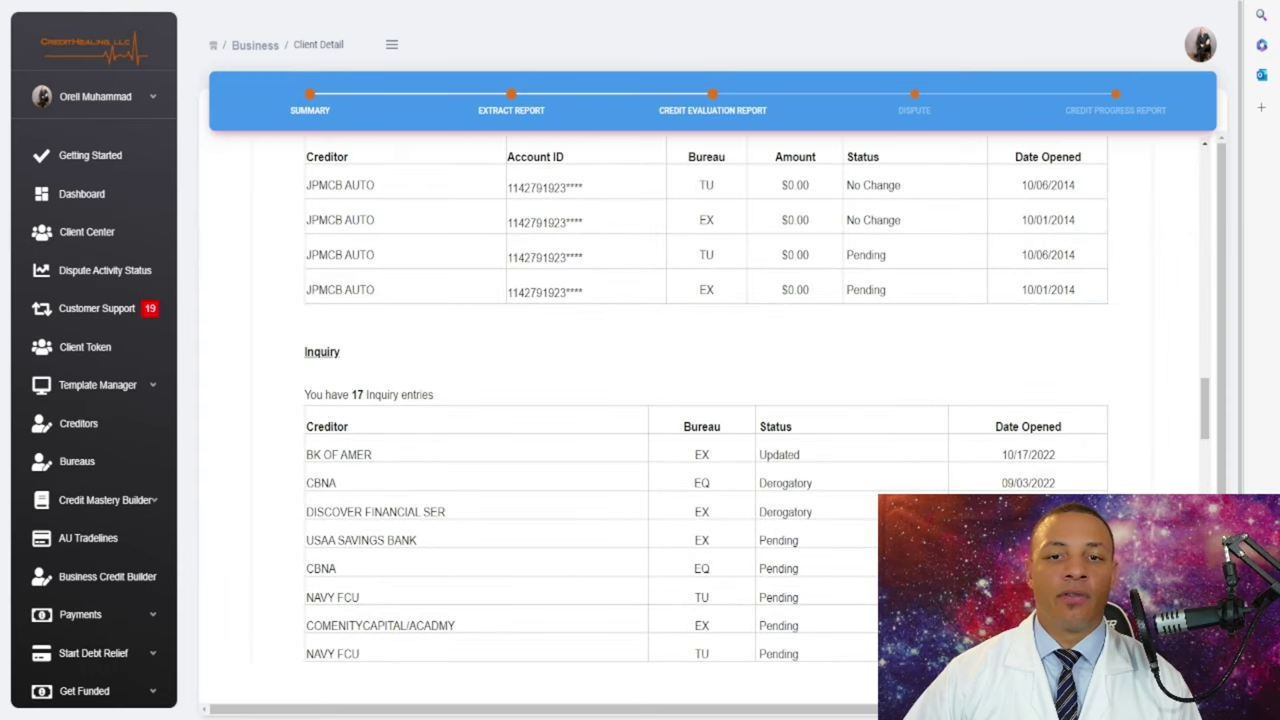
pyautogui.scroll(-4, 700, 400)
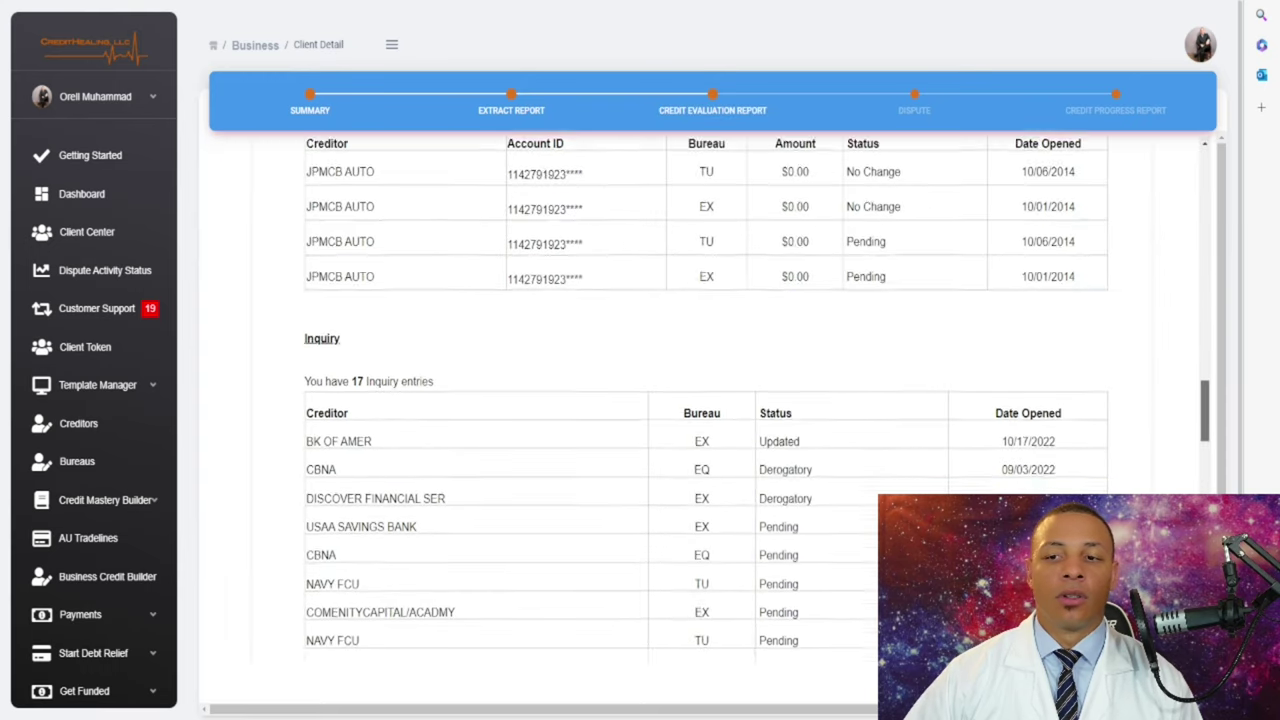
pyautogui.scroll(-12, 700, 400)
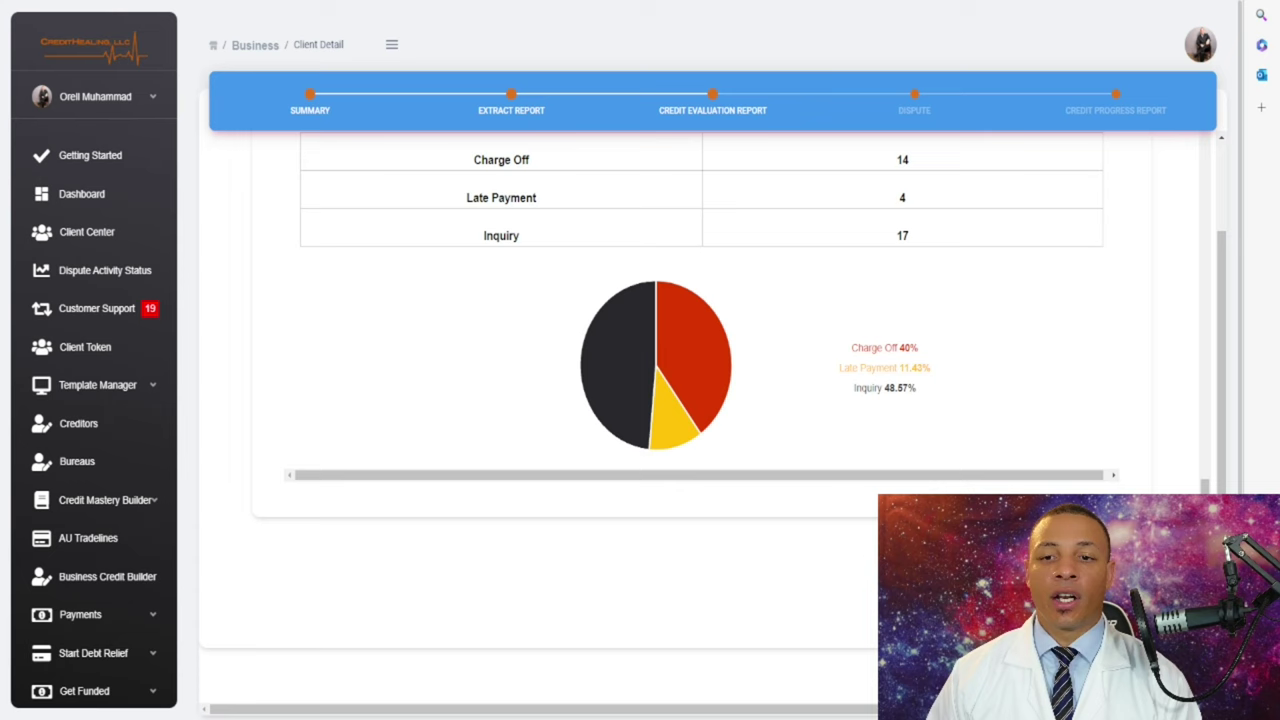
pyautogui.scroll(3, 700, 350)
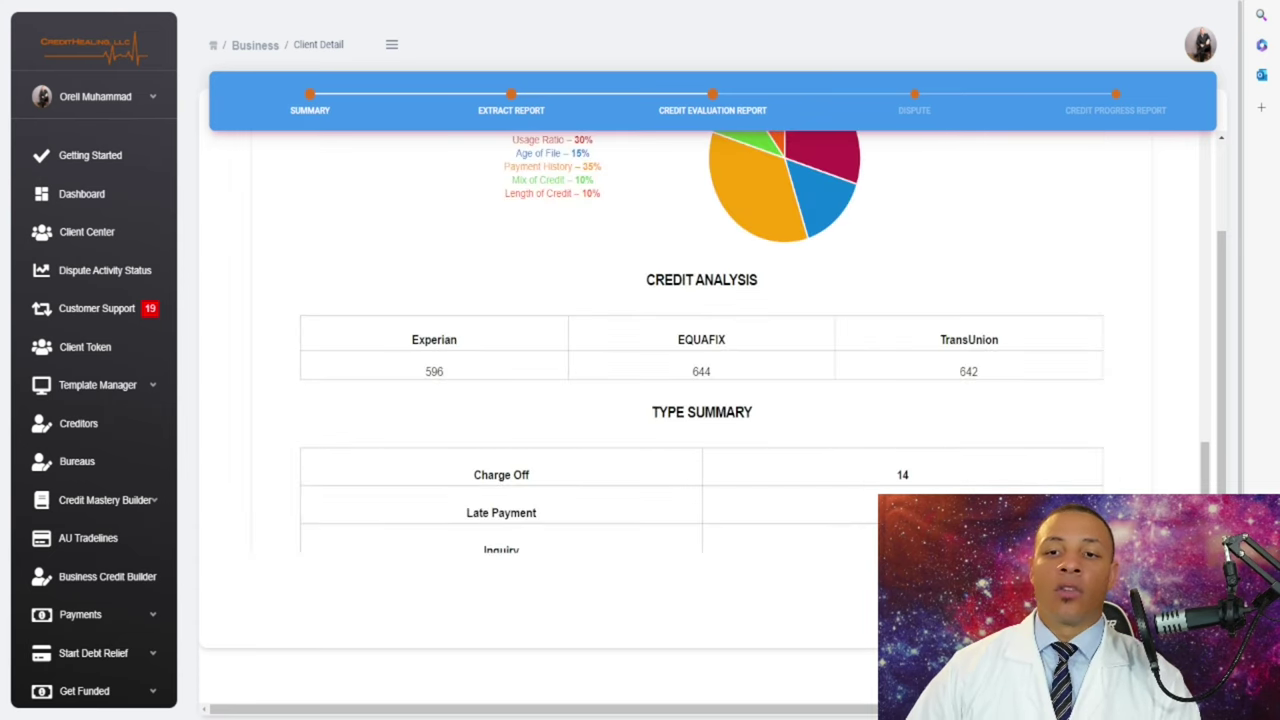
pyautogui.scroll(2, 700, 350)
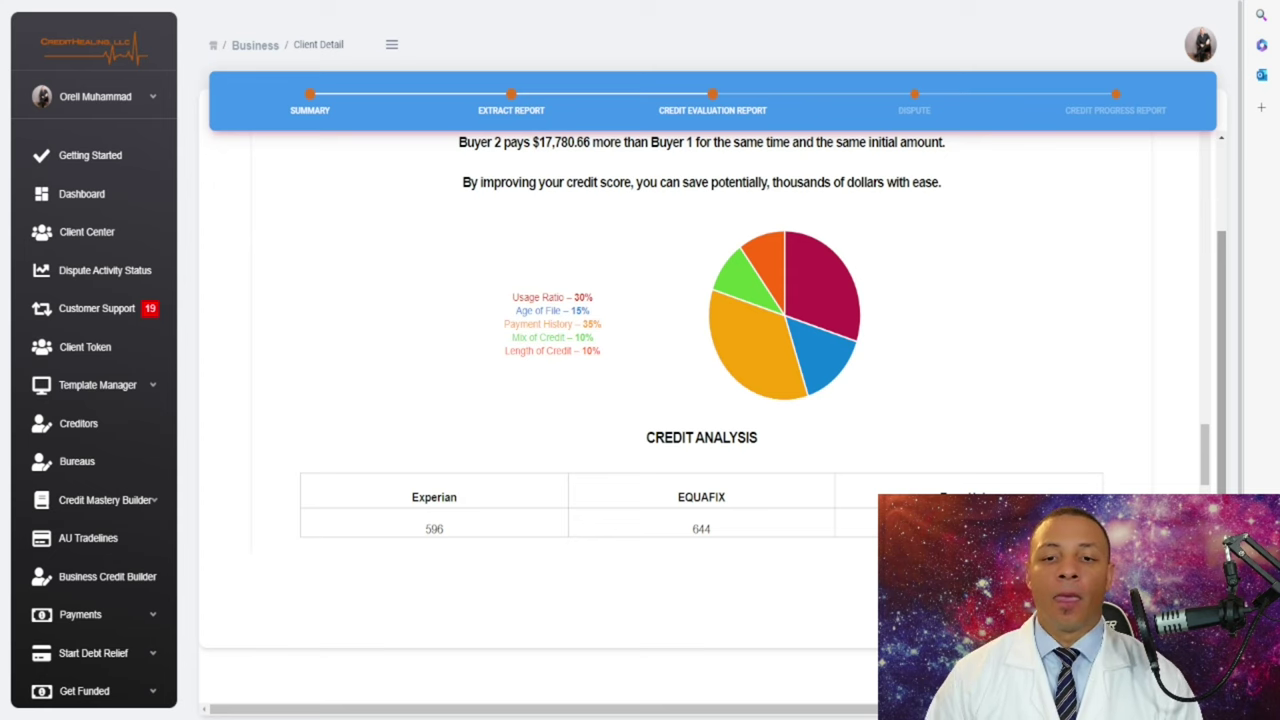
pyautogui.scroll(3, 700, 400)
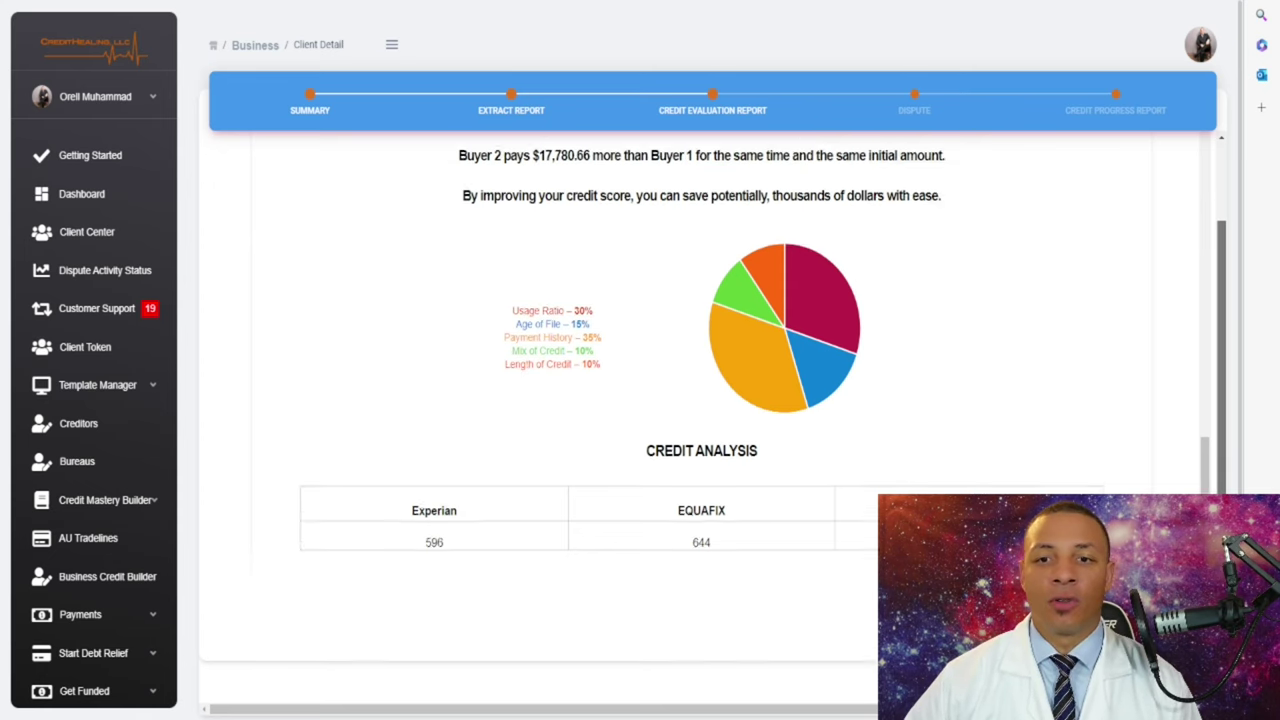
pyautogui.scroll(-10, 700, 400)
pyautogui.scroll(1, 700, 400)
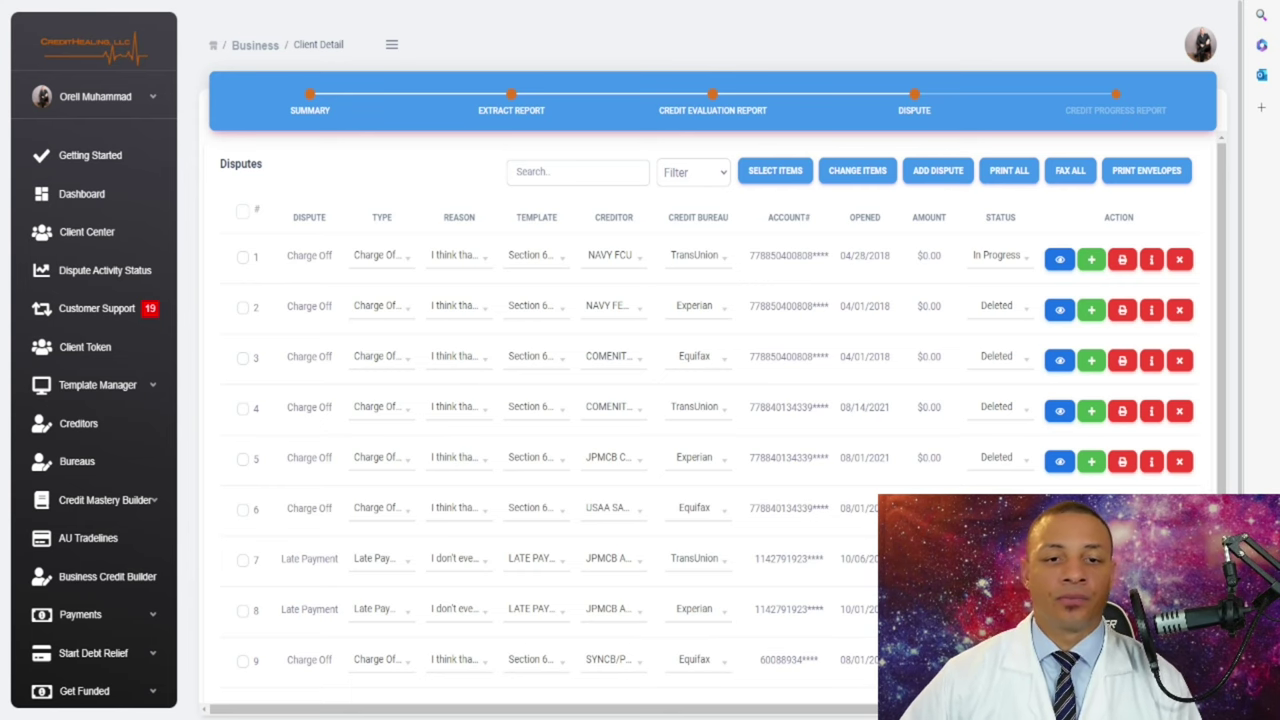
# - Tick and untick the first TransUnion dispute, then view its Section 609 Round 1 letter
pyautogui.click(243, 257)
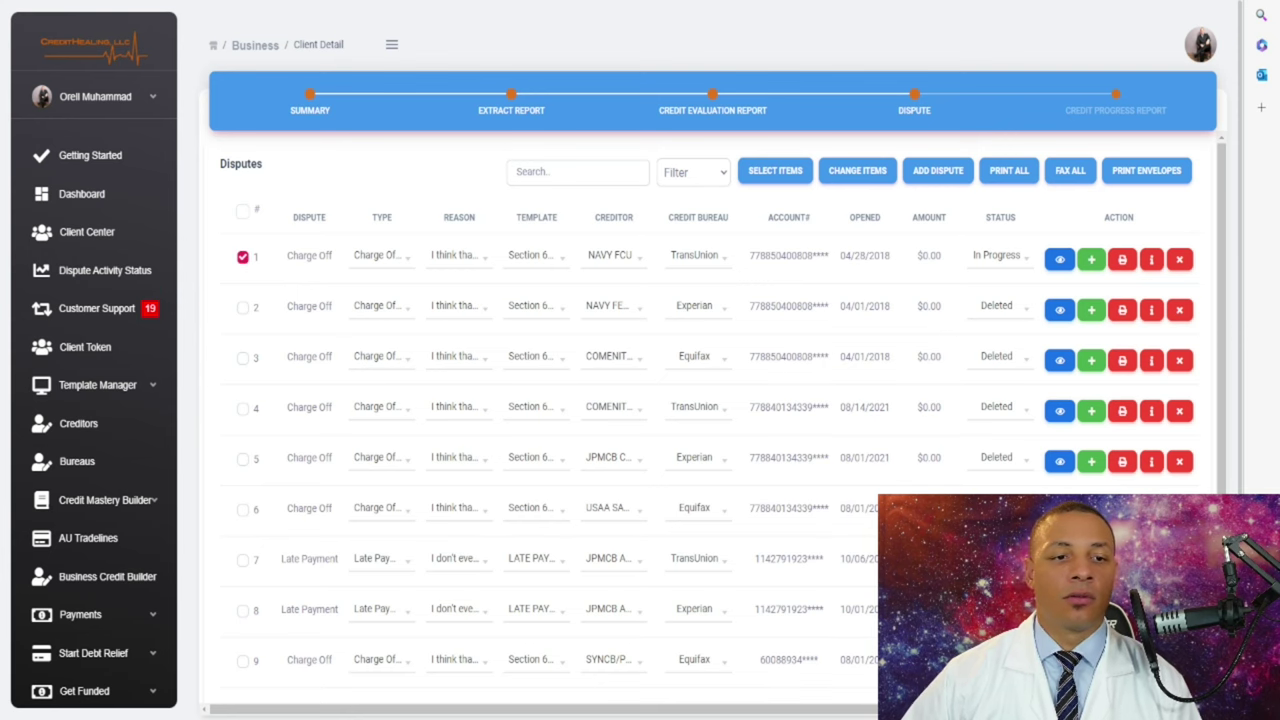
pyautogui.click(243, 257)
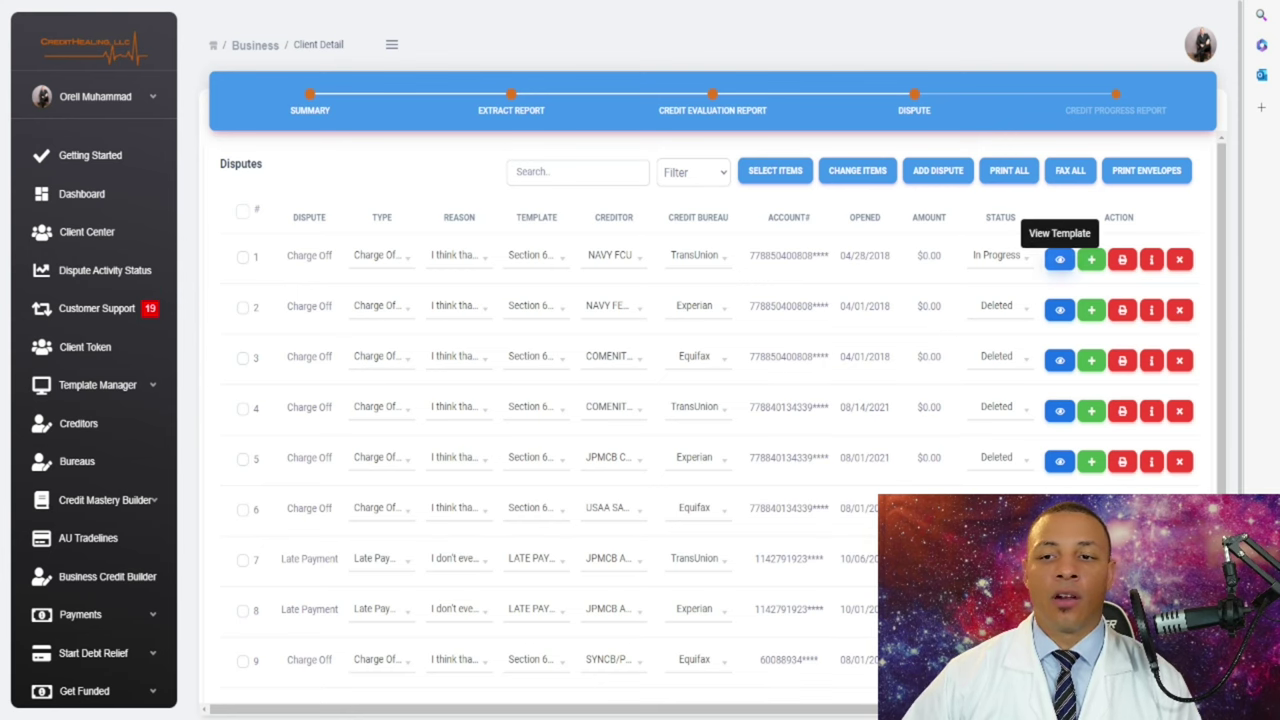
pyautogui.click(1059, 259)
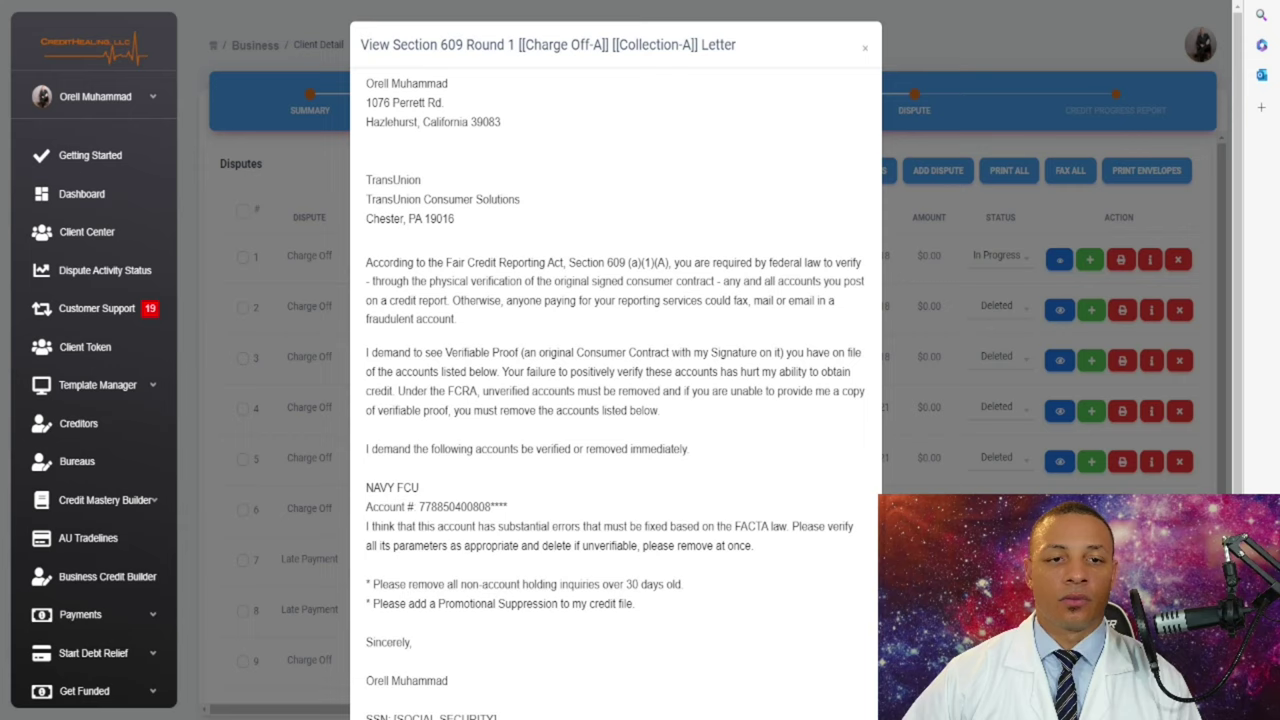
# - Scroll through the Section 609 Round 1 letter preview and close it
pyautogui.scroll(-2, 615, 400)
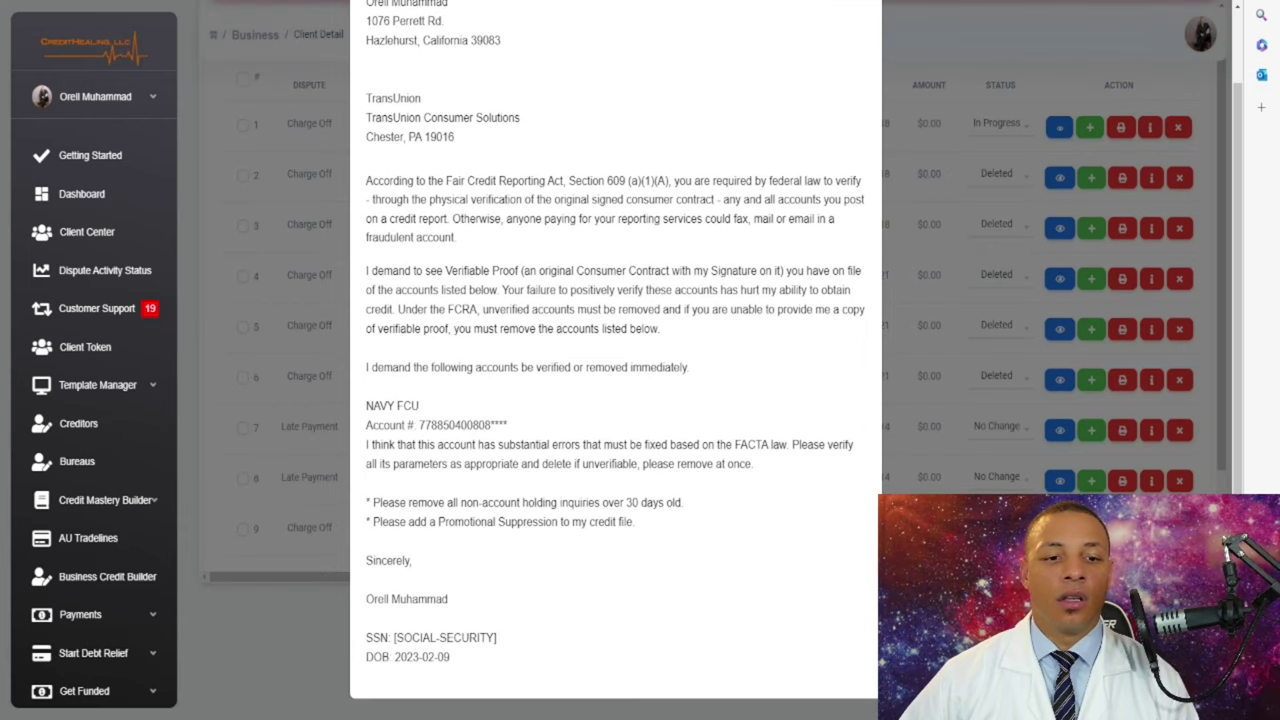
pyautogui.scroll(1, 615, 400)
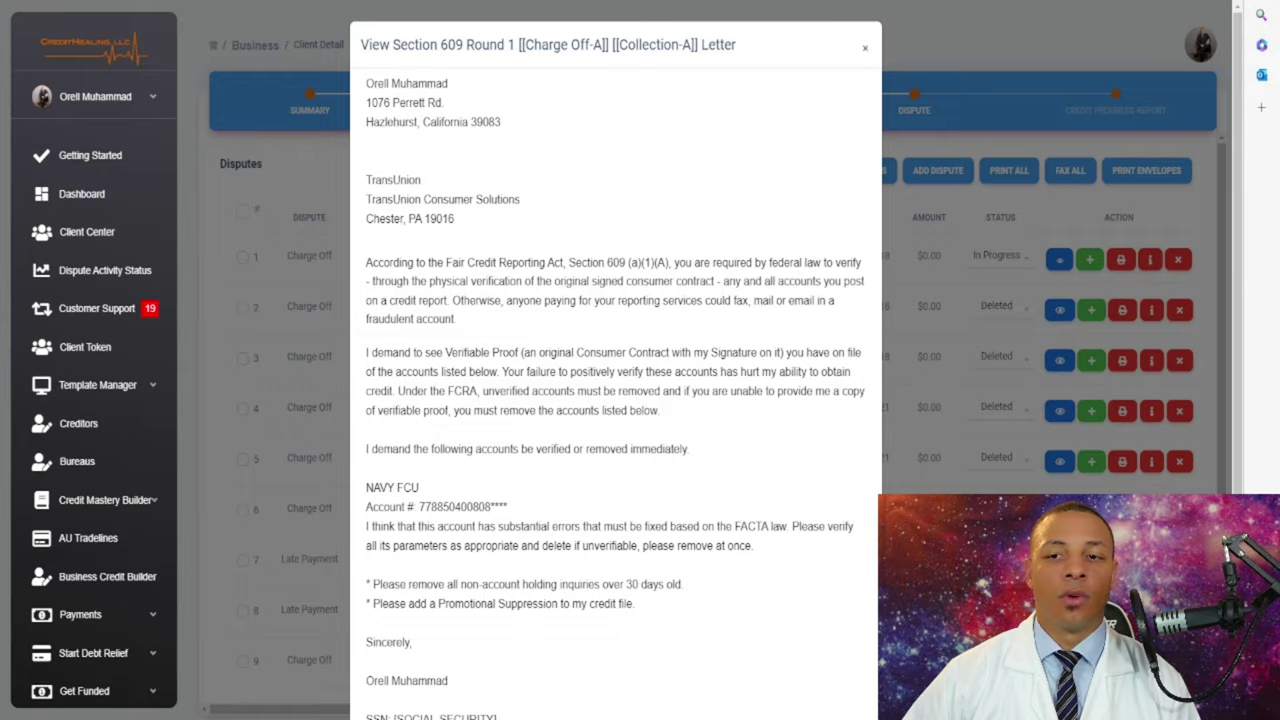
pyautogui.press('Escape')
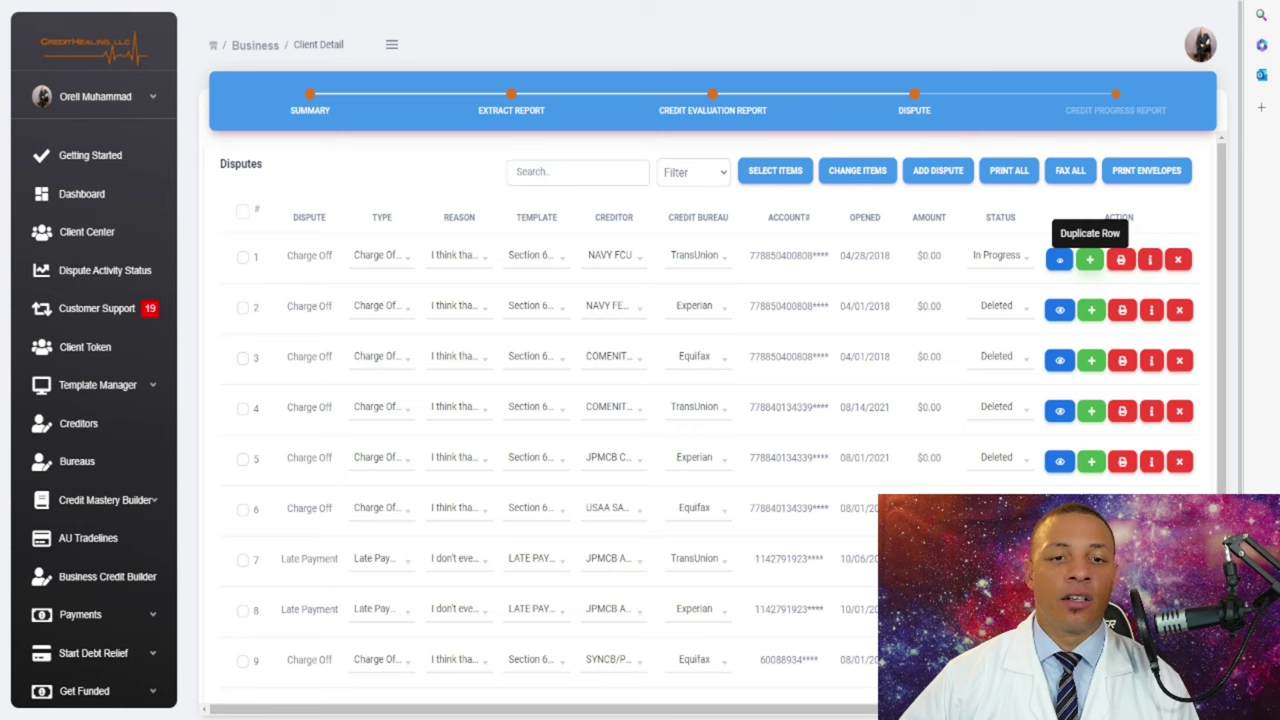
# - Browse the first dispute's Template choices without changing anything
pyautogui.click(536, 255)
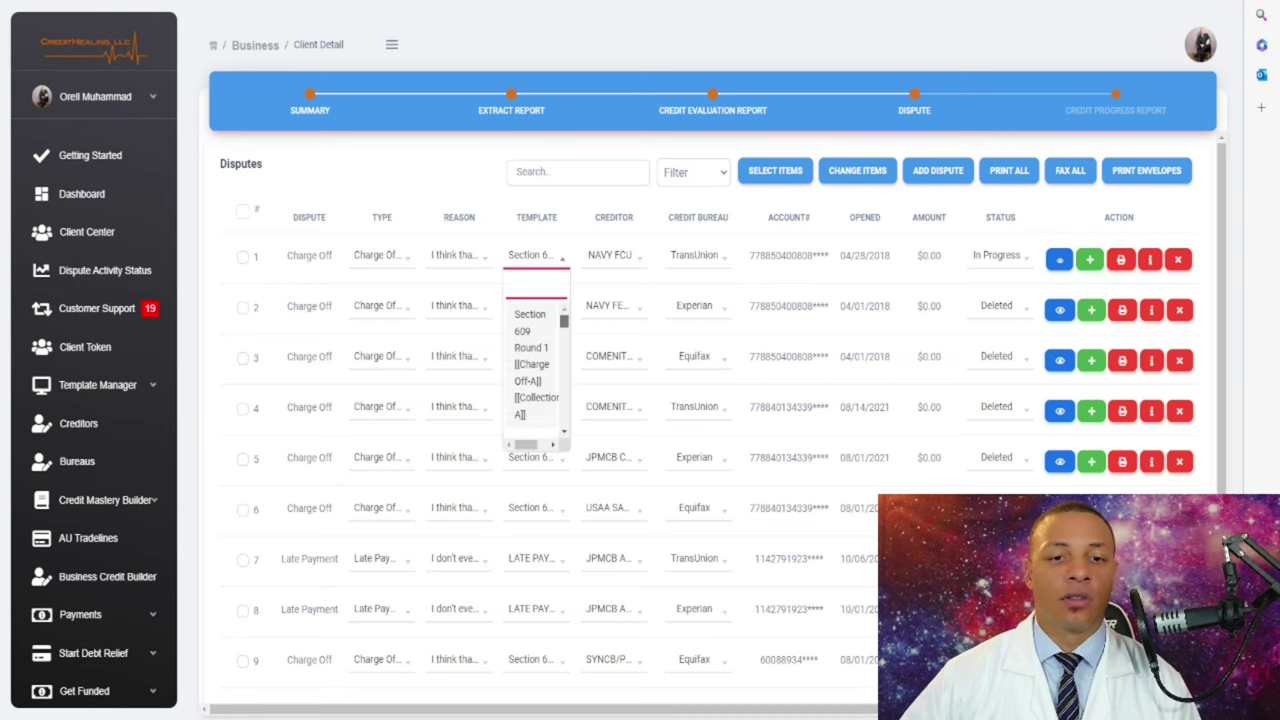
pyautogui.scroll(-5, 536, 370)
pyautogui.scroll(-3, 536, 370)
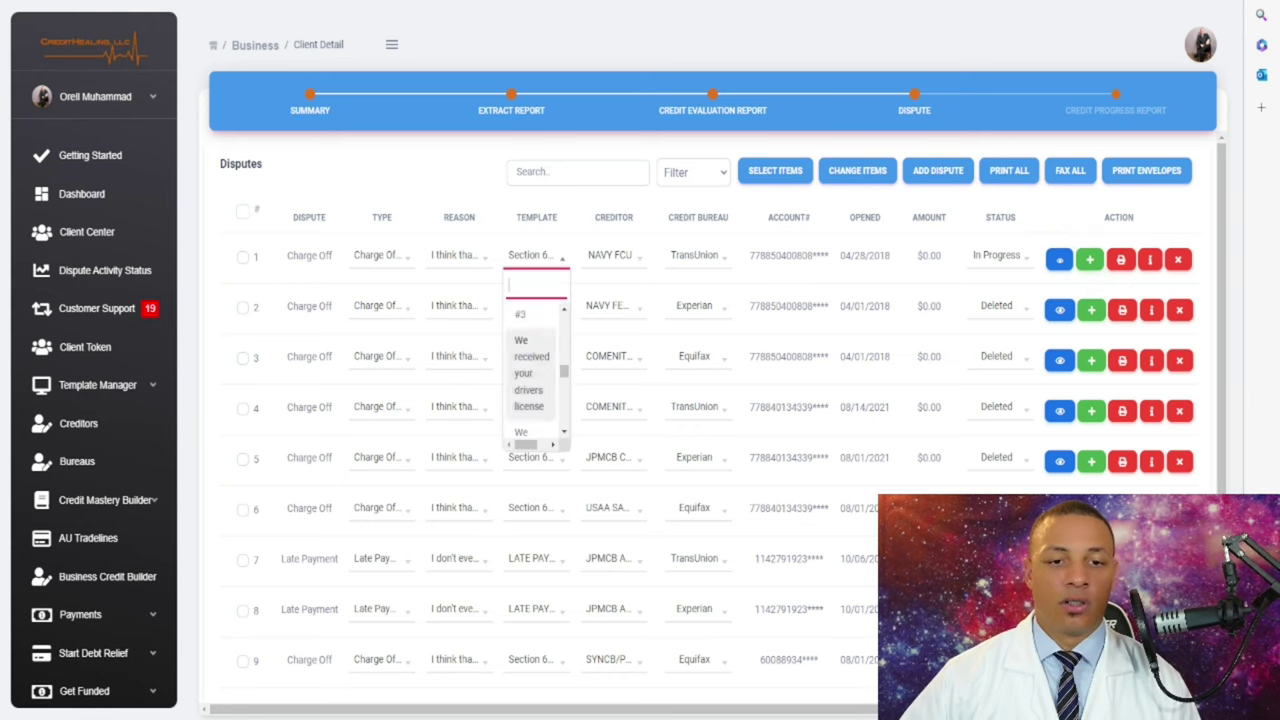
pyautogui.press('Escape')
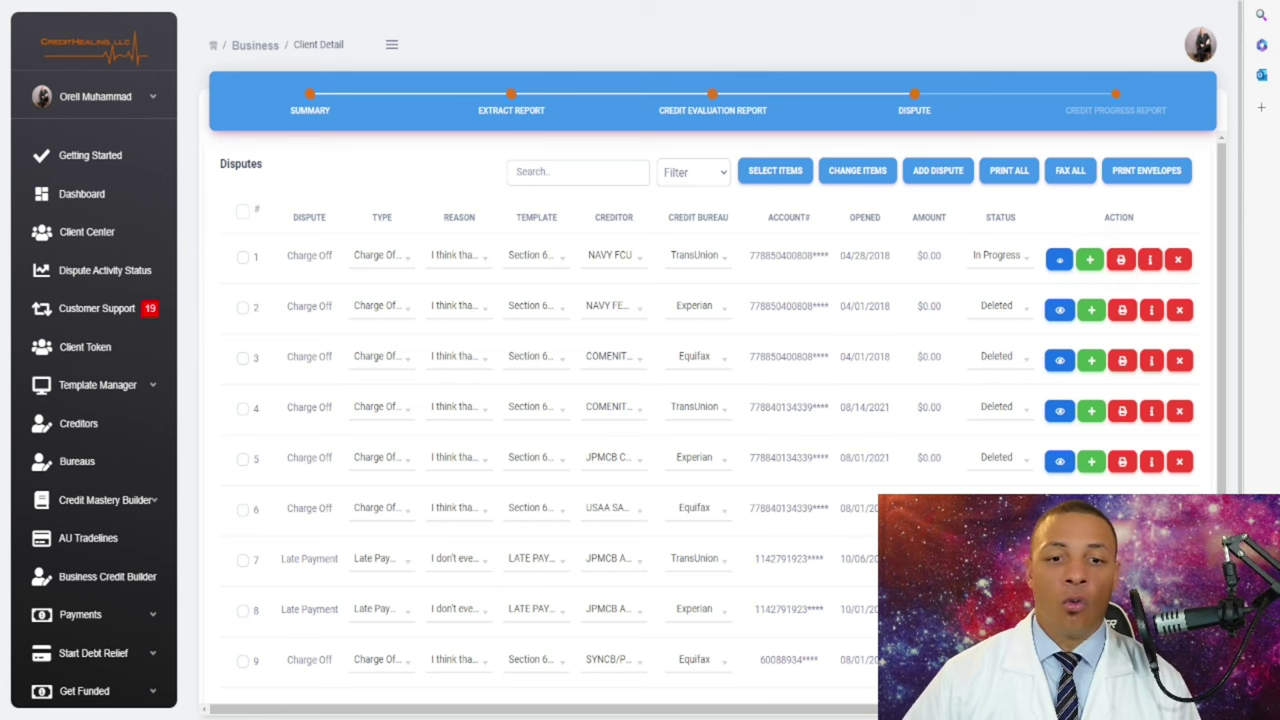
# - Select every dispute row using the header select-all checkbox
pyautogui.scroll(-3, 700, 400)
pyautogui.scroll(3, 700, 400)
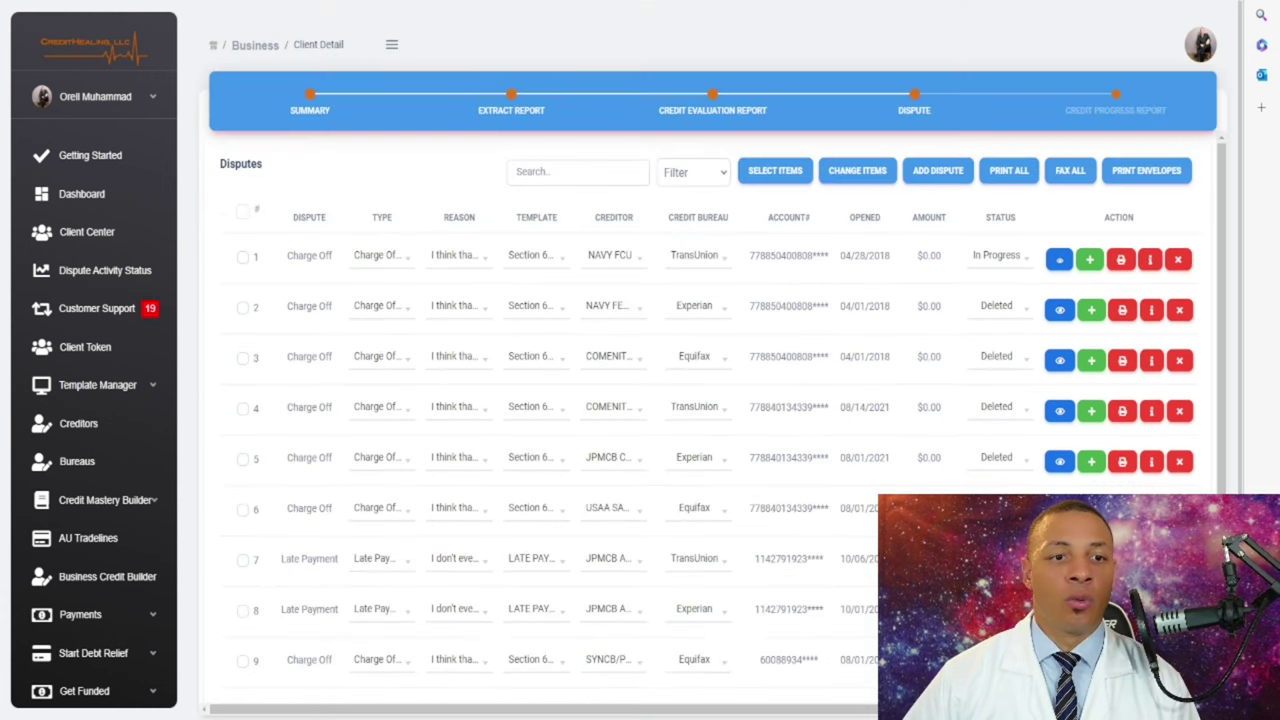
pyautogui.click(242, 211)
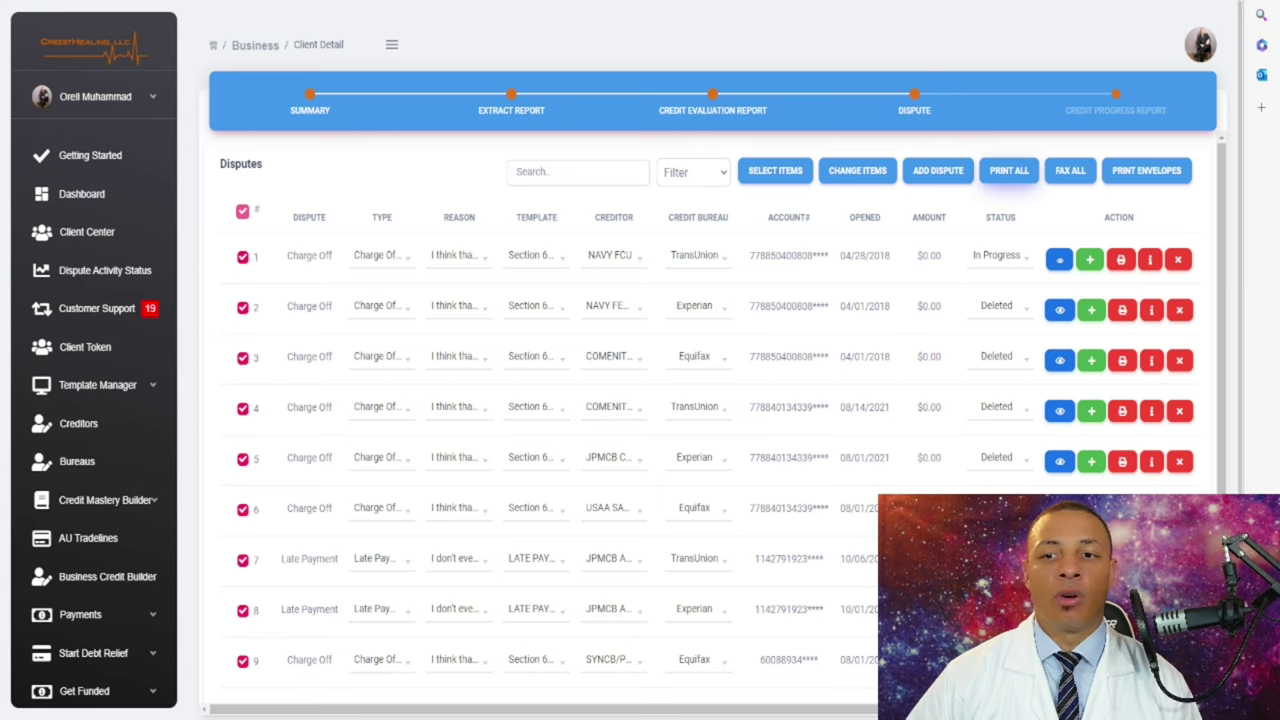
pyautogui.click(1005, 172)
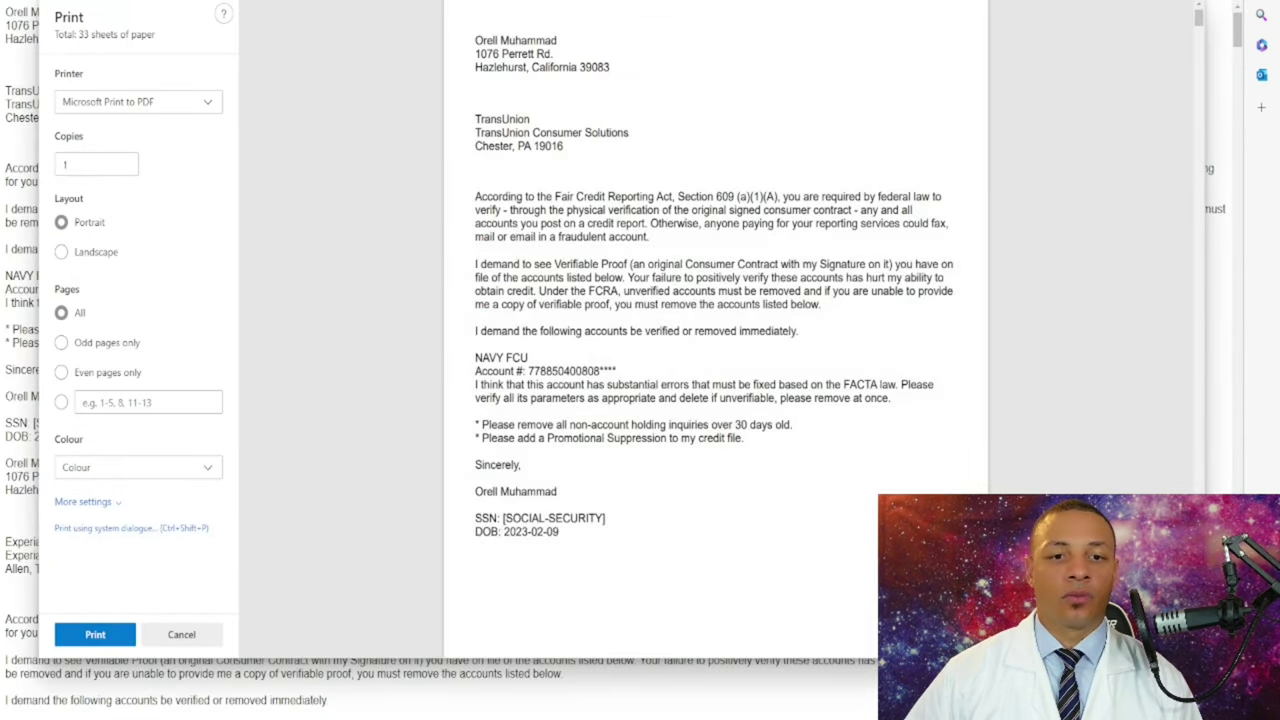
pyautogui.scroll(-15, 715, 330)
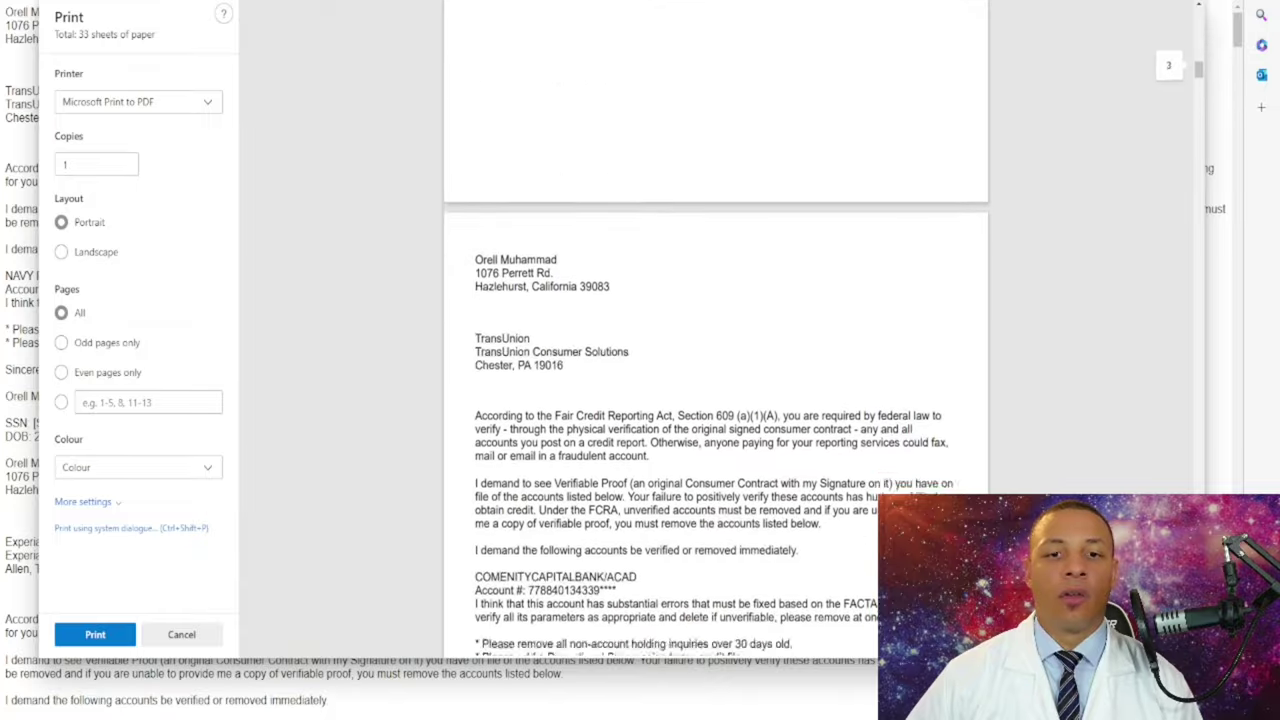
pyautogui.scroll(-20, 715, 330)
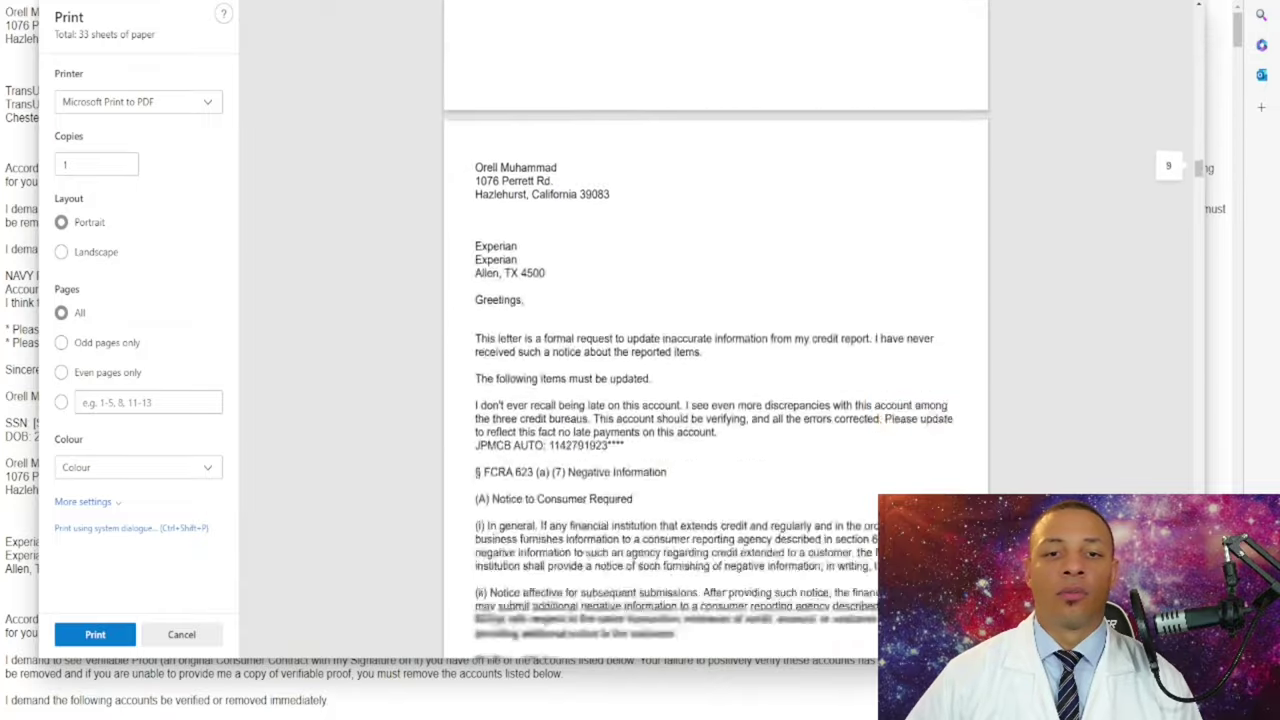
pyautogui.scroll(-20, 715, 330)
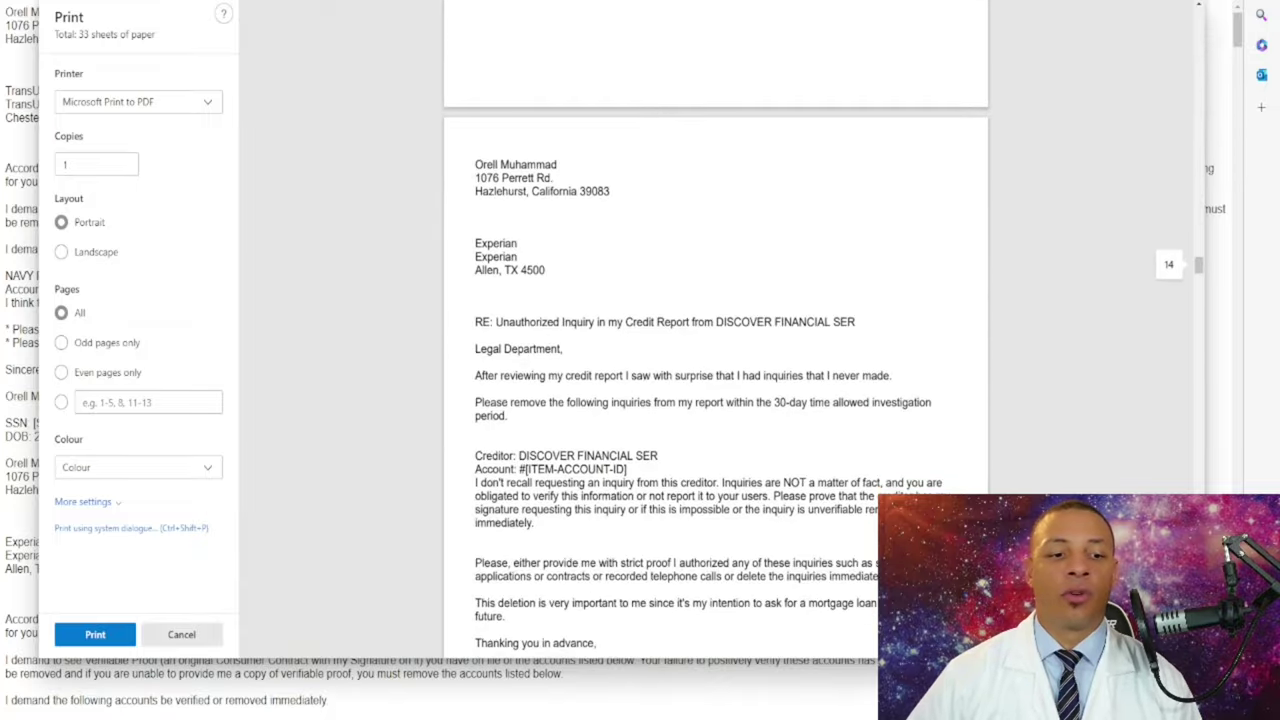
pyautogui.press('Escape')
pyautogui.hotkey('ctrl', 'w')
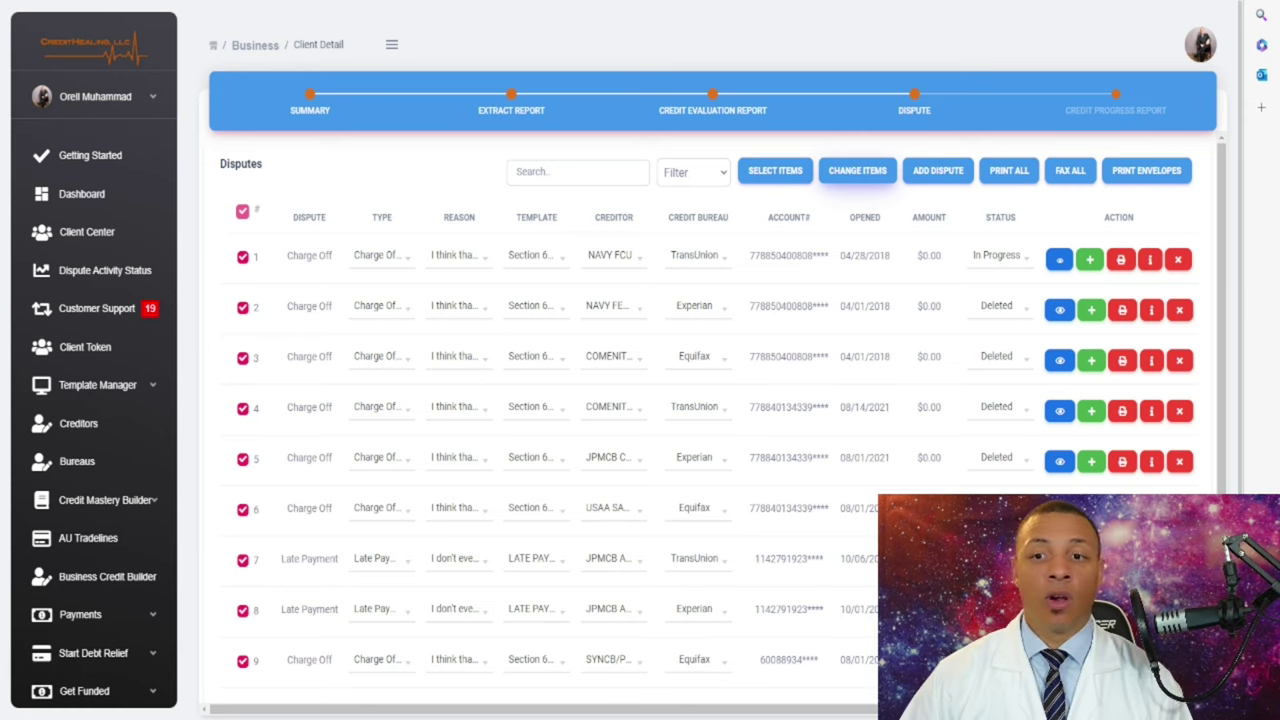
# - Start a bulk change of the ticked disputes from type Bankruptcy to Foreclosure A
pyautogui.click(857, 170)
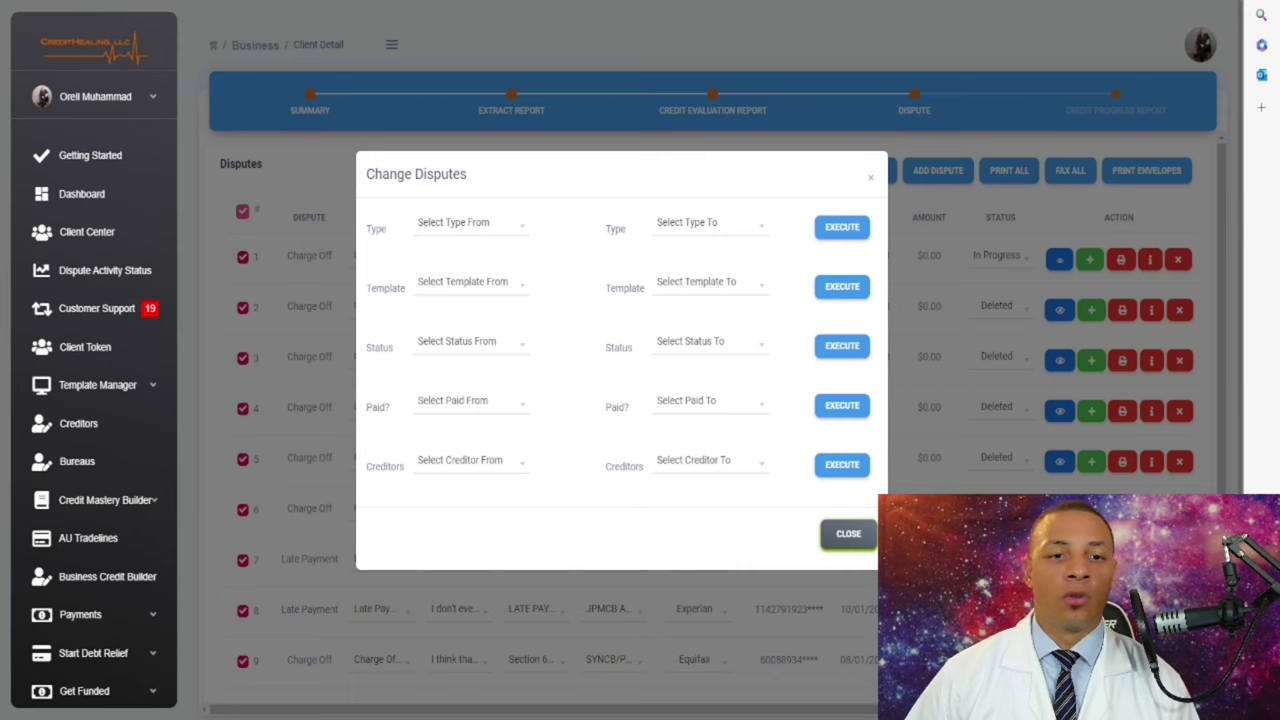
pyautogui.click(470, 222)
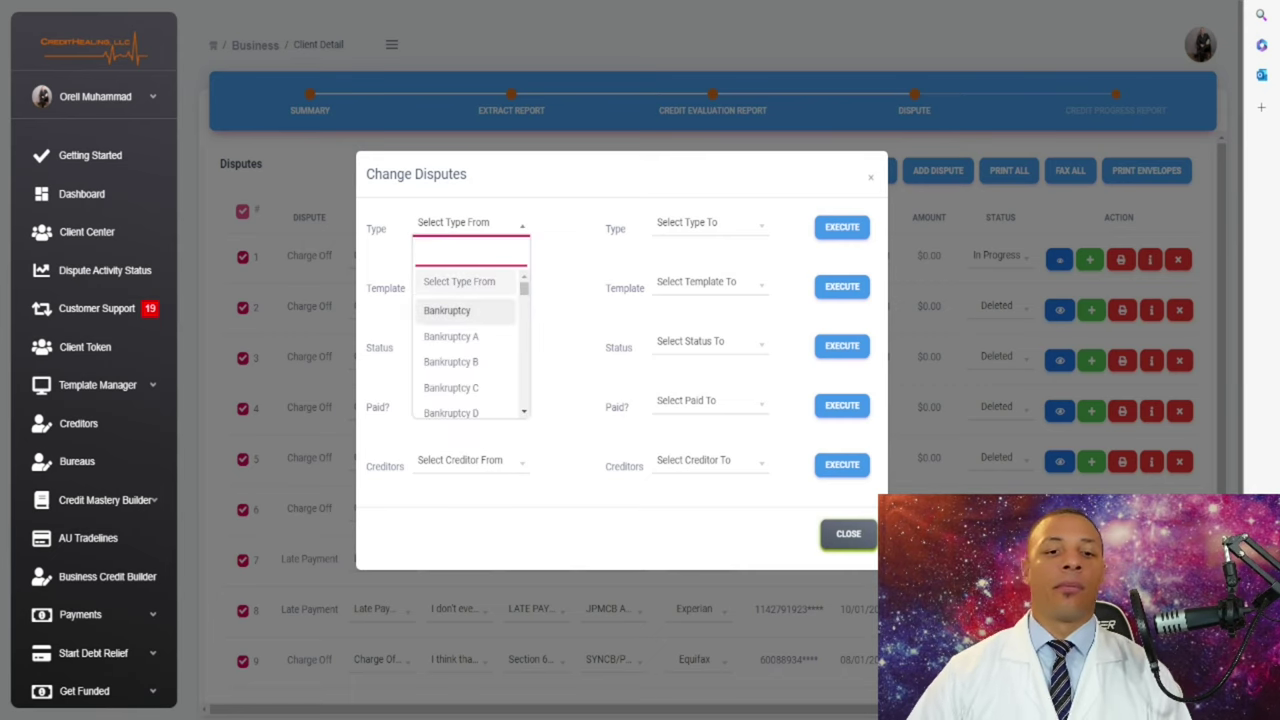
pyautogui.press('Return')
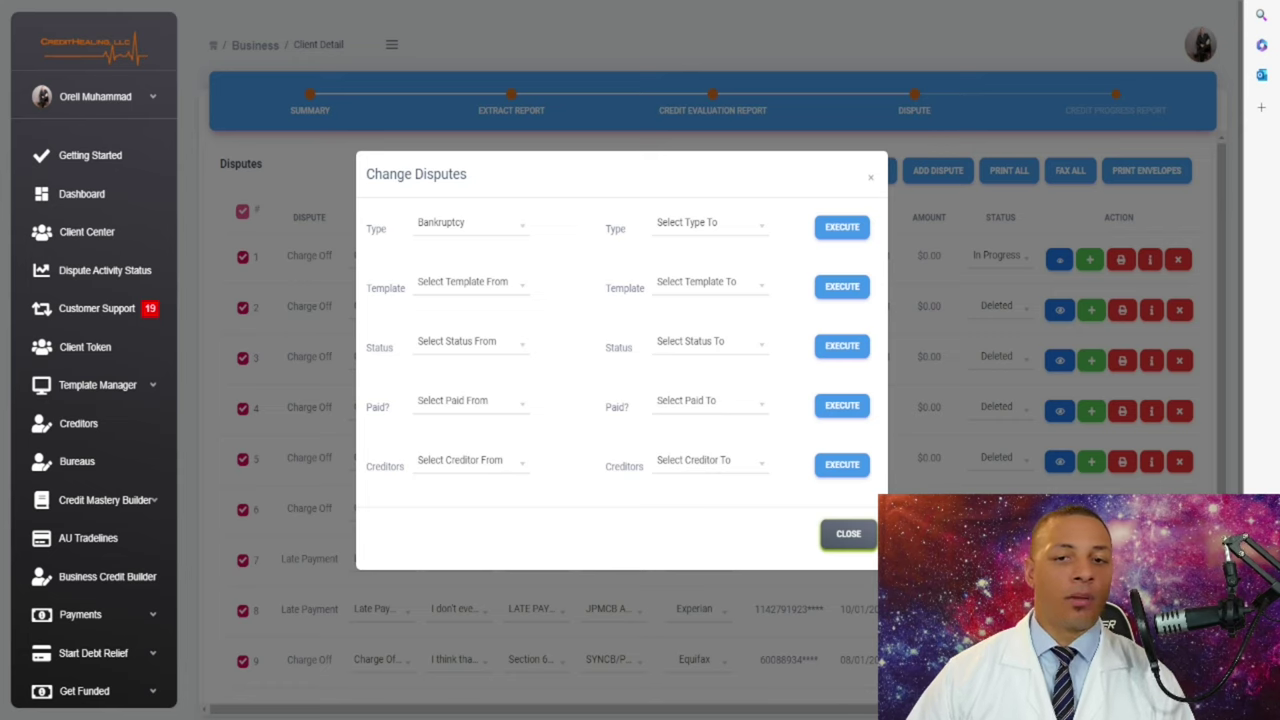
pyautogui.click(708, 224)
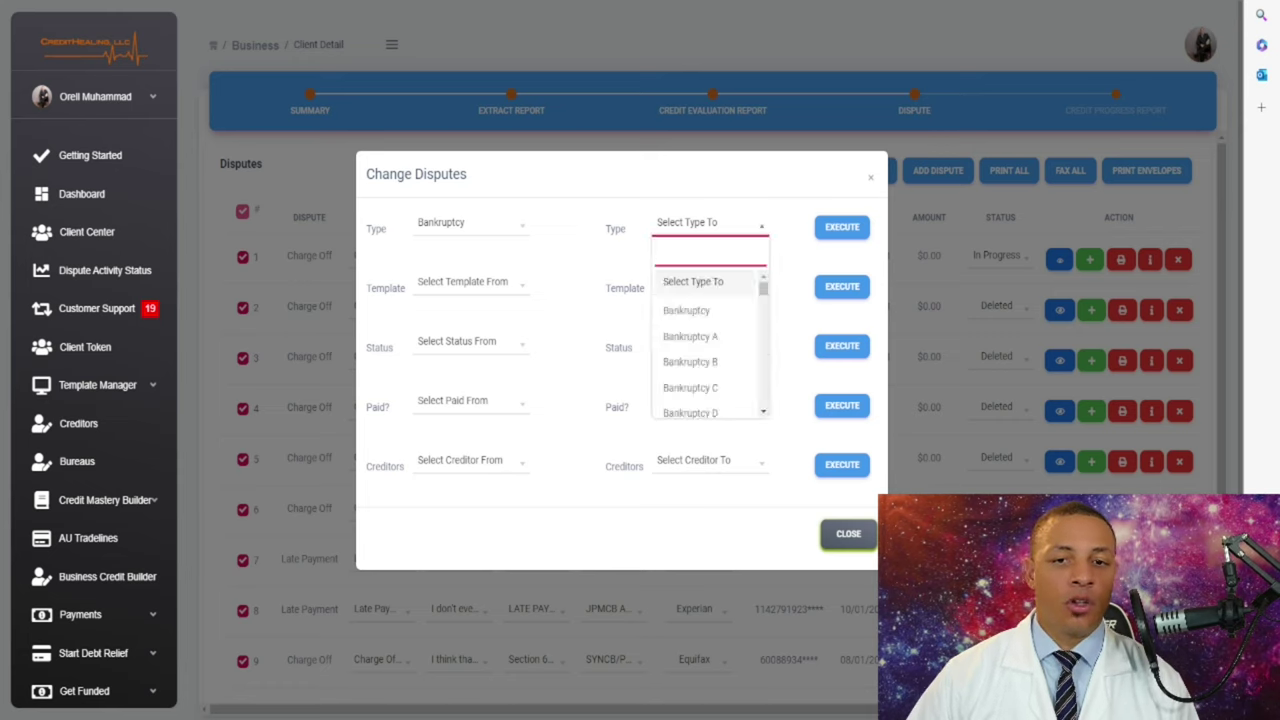
pyautogui.press('Down')
pyautogui.press('Down')
pyautogui.press('Down')
pyautogui.press('Down')
pyautogui.press('Down')
pyautogui.press('Down')
pyautogui.press('Down')
pyautogui.press('Down')
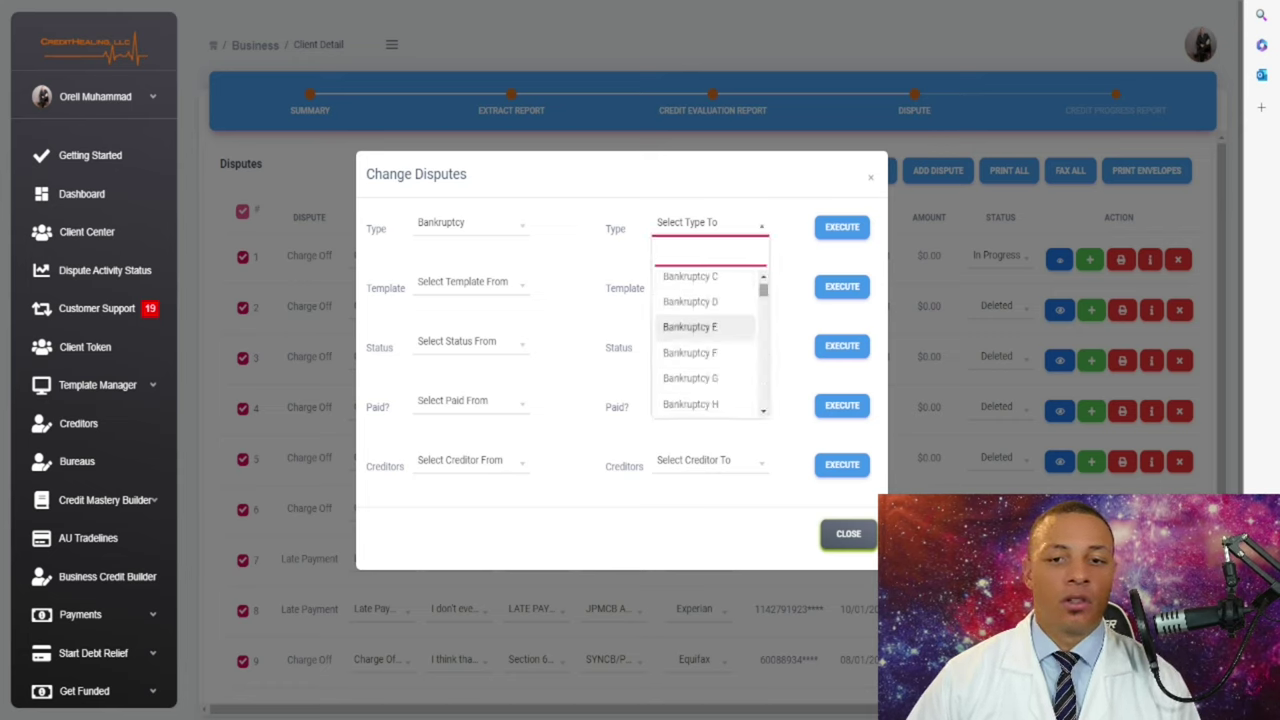
pyautogui.press('Up')
pyautogui.press('Up')
pyautogui.press('Up')
pyautogui.press('Up')
pyautogui.press('Up')
pyautogui.press('Up')
pyautogui.press('Up')
pyautogui.press('Up')
pyautogui.press('Up')
pyautogui.press('Up')
pyautogui.press('Up')
pyautogui.press('Up')
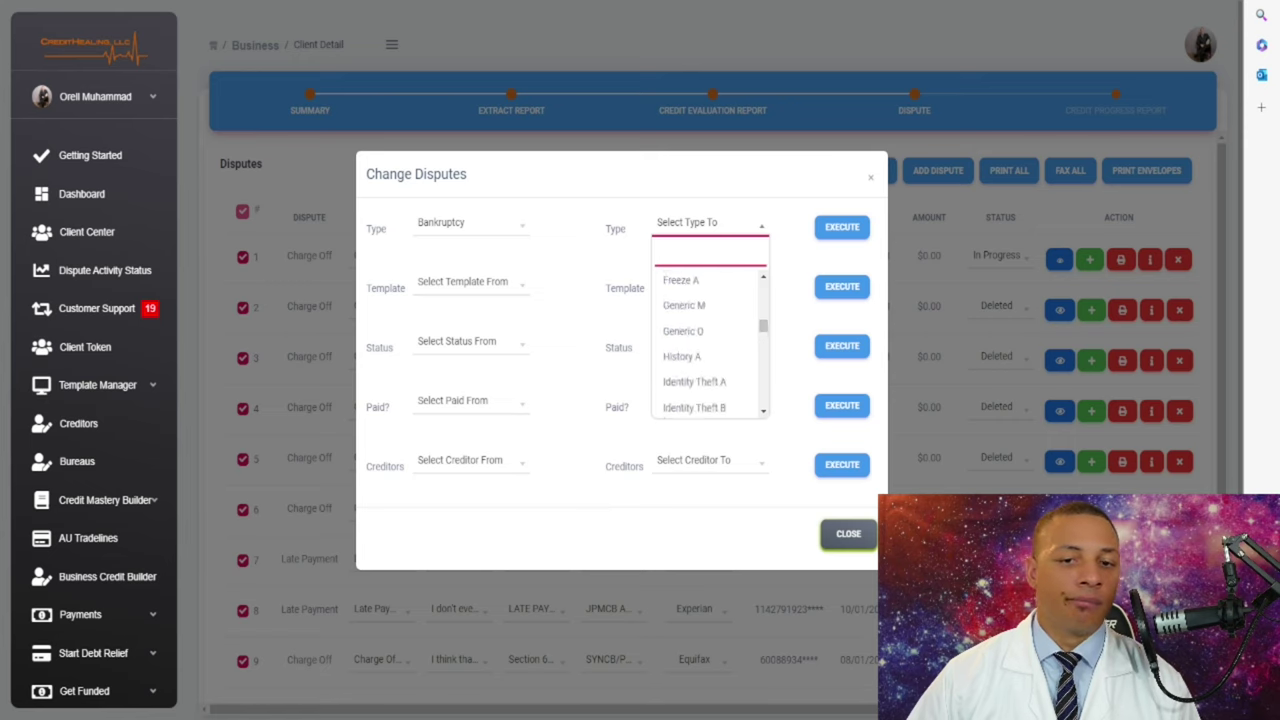
pyautogui.press('Up')
pyautogui.press('Up')
pyautogui.press('Up')
pyautogui.press('Up')
pyautogui.press('Up')
pyautogui.press('Up')
pyautogui.press('Up')
pyautogui.press('Up')
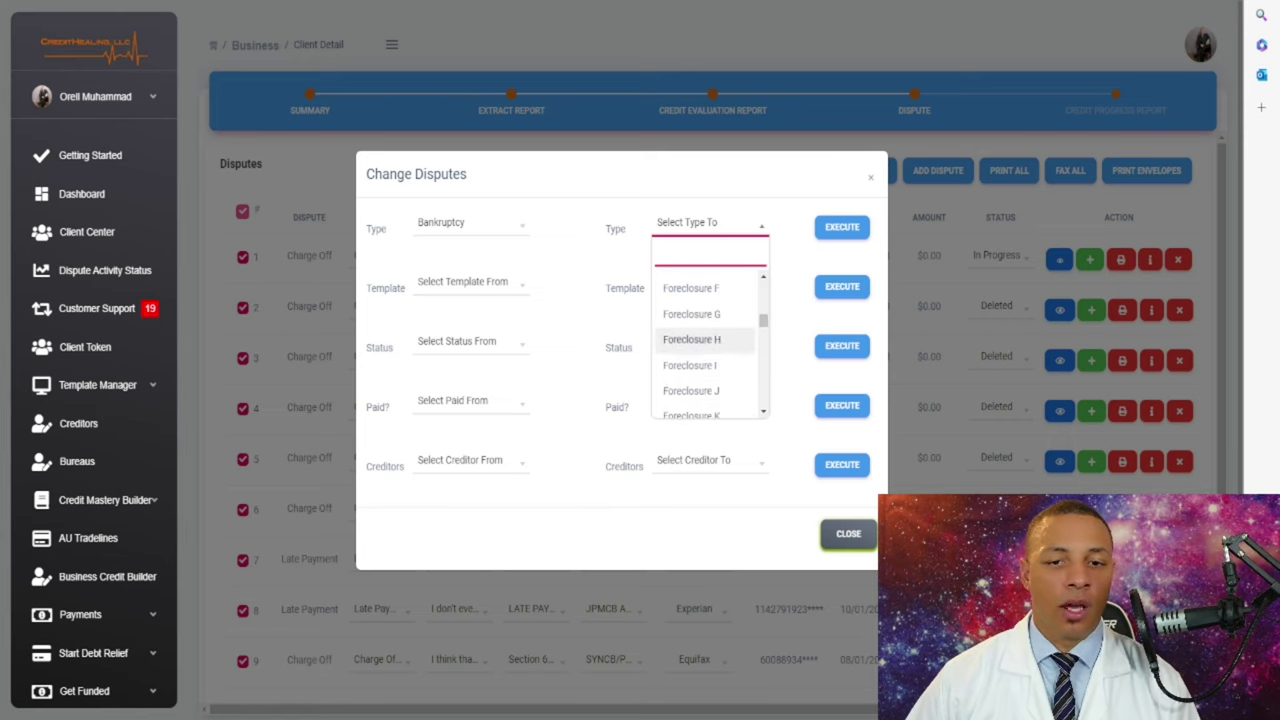
pyautogui.press('Up')
pyautogui.press('Up')
pyautogui.press('Up')
pyautogui.press('Up')
pyautogui.press('Up')
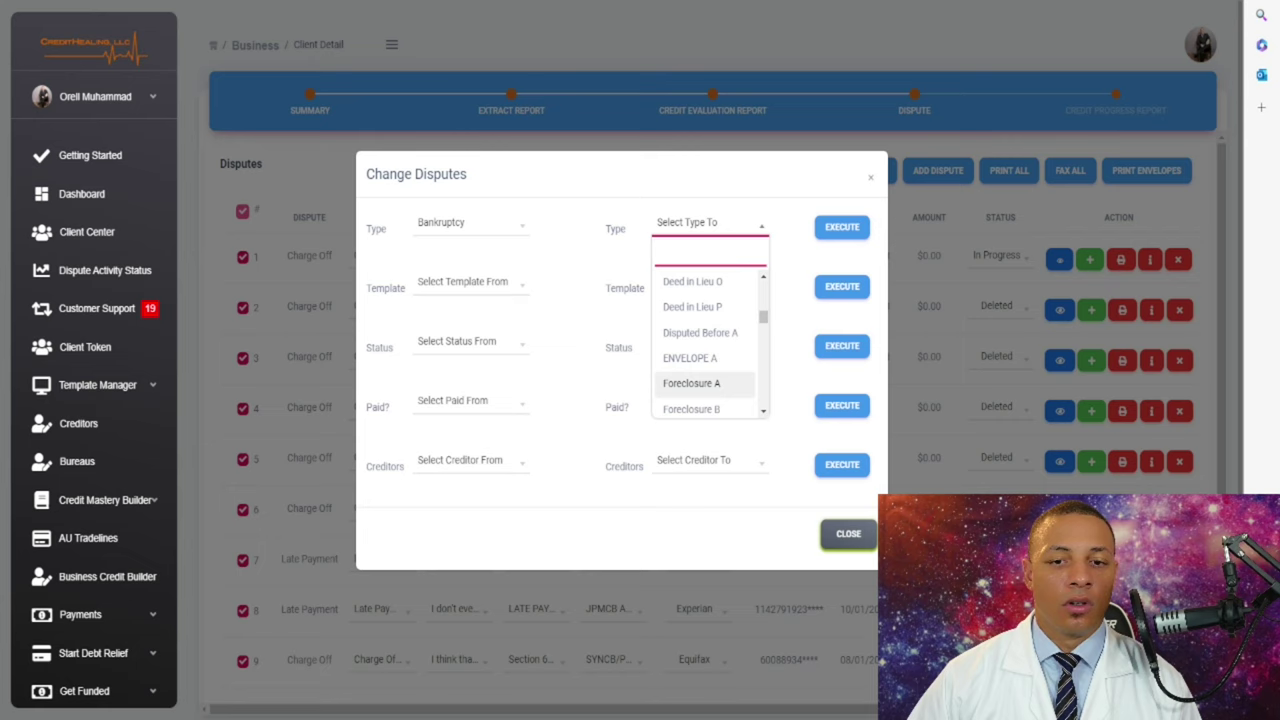
pyautogui.press('Return')
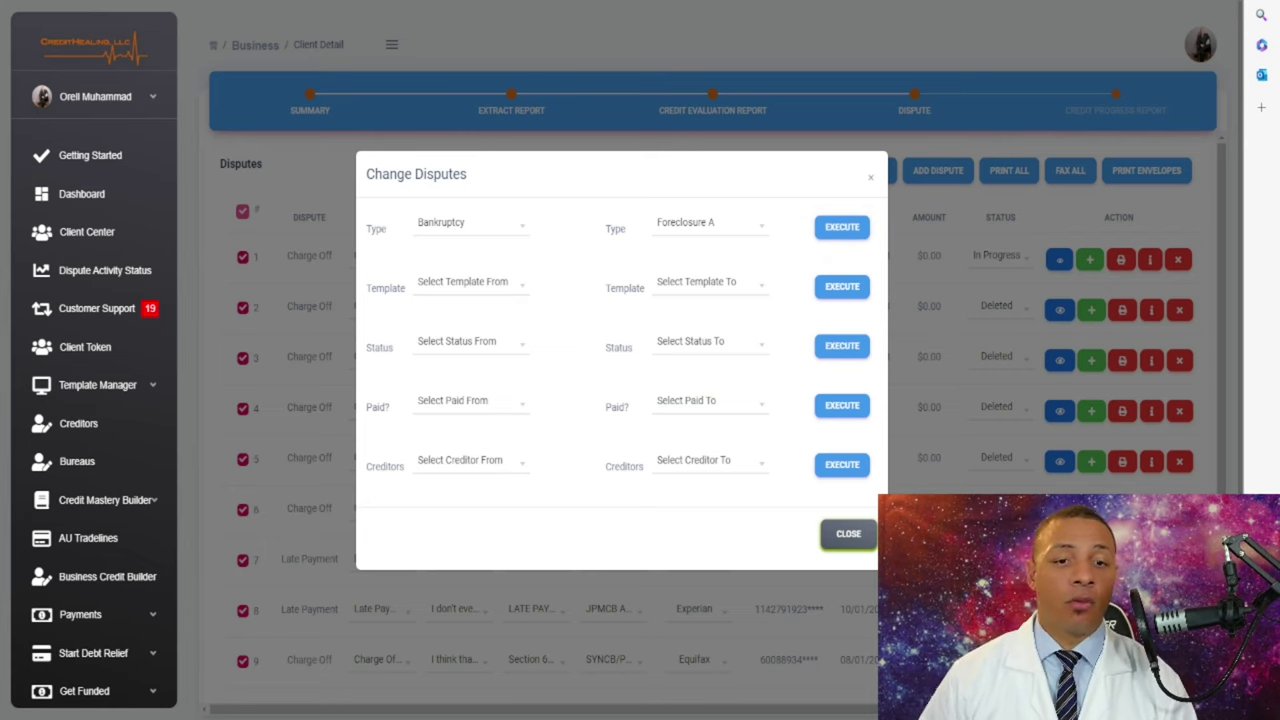
# - Recheck the type and template lists in Change Disputes, leaving the choices unchanged
pyautogui.click(468, 223)
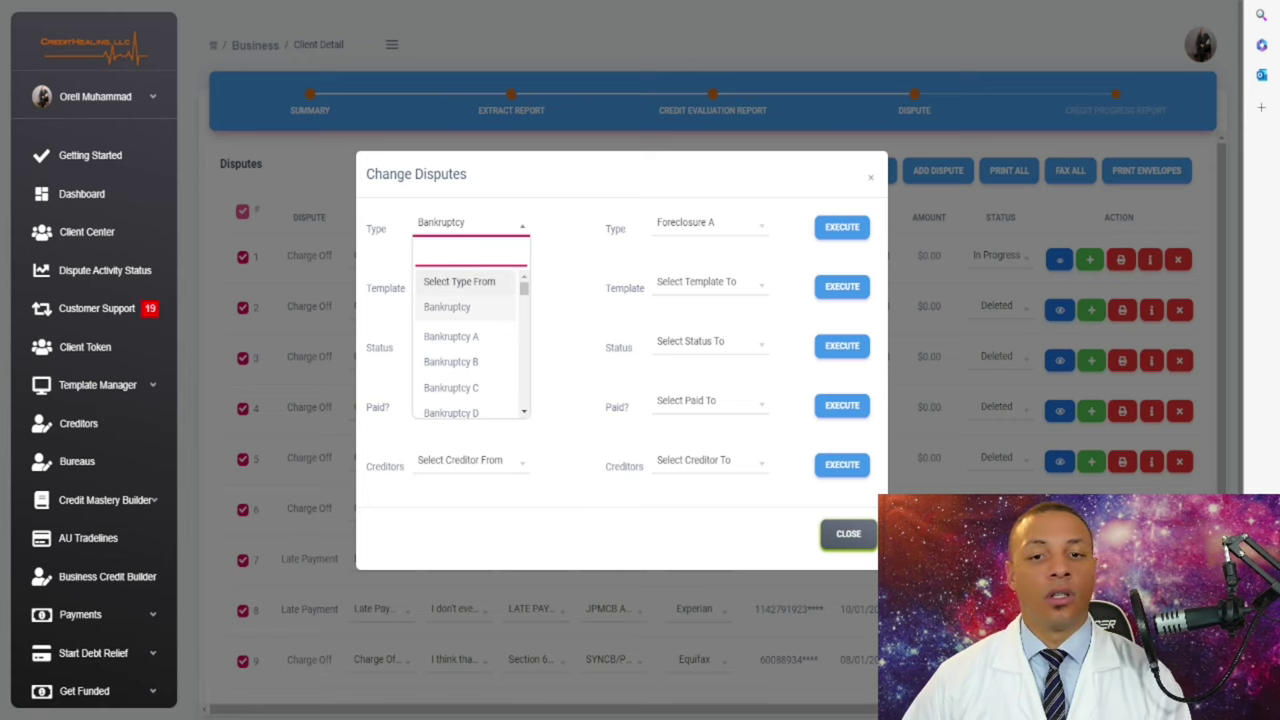
pyautogui.press('Escape')
pyautogui.click(708, 223)
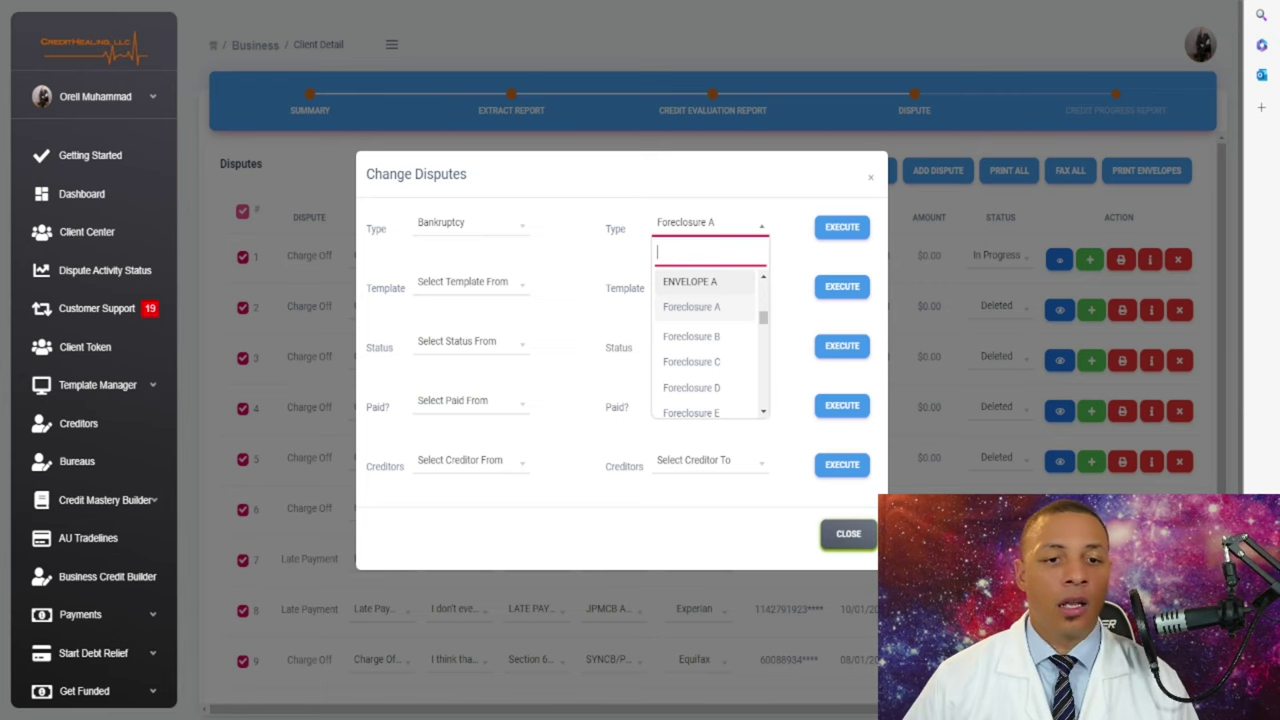
pyautogui.press('Escape')
pyautogui.click(468, 281)
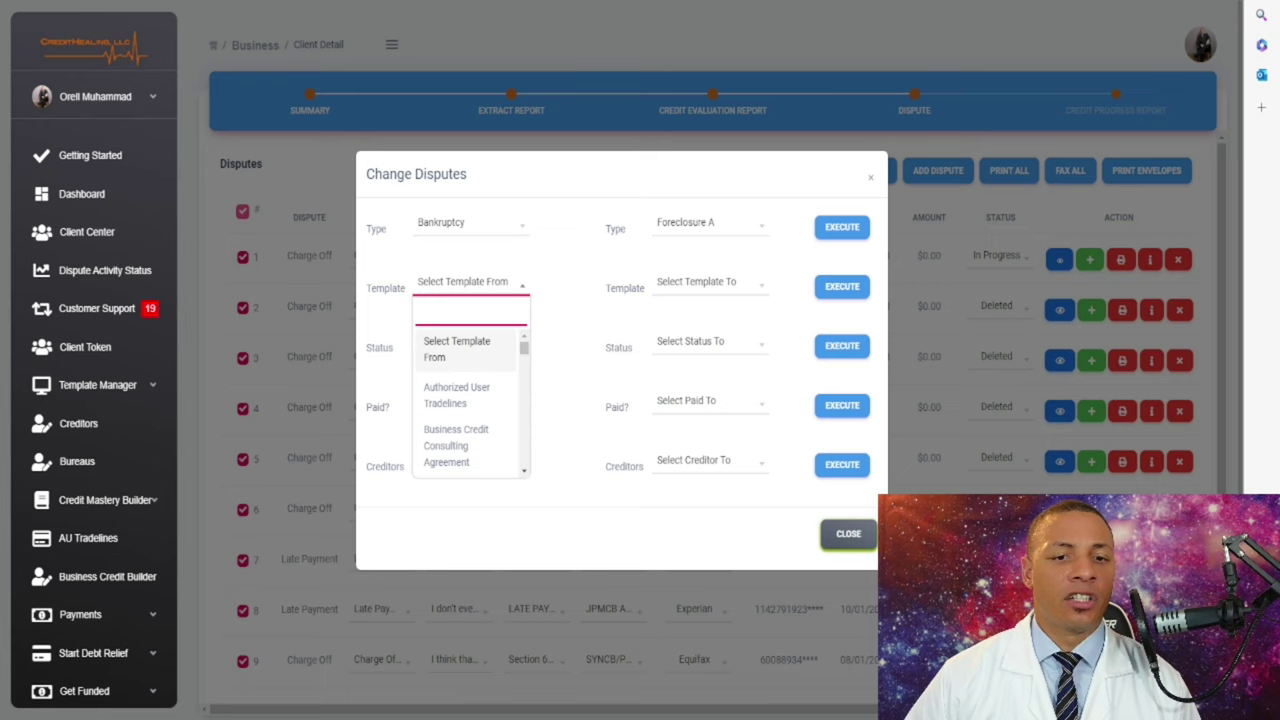
pyautogui.press('Escape')
pyautogui.click(708, 281)
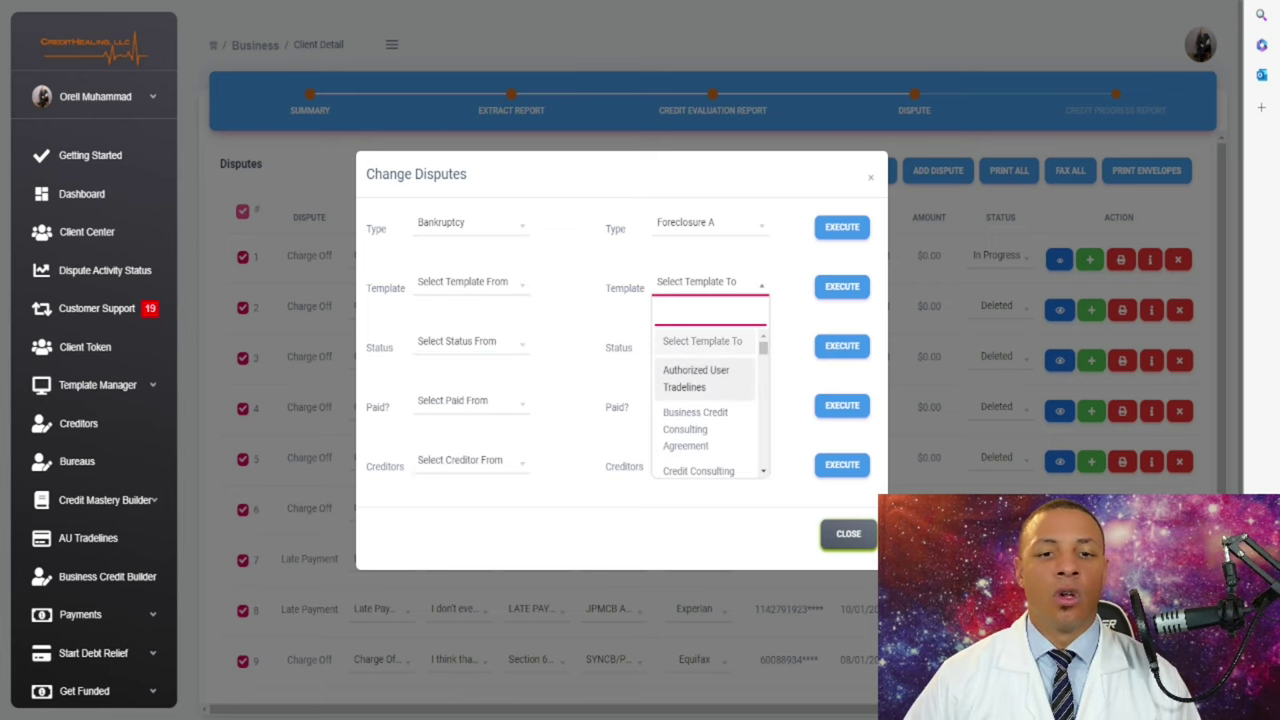
pyautogui.press('Escape')
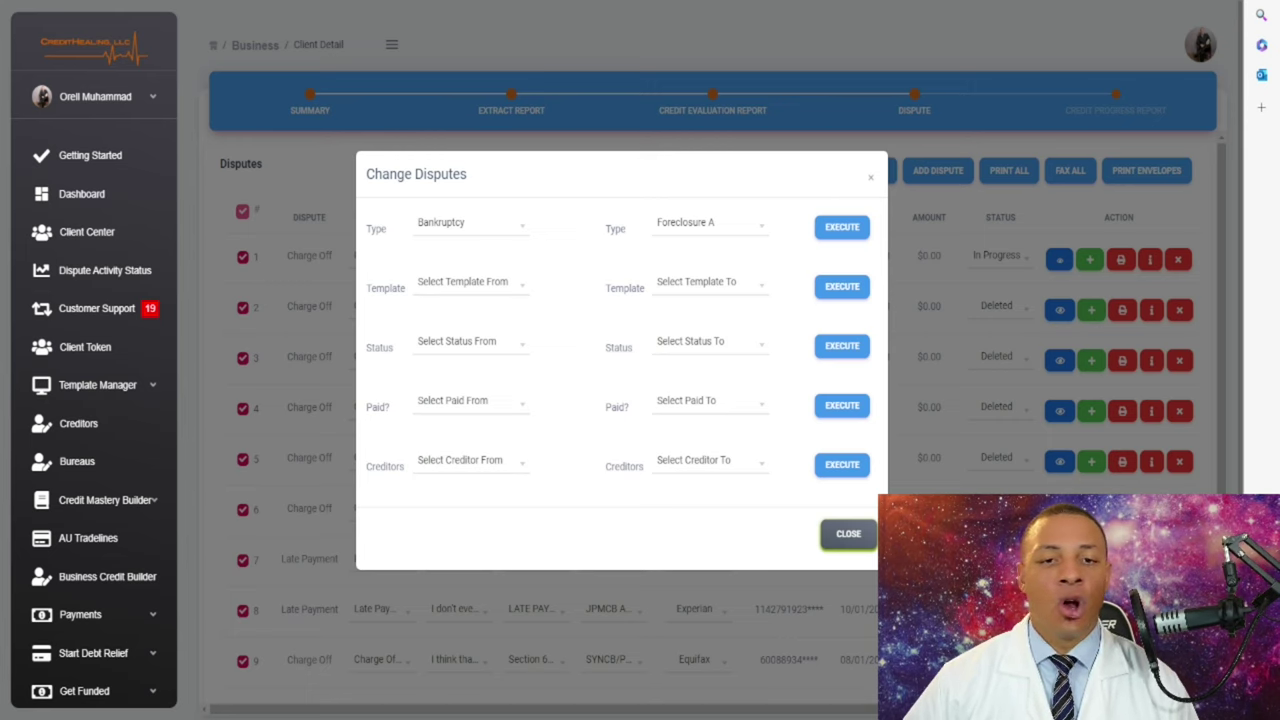
pyautogui.click(848, 533)
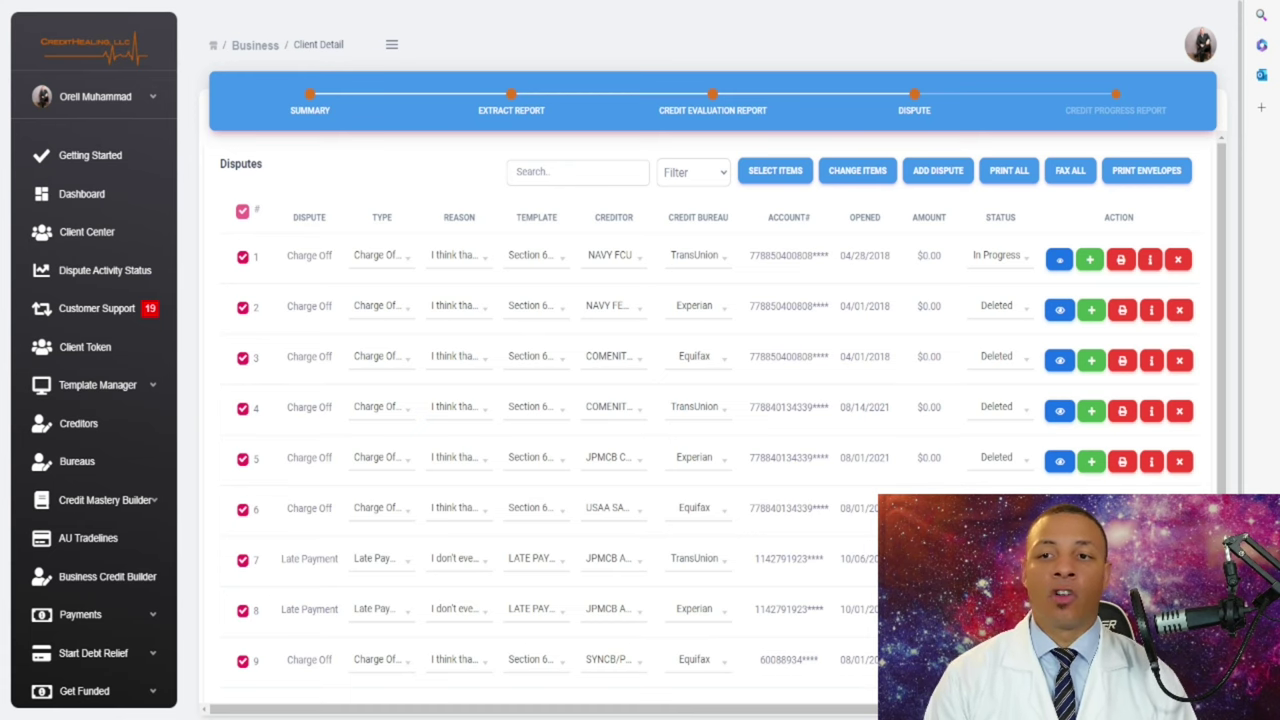
pyautogui.scroll(-1, 700, 400)
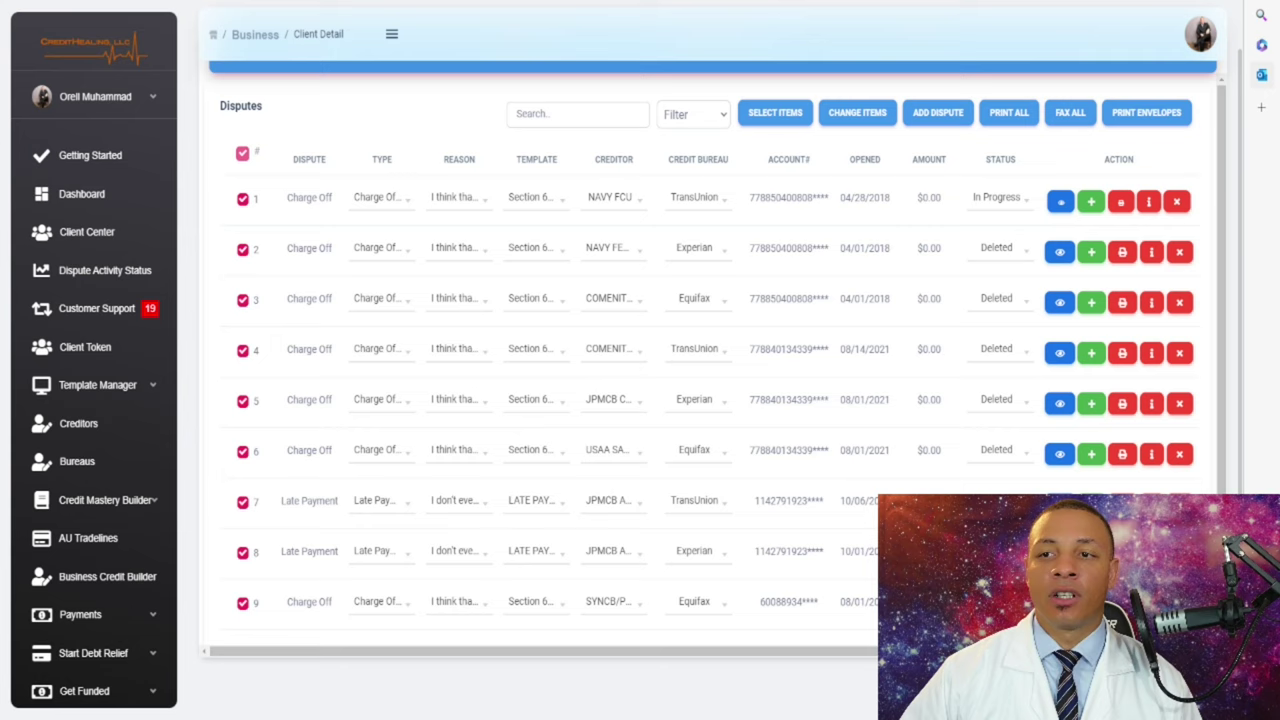
pyautogui.scroll(1, 700, 400)
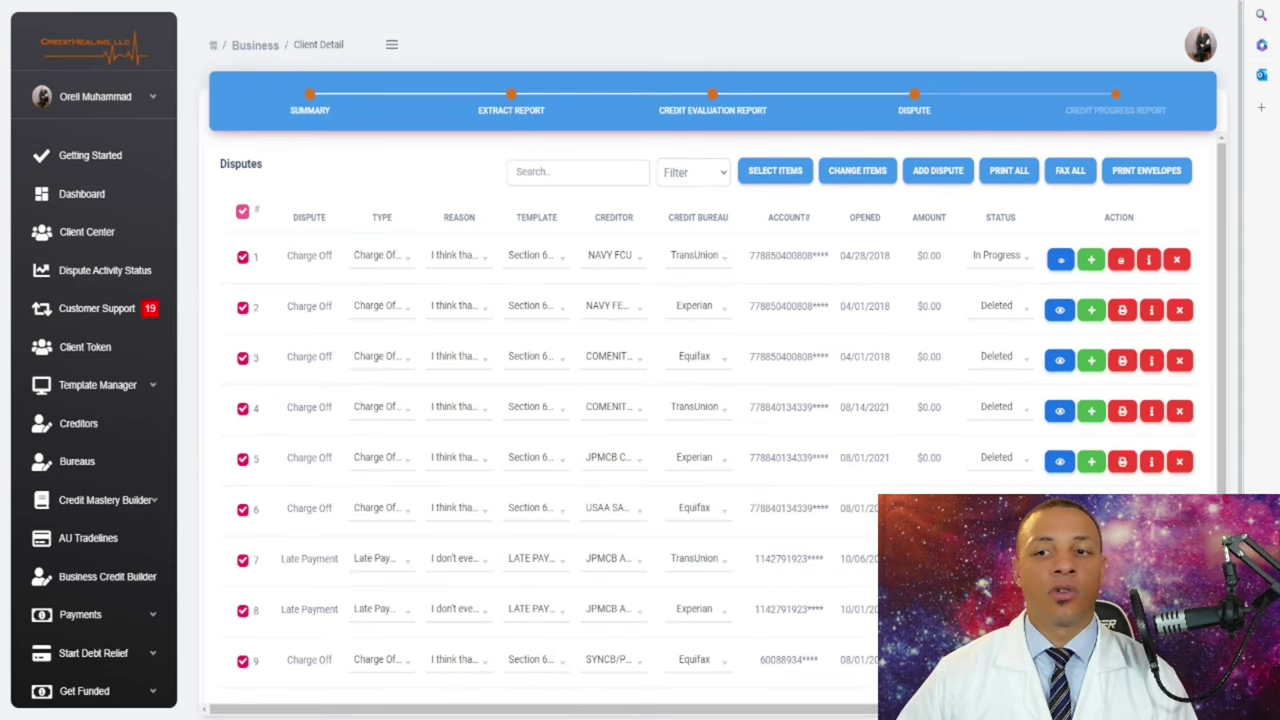
# - Review the Credit Progress Report's scores and dispute tables
pyautogui.click(1115, 110)
pyautogui.scroll(-5, 700, 350)
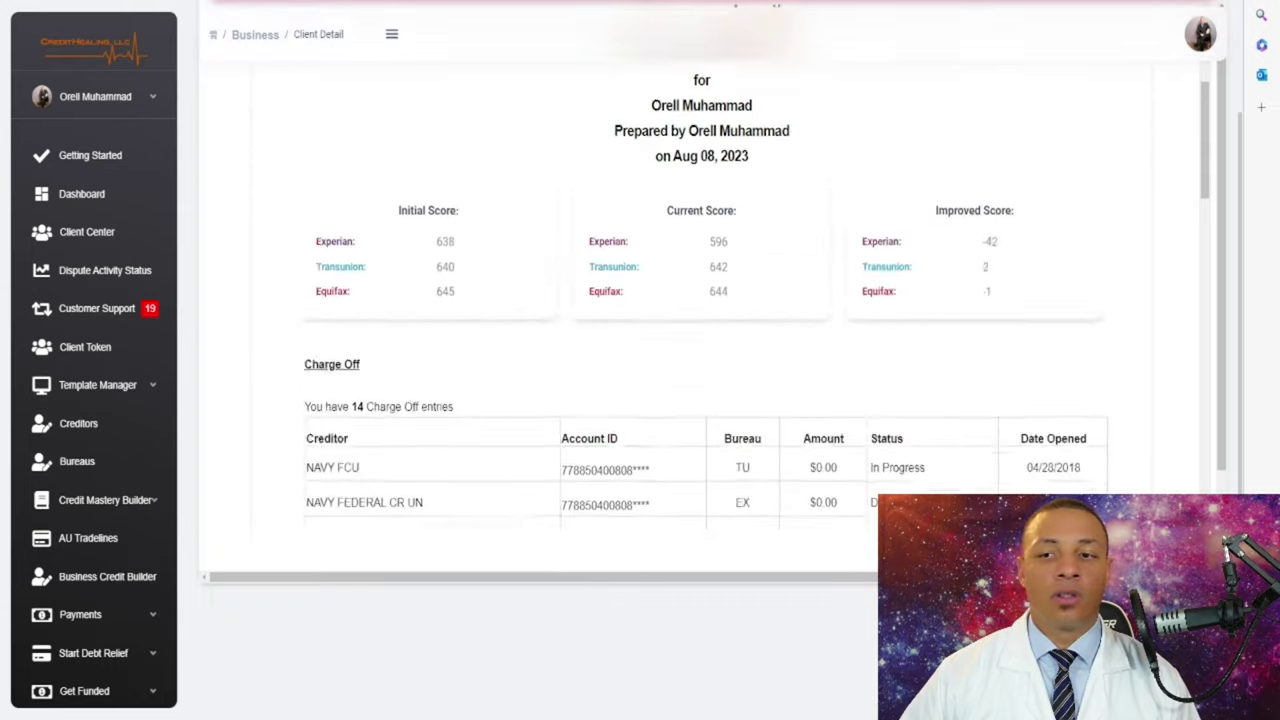
pyautogui.scroll(4, 700, 300)
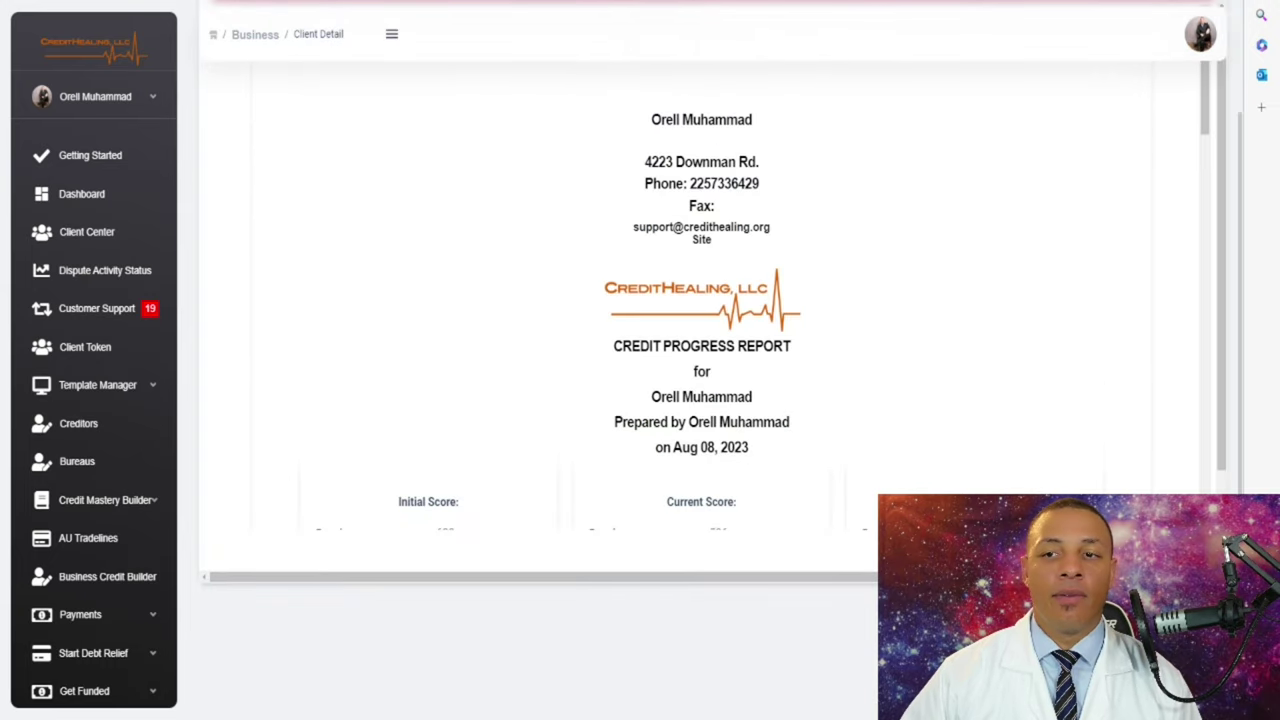
pyautogui.scroll(2, 700, 350)
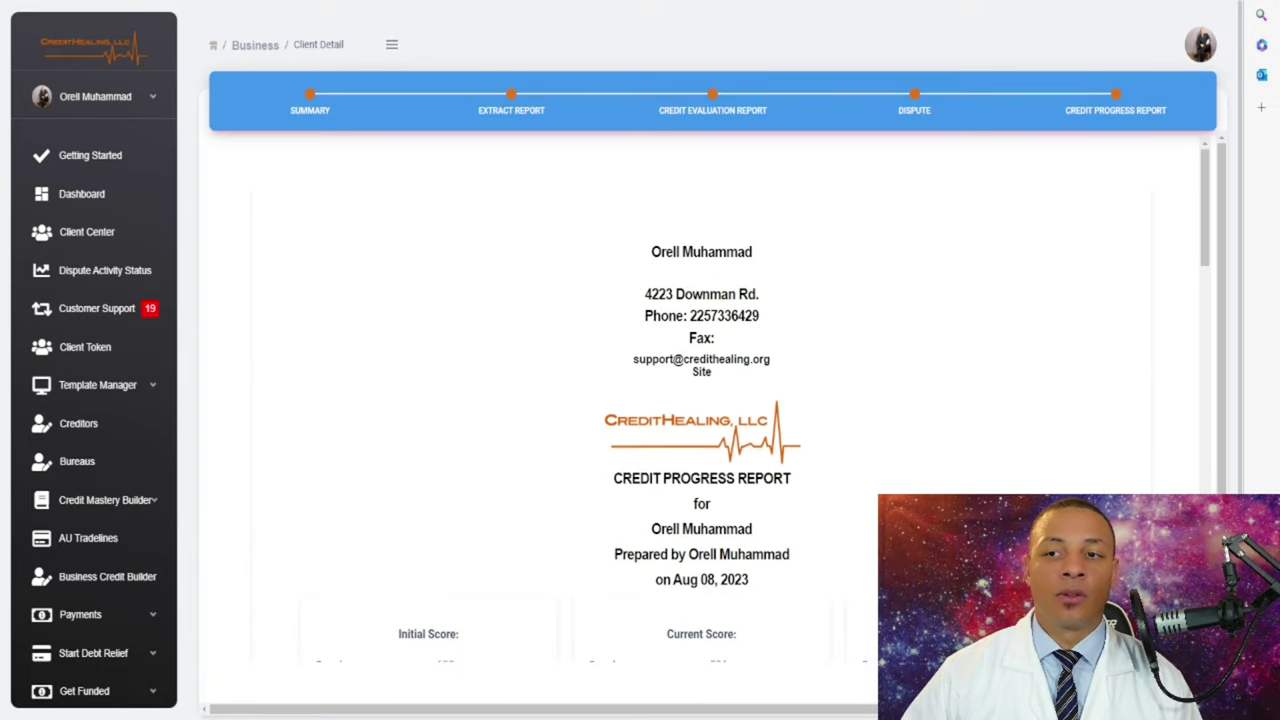
pyautogui.scroll(-4, 700, 400)
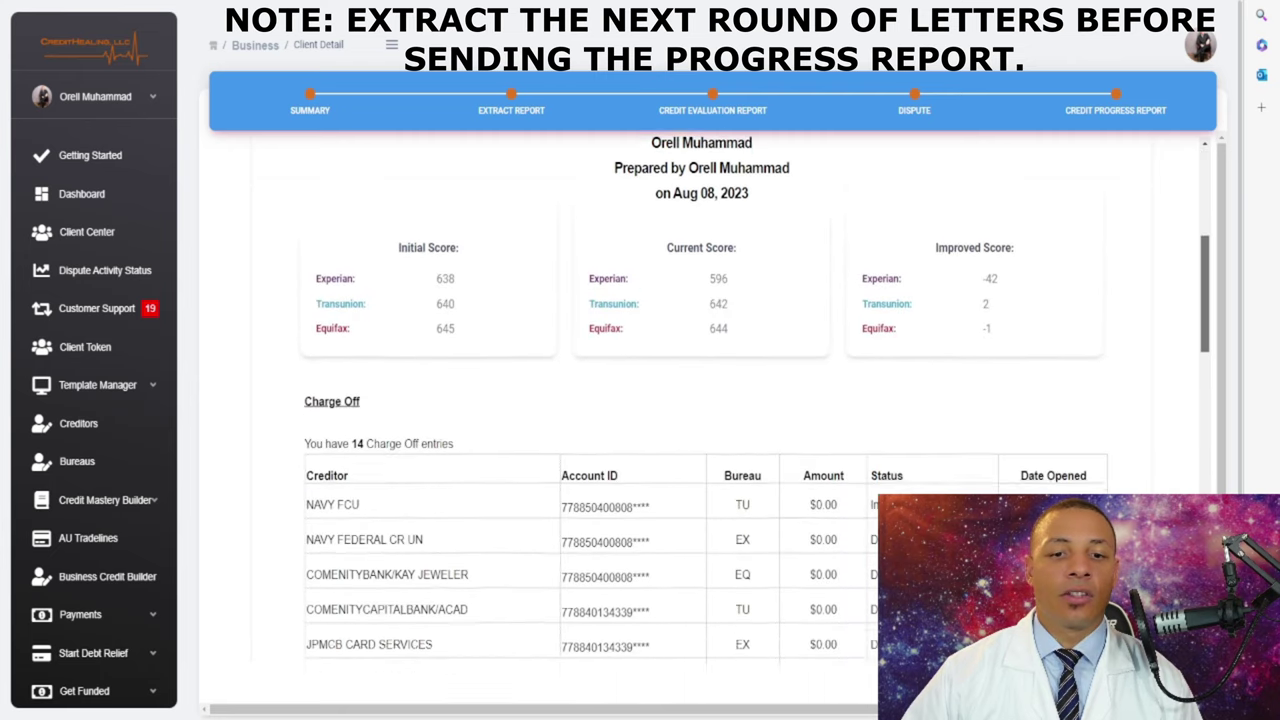
pyautogui.scroll(-9, 700, 400)
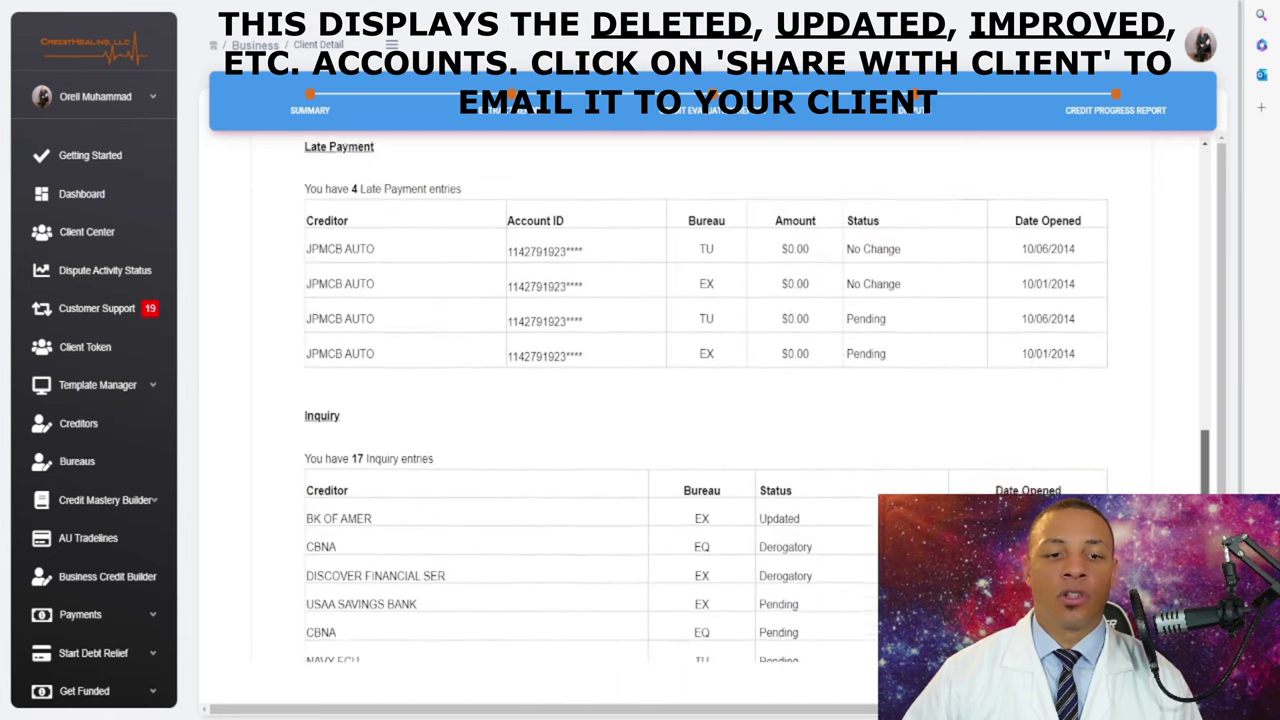
pyautogui.scroll(-4, 700, 400)
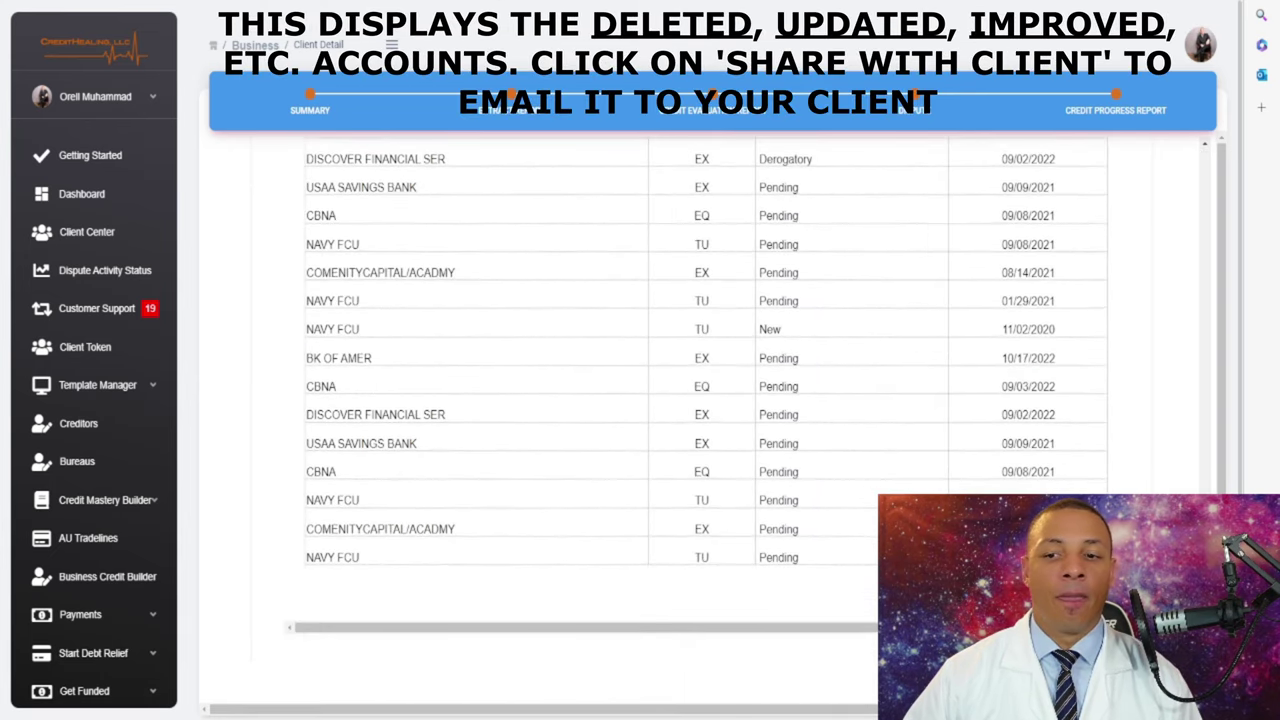
pyautogui.scroll(-1, 700, 400)
pyautogui.scroll(20, 700, 400)
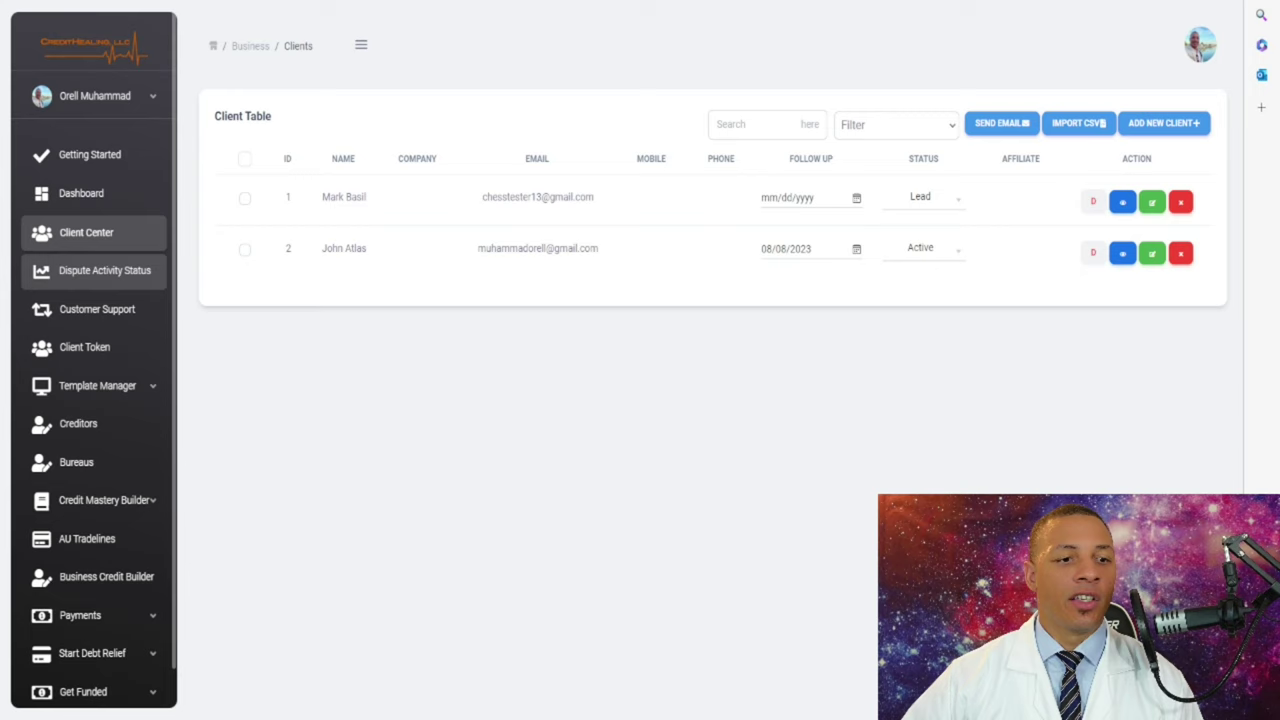
# - Go to the Dispute Activity Status page from the sidebar
pyautogui.click(100, 270)
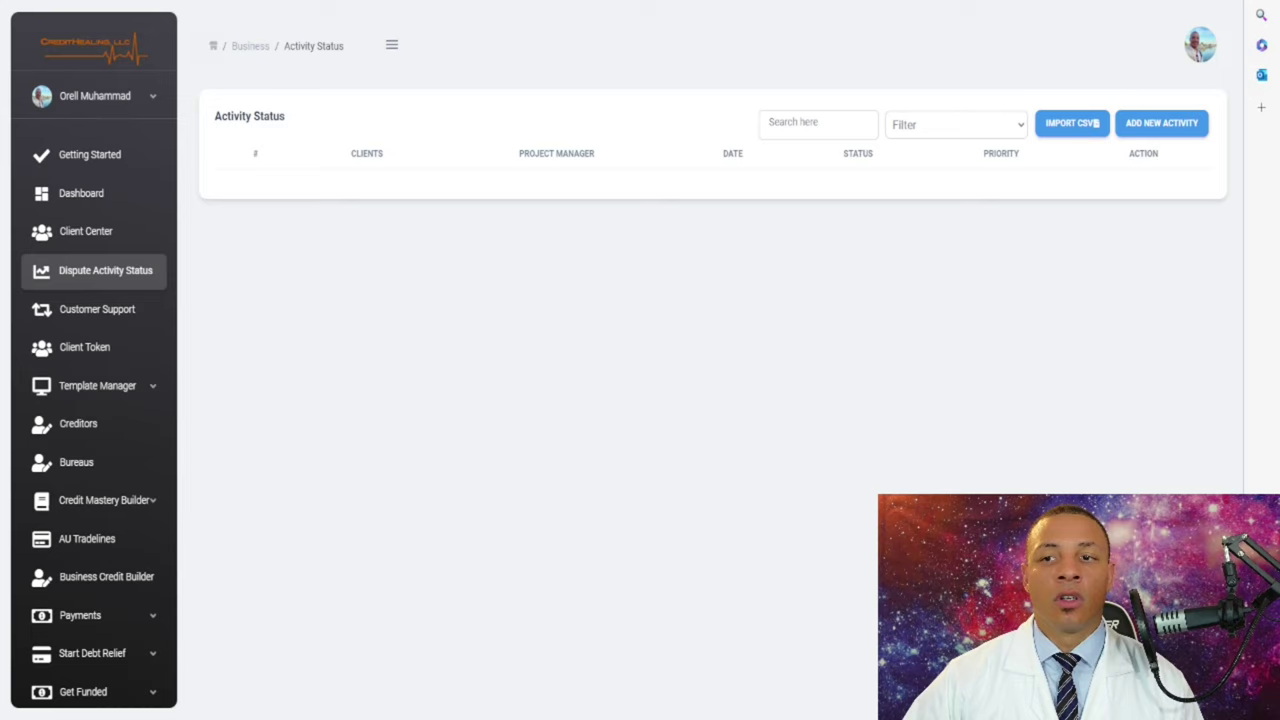
# - Start a new activity for the first listed client dated 08/08/2023
pyautogui.click(1161, 123)
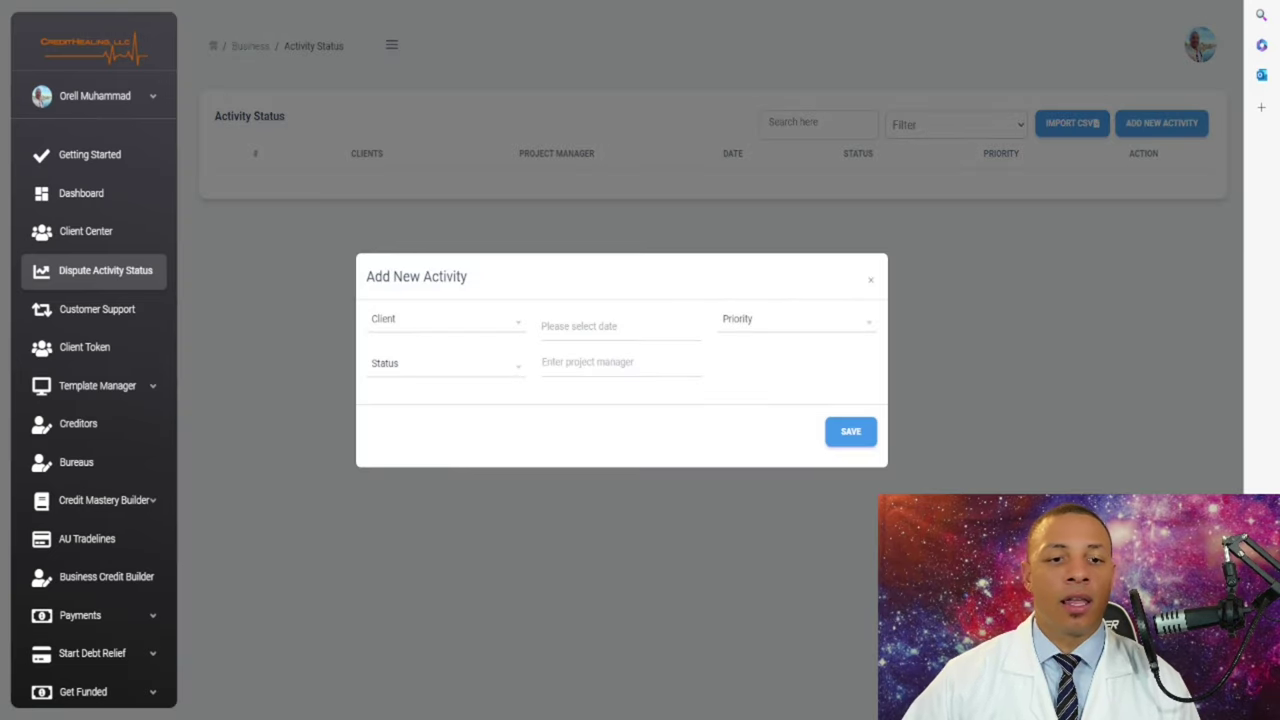
pyautogui.click(445, 320)
pyautogui.press('Down')
pyautogui.press('Down')
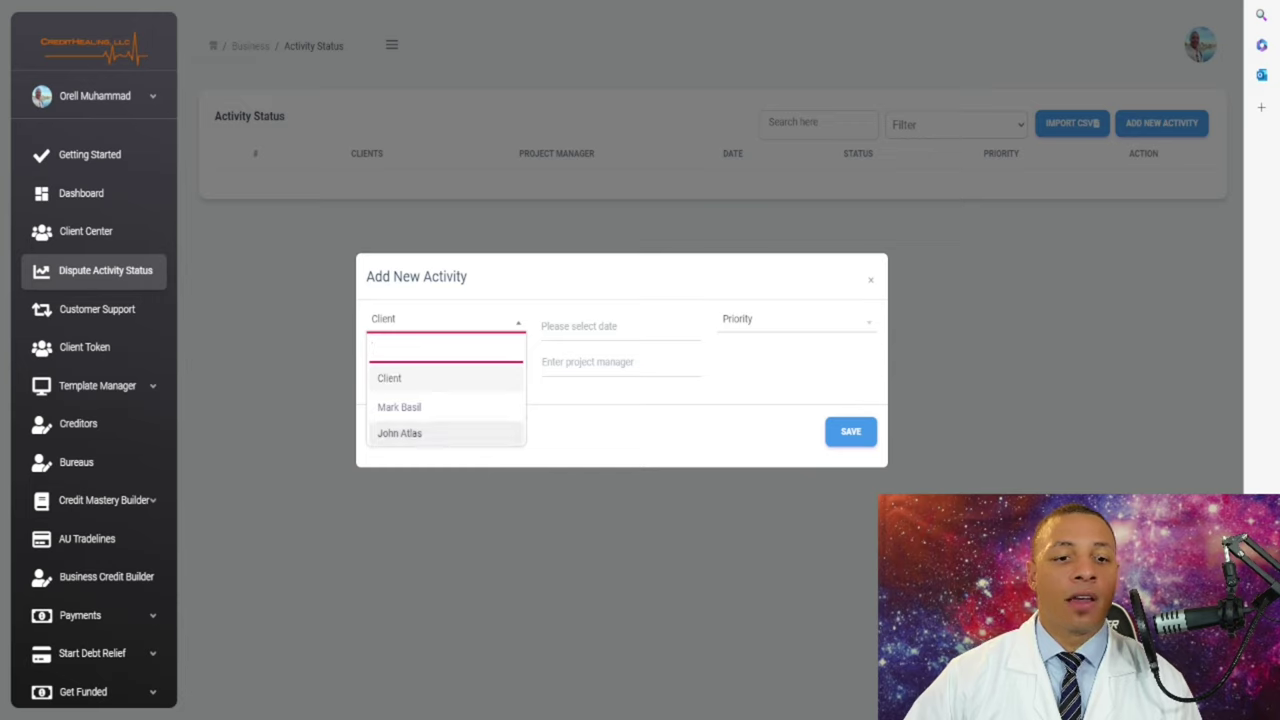
pyautogui.press('Up')
pyautogui.press('Return')
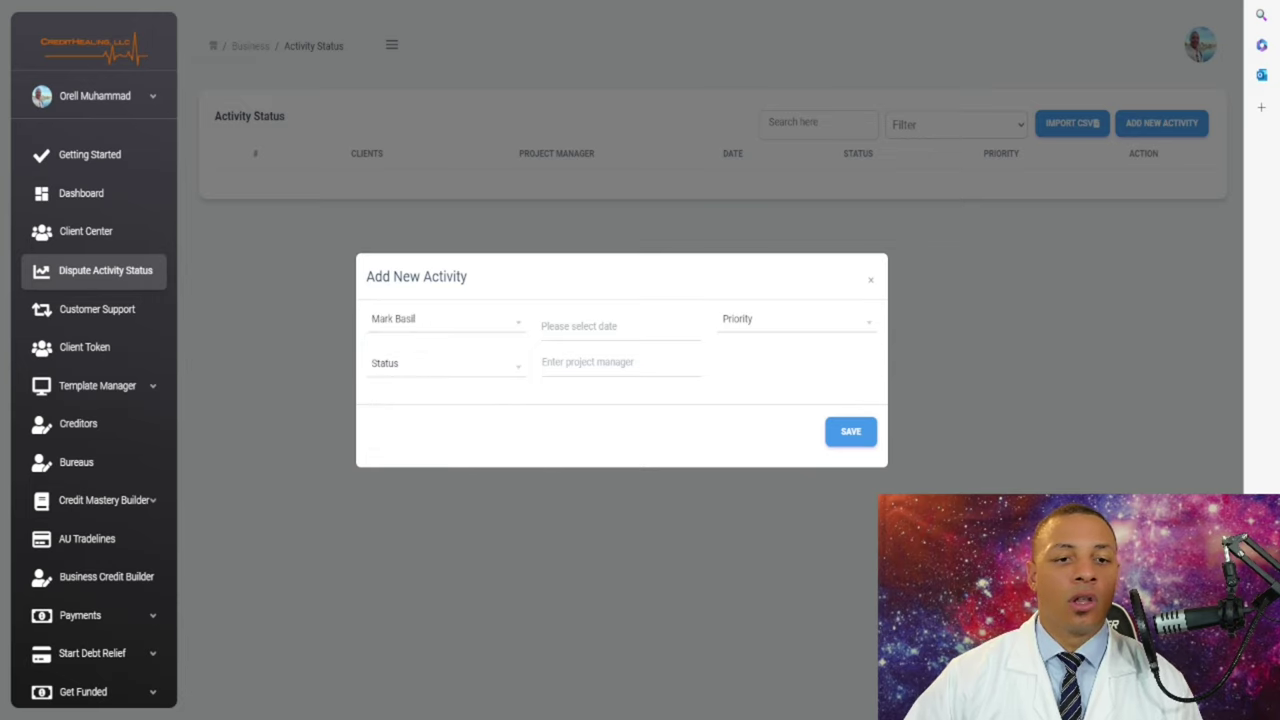
pyautogui.press('Tab')
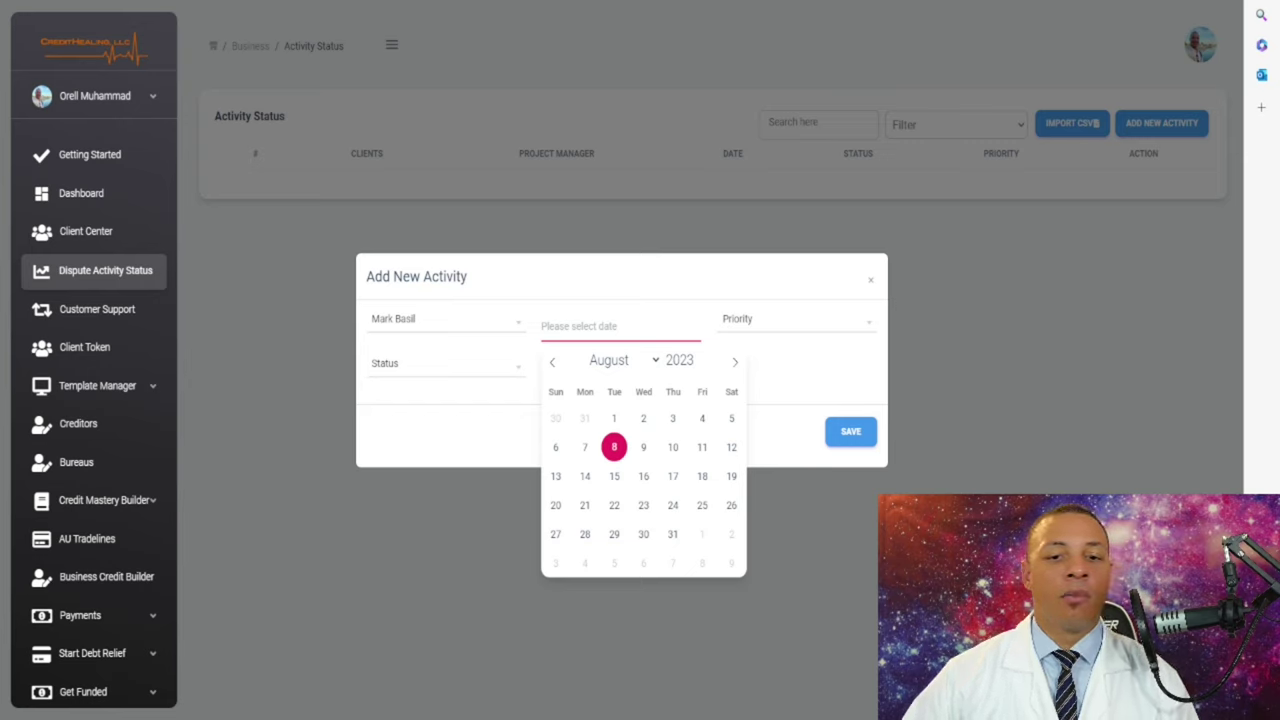
pyautogui.press('Return')
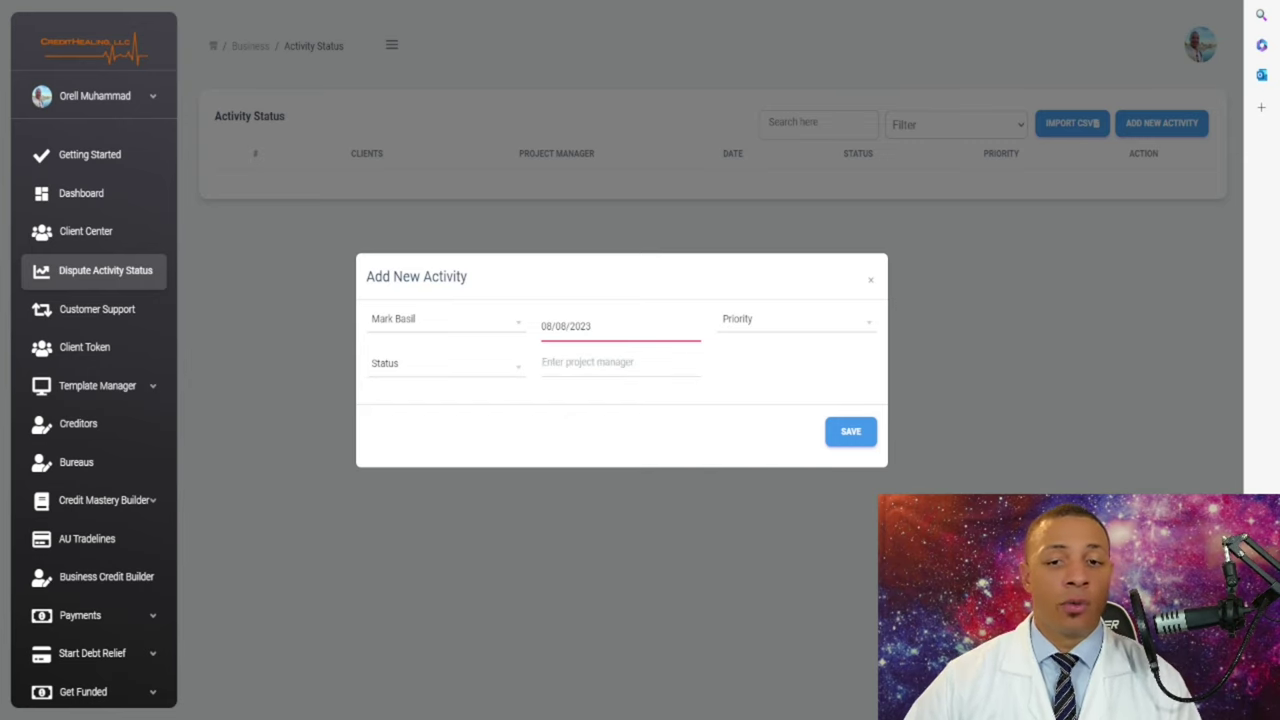
# - Set priority Medium and status In Progress, enter the project manager's name, and save
pyautogui.click(795, 319)
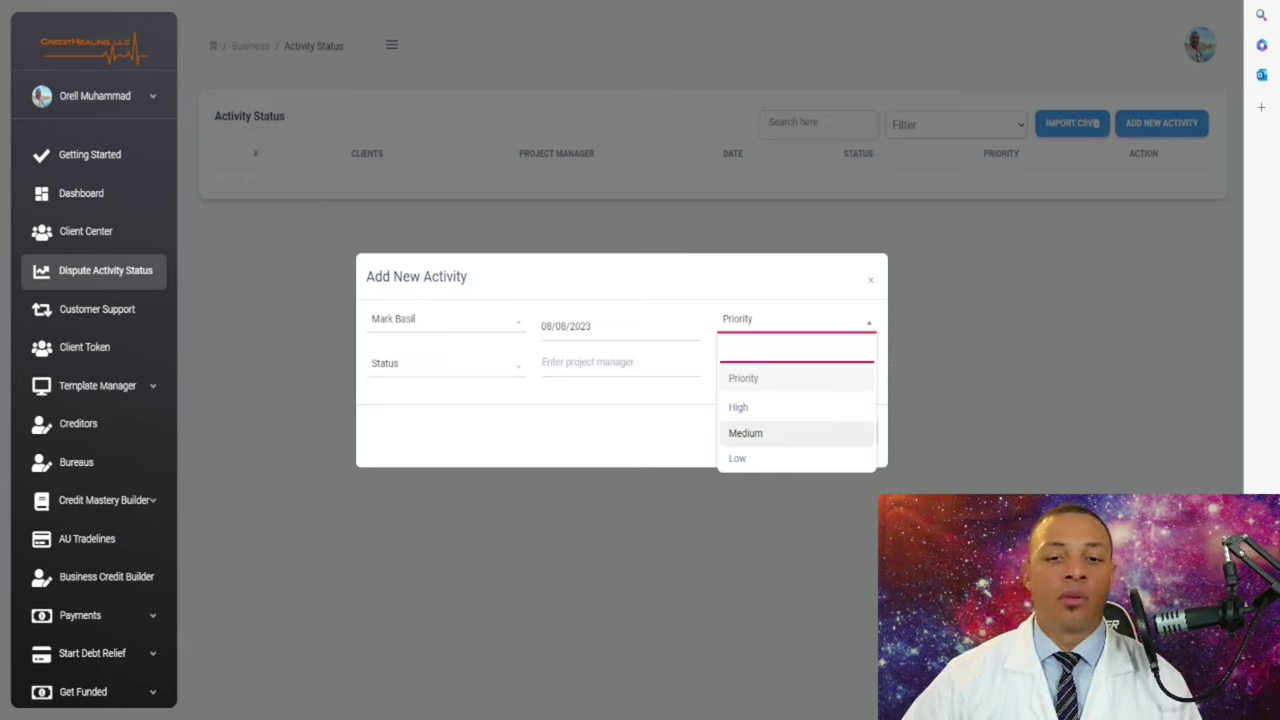
pyautogui.press('Return')
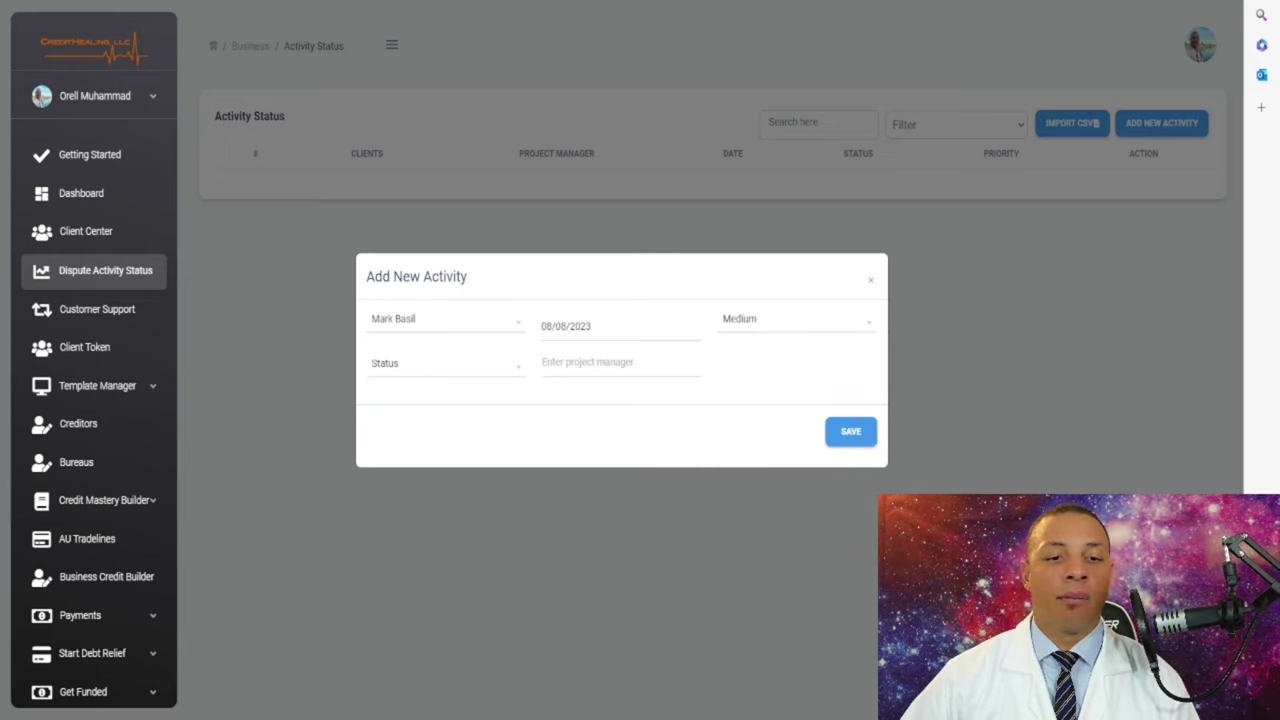
pyautogui.click(445, 363)
pyautogui.press('Down')
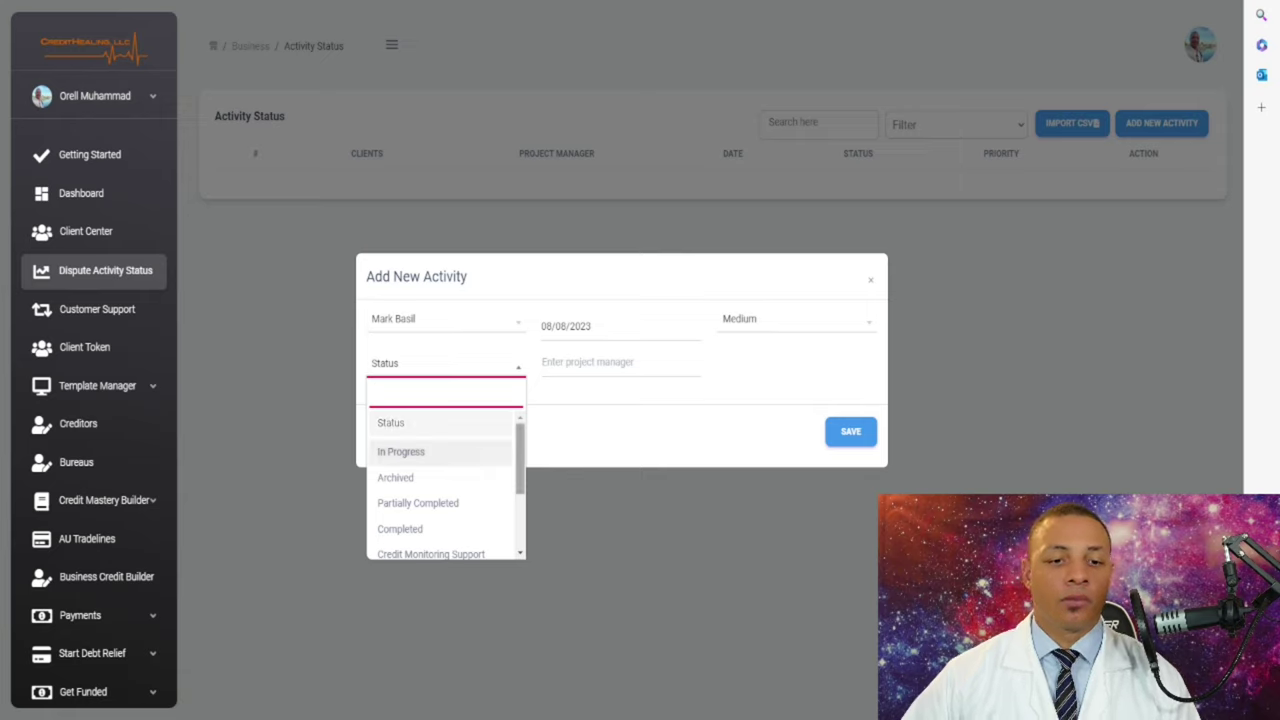
pyautogui.press('Down')
pyautogui.press('Up')
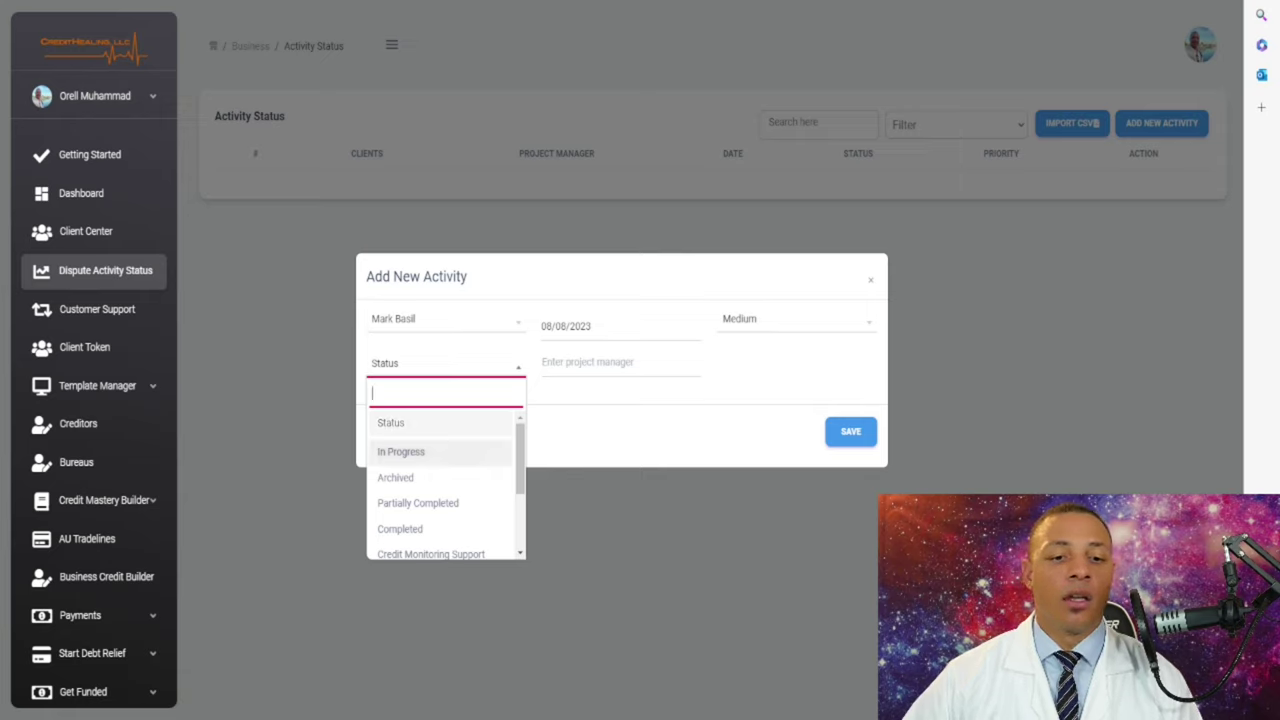
pyautogui.press('Return')
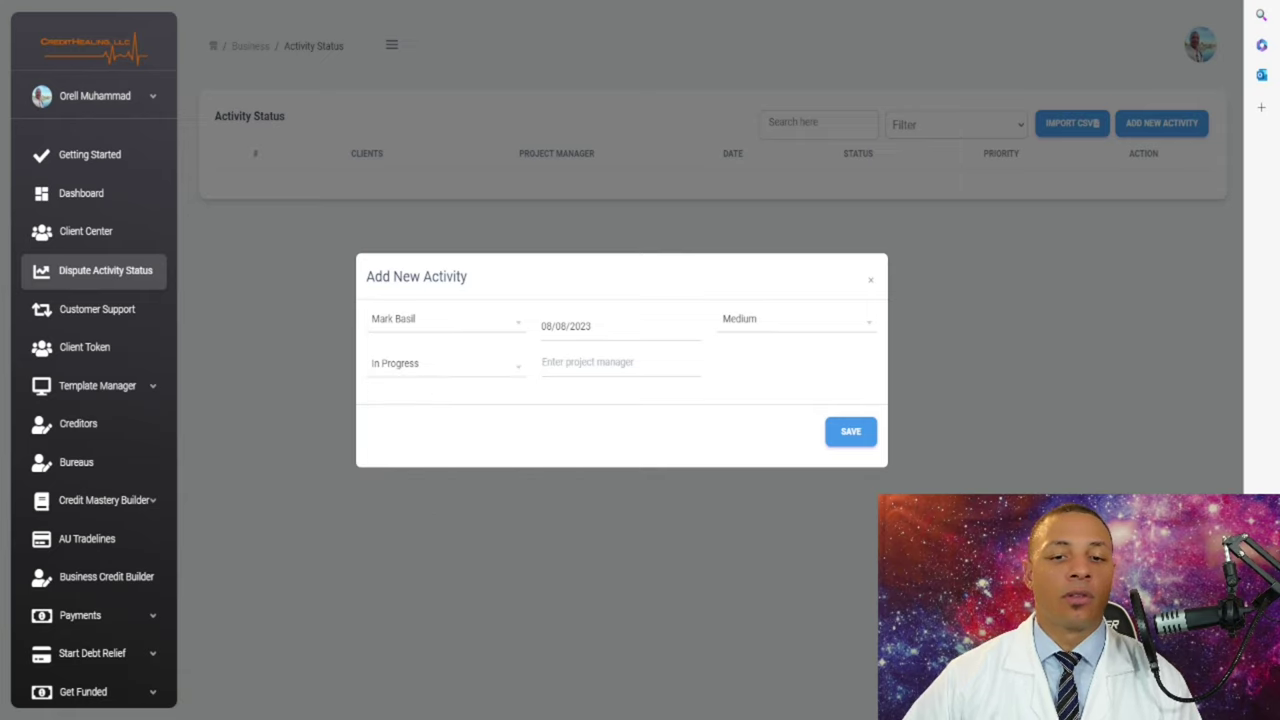
pyautogui.click(620, 364)
pyautogui.write('J')
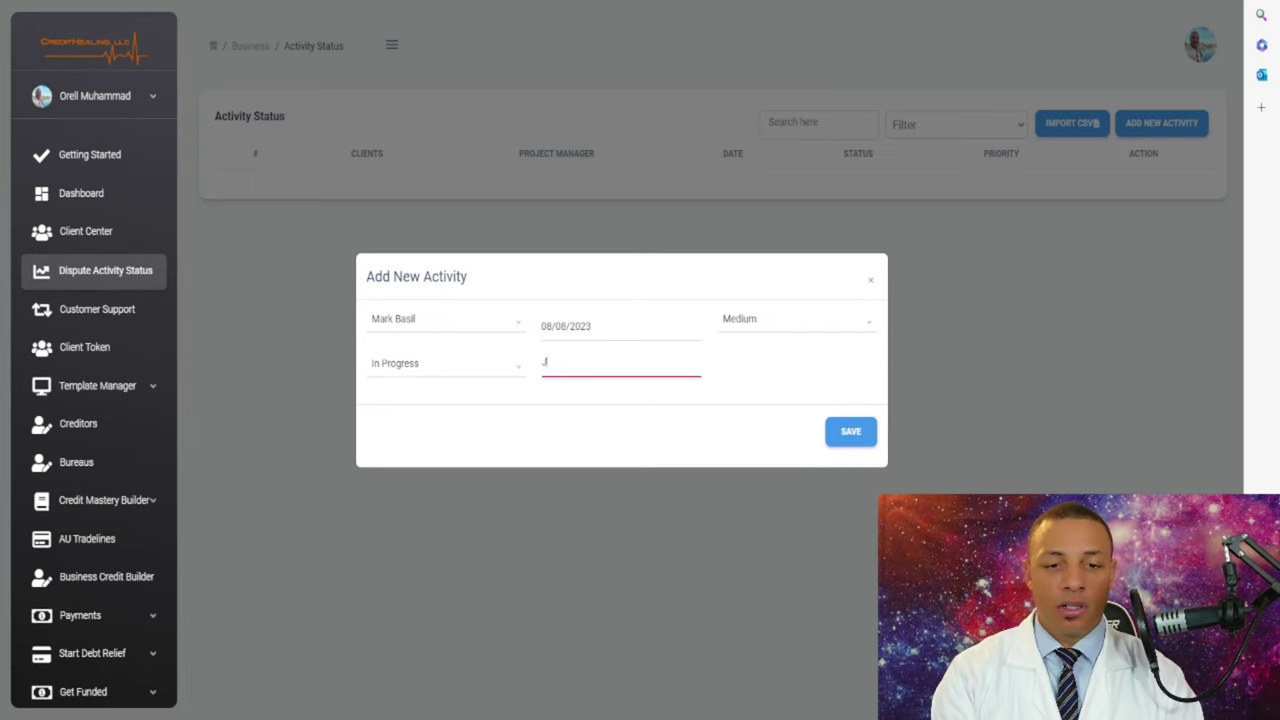
pyautogui.write('ohn Smith')
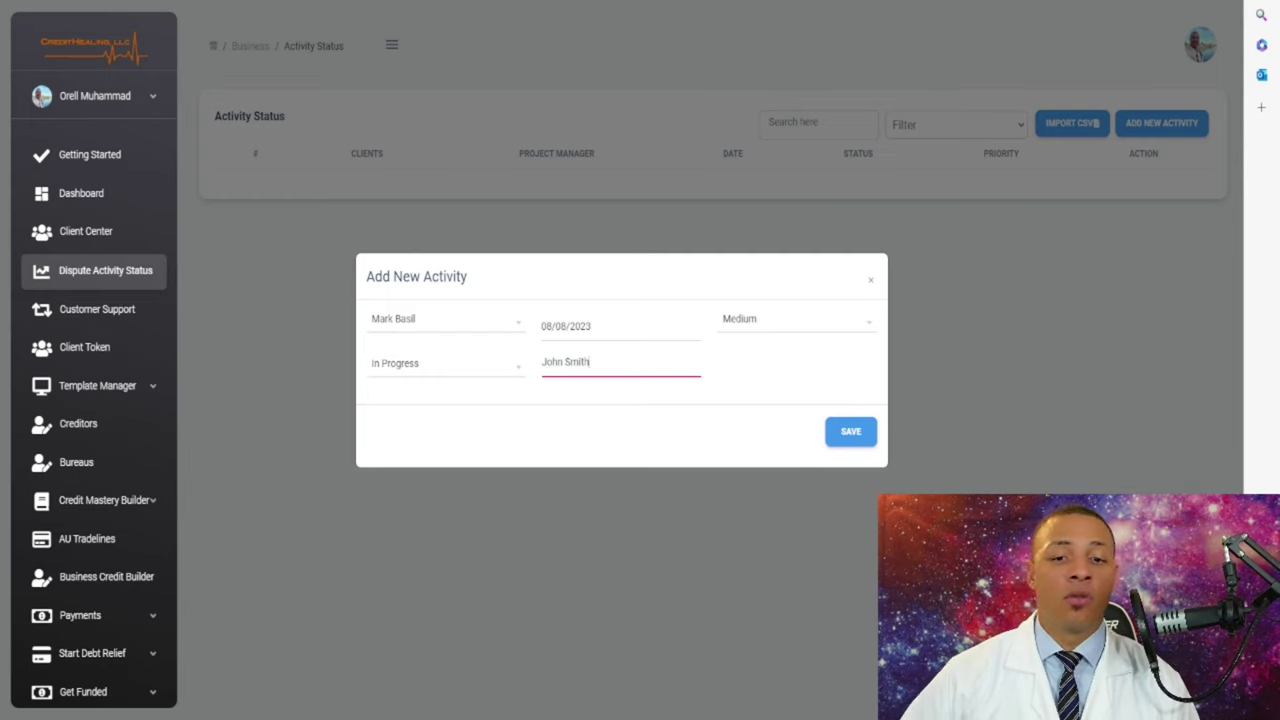
pyautogui.press('Tab')
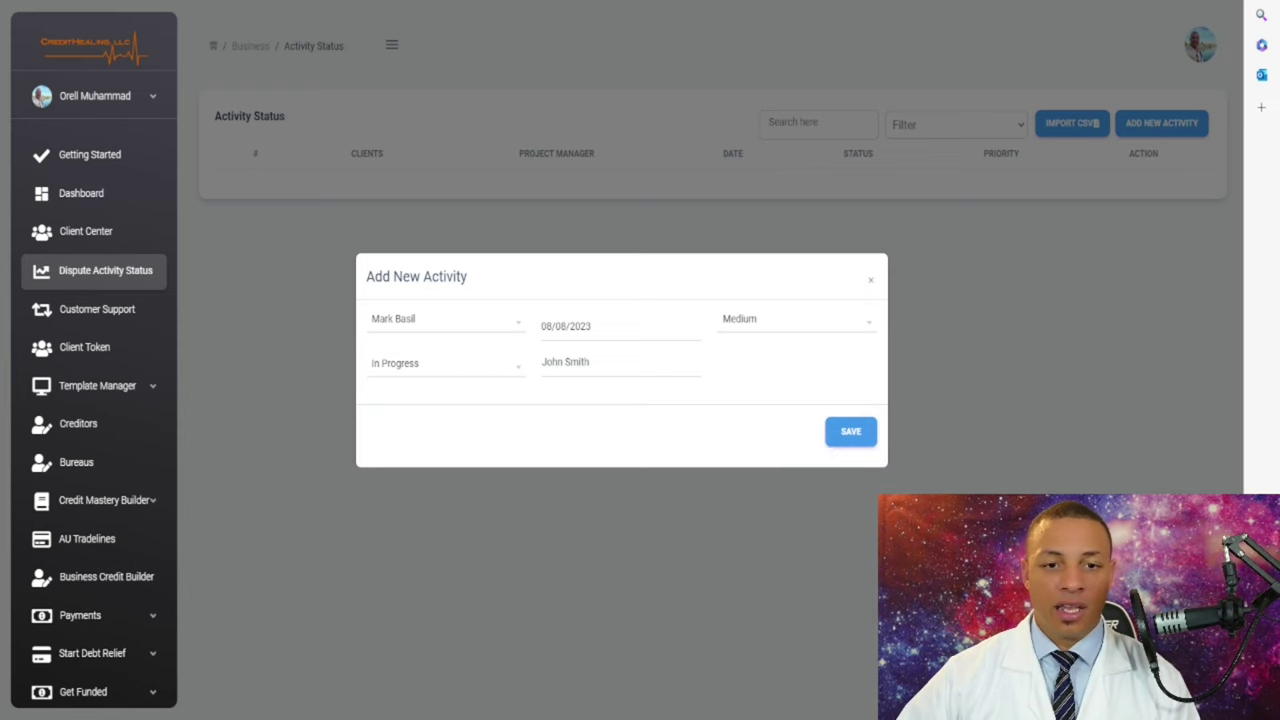
pyautogui.click(850, 431)
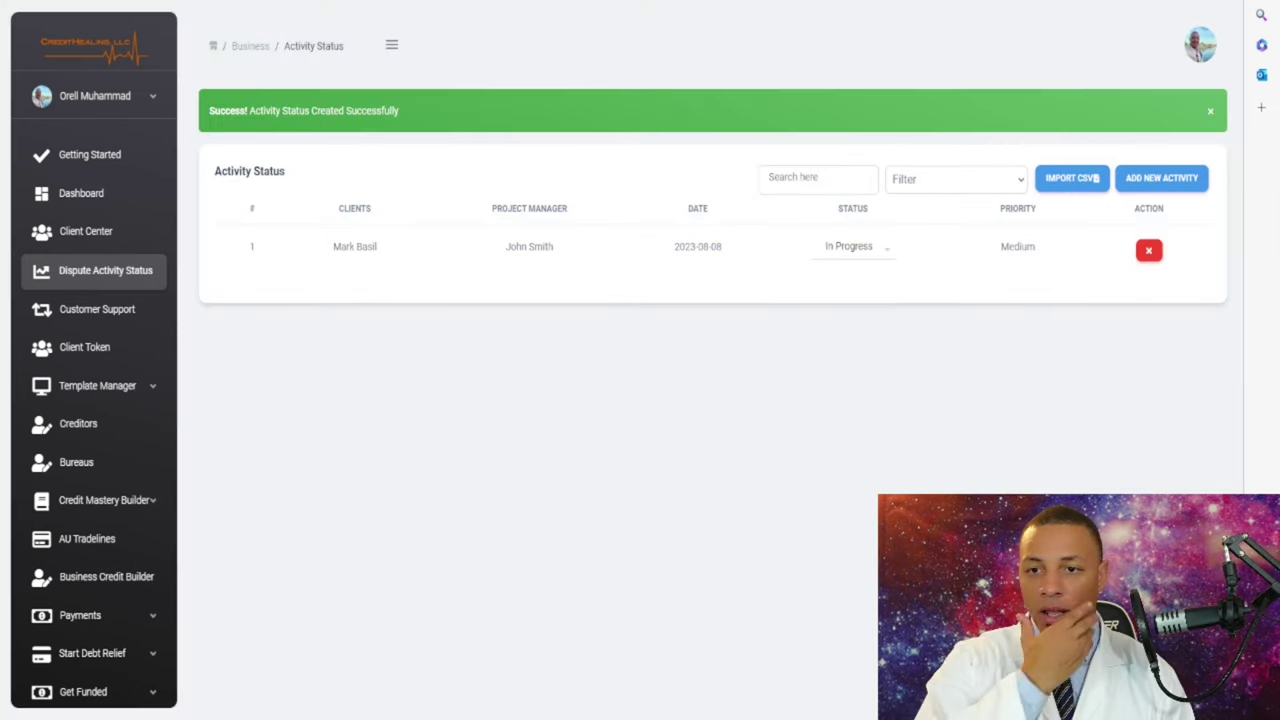
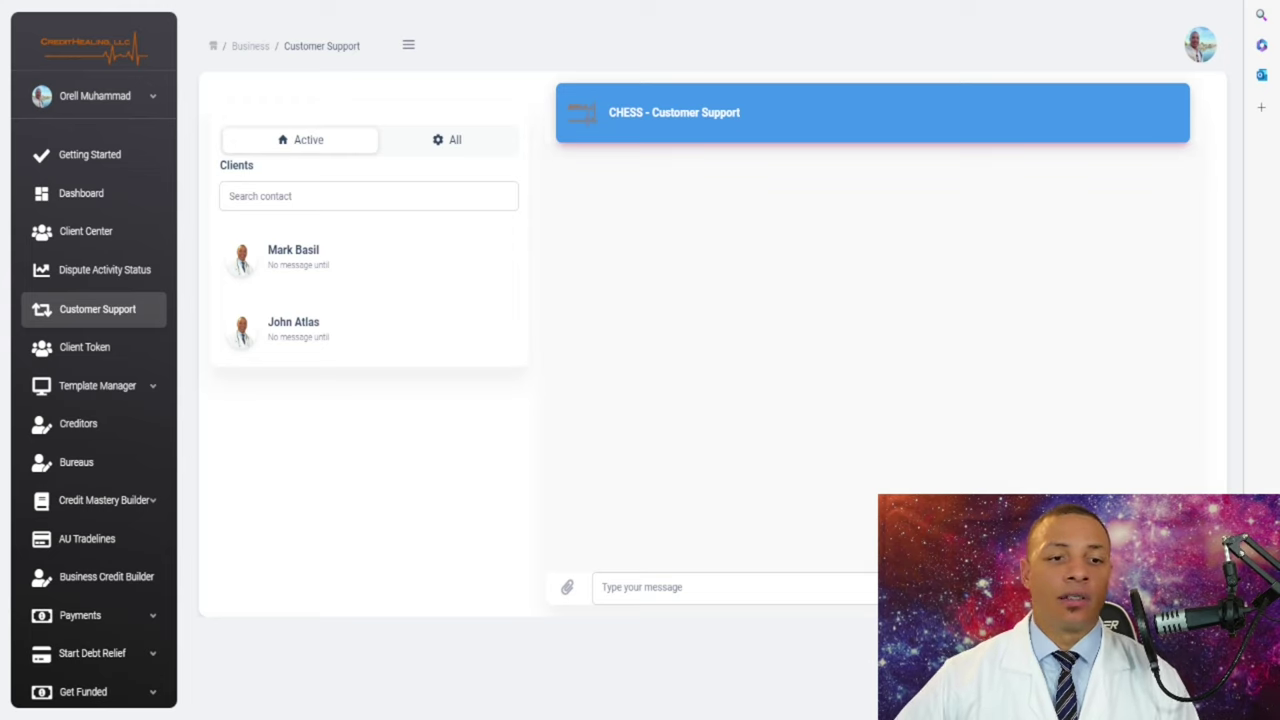
# - Send the first client a support chat message asking 'Have you received your letters in the mail?'
pyautogui.click(368, 258)
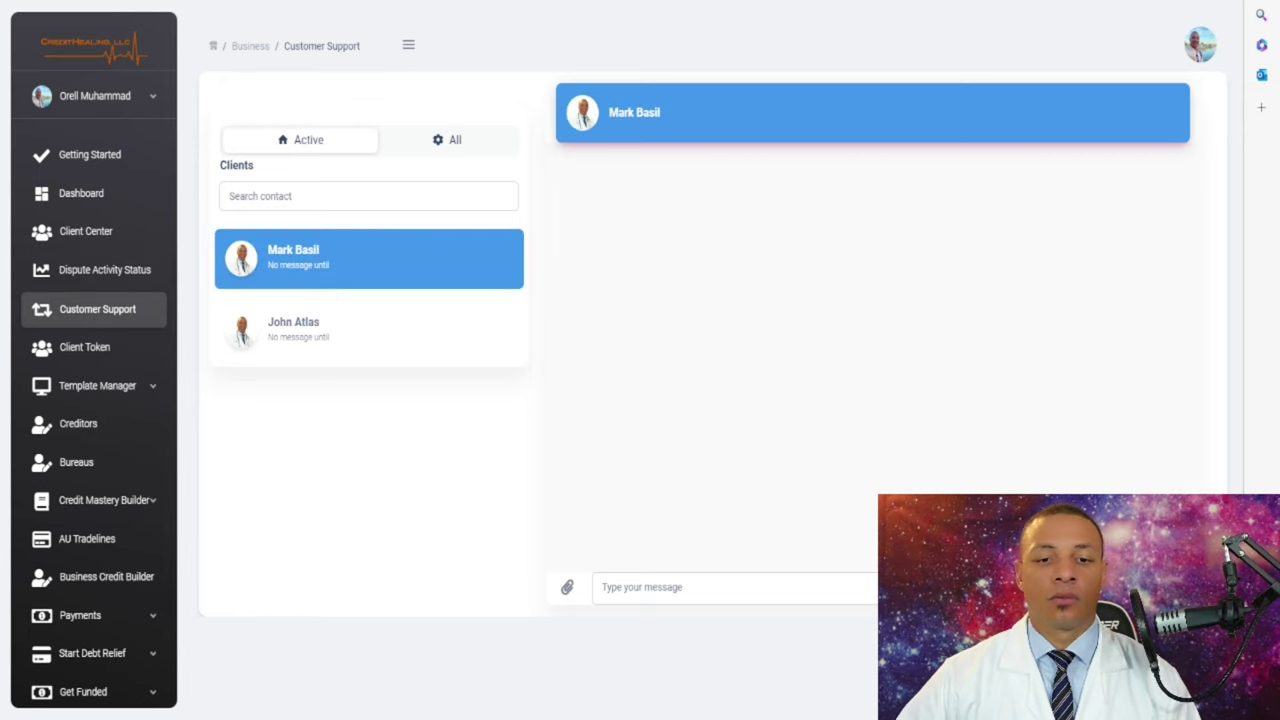
pyautogui.click(700, 588)
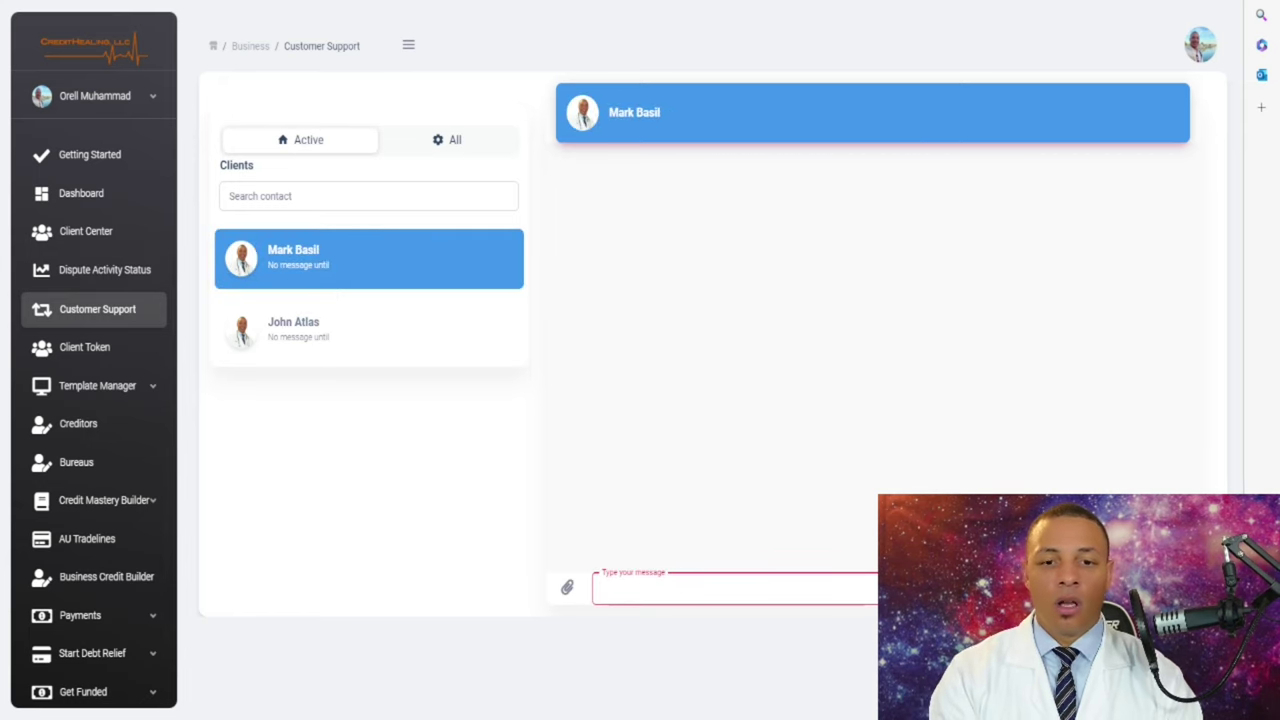
pyautogui.write('HE')
pyautogui.press('BackSpace')
pyautogui.press('BackSpace')
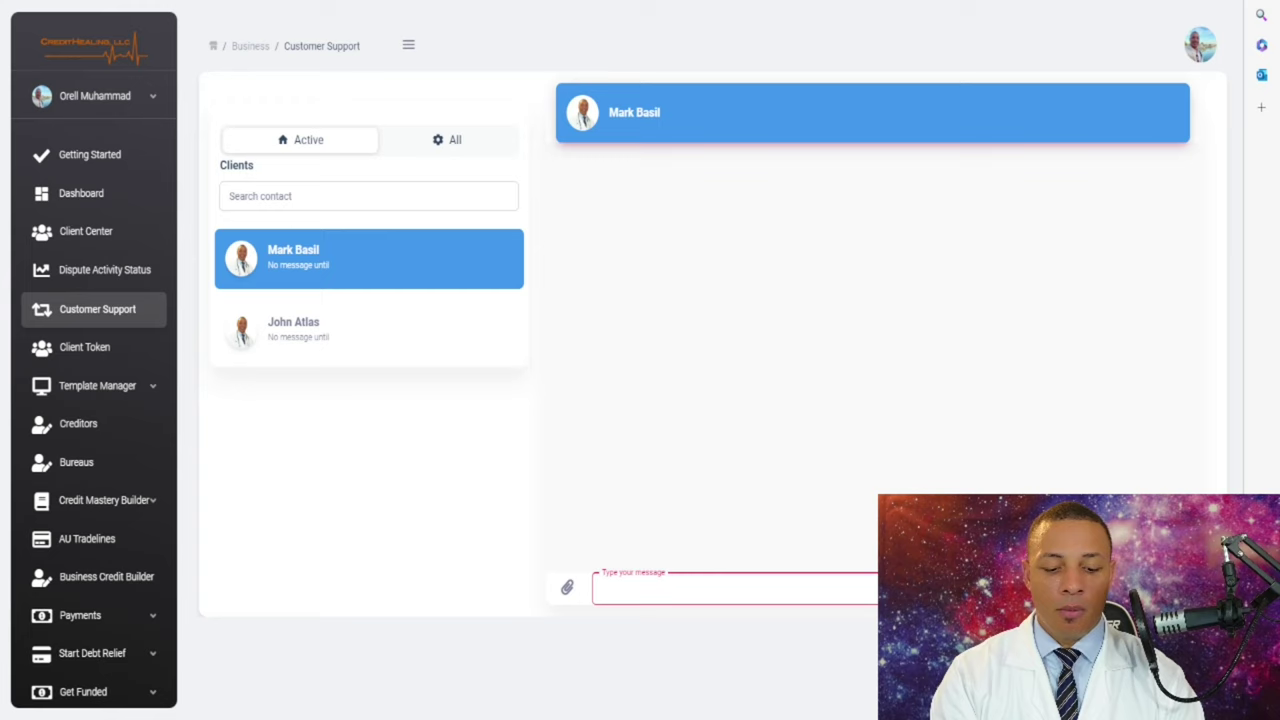
pyautogui.write('HEy')
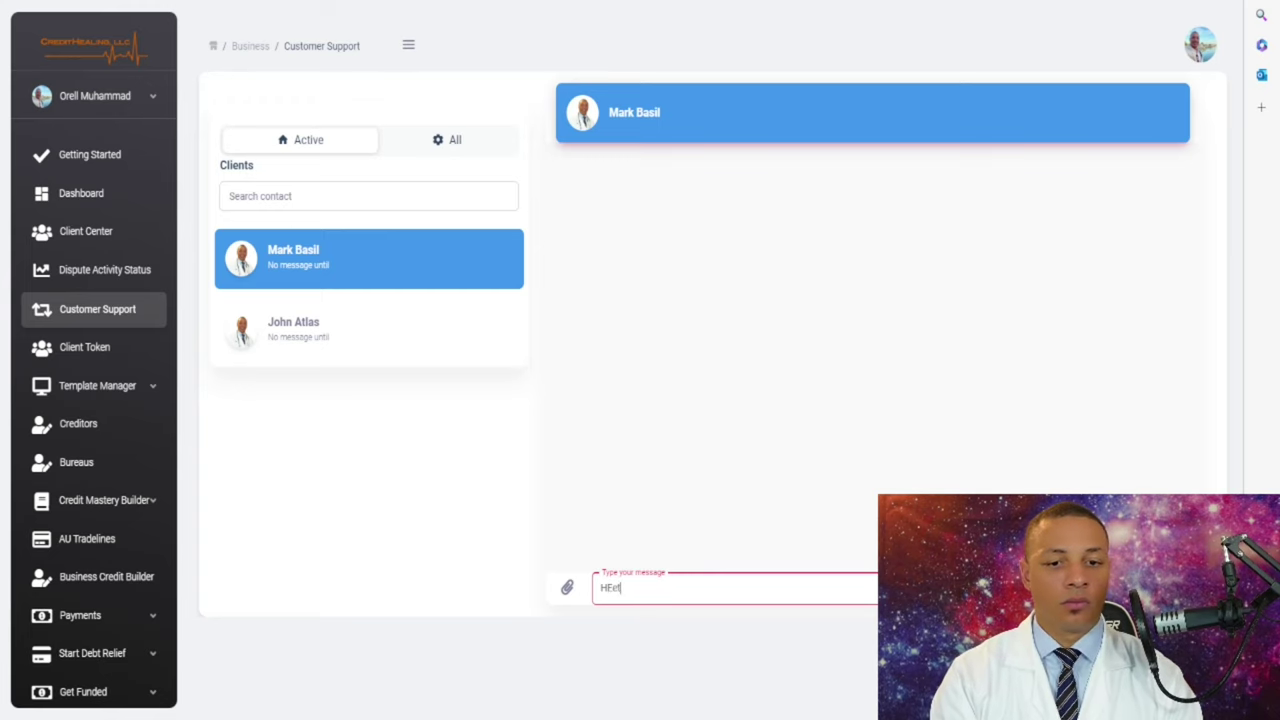
pyautogui.press('BackSpace')
pyautogui.press('BackSpace')
pyautogui.write('ey Mark. ')
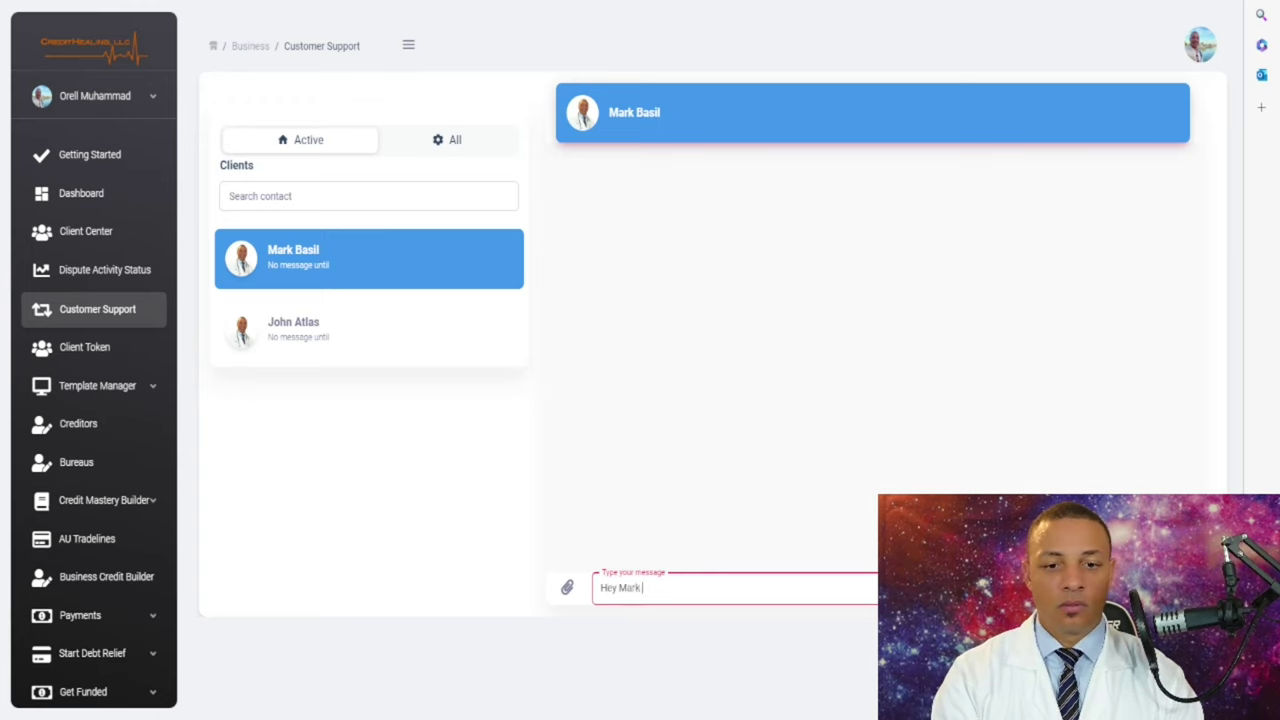
pyautogui.write('Have yo')
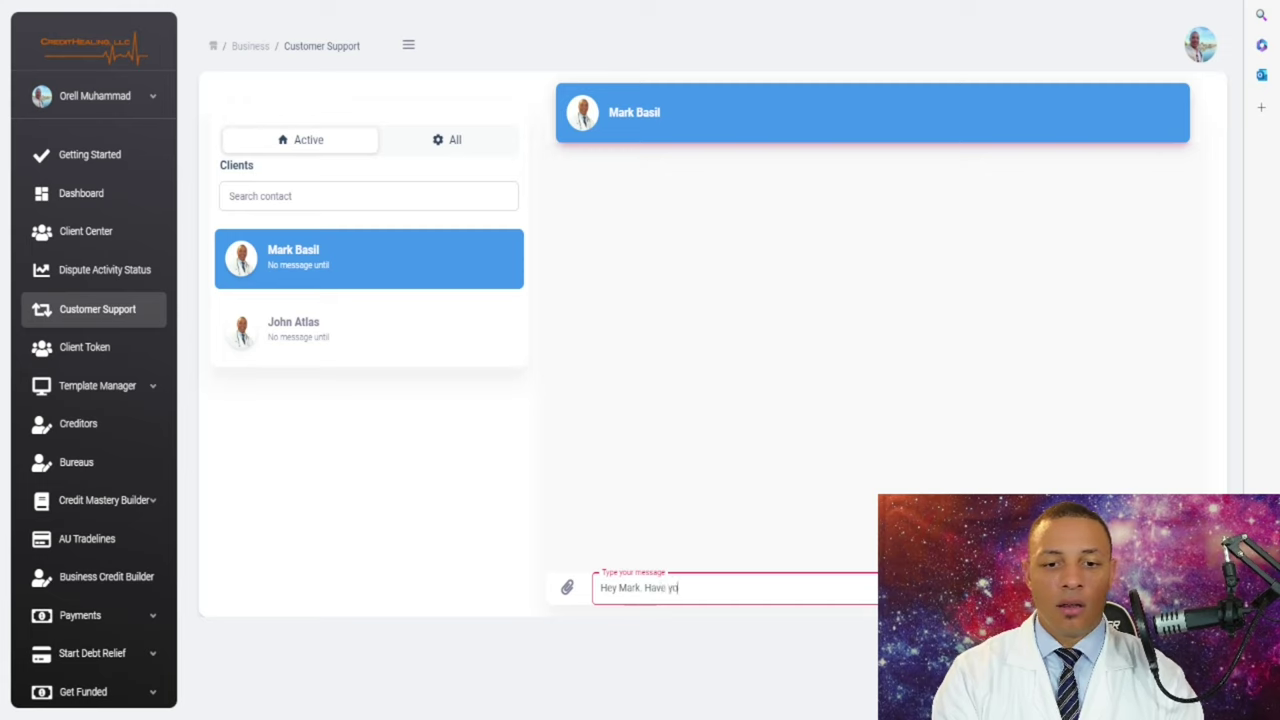
pyautogui.write('u received your l')
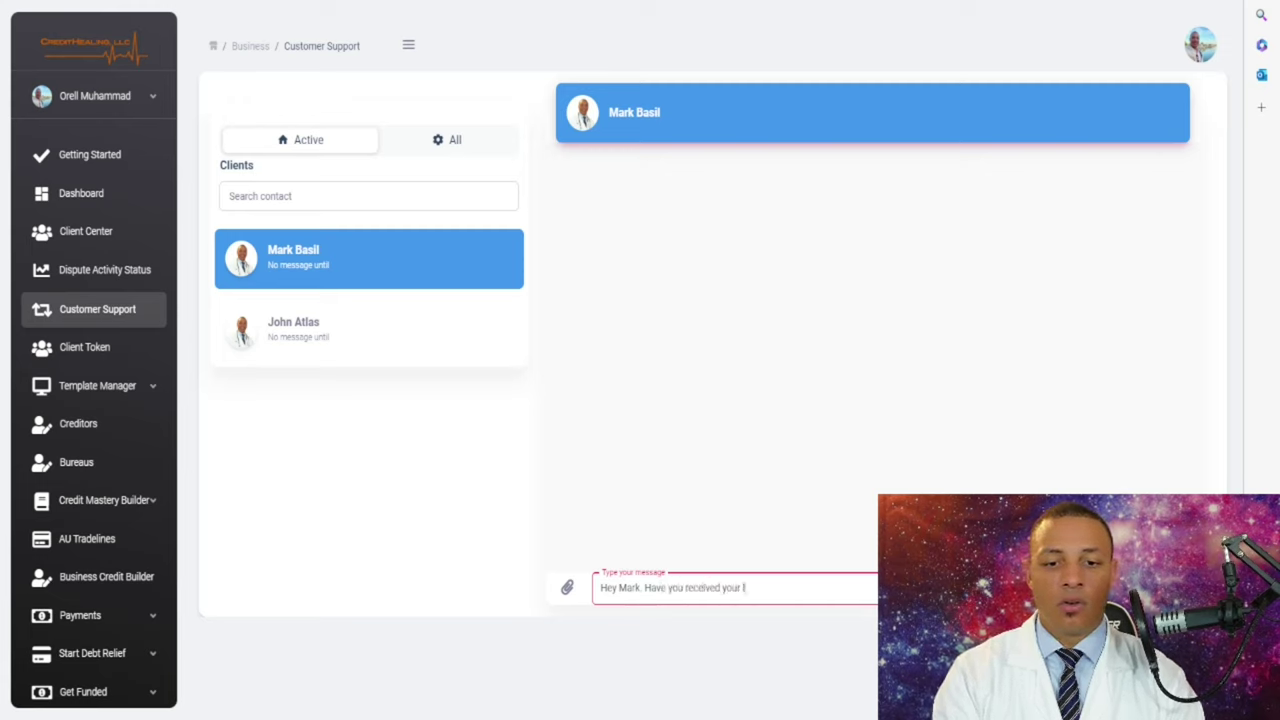
pyautogui.write('etters in the mail?>')
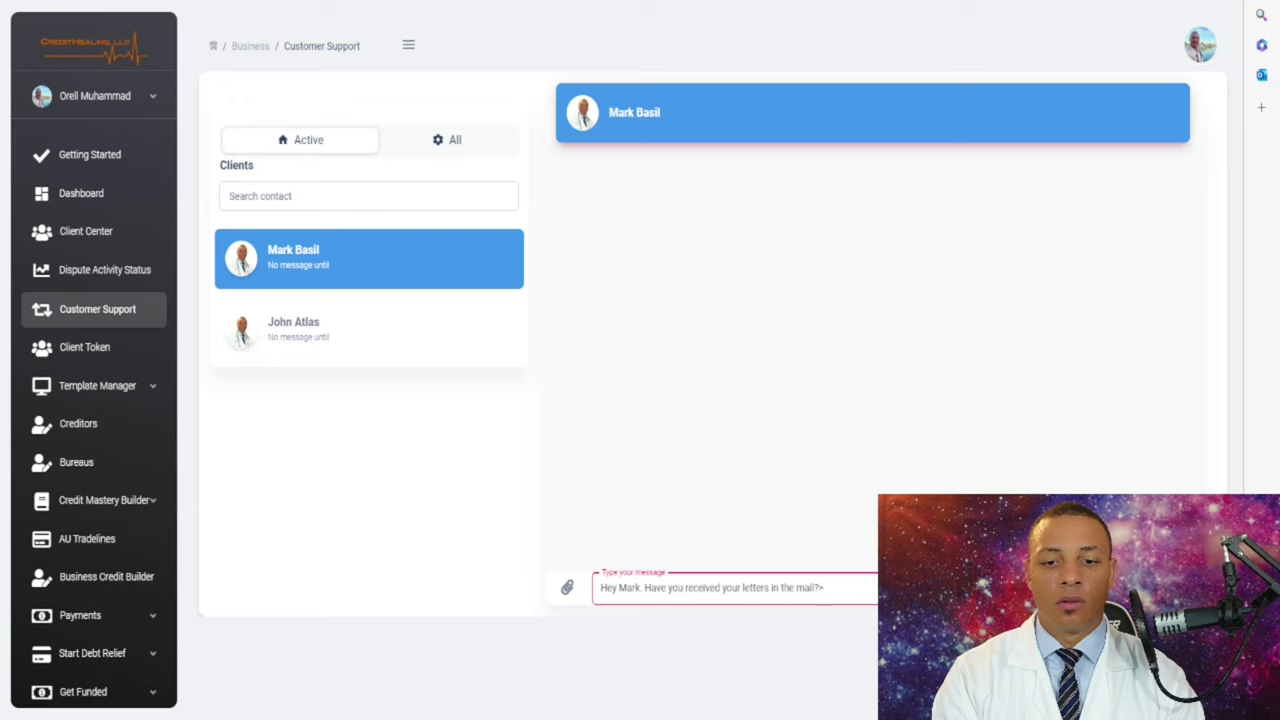
pyautogui.press('BackSpace')
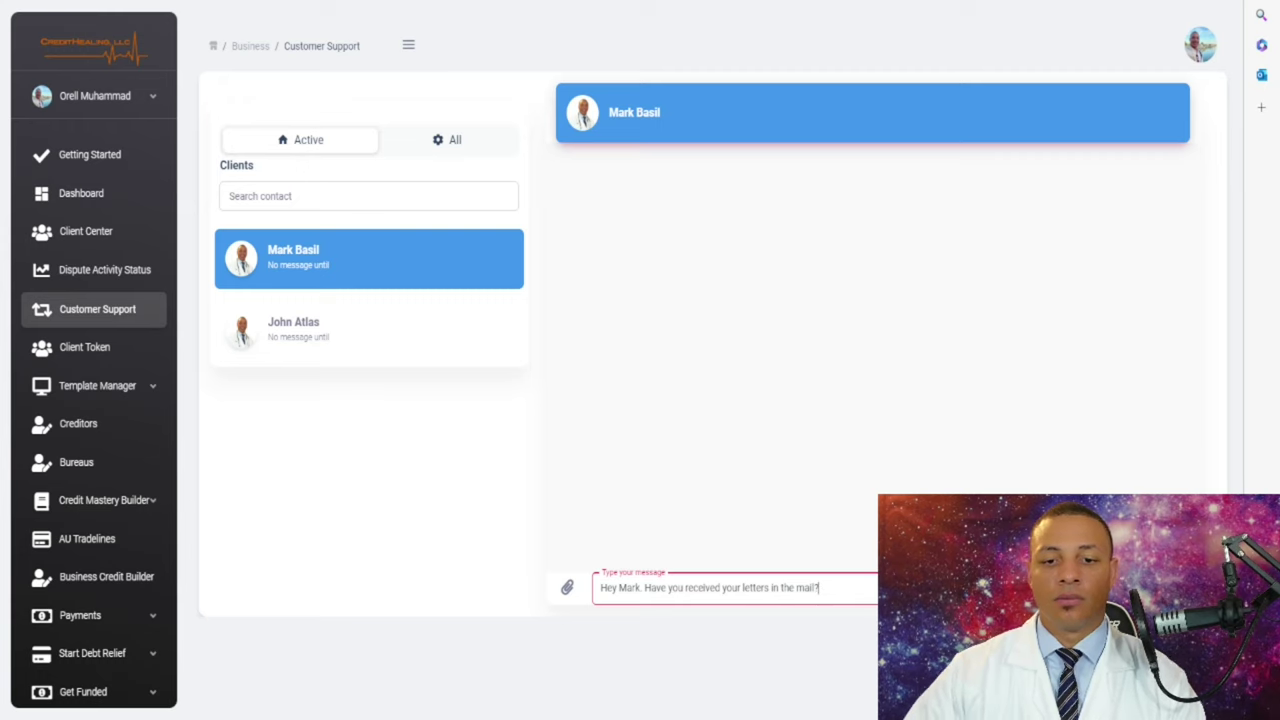
pyautogui.press('Return')
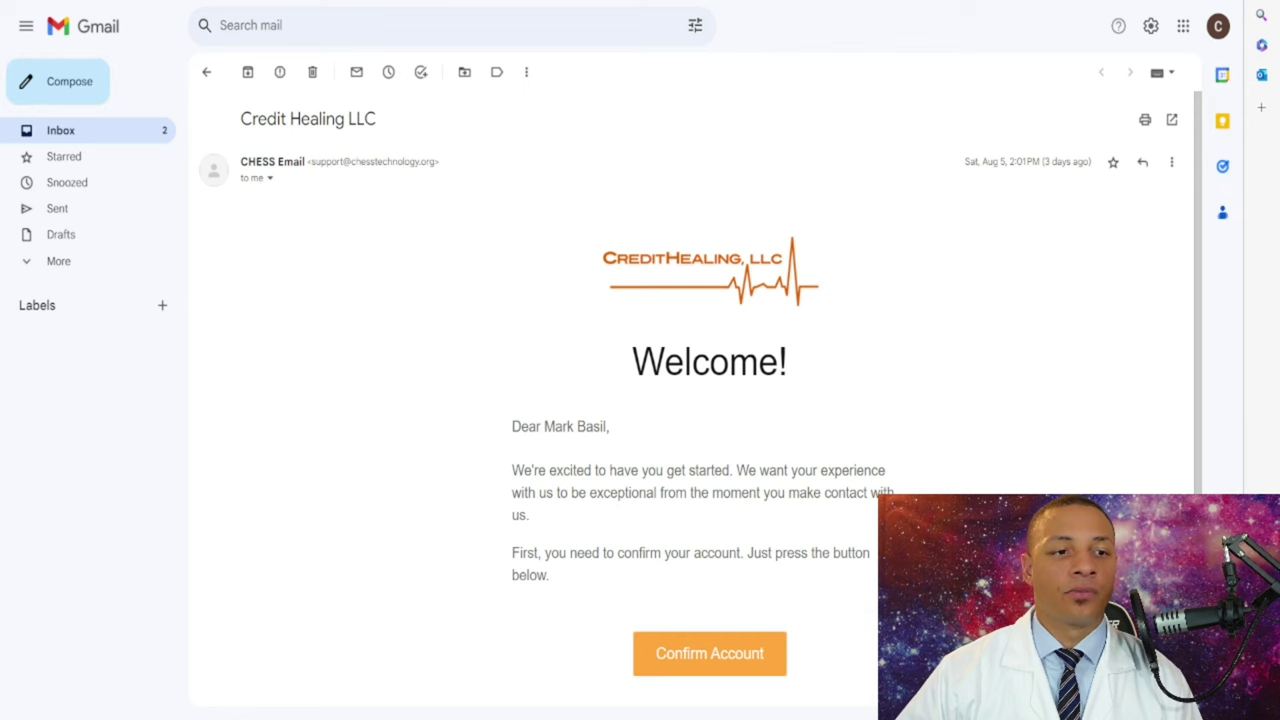
# - From the Gmail inbox, open the Message Notification - Credit Healing LLC email and read its alert
pyautogui.press('u')
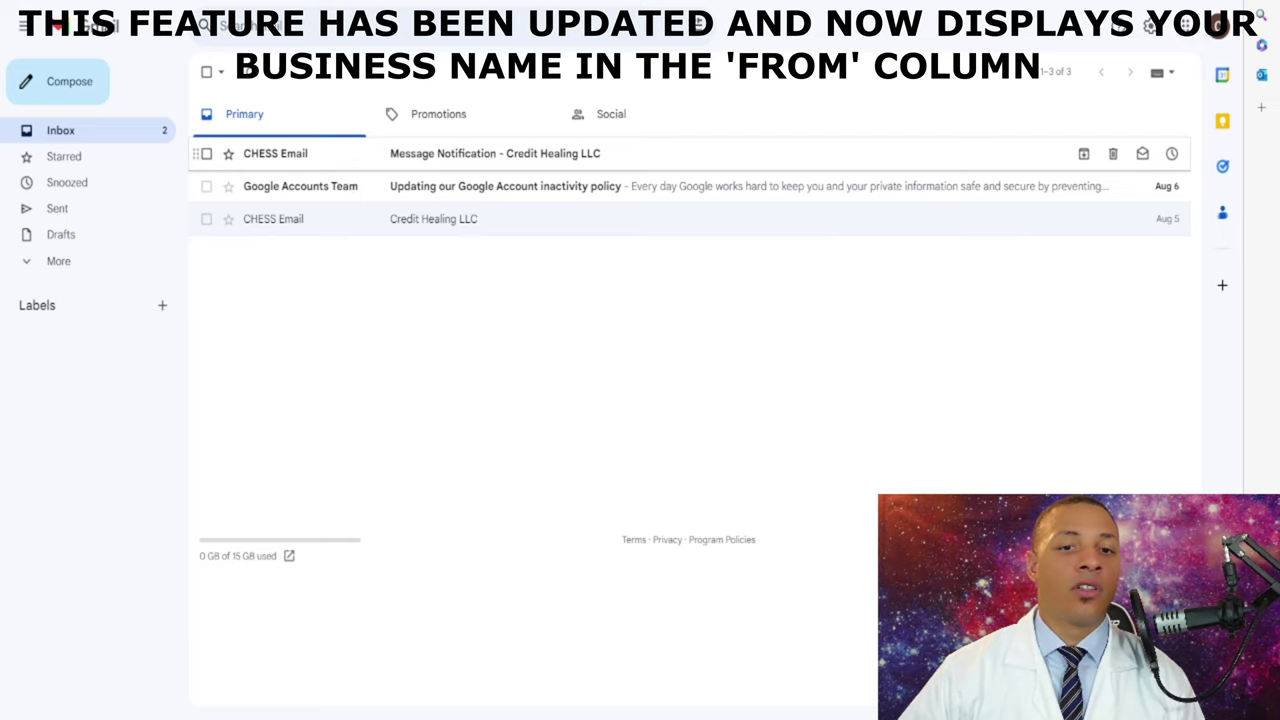
pyautogui.click(495, 153)
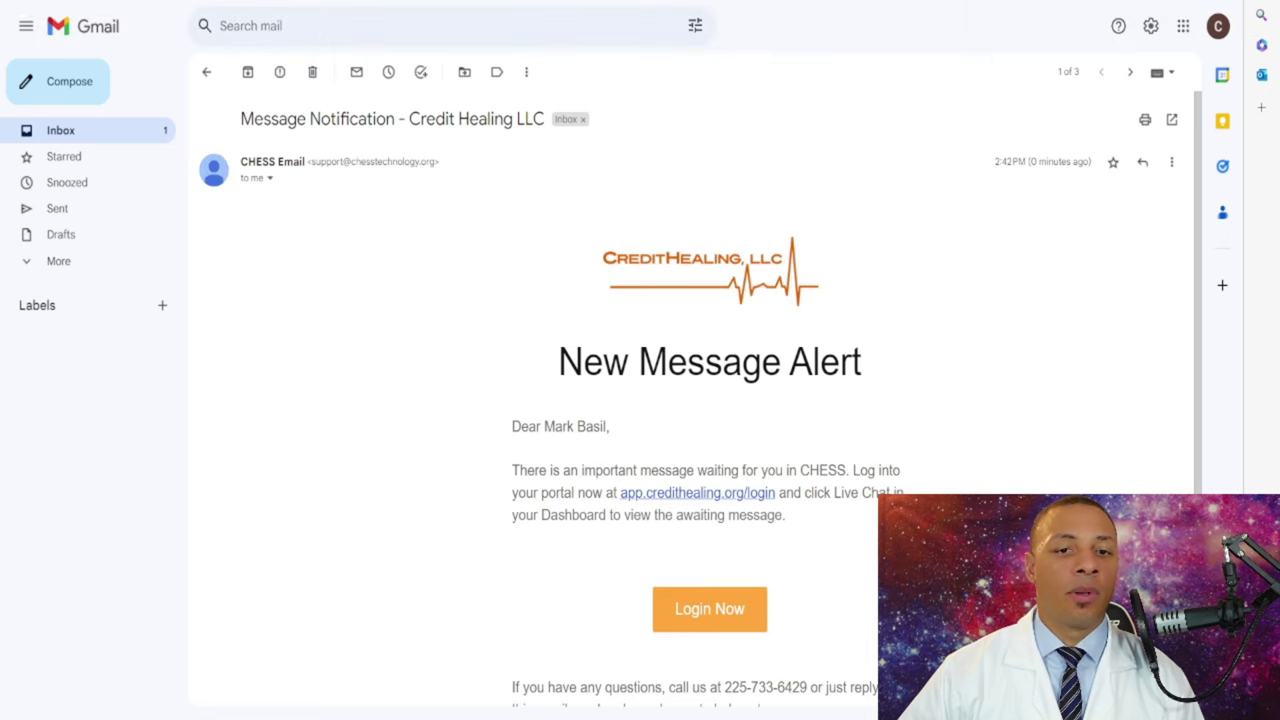
pyautogui.scroll(-1, 700, 400)
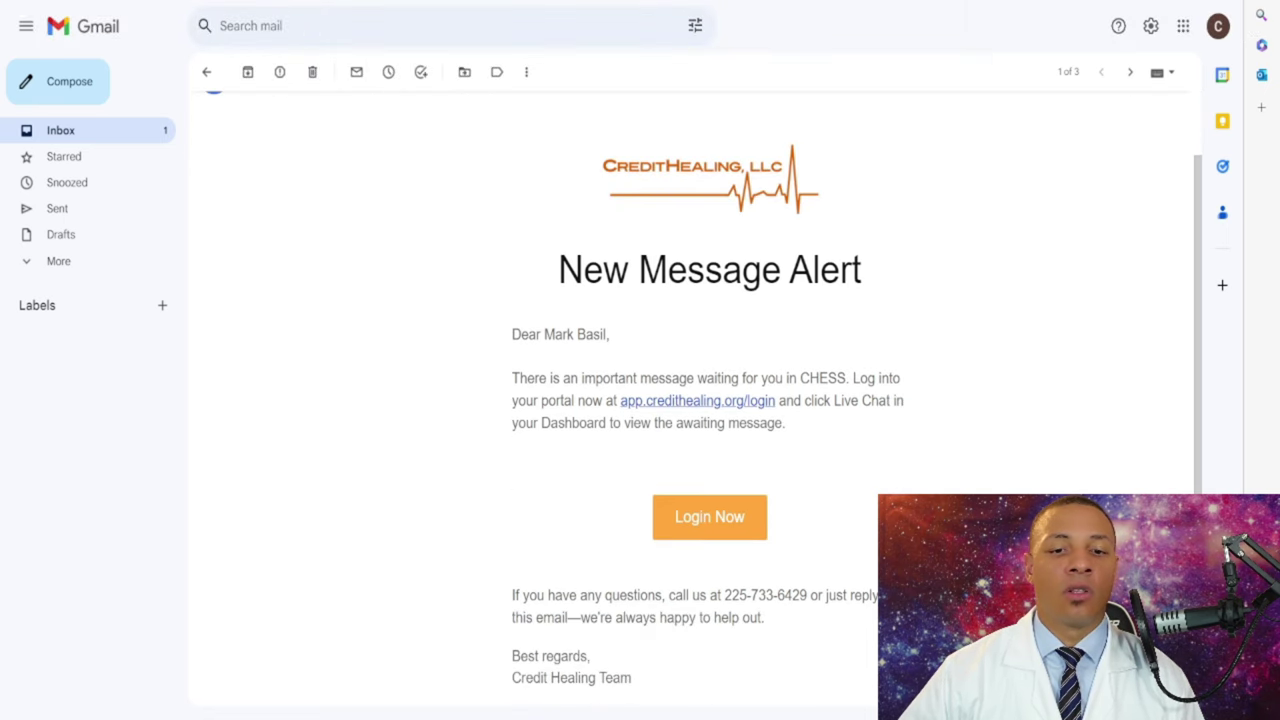
pyautogui.scroll(1, 700, 400)
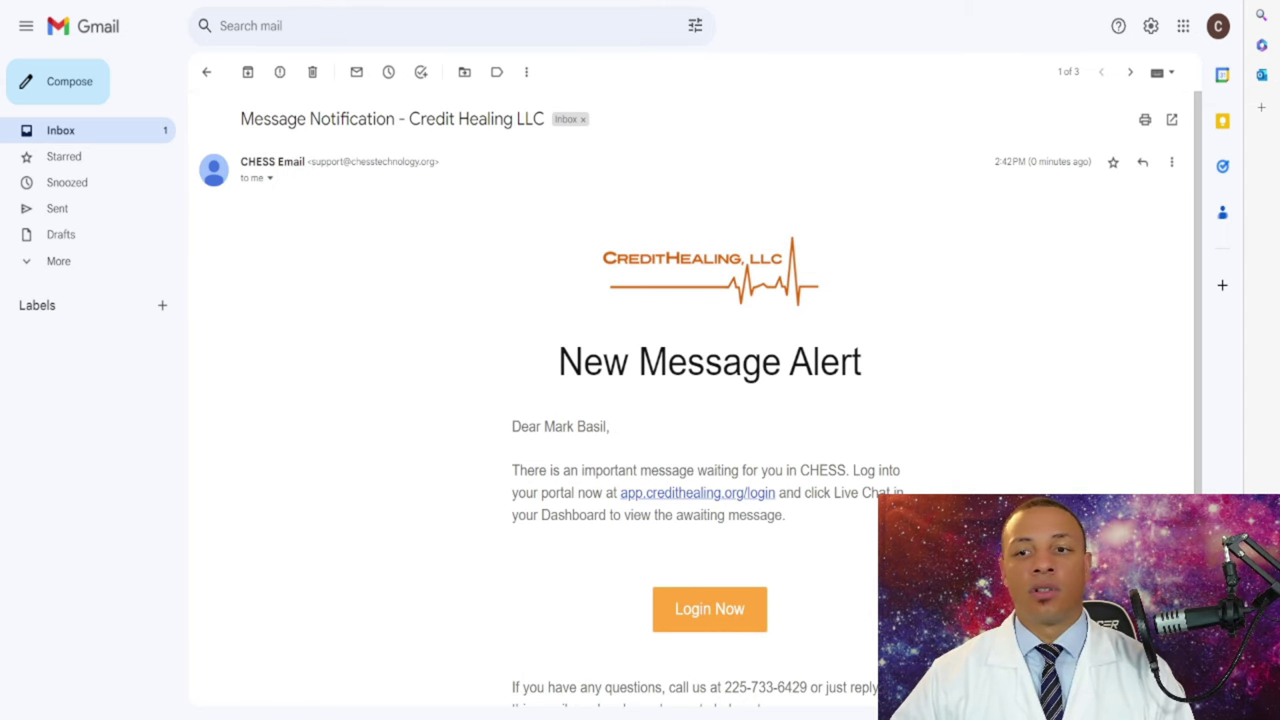
pyautogui.moveTo(1088, 161); pyautogui.dragTo(1030, 161)
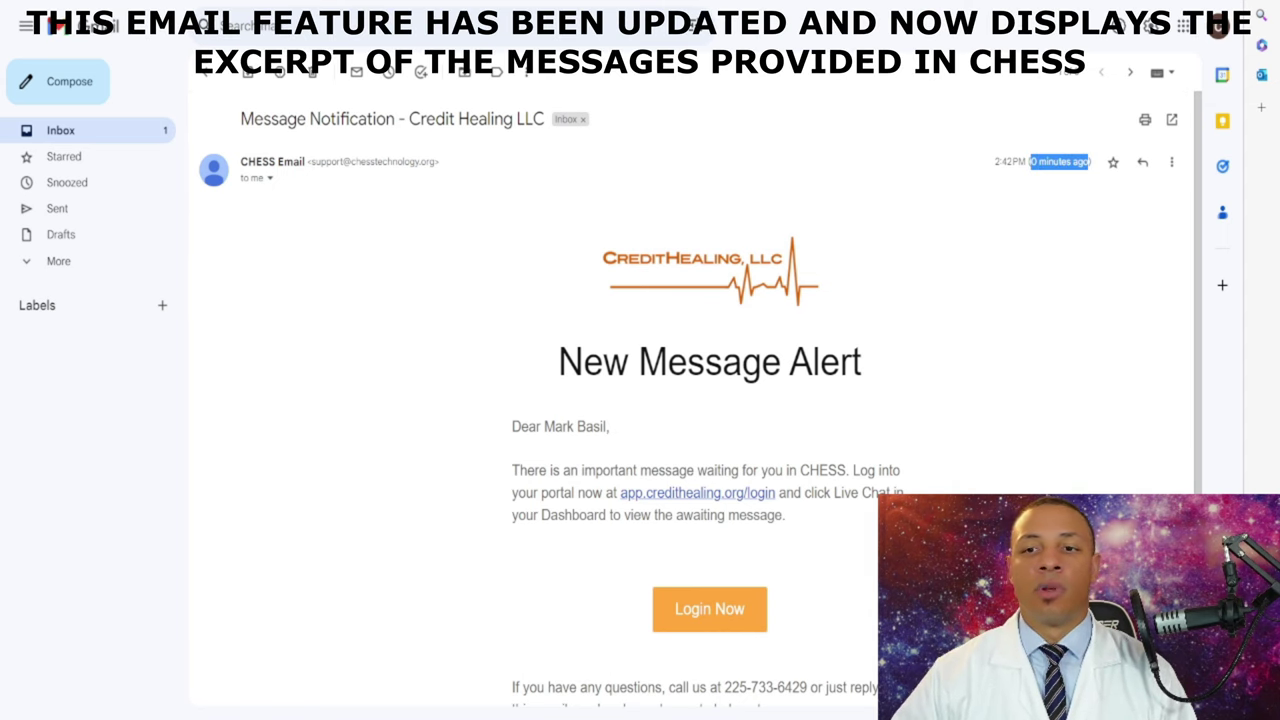
pyautogui.click(1030, 161)
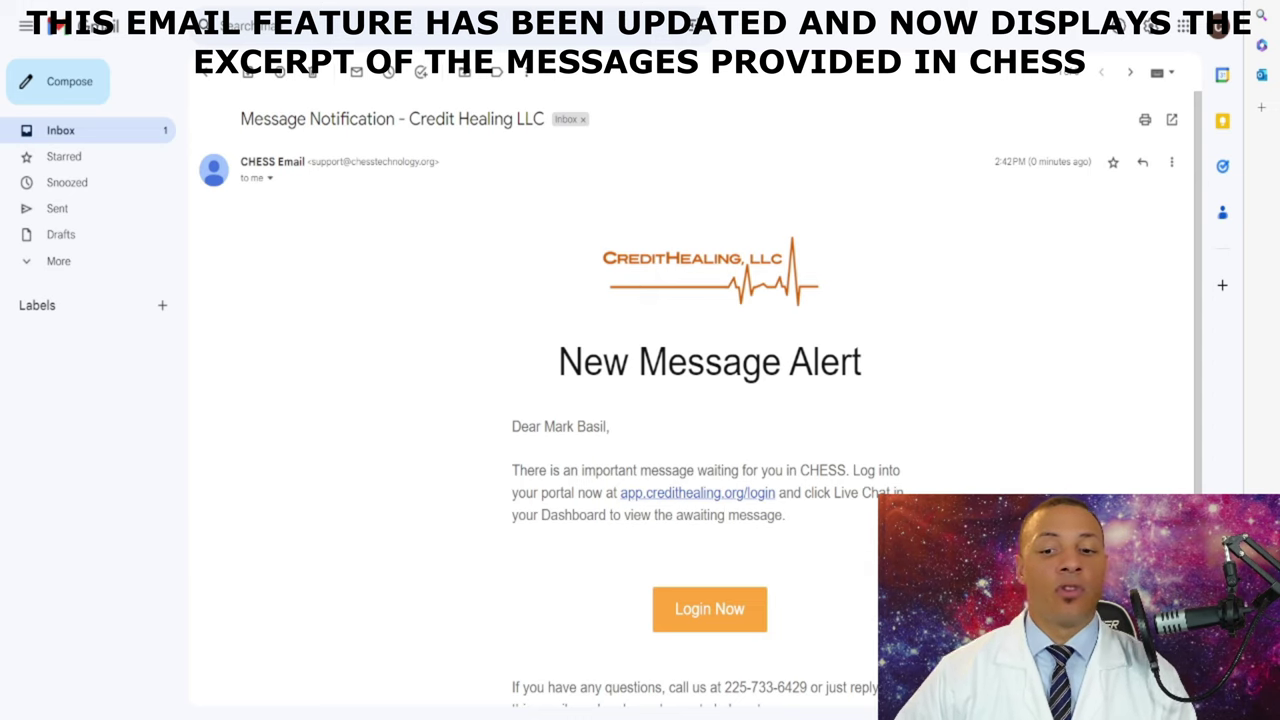
pyautogui.scroll(-2, 700, 400)
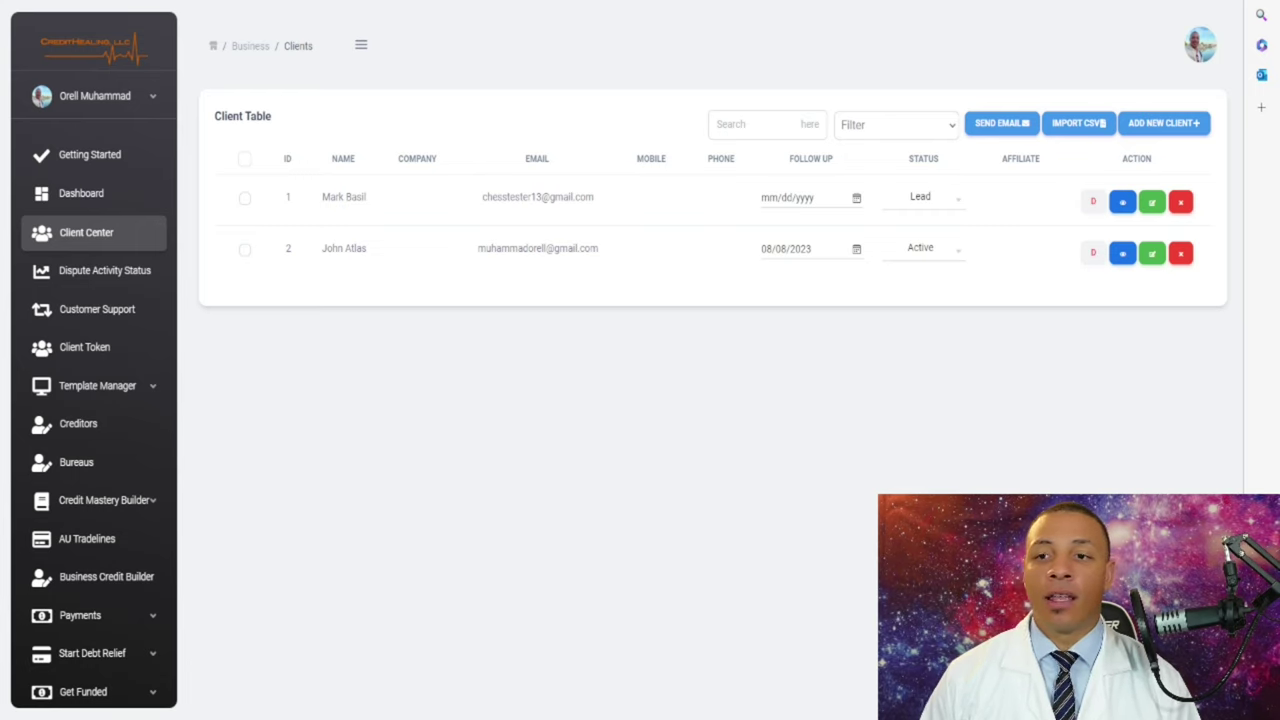
# - Select both clients in the Client Table and start a new email addressed to them
pyautogui.click(244, 158)
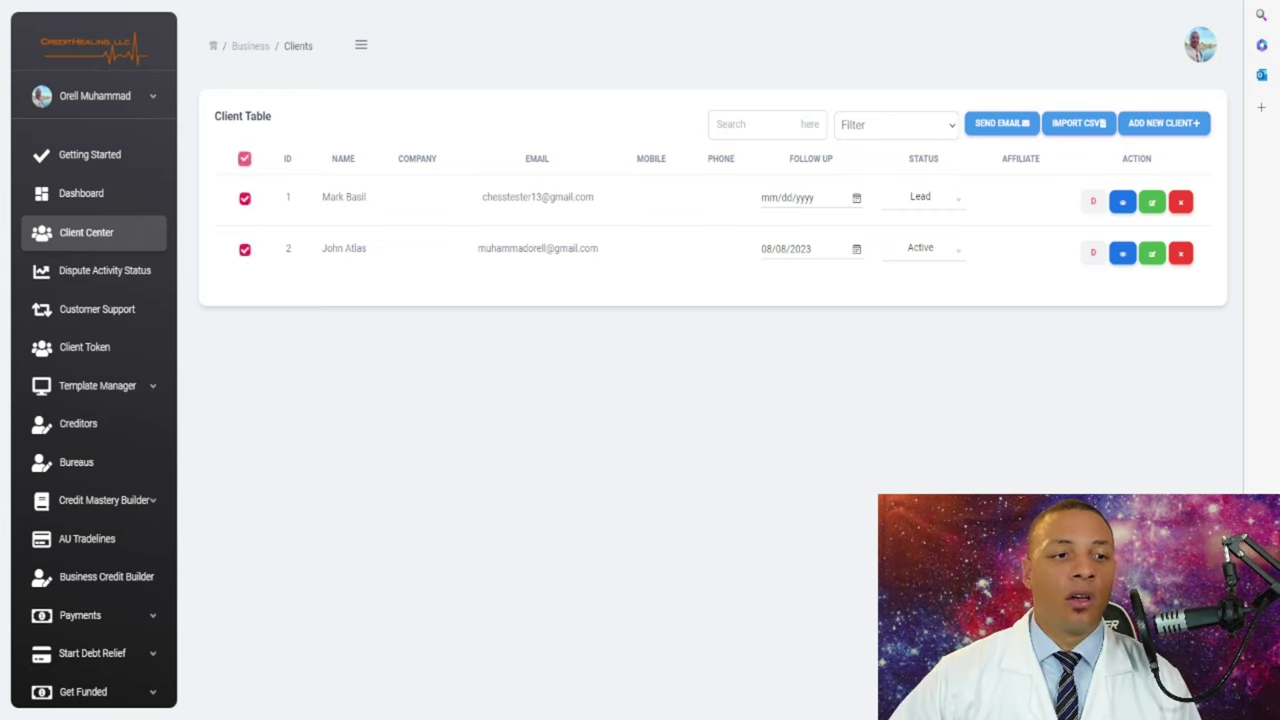
pyautogui.press('space')
pyautogui.press('space')
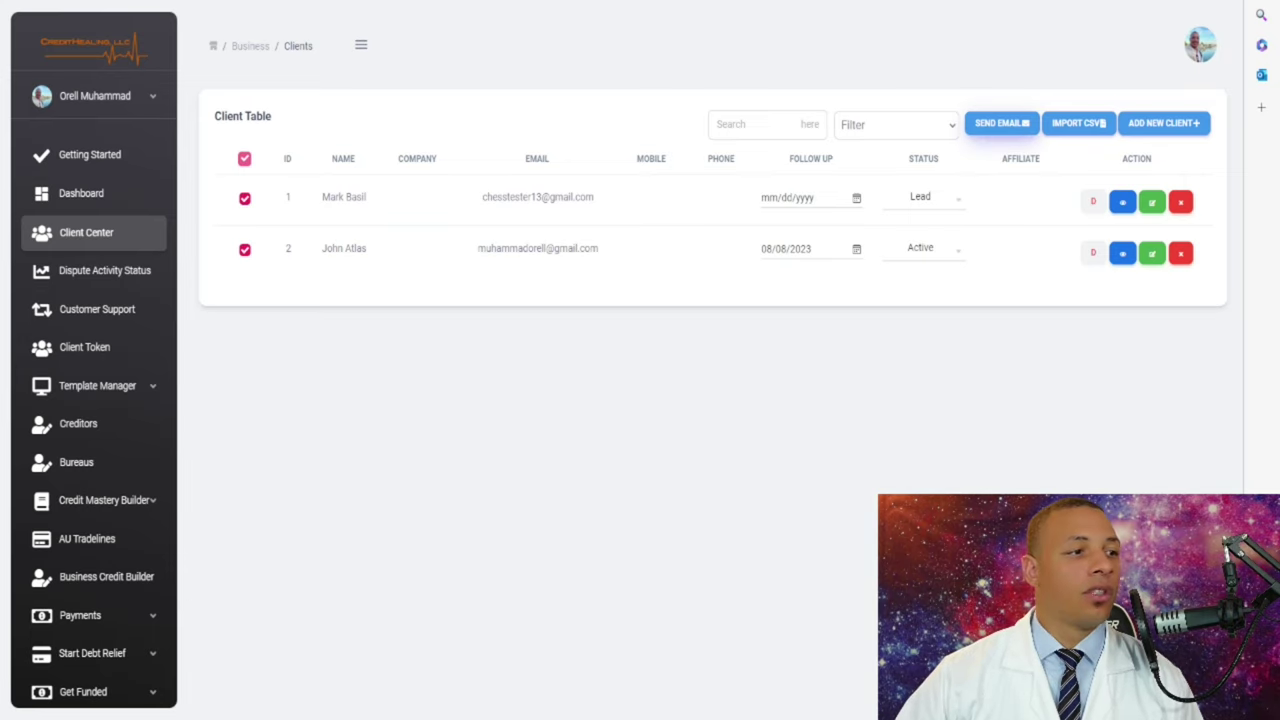
pyautogui.click(1001, 123)
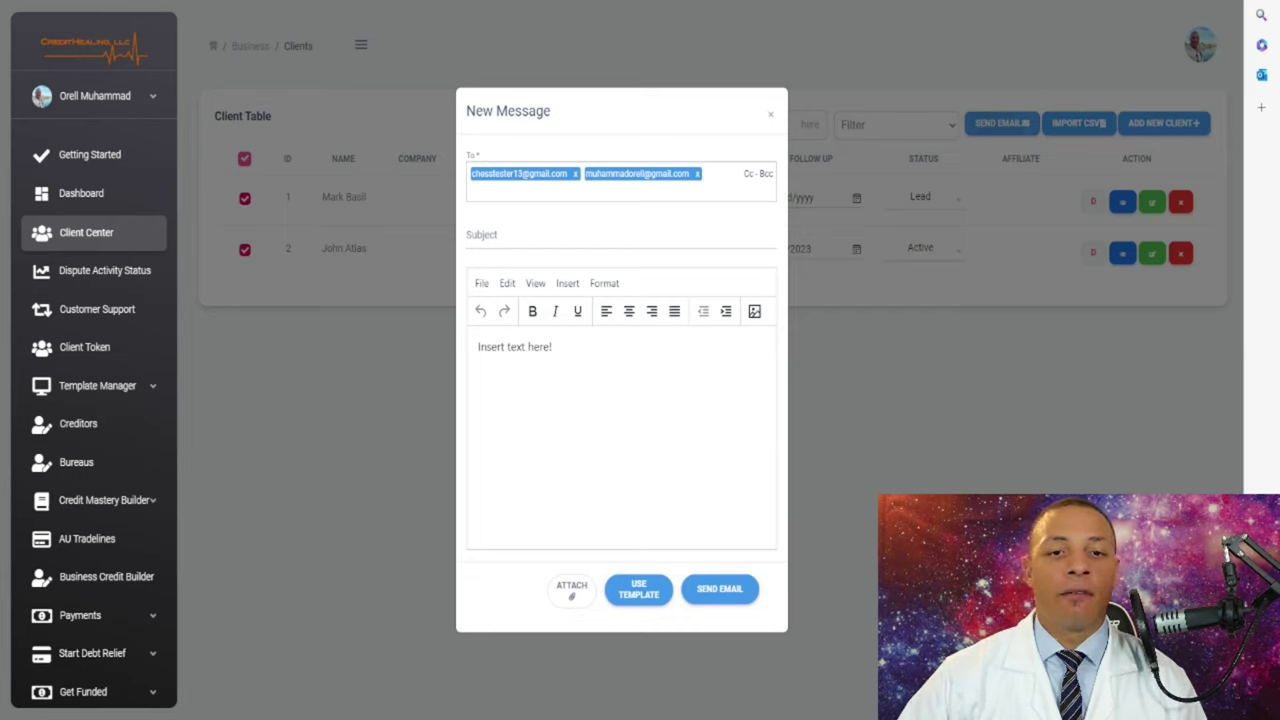
# - Enter the subject 'Credit Boosts!' and replace the body placeholder with 'Hey Guys!'
pyautogui.click(620, 238)
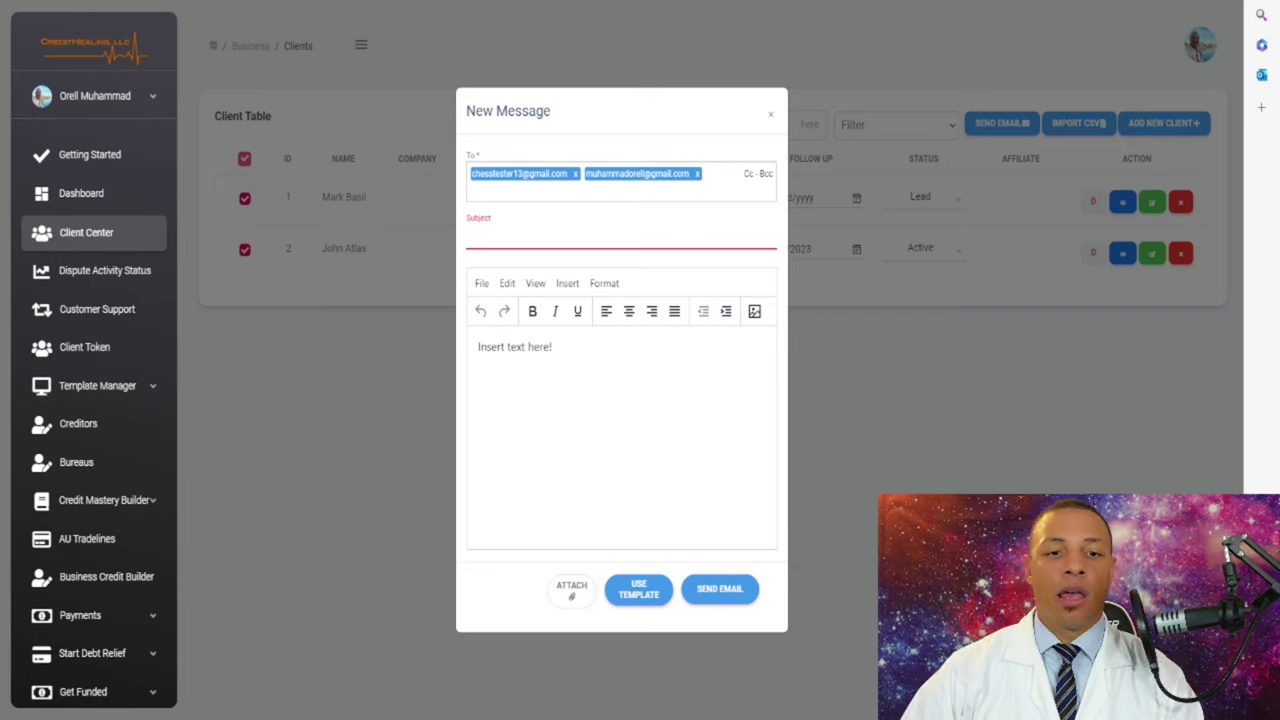
pyautogui.write('C')
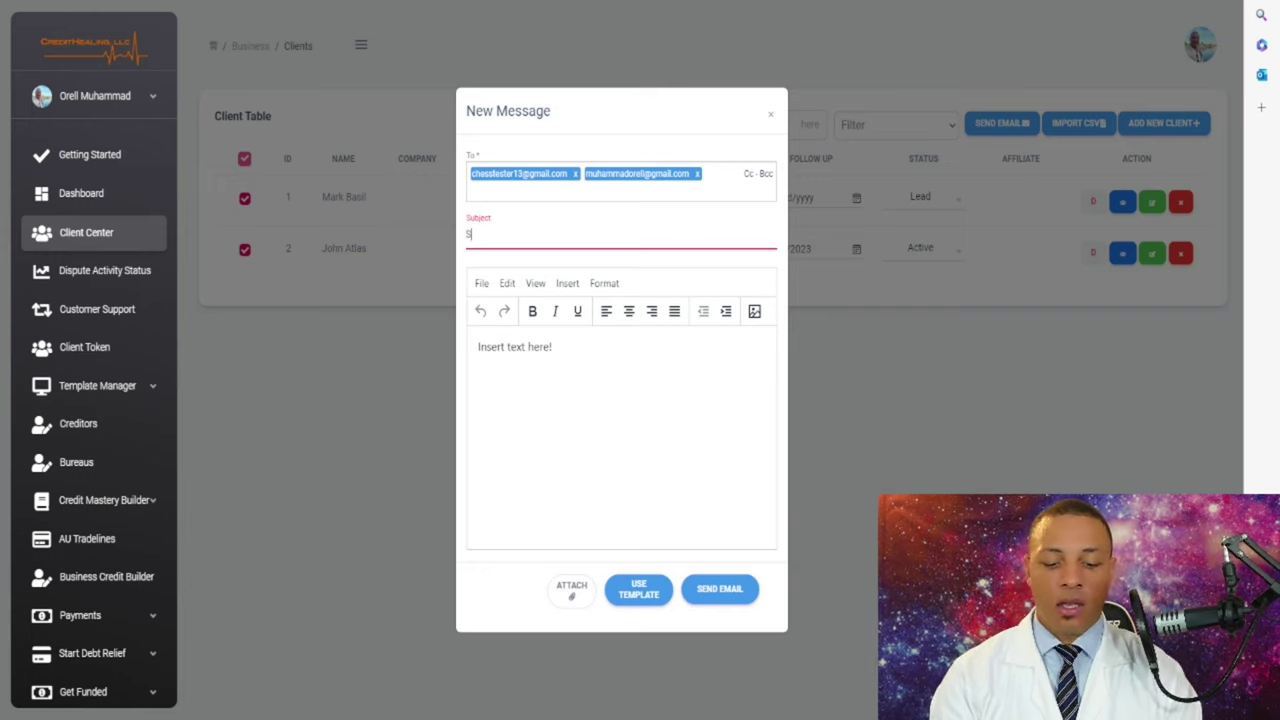
pyautogui.write('r')
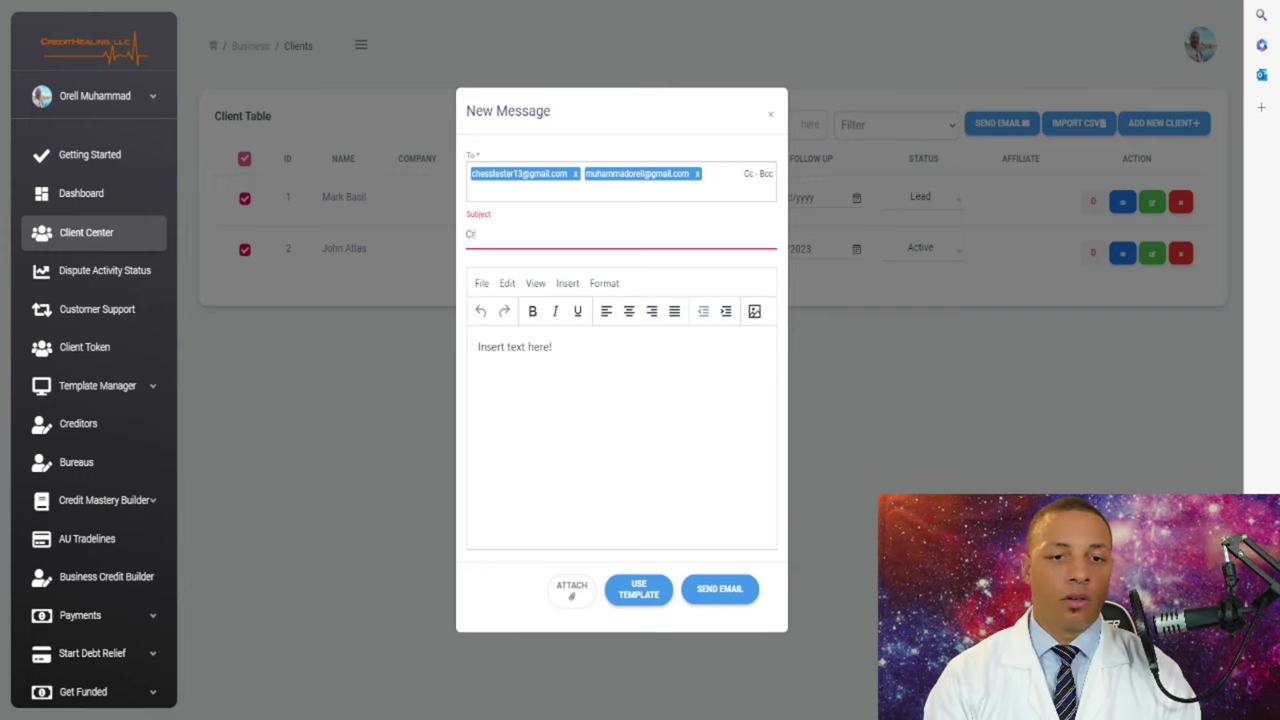
pyautogui.write('edit')
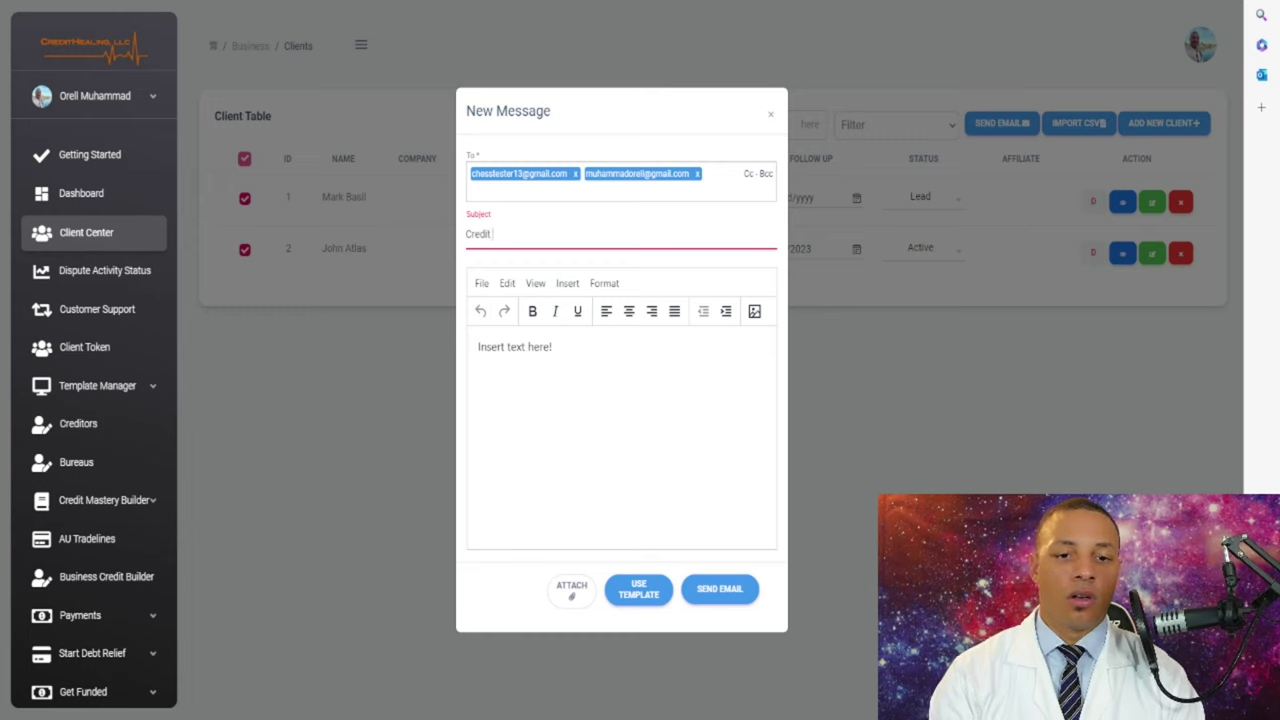
pyautogui.write(' Boosts')
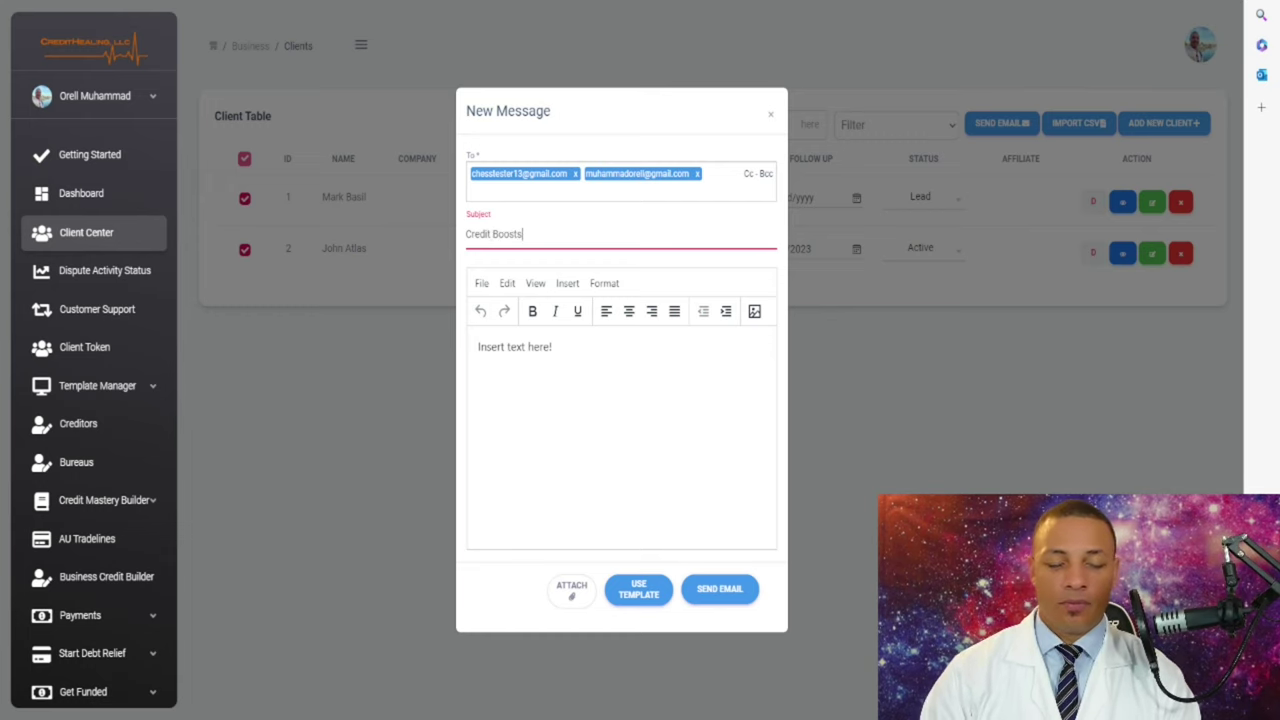
pyautogui.write('!')
pyautogui.moveTo(552, 346); pyautogui.dragTo(477, 346)
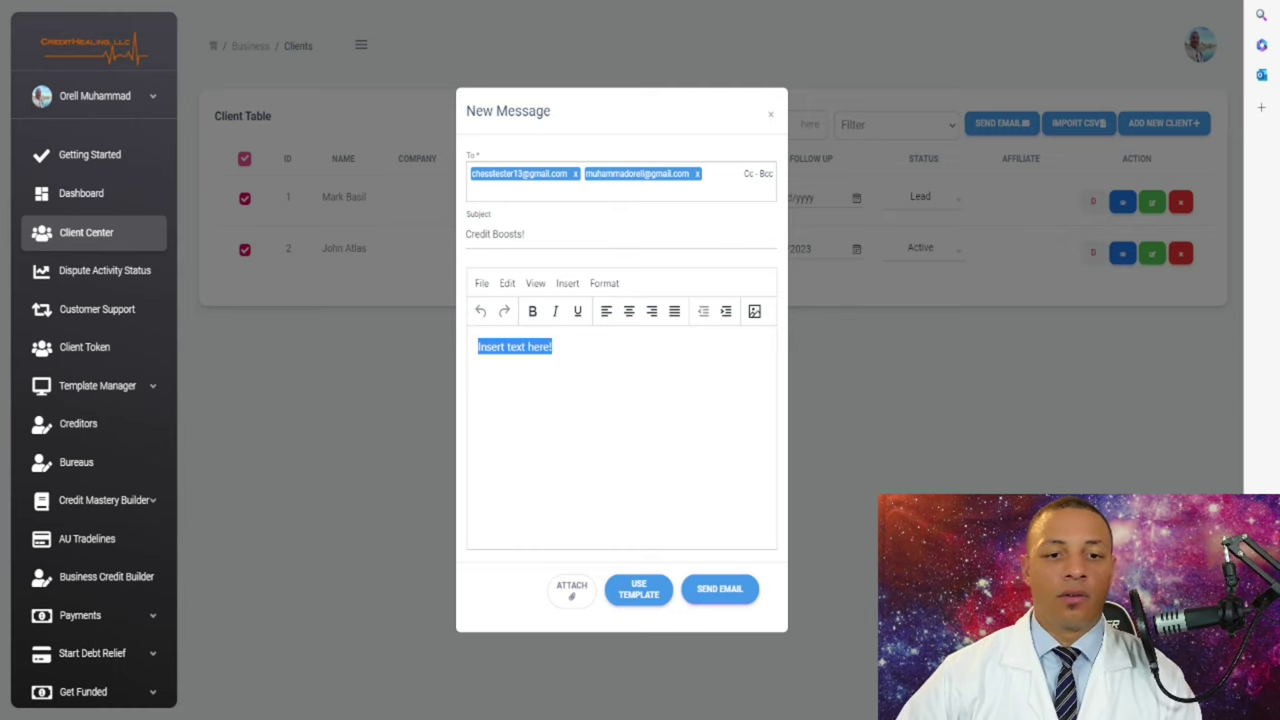
pyautogui.press('BackSpace')
pyautogui.write('H')
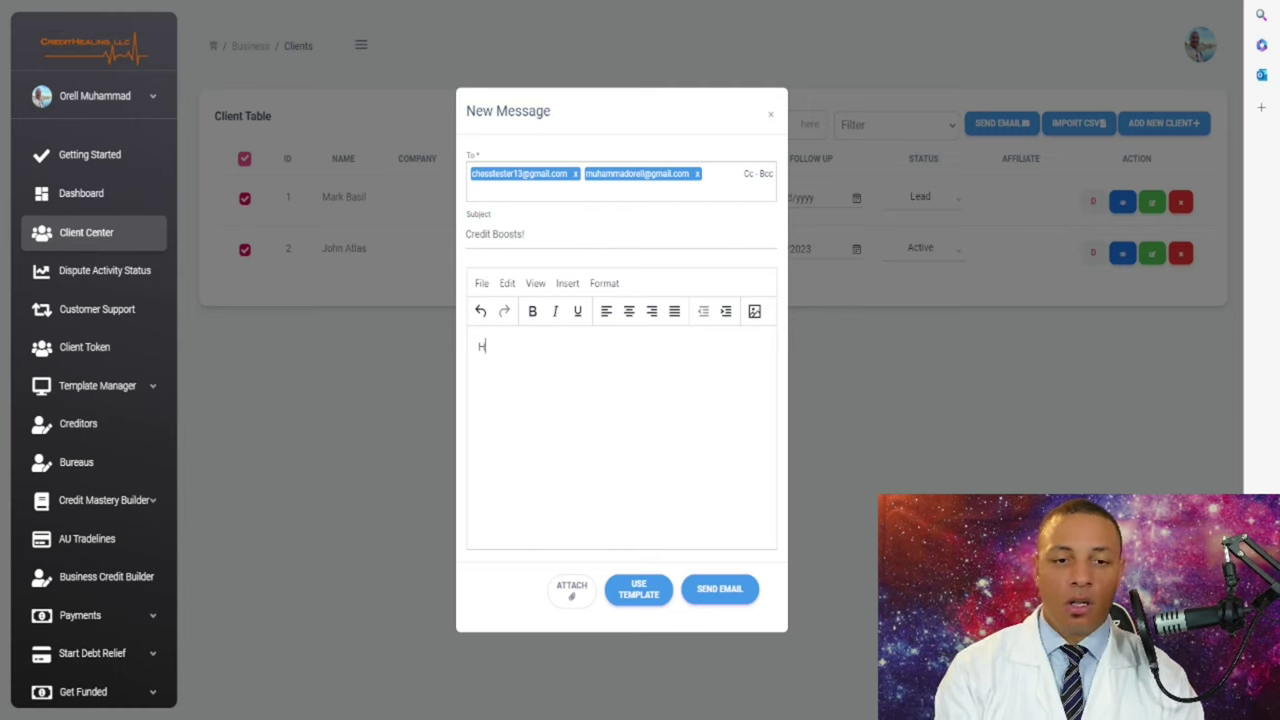
pyautogui.write('ey Guys')
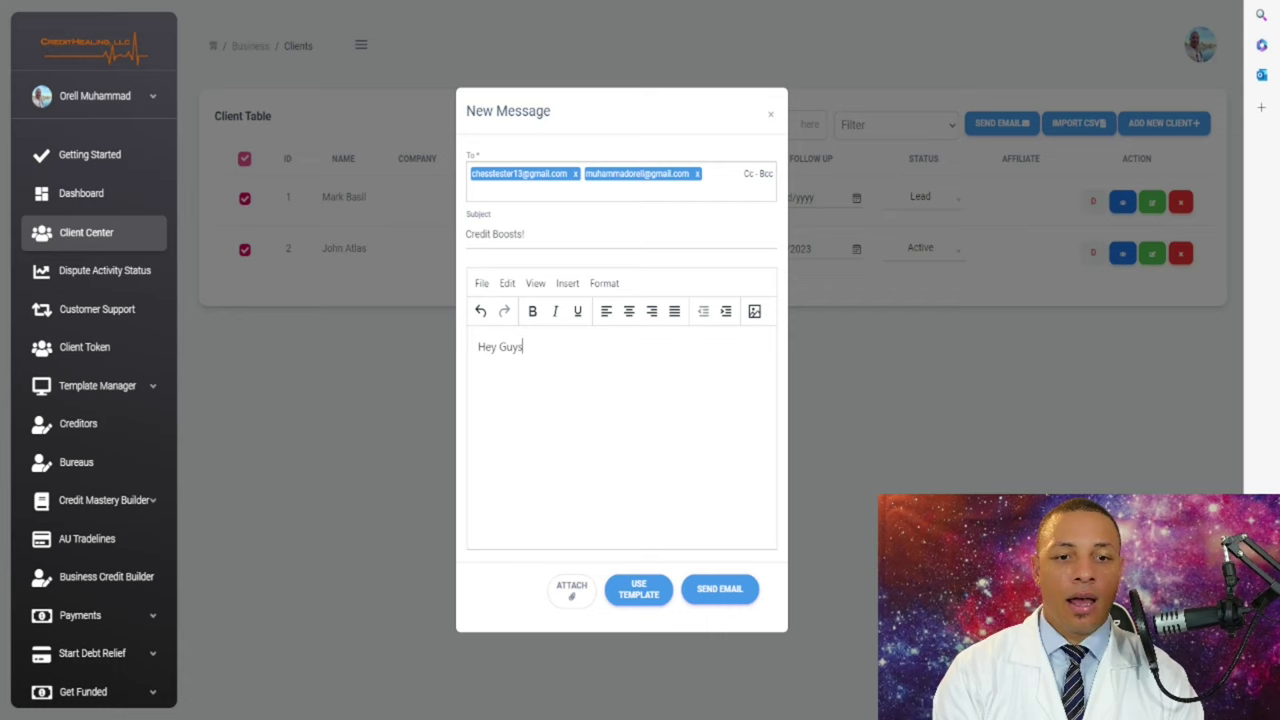
pyautogui.press('Return')
pyautogui.press('Return')
pyautogui.press('BackSpace')
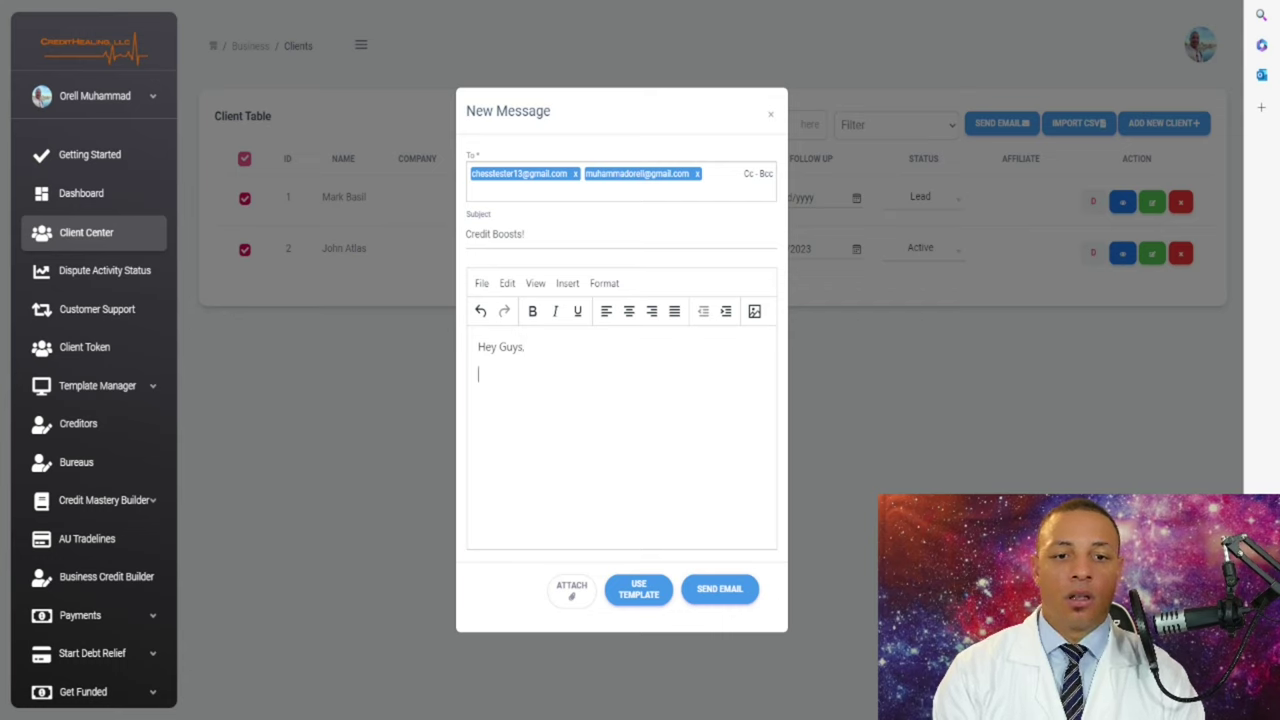
pyautogui.press('BackSpace')
pyautogui.write('!')
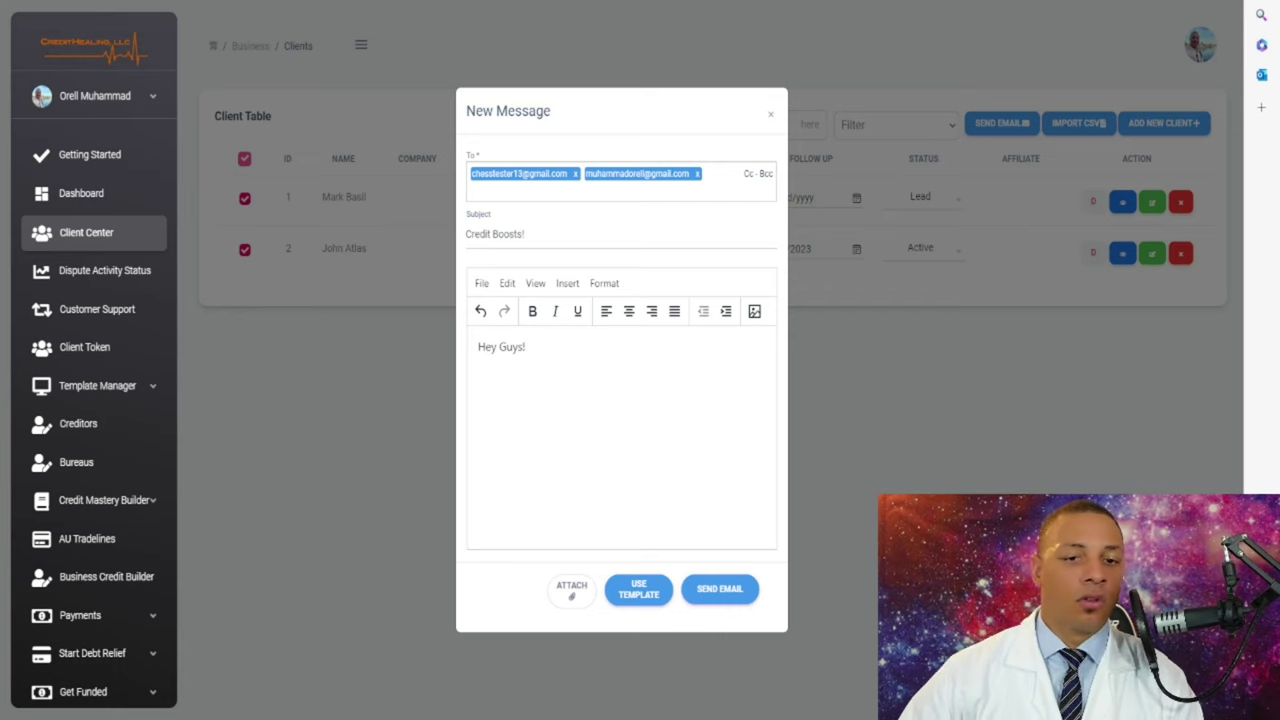
# - Make the 'Hey Guys!' greeting bold and underlined
pyautogui.moveTo(529, 347); pyautogui.dragTo(477, 347)
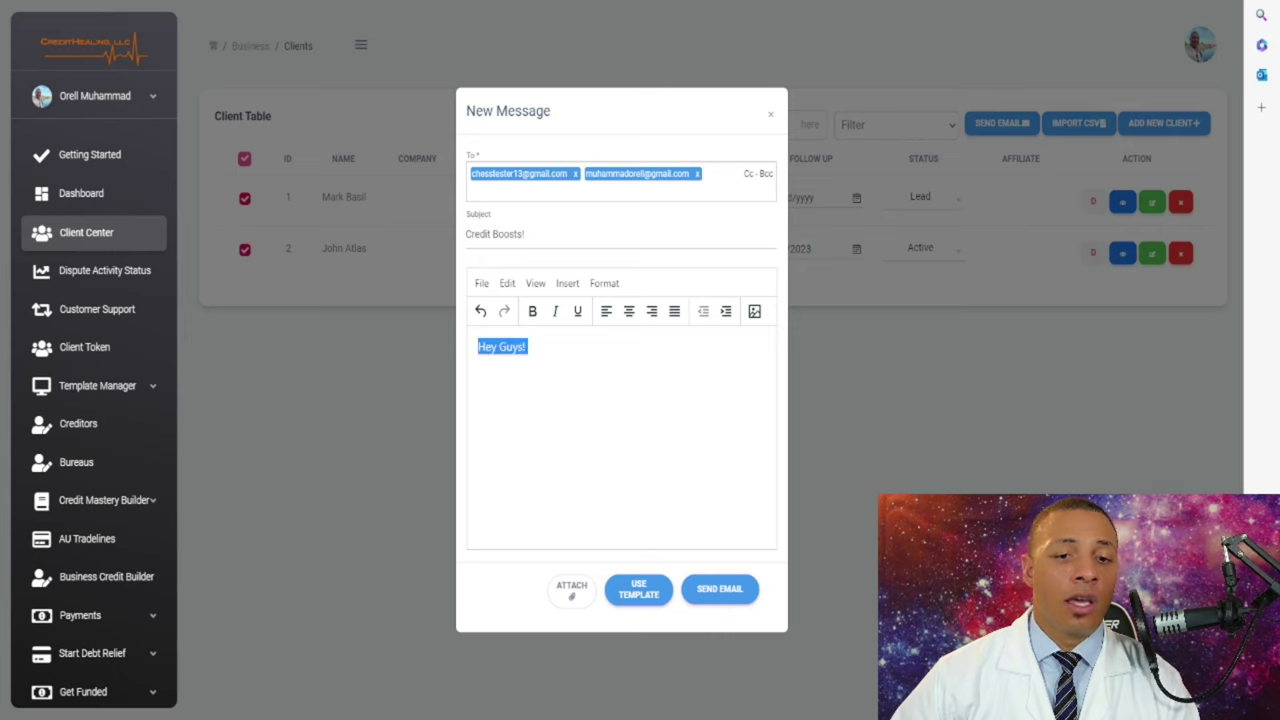
pyautogui.hotkey('ctrl', 'b')
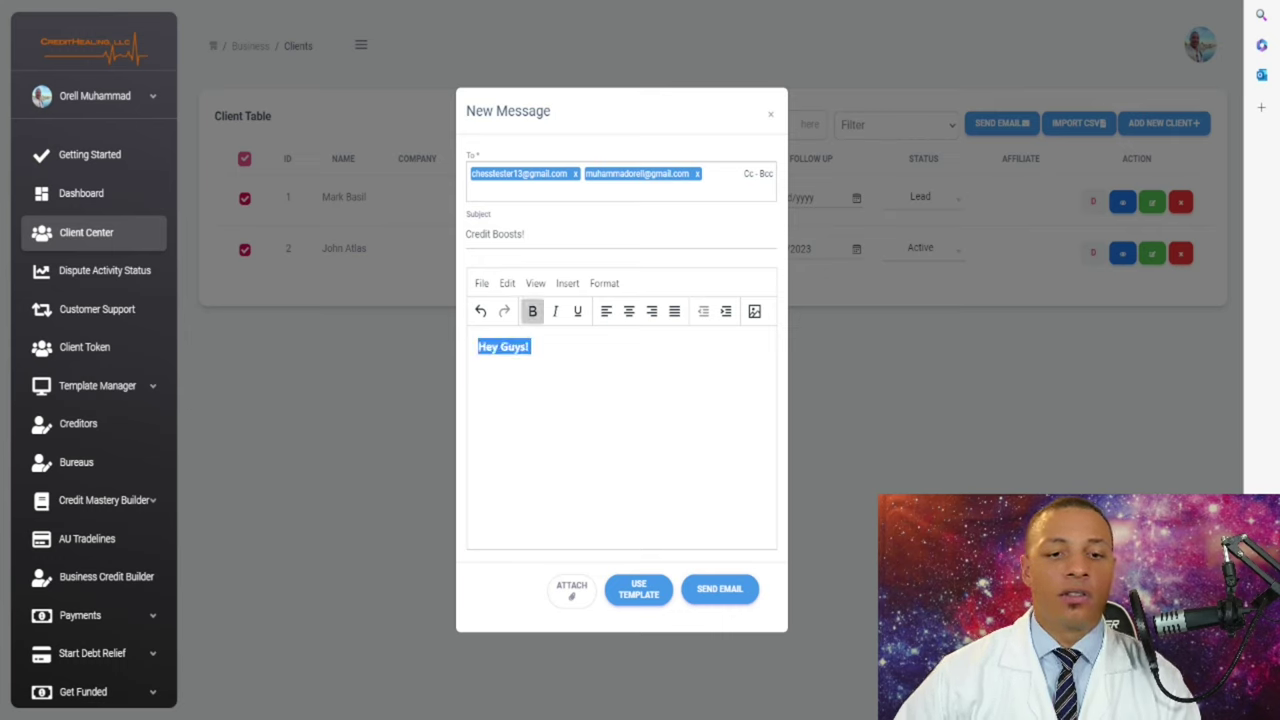
pyautogui.hotkey('ctrl', 'u')
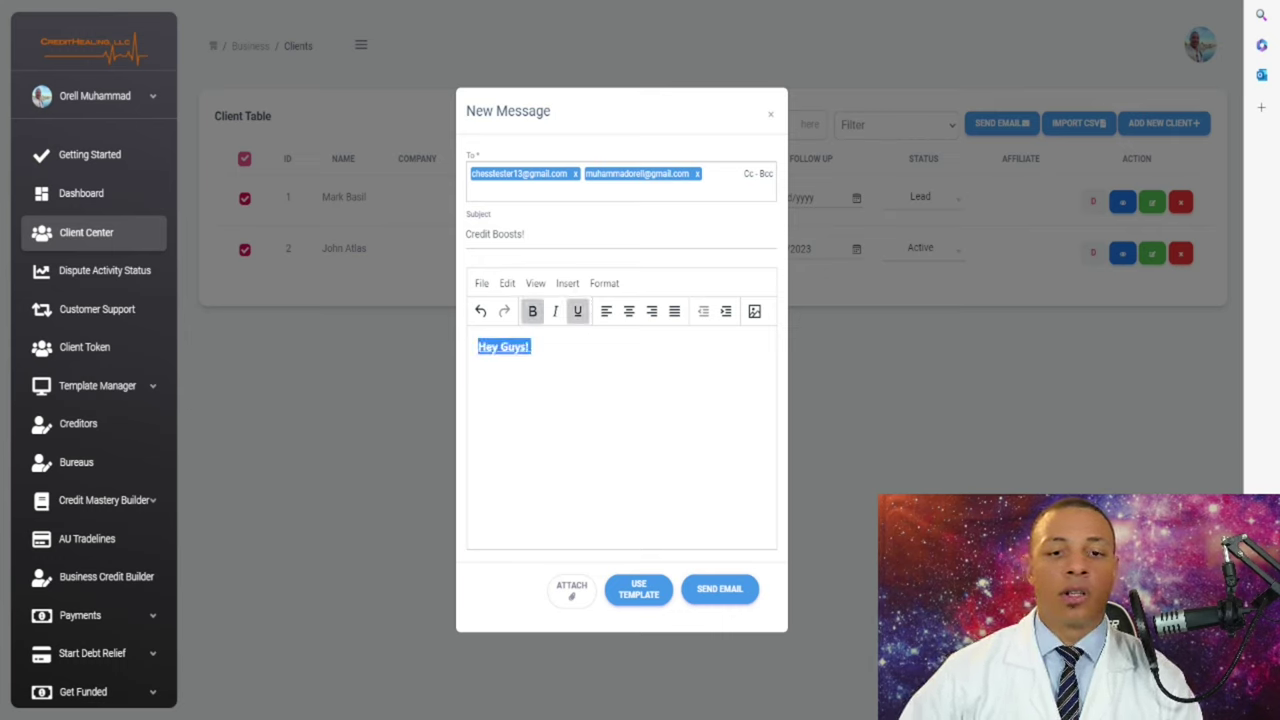
pyautogui.click(532, 347)
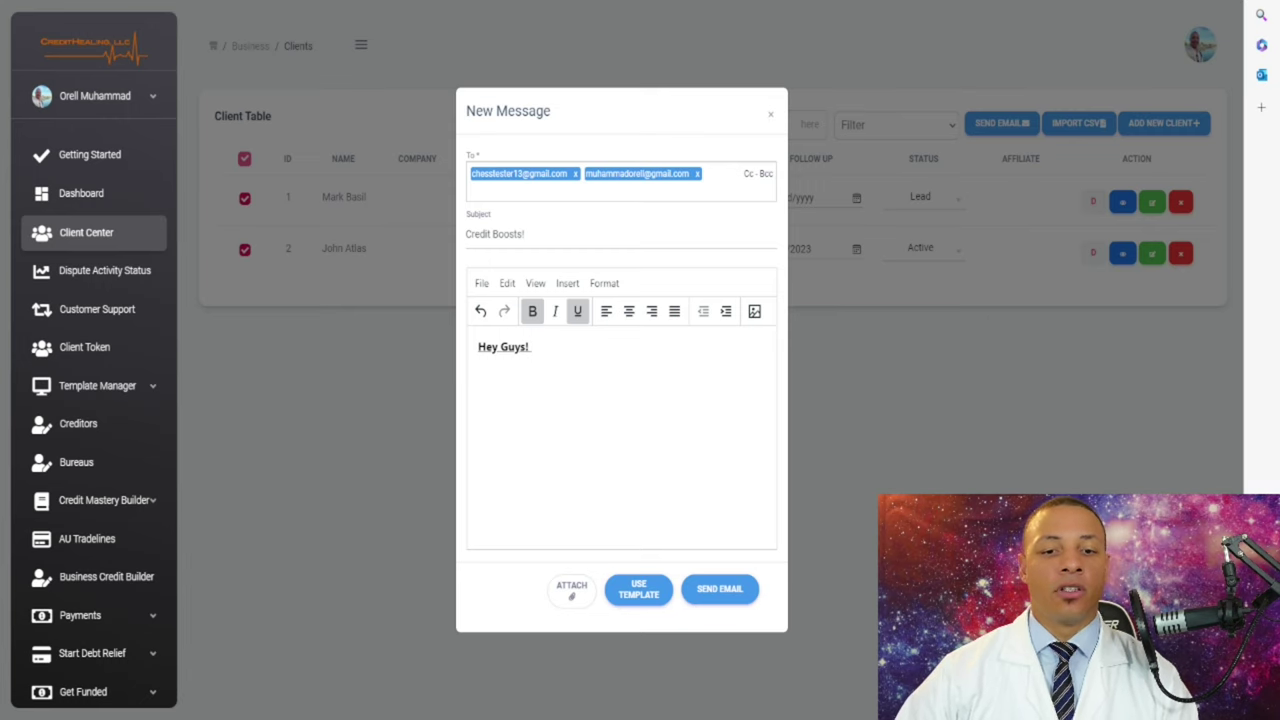
pyautogui.hotkey('ctrl', 'a')
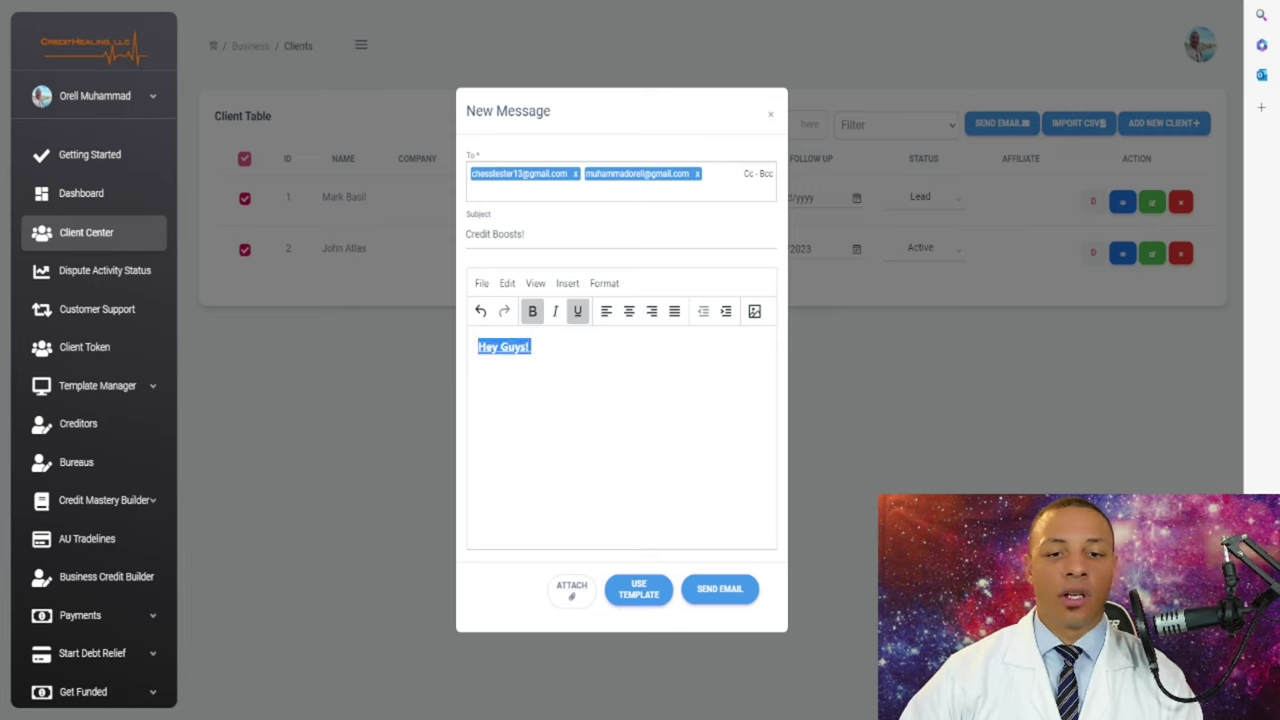
# - Clear the email body and pick the Marketing Emails template category
pyautogui.press('BackSpace')
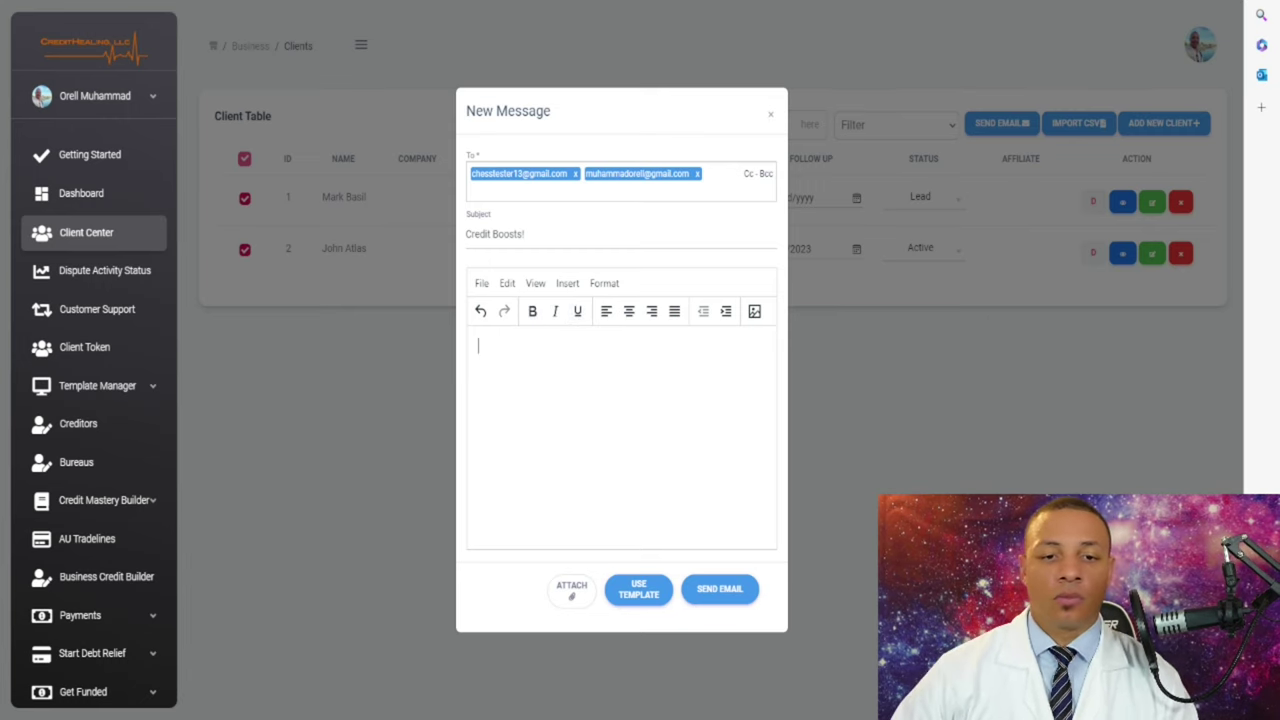
pyautogui.click(638, 589)
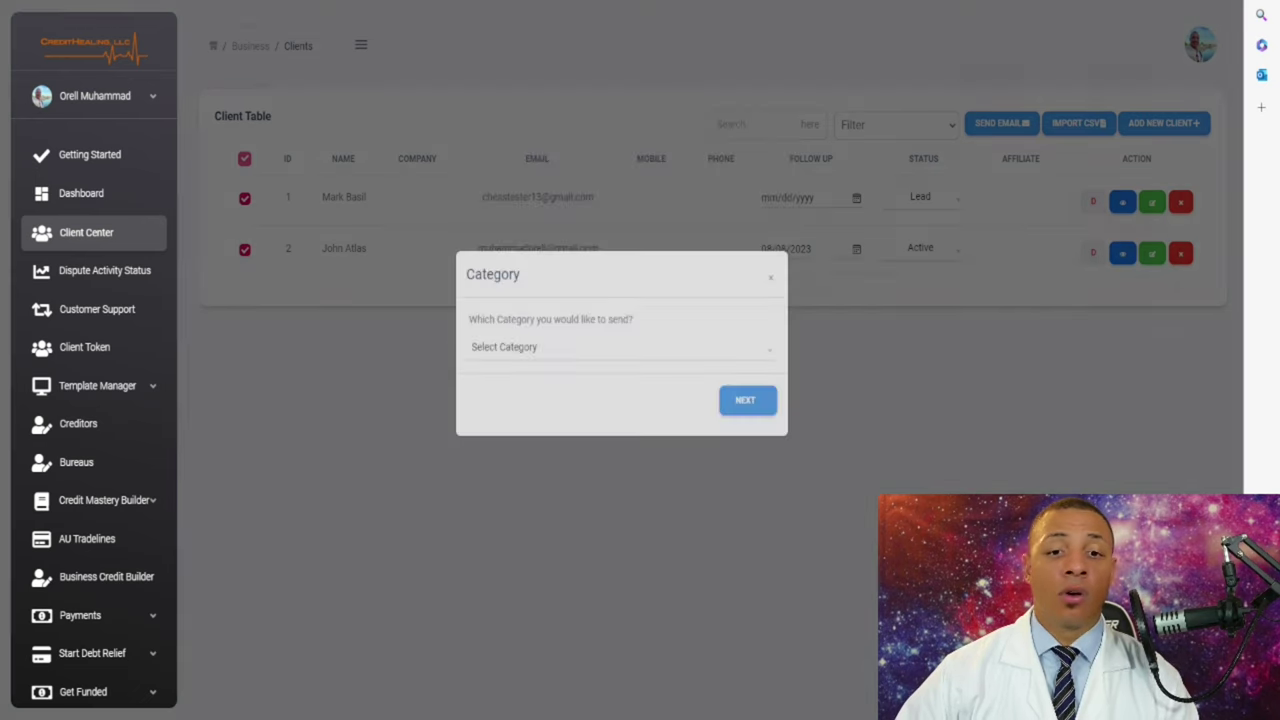
pyautogui.click(620, 363)
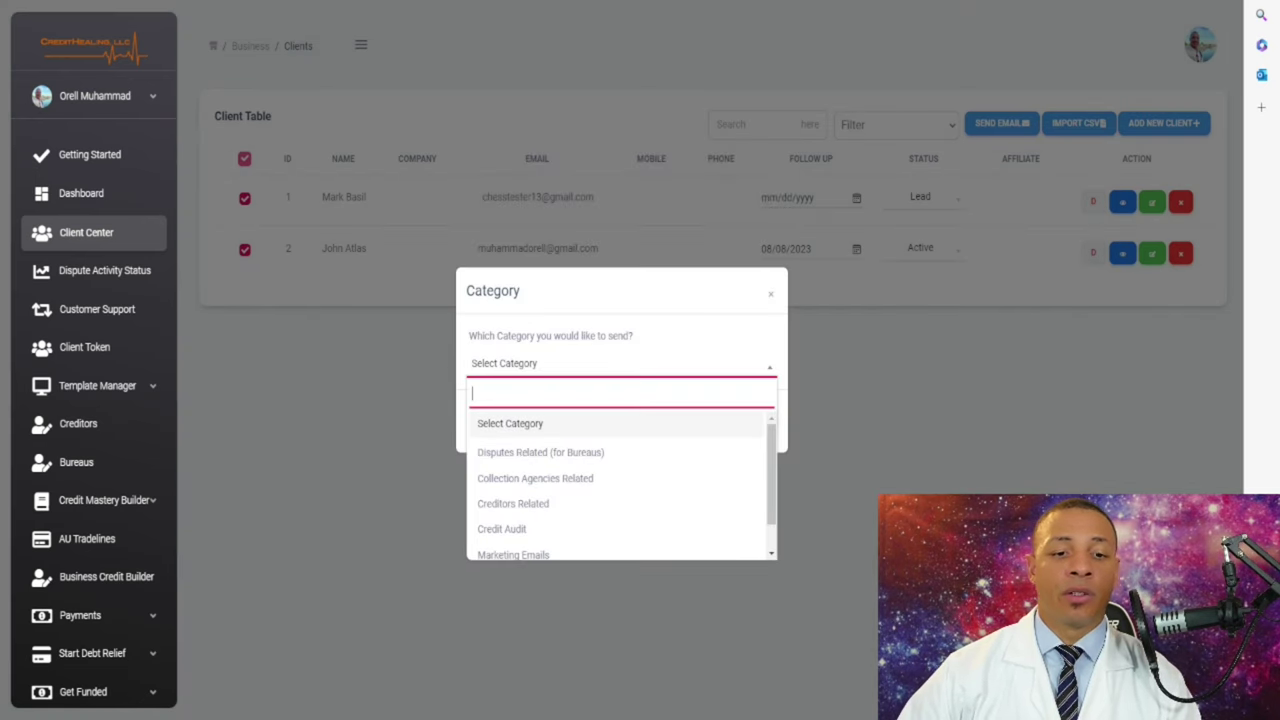
pyautogui.scroll(-1, 620, 470)
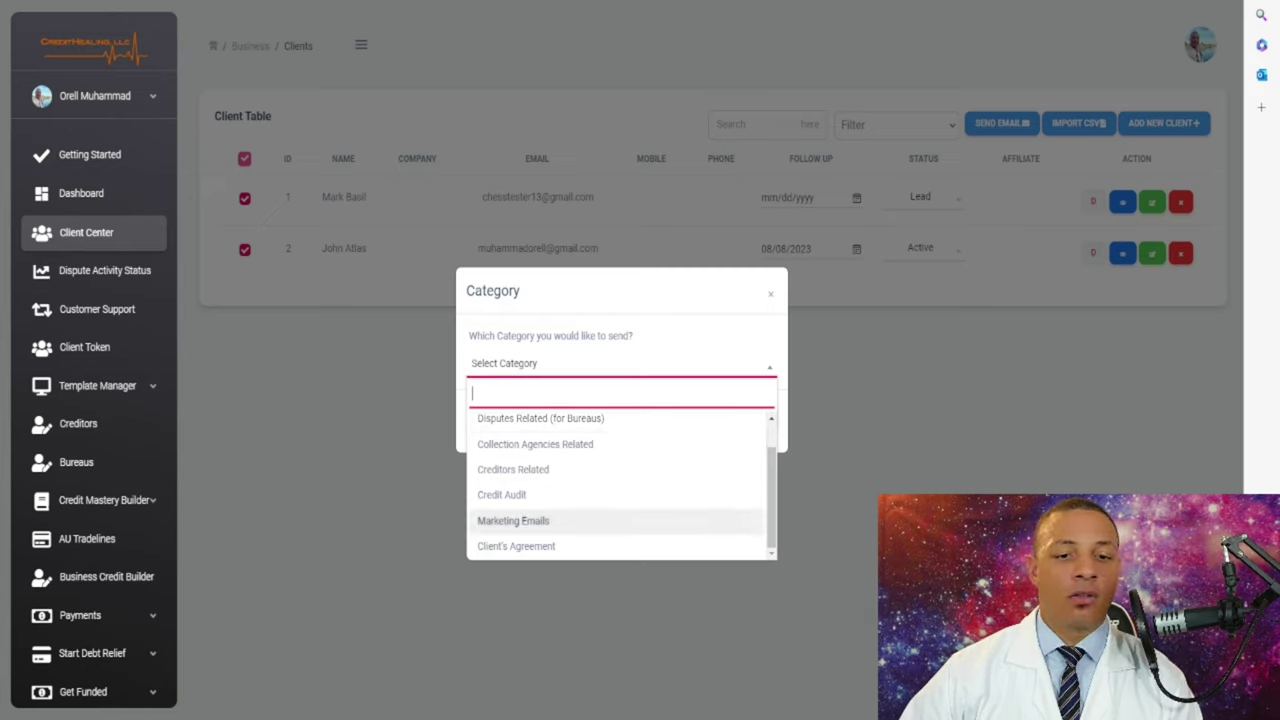
pyautogui.click(513, 520)
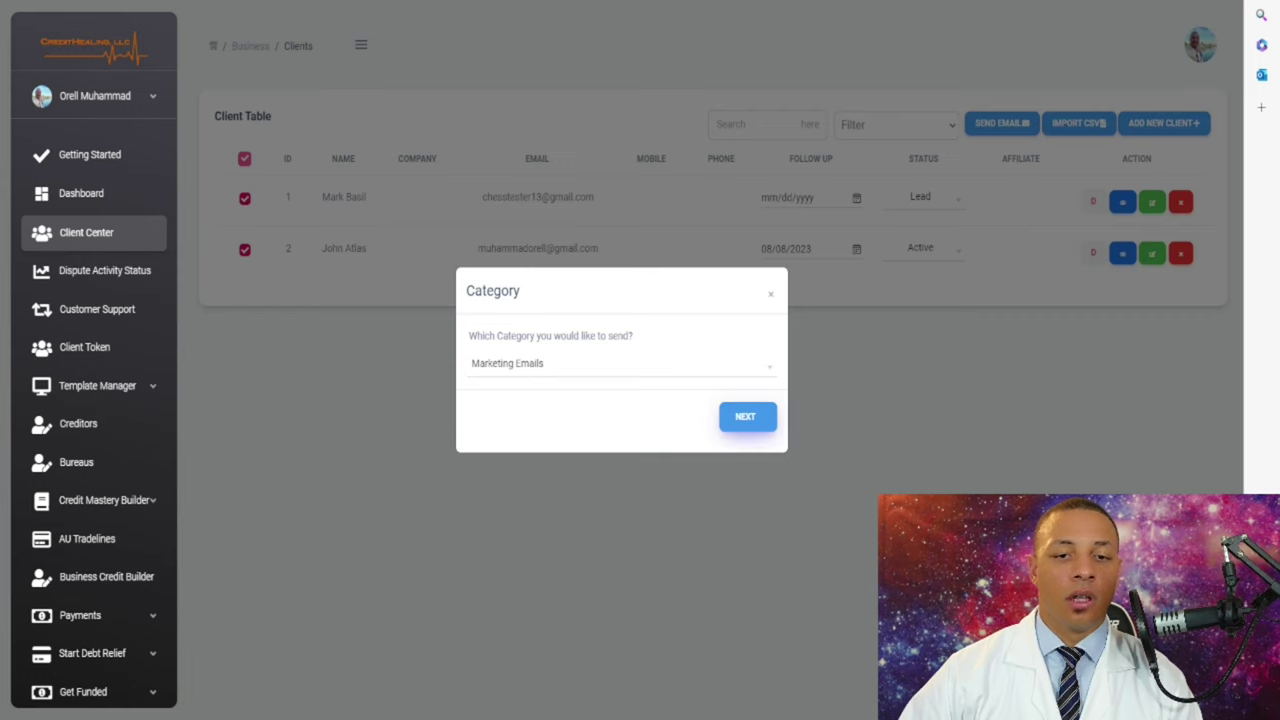
pyautogui.click(743, 416)
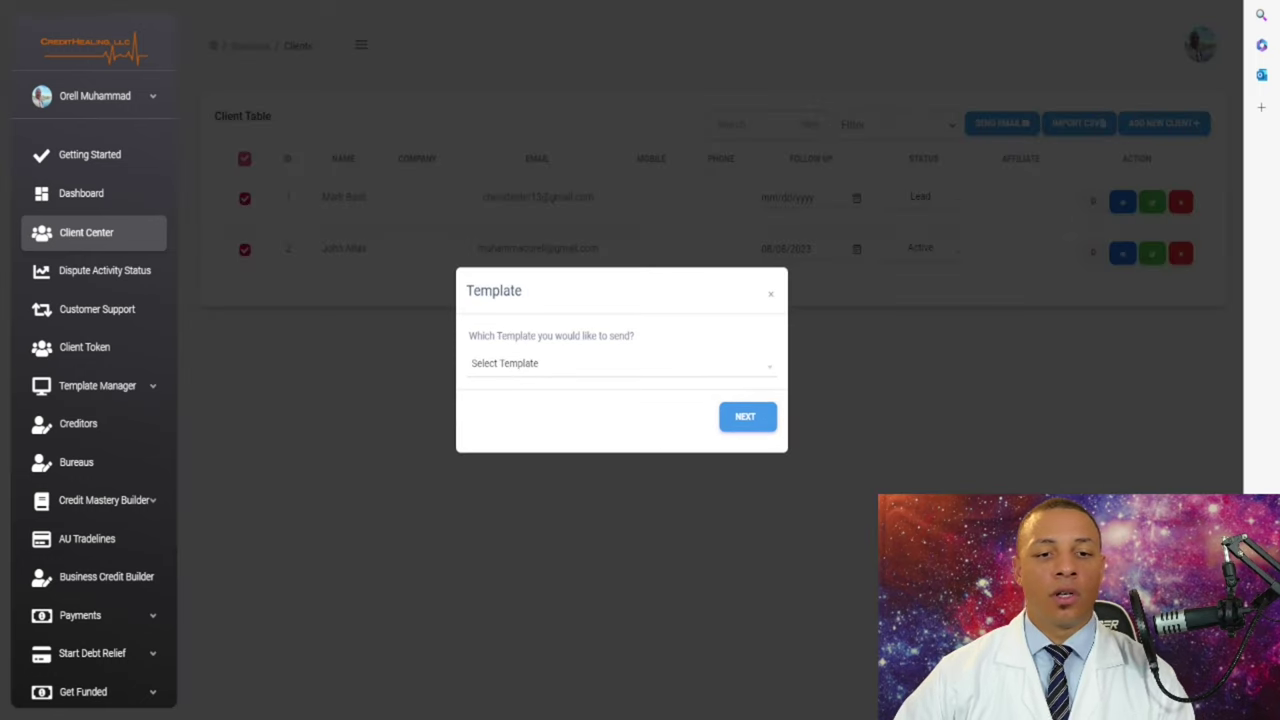
# - Load the 'Welcome to our services' template into the email body
pyautogui.click(620, 363)
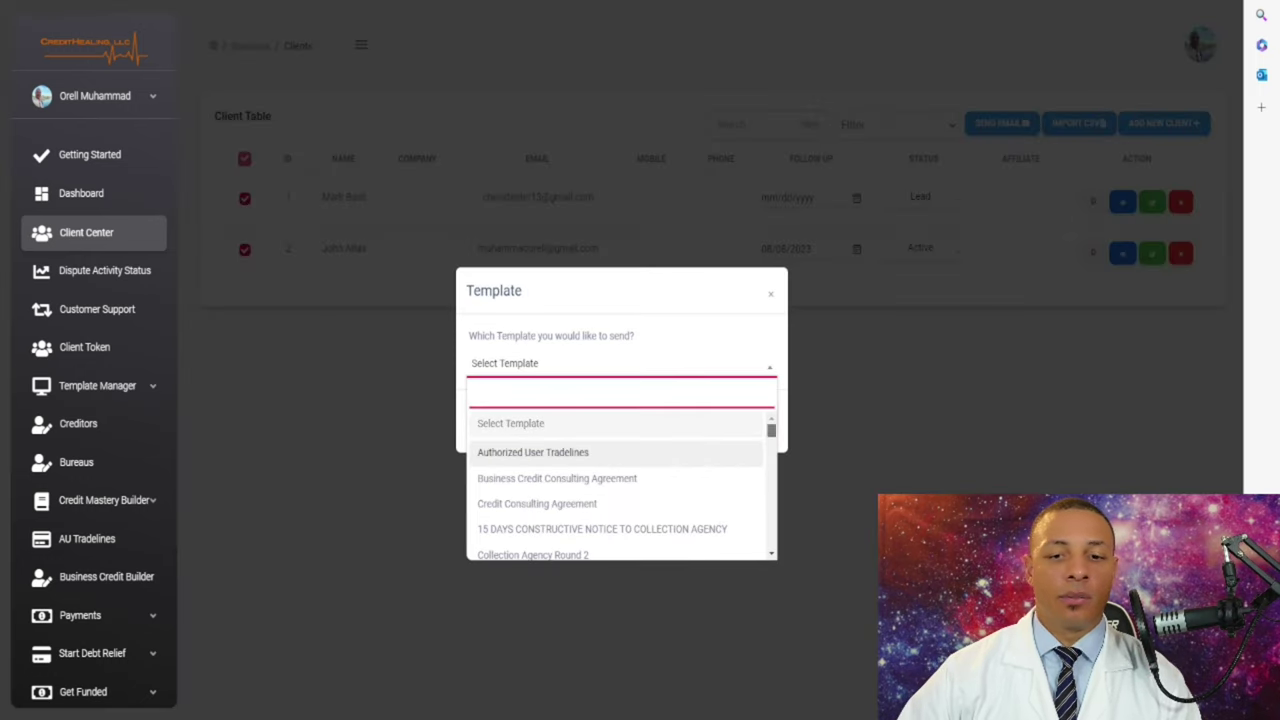
pyautogui.scroll(-10, 620, 485)
pyautogui.scroll(-3, 620, 500)
pyautogui.scroll(5, 620, 500)
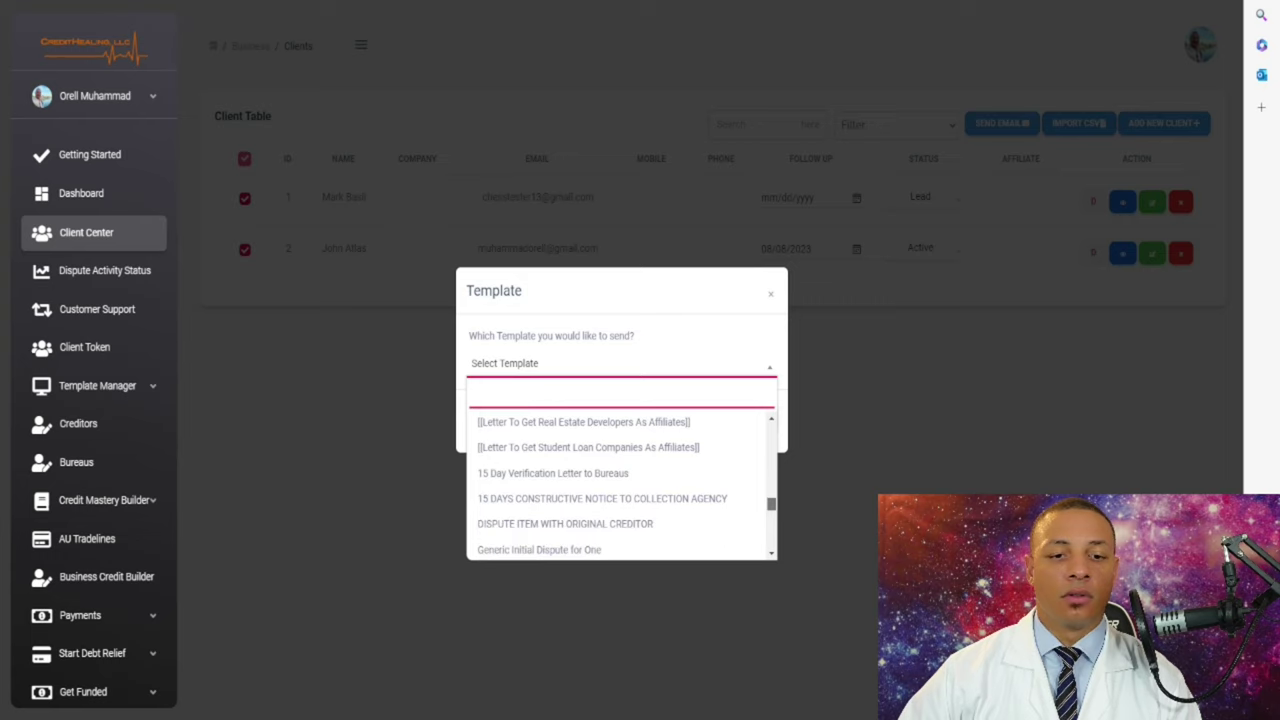
pyautogui.scroll(2, 620, 490)
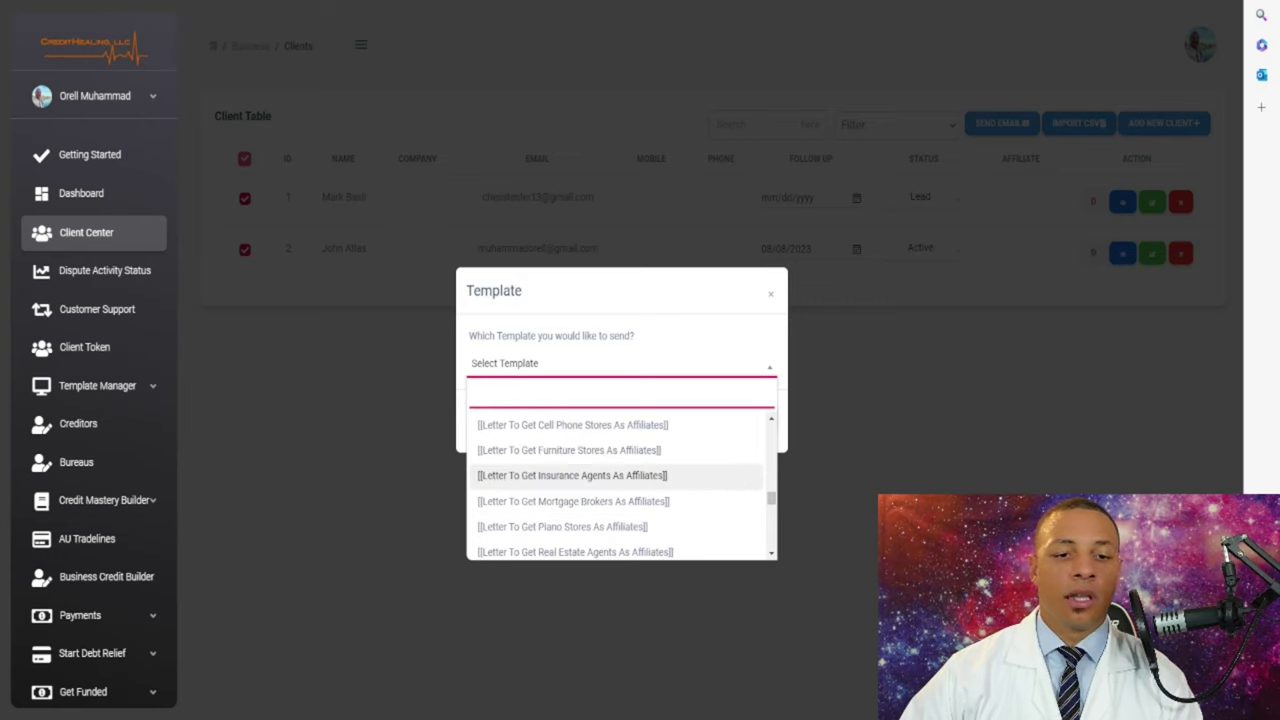
pyautogui.scroll(4, 620, 475)
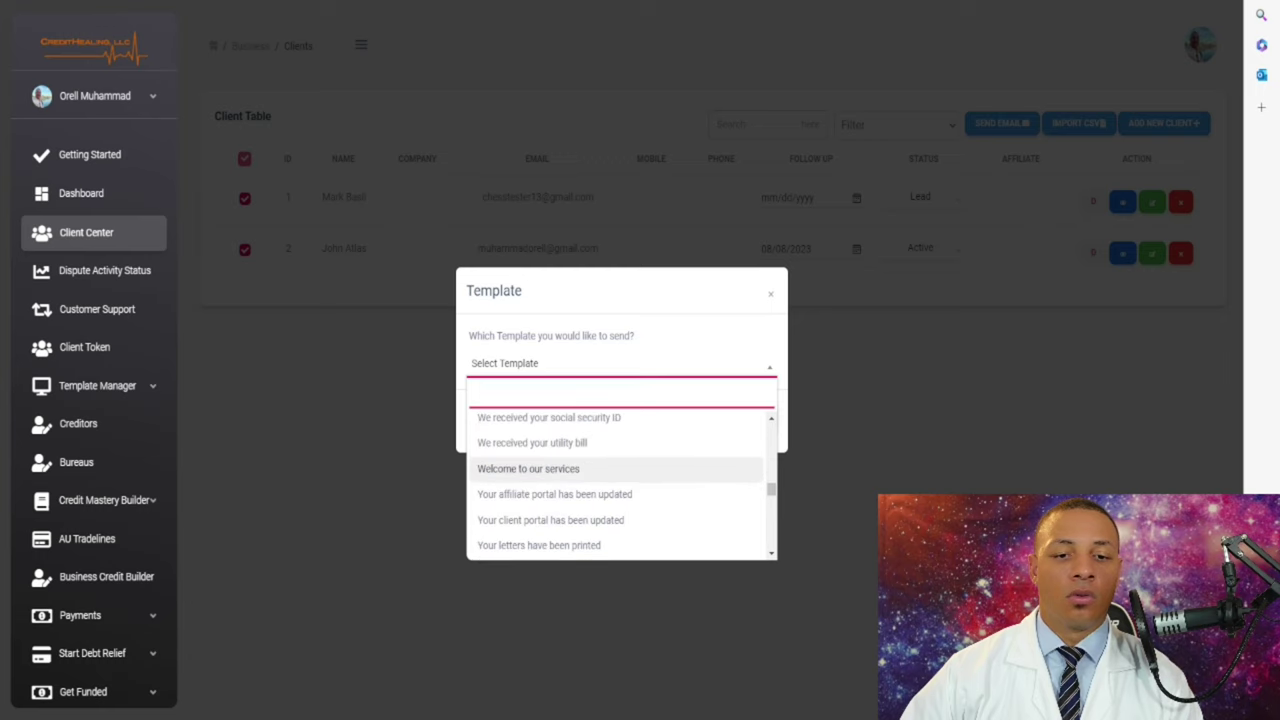
pyautogui.scroll(-2, 620, 470)
pyautogui.scroll(1, 620, 470)
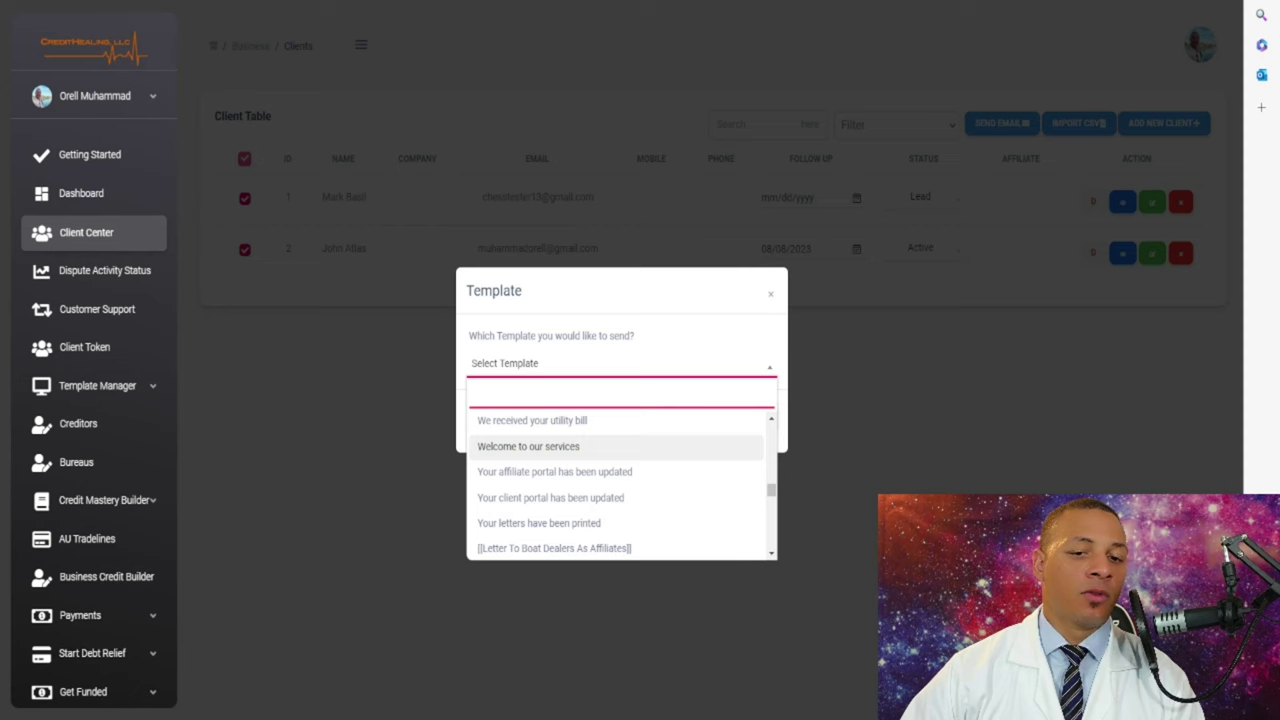
pyautogui.click(528, 446)
pyautogui.click(745, 416)
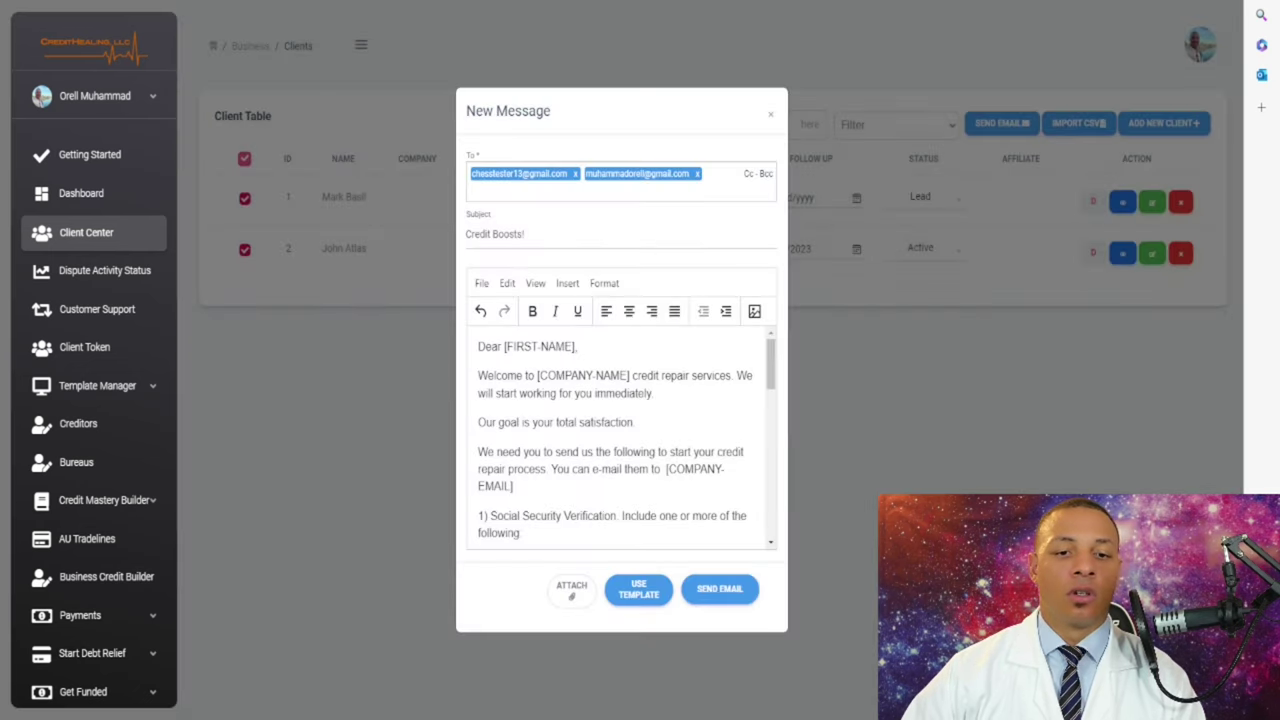
# - Review the loaded welcome template text and send the email to both clients
pyautogui.scroll(-6, 620, 440)
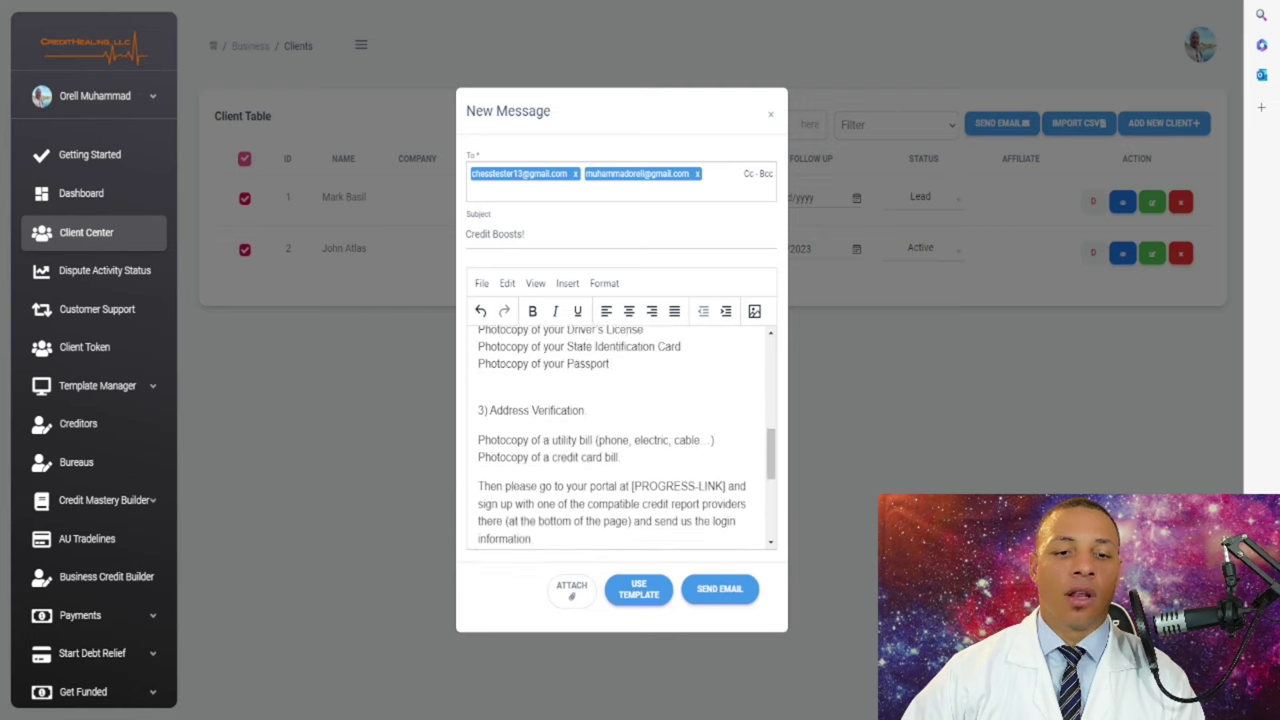
pyautogui.scroll(-3, 620, 440)
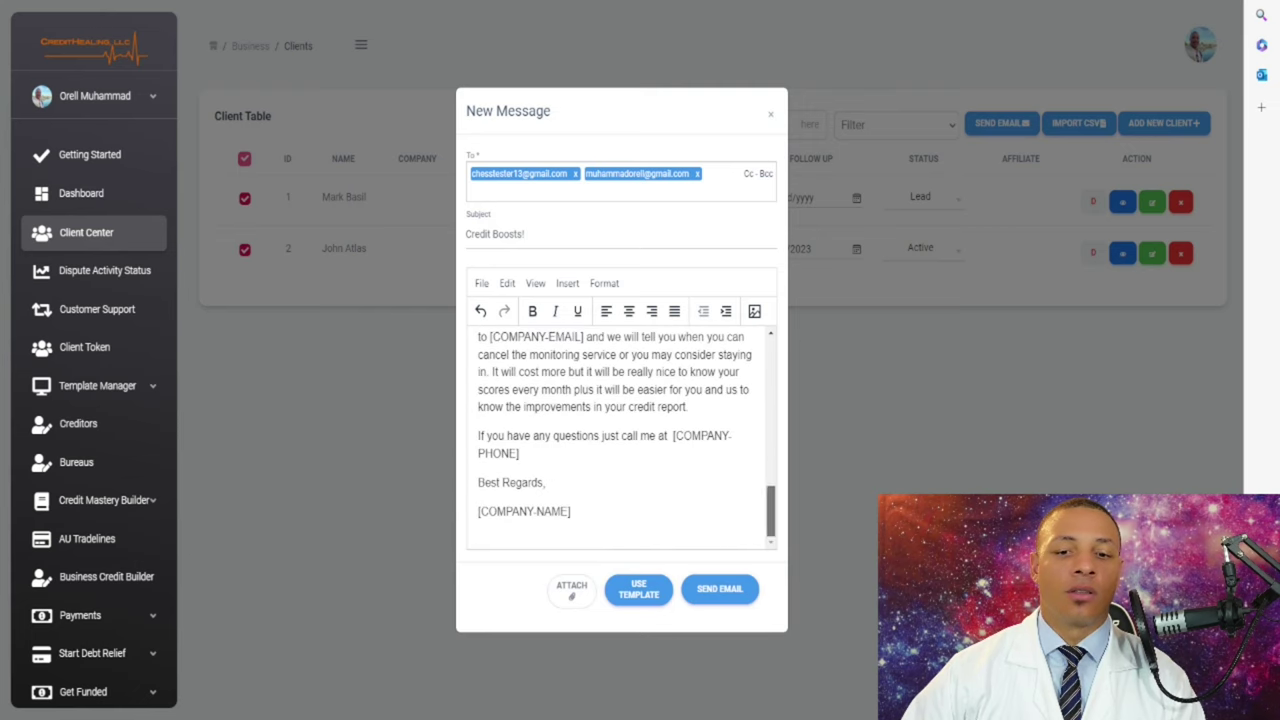
pyautogui.scroll(9, 620, 440)
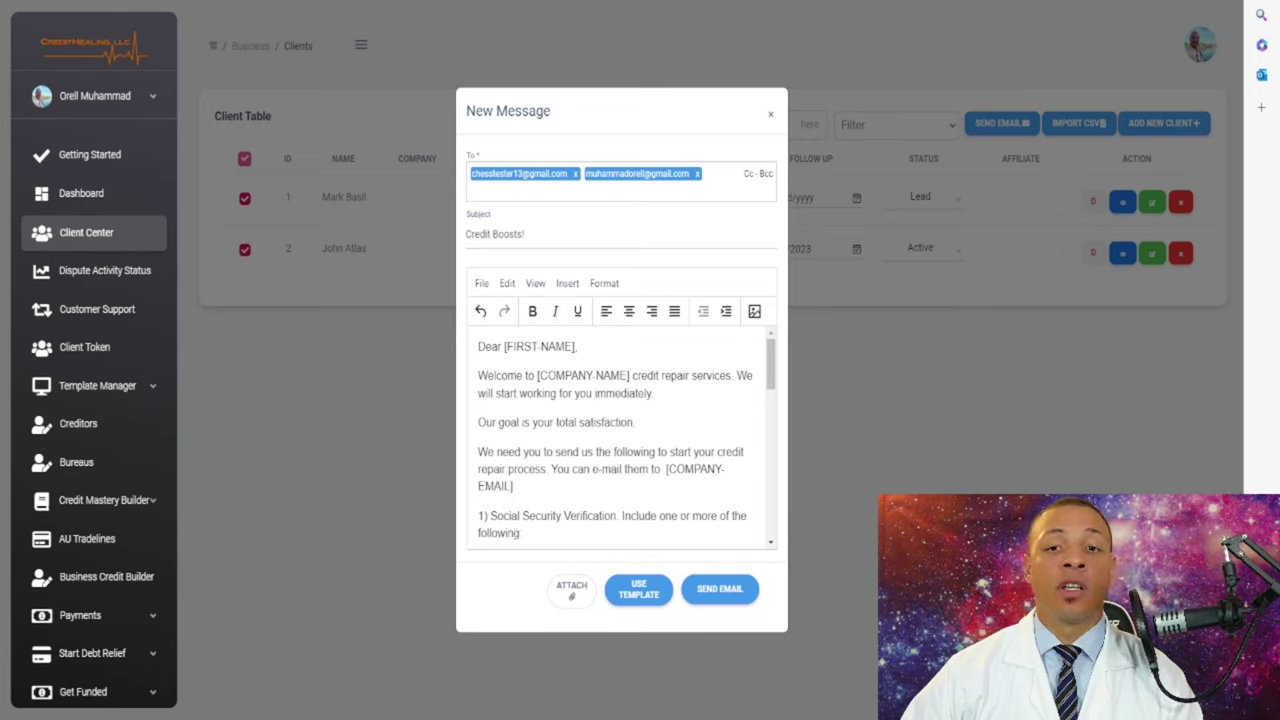
pyautogui.scroll(-9, 620, 440)
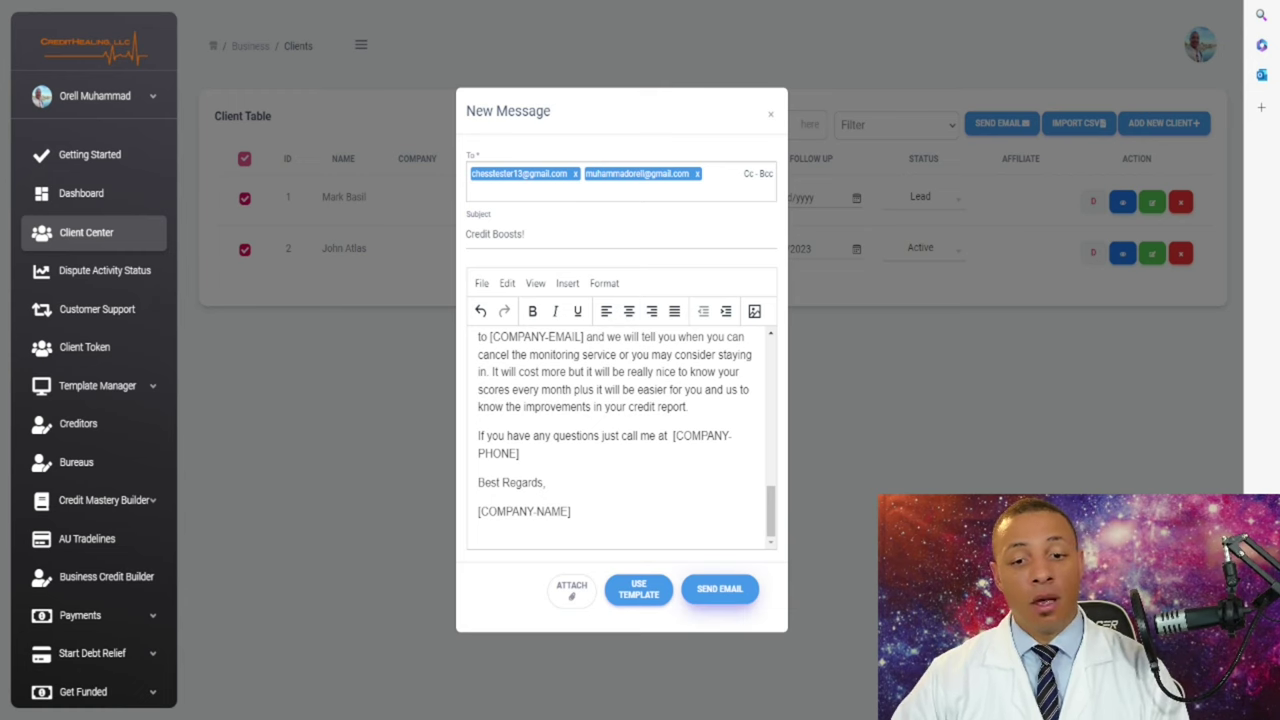
pyautogui.click(720, 590)
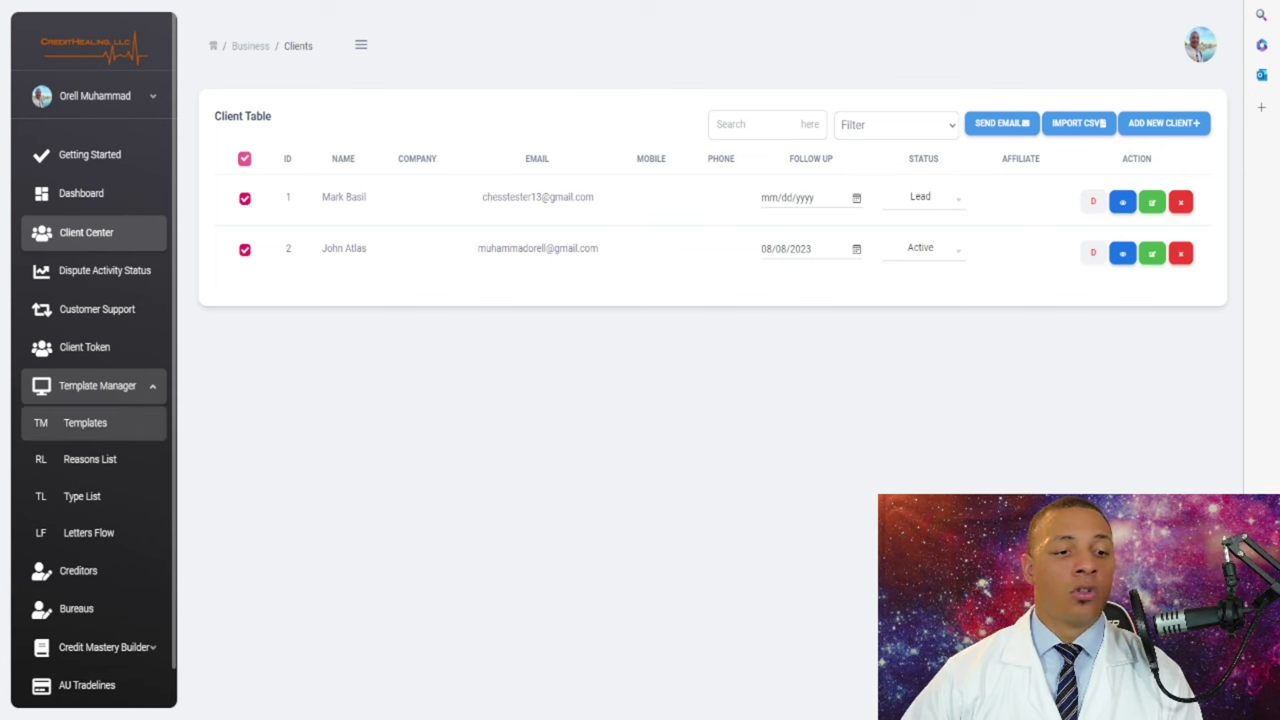
pyautogui.click(85, 422)
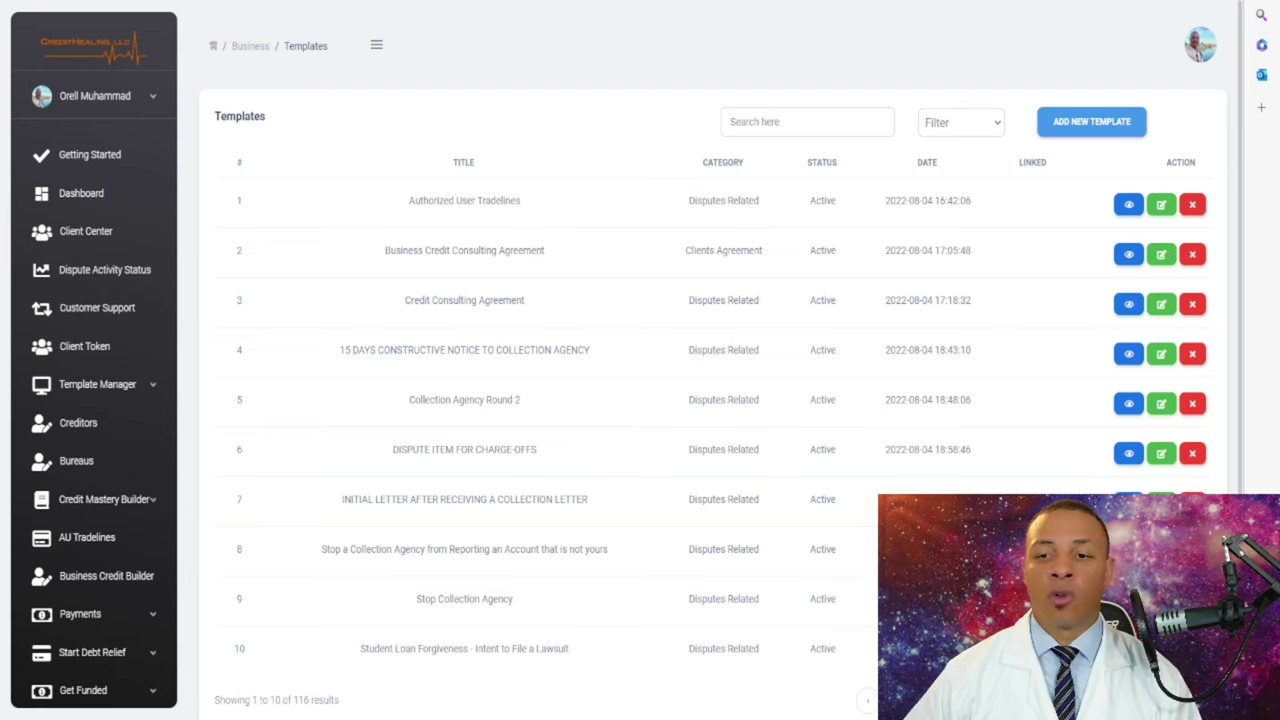
pyautogui.click(1091, 121)
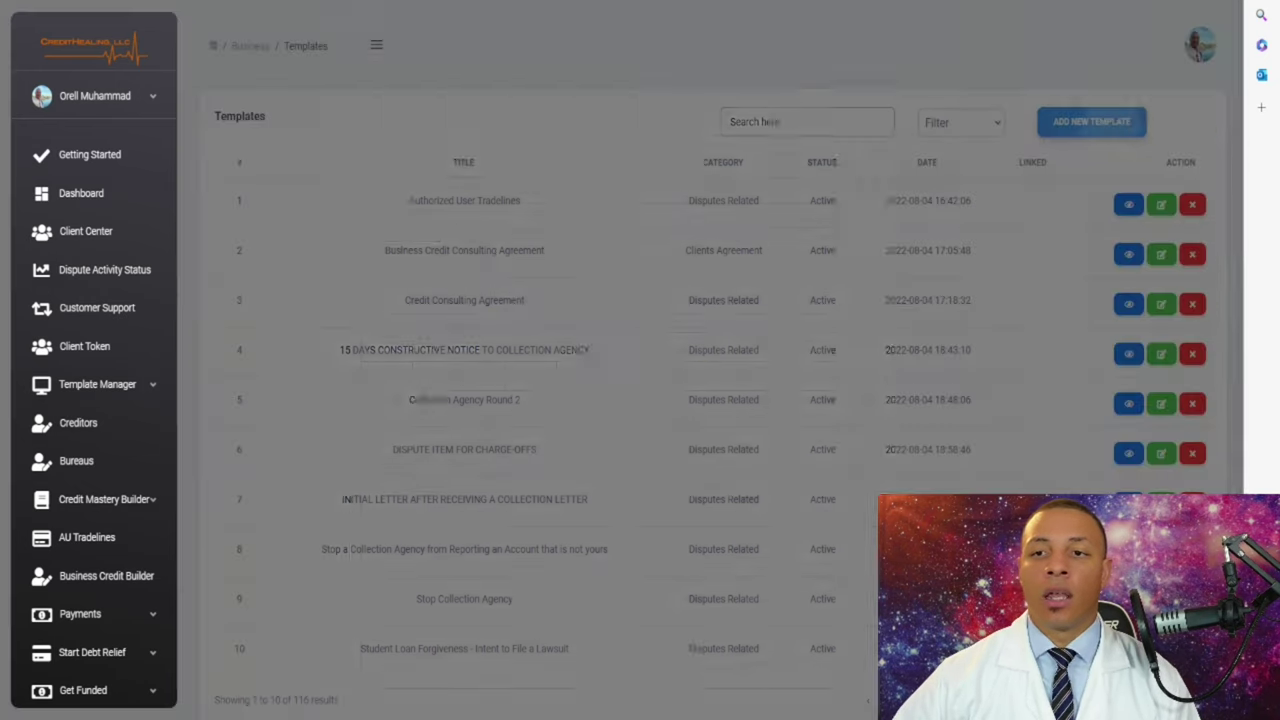
pyautogui.scroll(-2, 615, 400)
pyautogui.scroll(2, 615, 400)
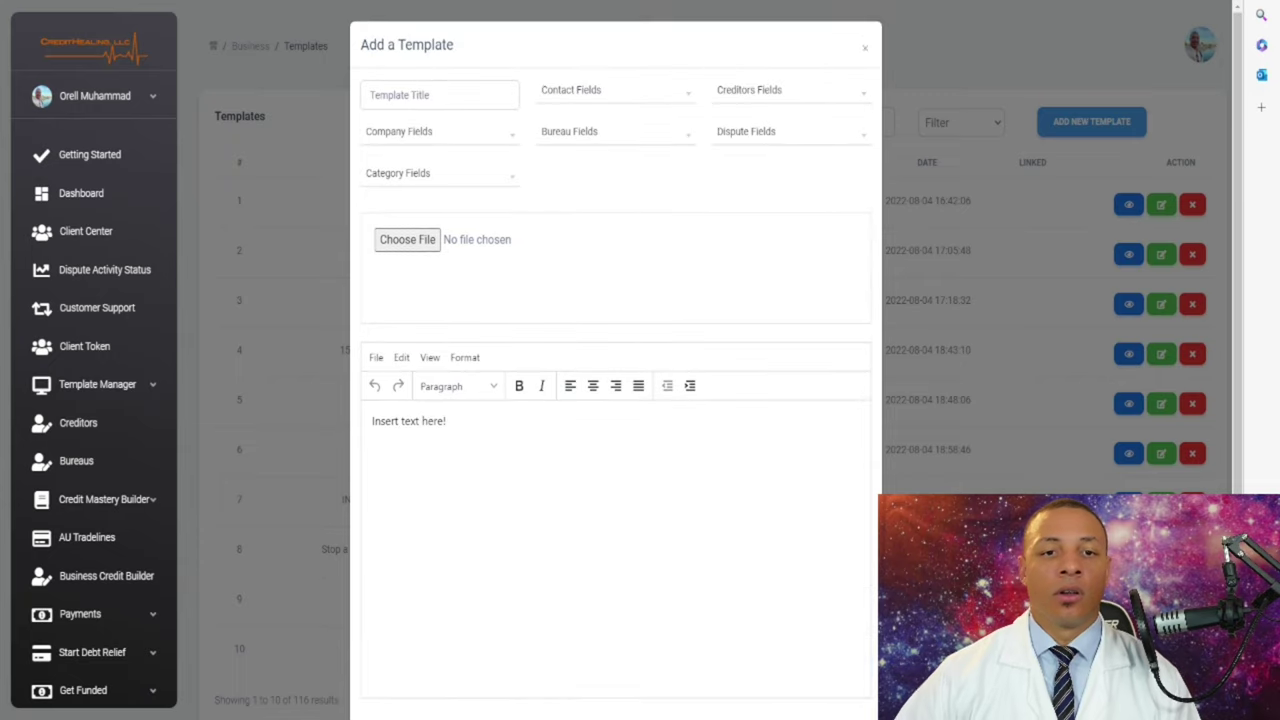
pyautogui.click(440, 95)
pyautogui.click(615, 90)
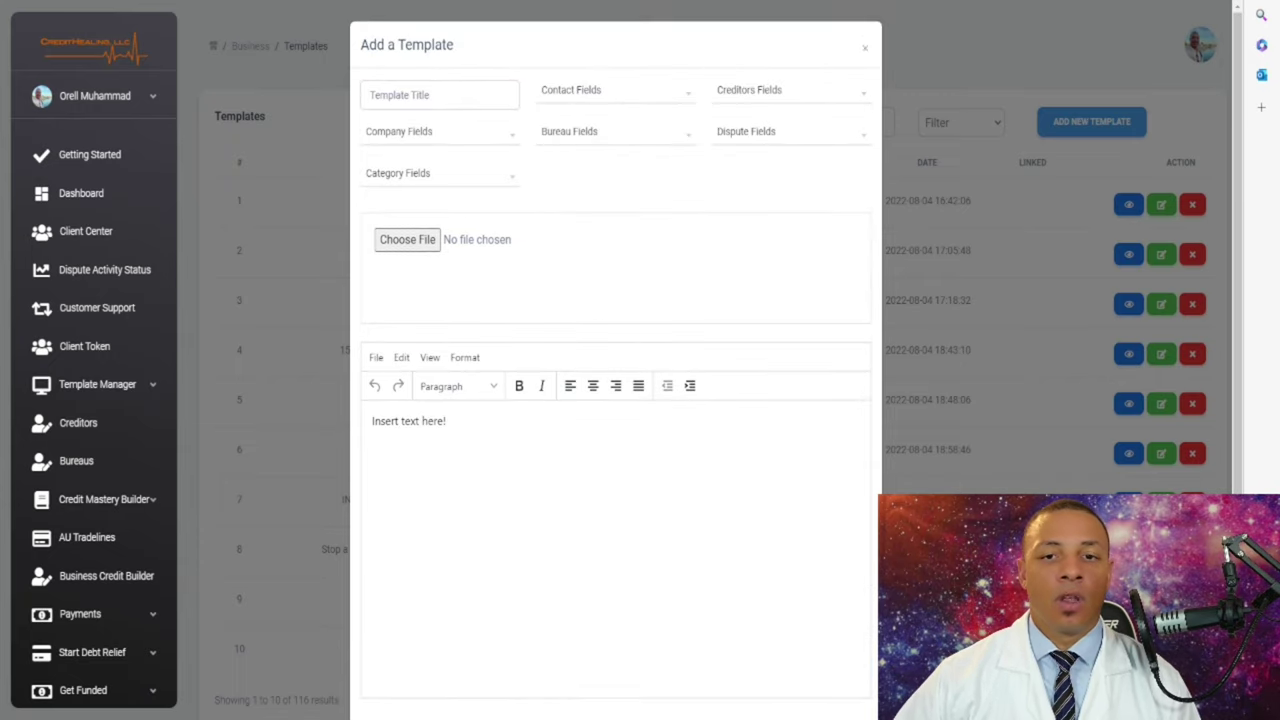
pyautogui.click(790, 90)
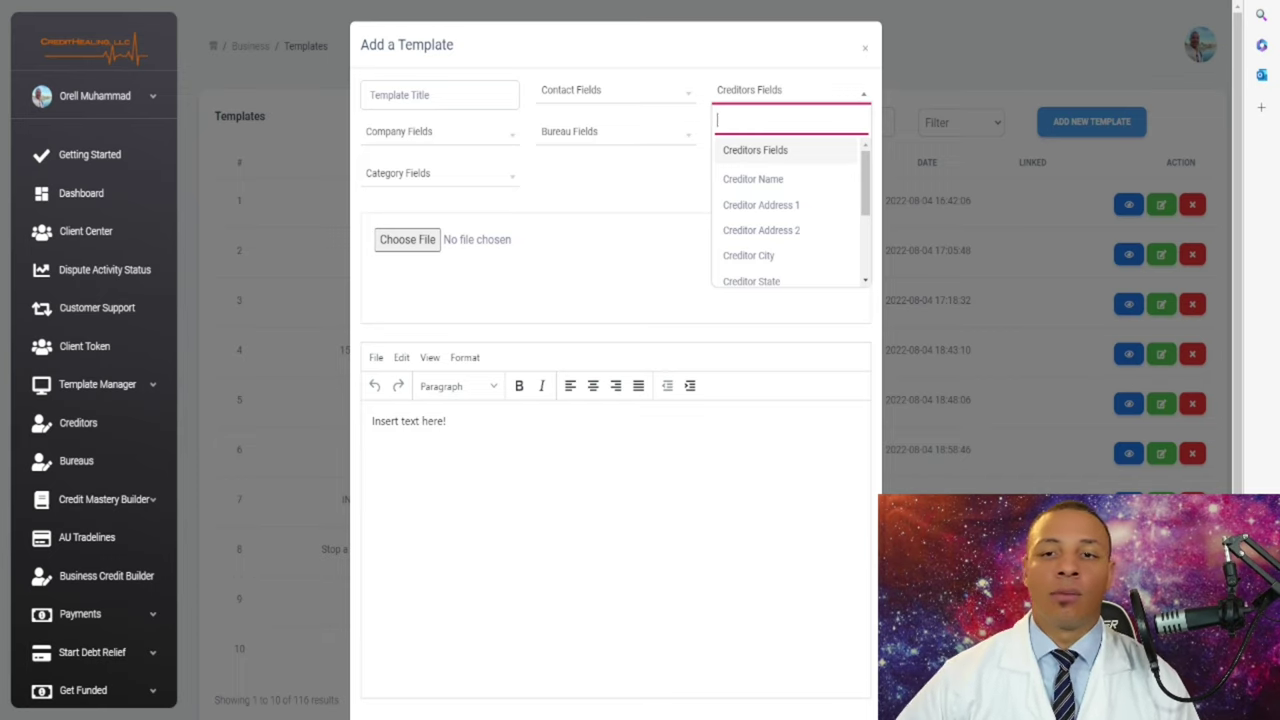
pyautogui.press('Escape')
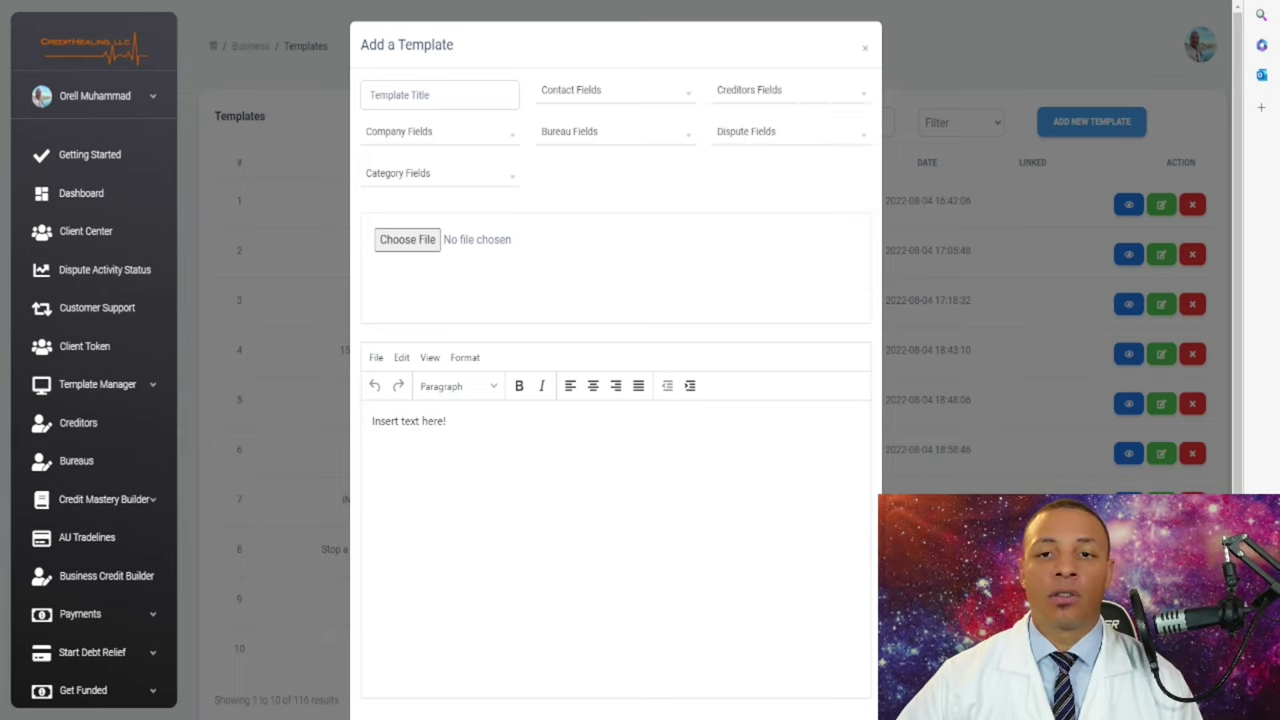
pyautogui.press('Escape')
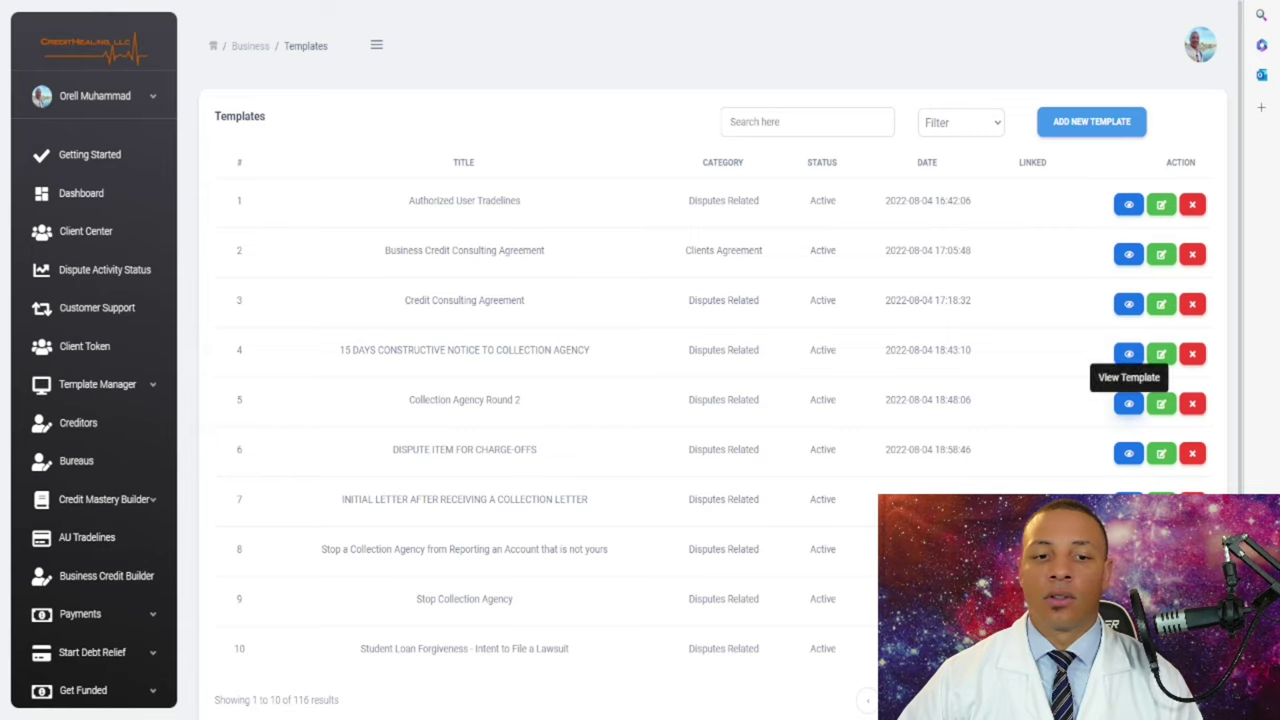
pyautogui.click(1128, 453)
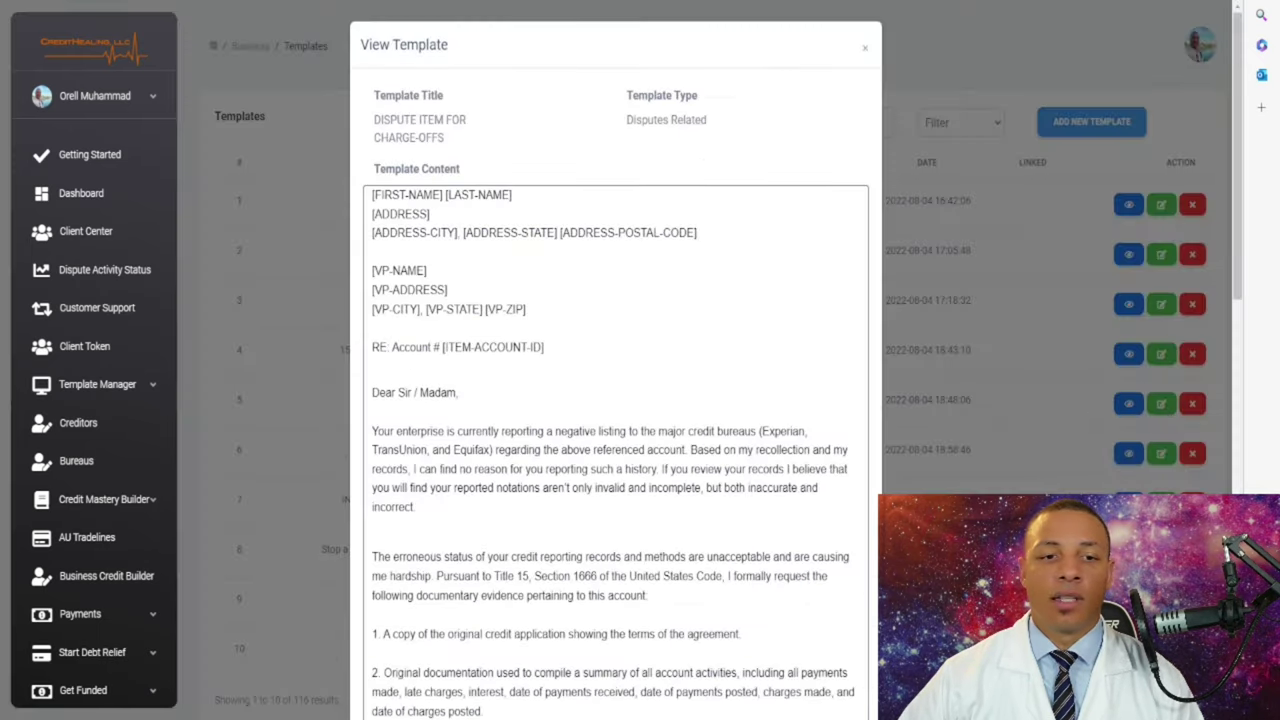
pyautogui.scroll(-5, 1128, 453)
pyautogui.scroll(-5, 615, 400)
pyautogui.scroll(15, 615, 400)
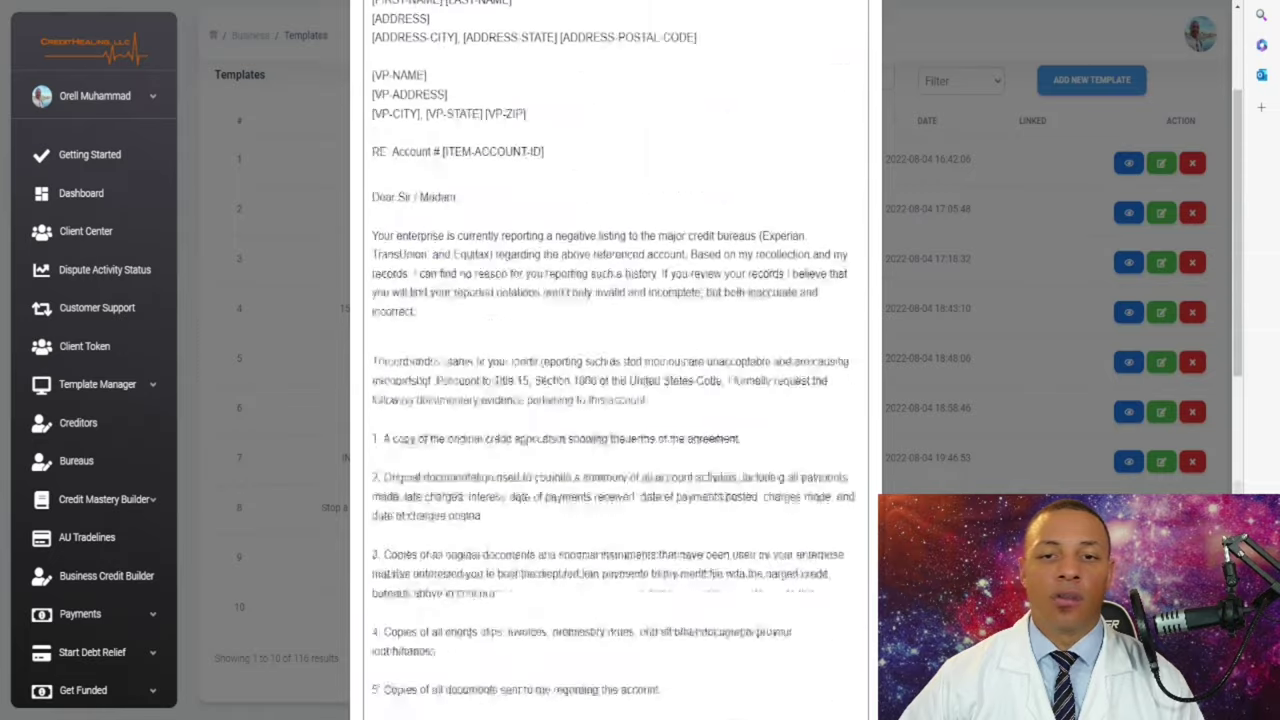
pyautogui.press('Escape')
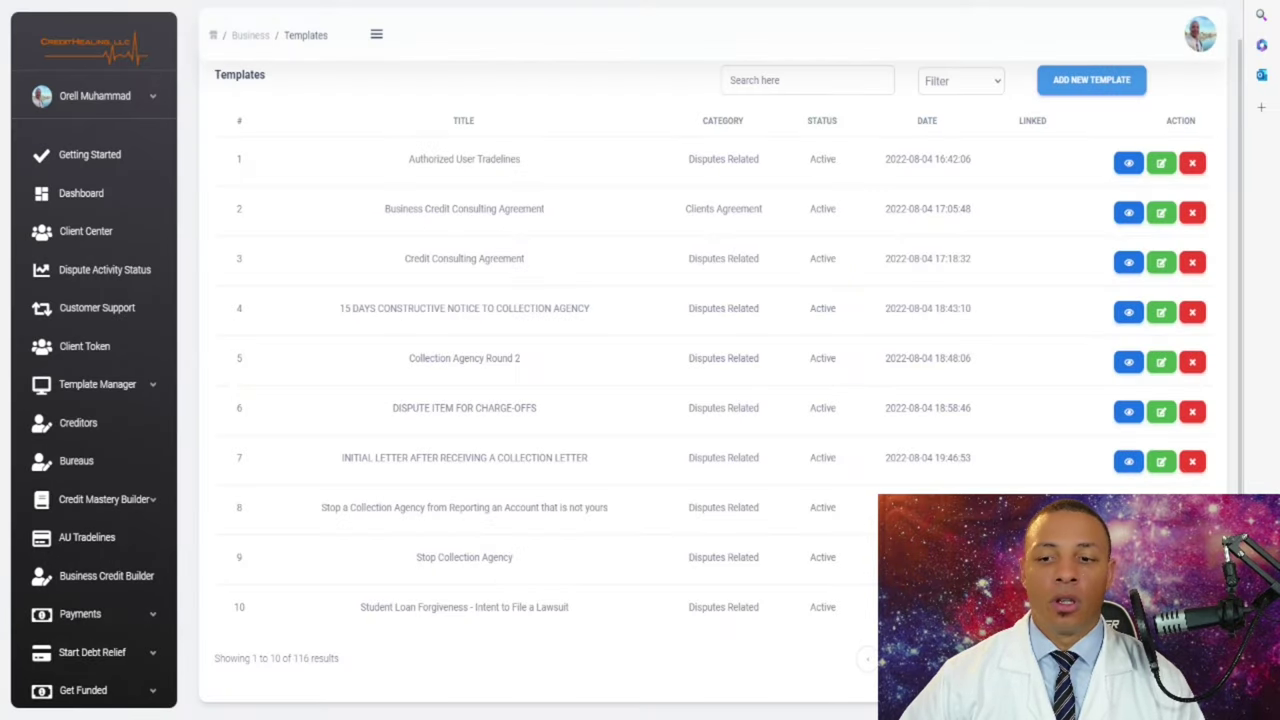
pyautogui.click(1128, 557)
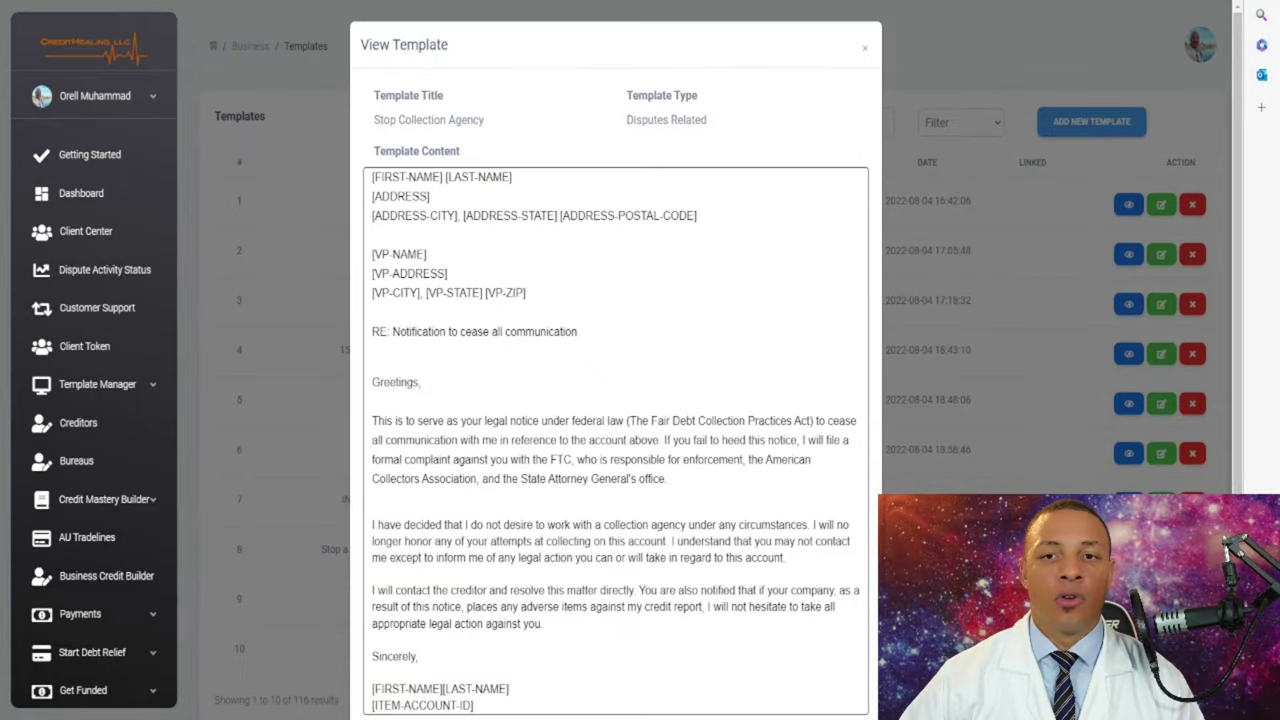
pyautogui.press('Escape')
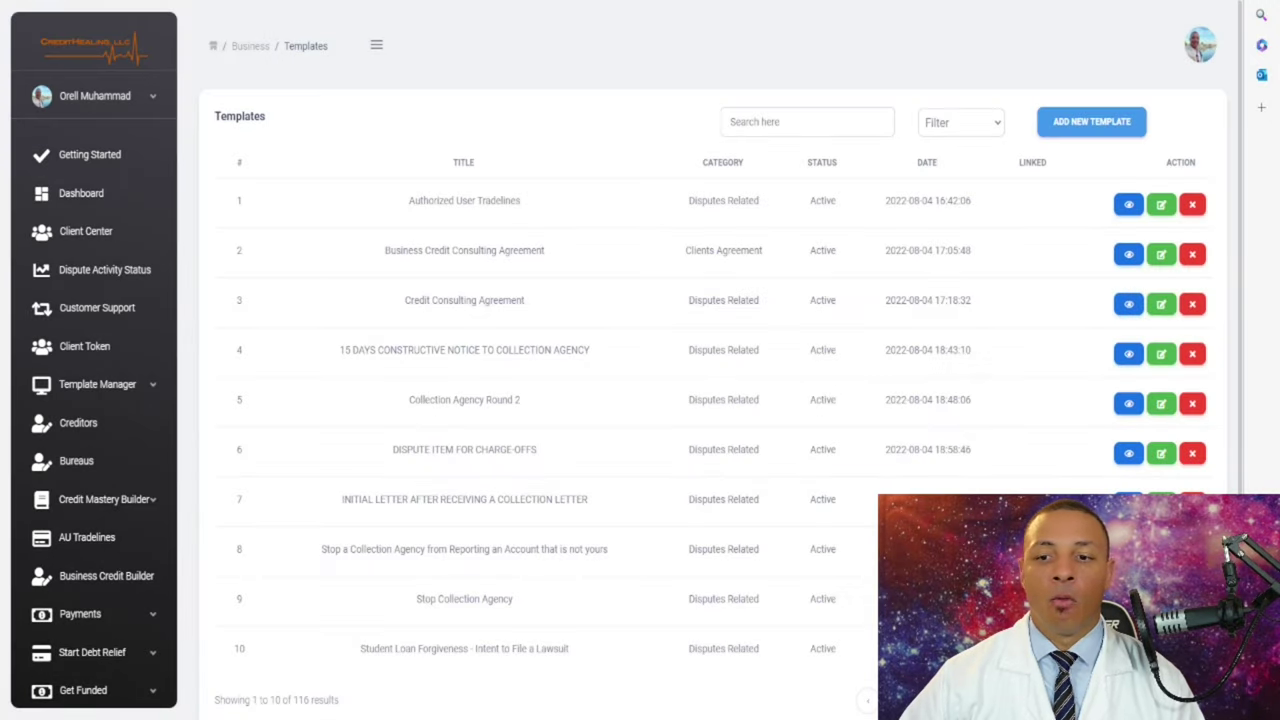
pyautogui.scroll(-1, 720, 360)
pyautogui.scroll(1, 720, 360)
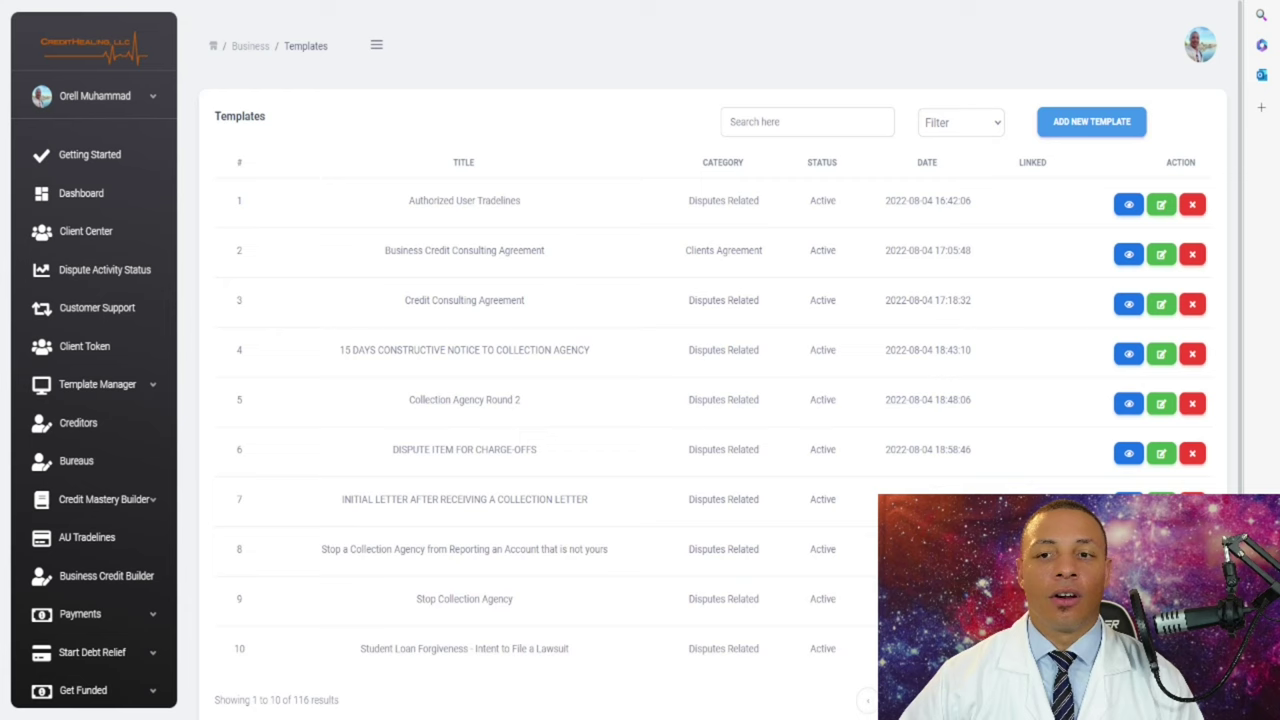
pyautogui.scroll(-1, 720, 360)
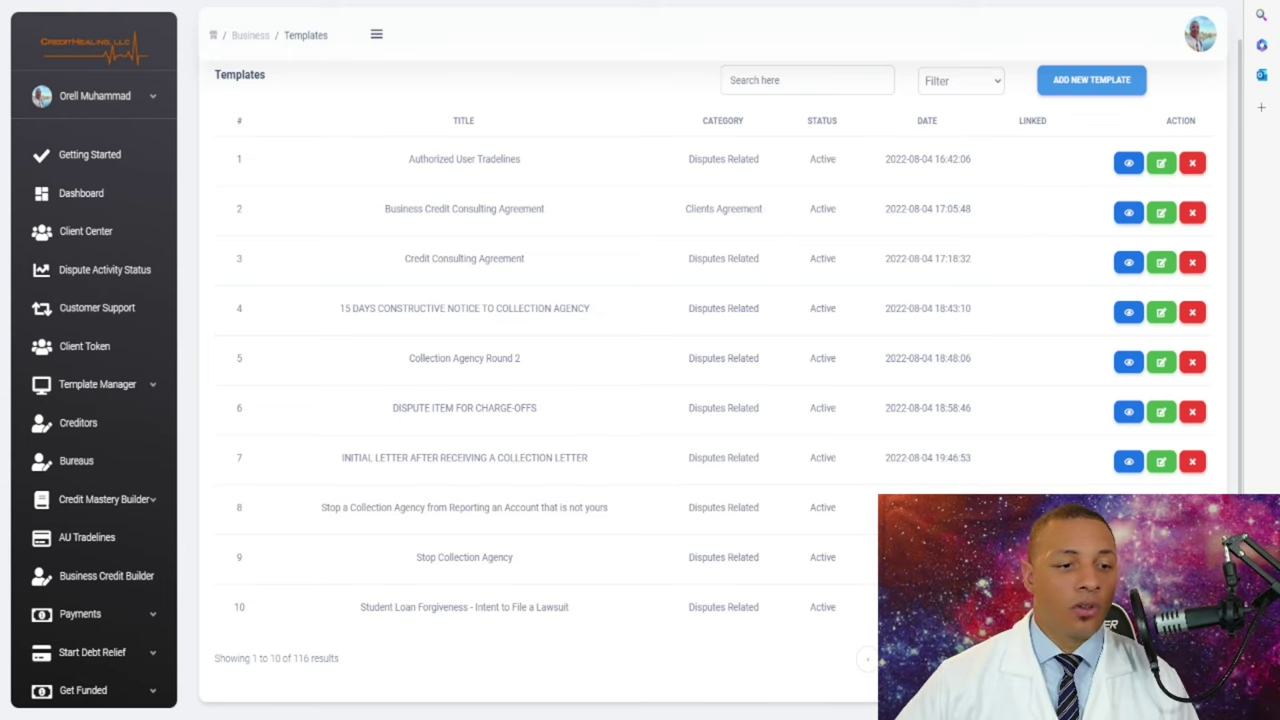
# - Browse the Reasons List, open and dismiss Add New Reason, then switch to the Type List
pyautogui.click(97, 384)
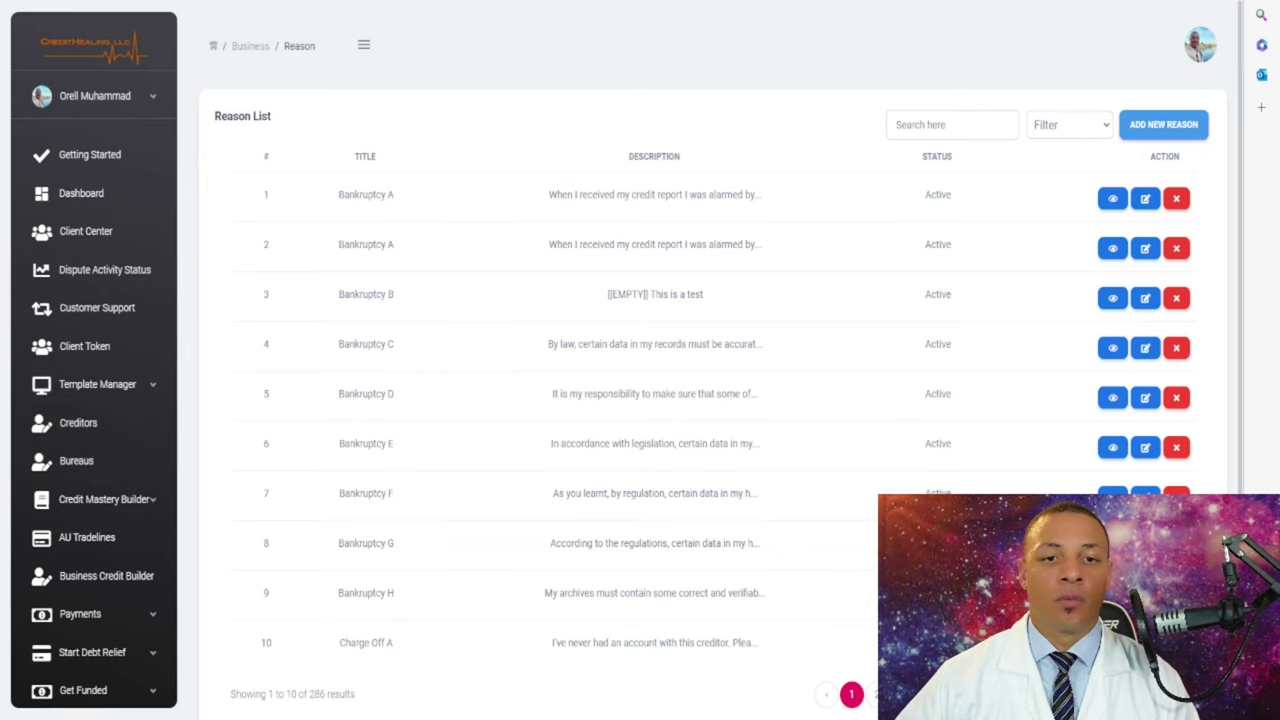
pyautogui.scroll(-1, 700, 400)
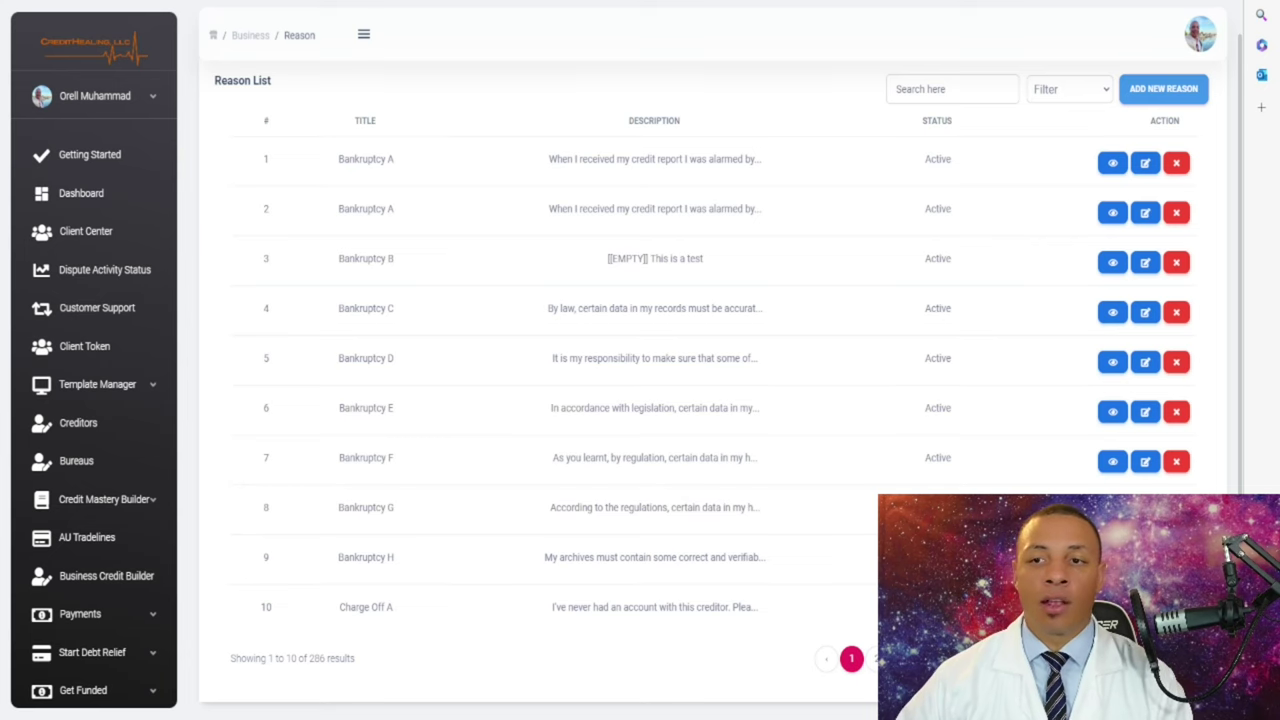
pyautogui.click(1163, 88)
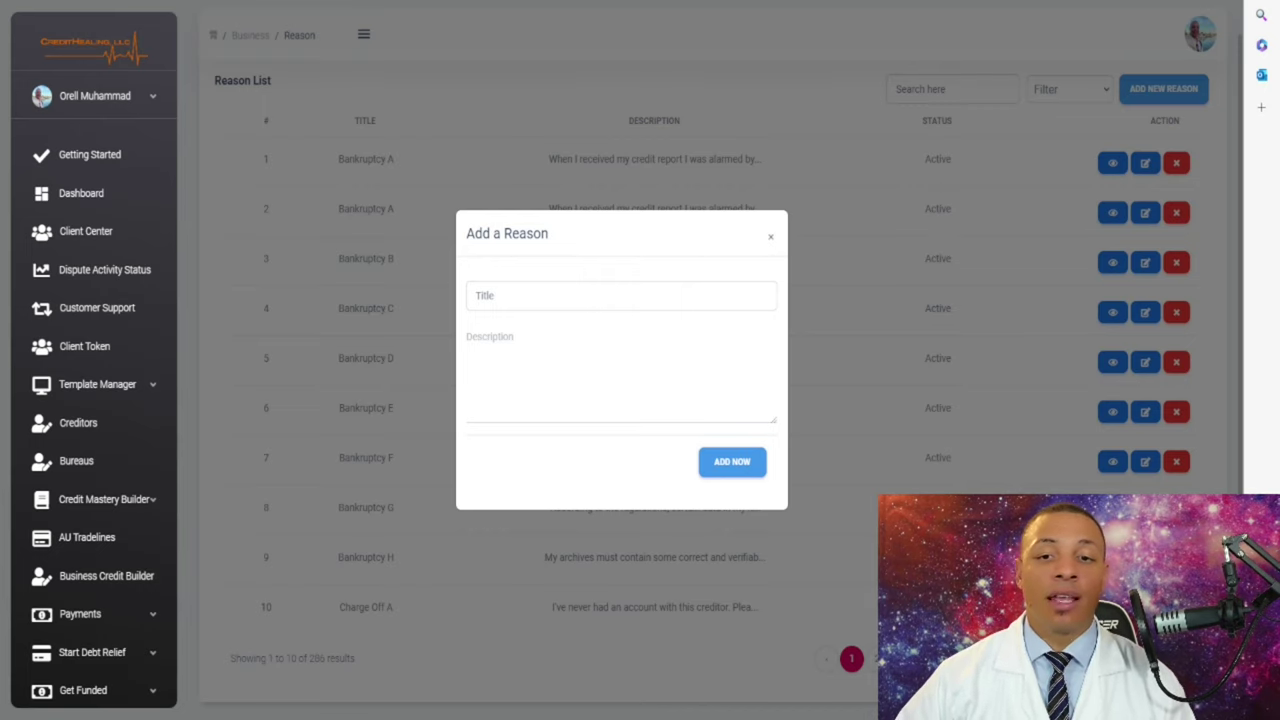
pyautogui.press('Escape')
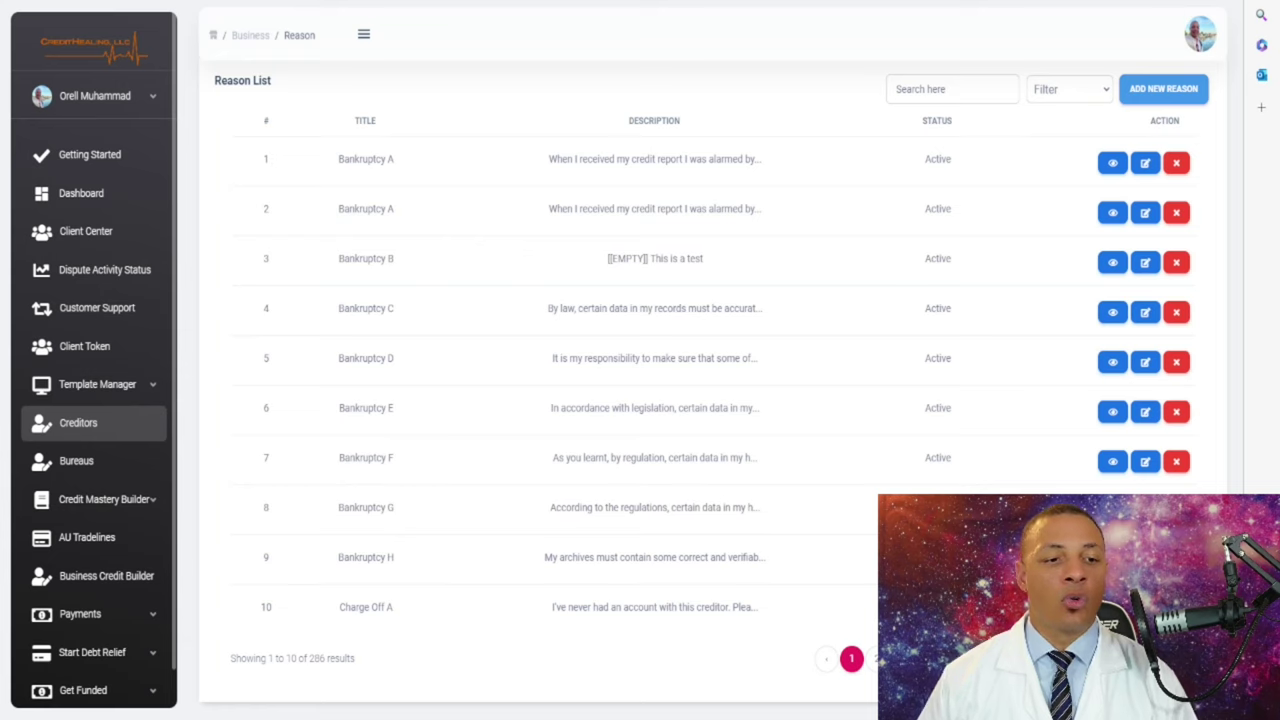
pyautogui.click(97, 384)
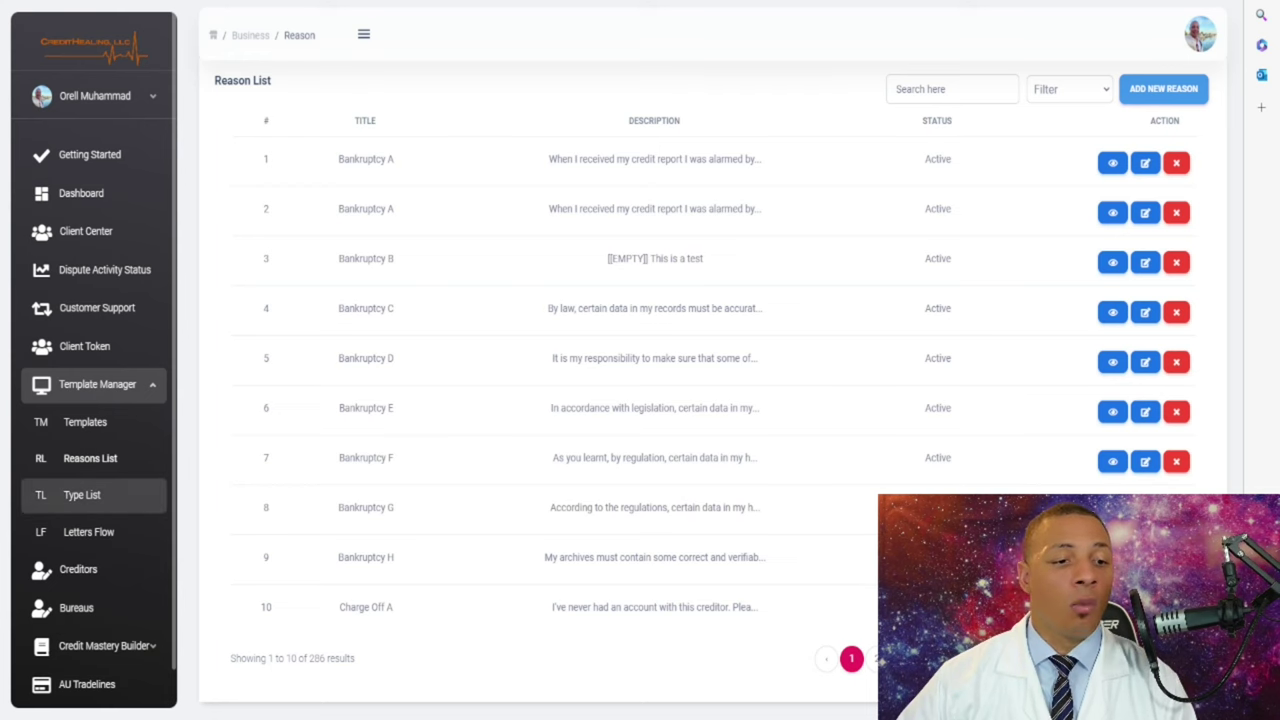
pyautogui.click(82, 495)
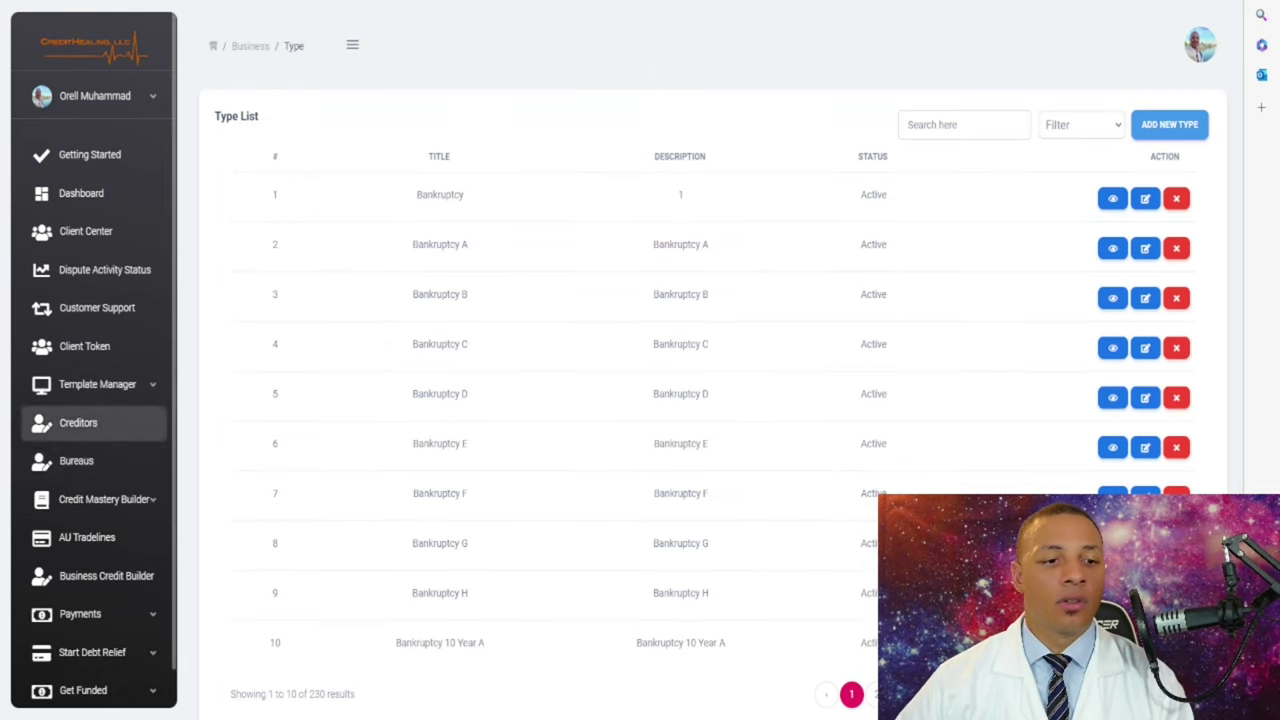
# - Open the Letters Flow list and scroll through the flows, highlighting row 7's Round 2 value
pyautogui.click(97, 384)
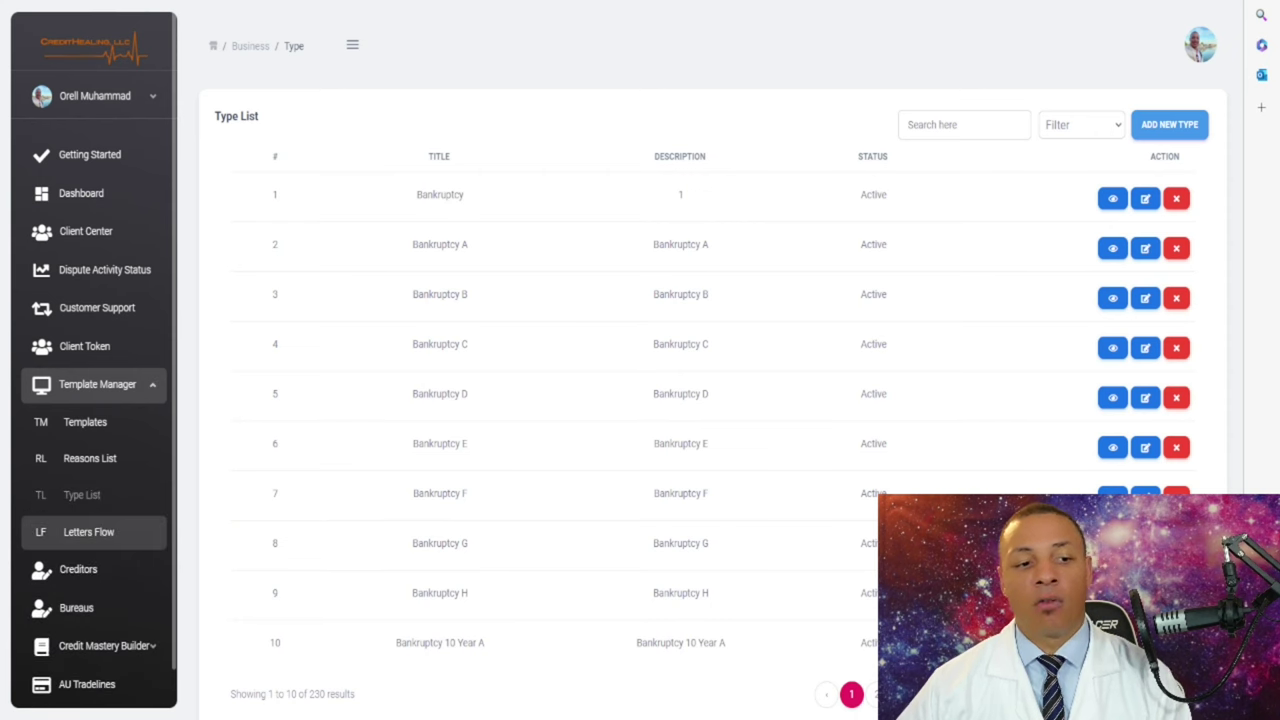
pyautogui.click(89, 532)
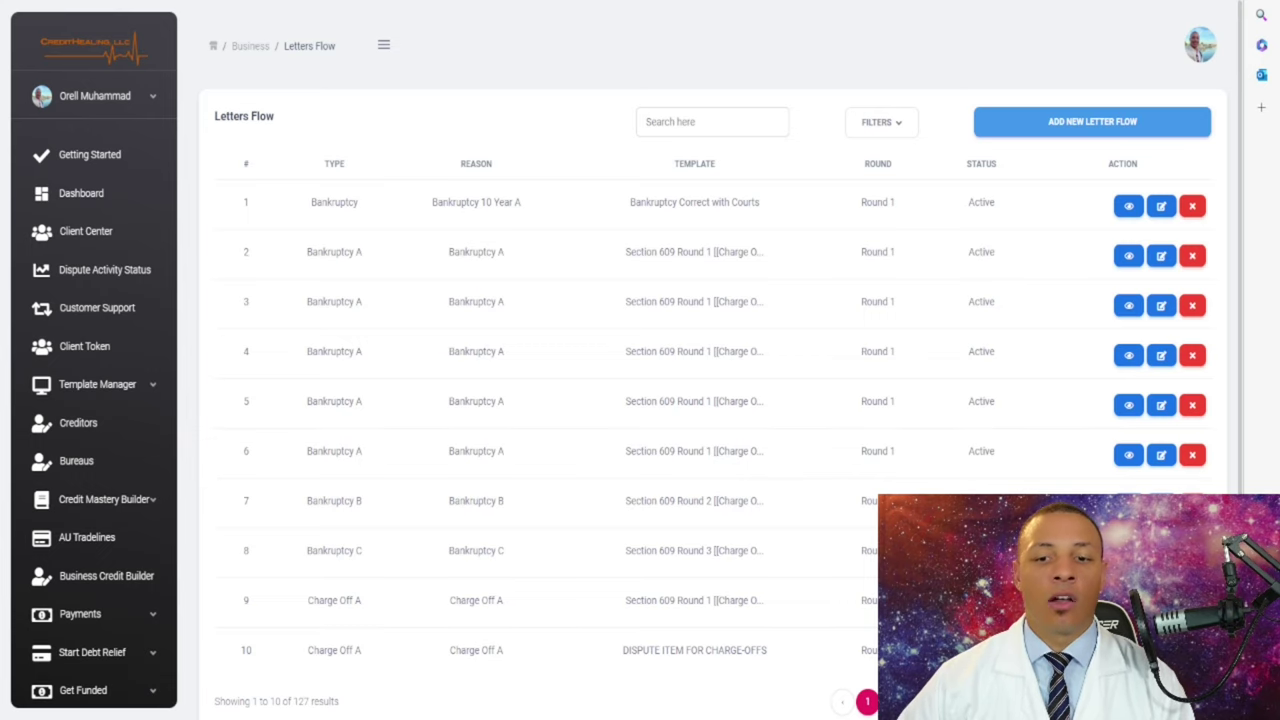
pyautogui.scroll(-1, 700, 400)
pyautogui.moveTo(860, 507); pyautogui.dragTo(895, 507)
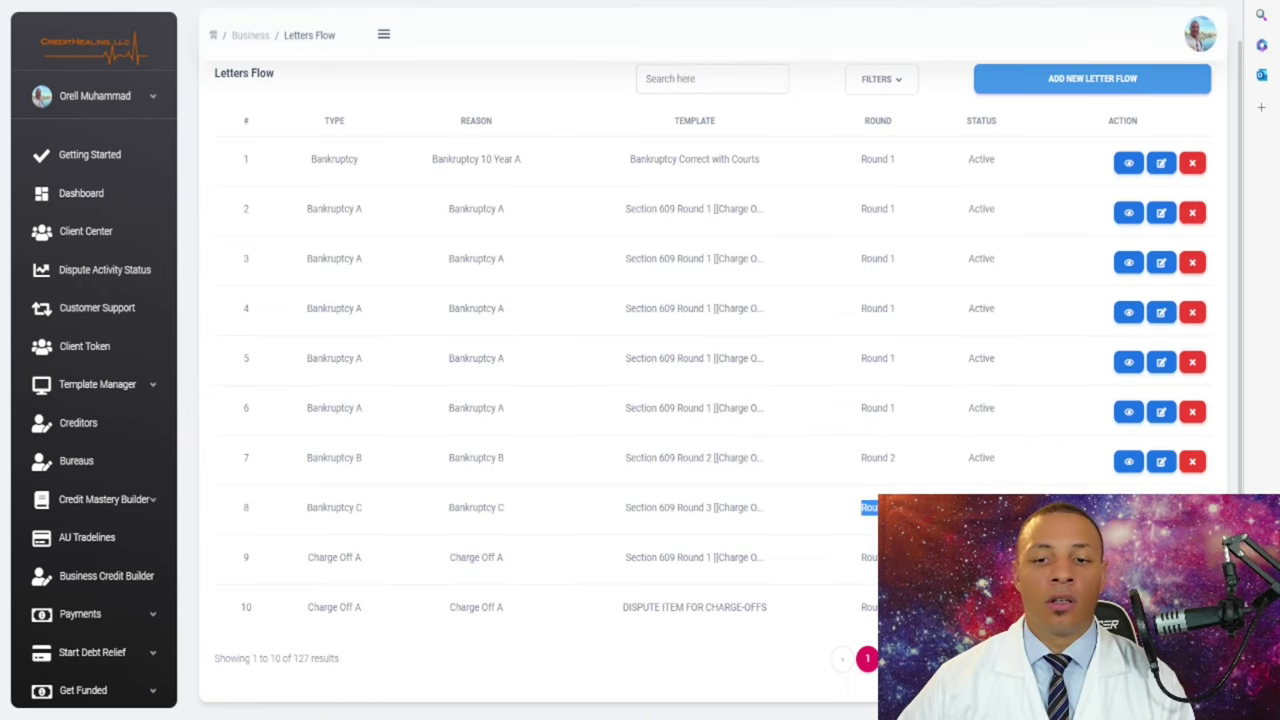
pyautogui.moveTo(860, 457); pyautogui.dragTo(896, 457)
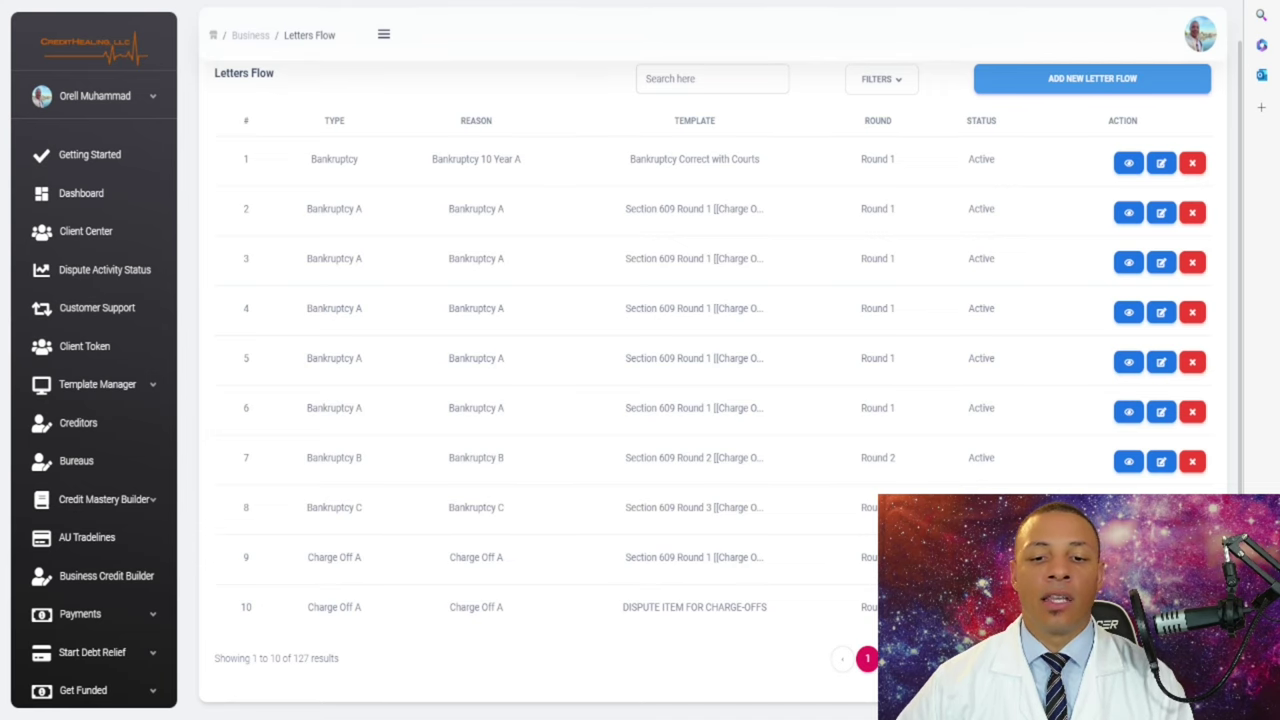
pyautogui.scroll(-1, 700, 380)
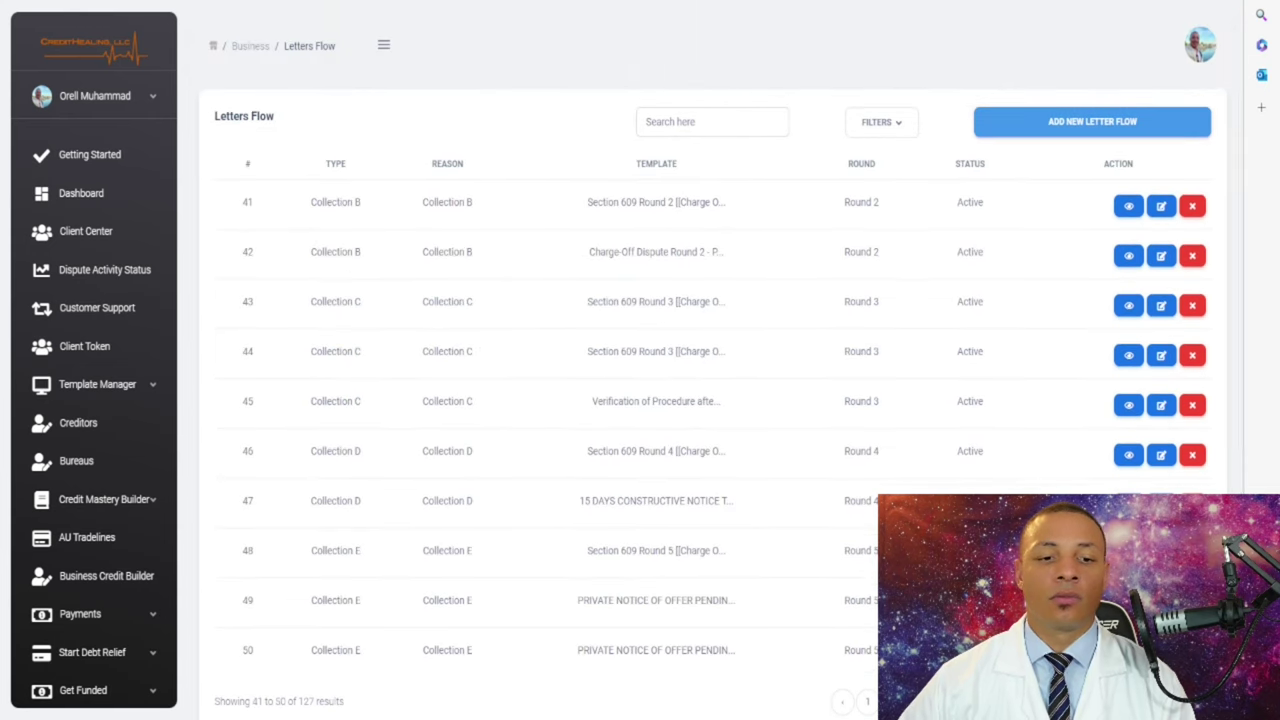
pyautogui.scroll(-1, 700, 400)
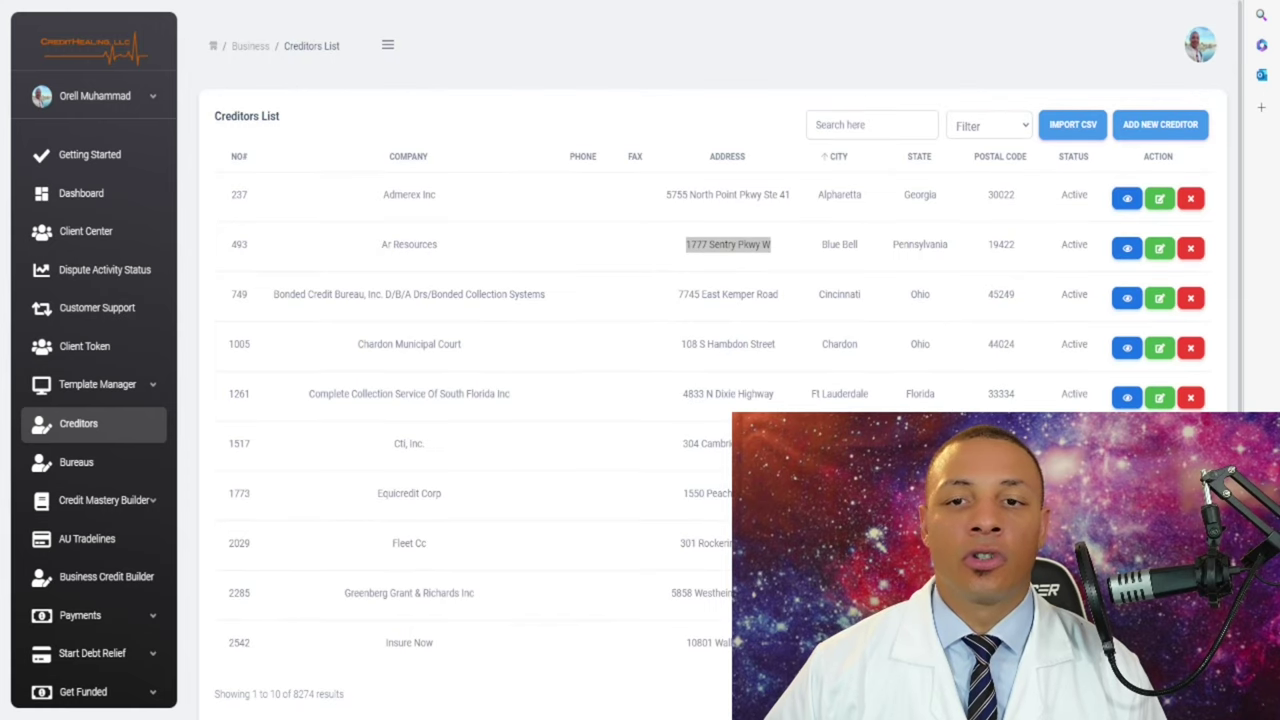
# - Start a search in the Creditors List
pyautogui.click(871, 124)
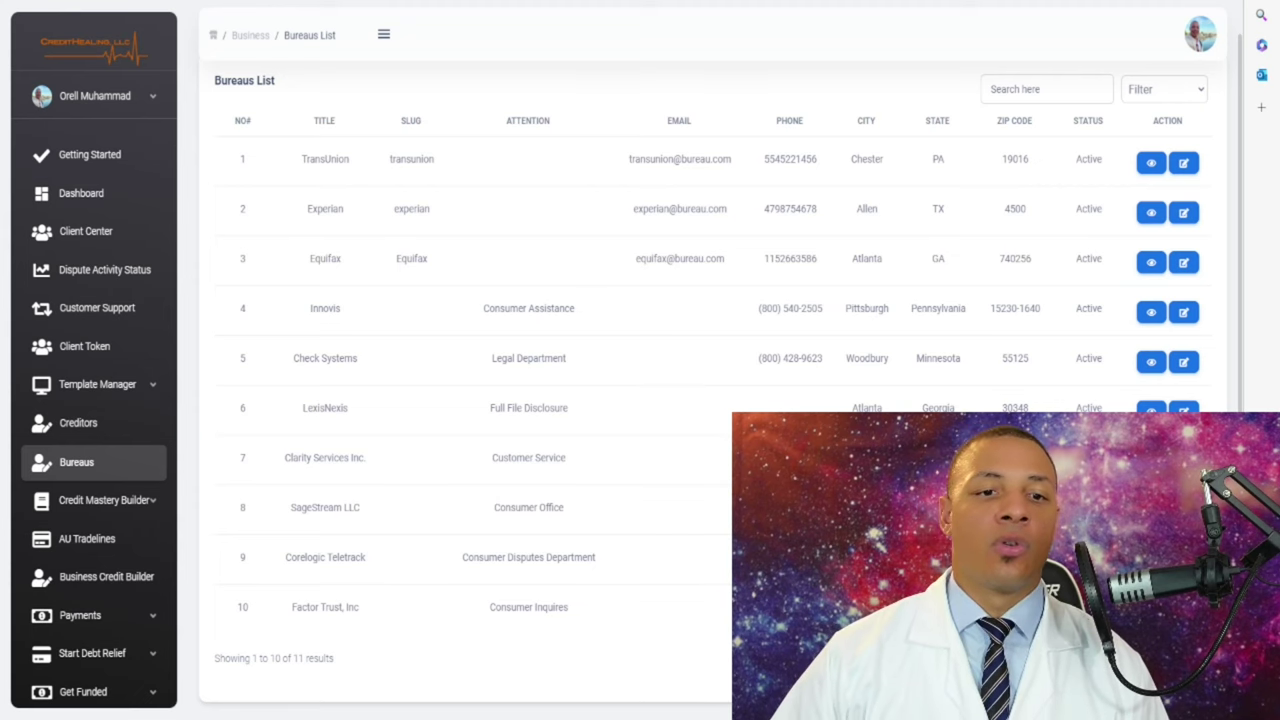
pyautogui.moveTo(350, 159); pyautogui.dragTo(301, 159)
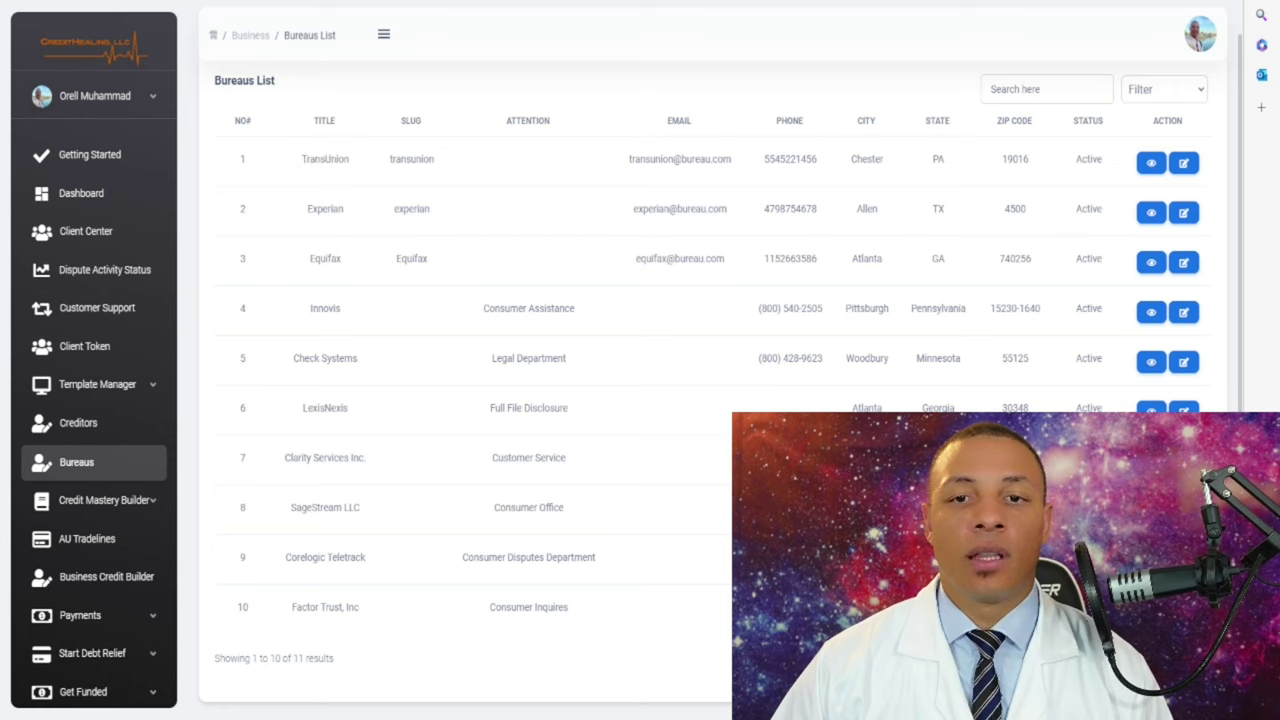
pyautogui.moveTo(818, 159); pyautogui.dragTo(763, 159)
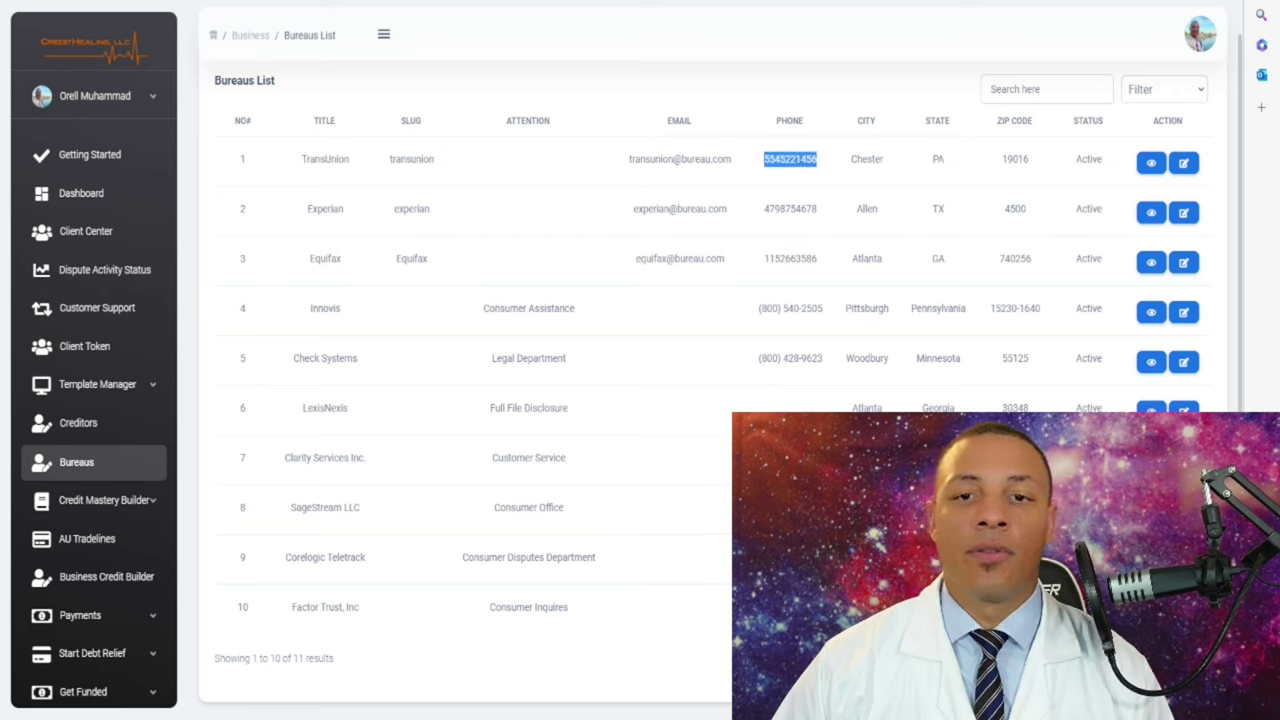
pyautogui.moveTo(818, 208); pyautogui.dragTo(763, 208)
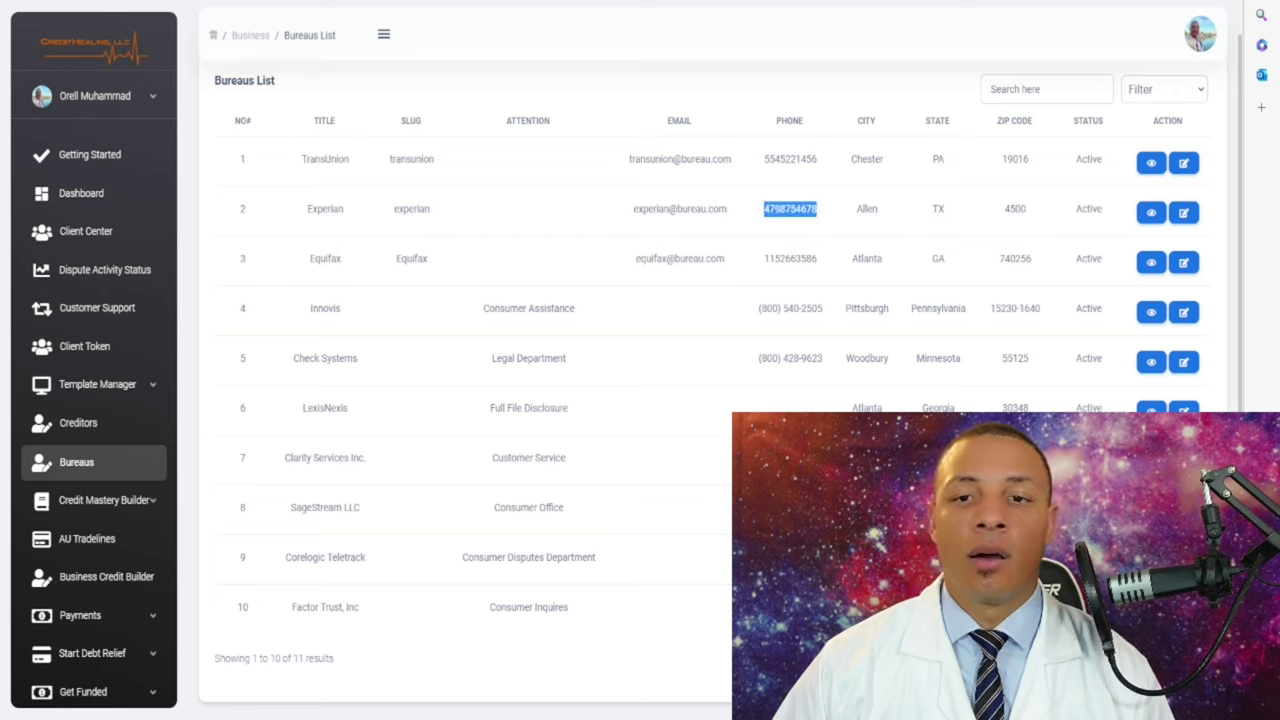
pyautogui.click(763, 208)
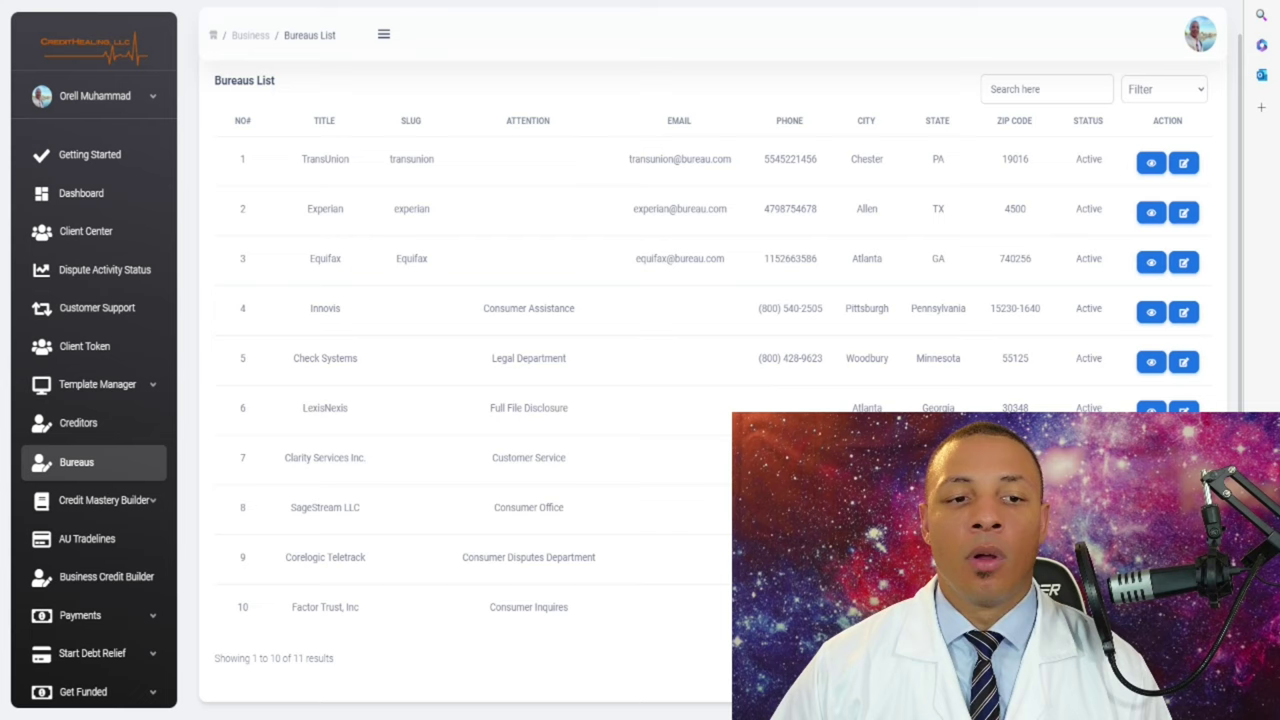
pyautogui.doubleClick(325, 408)
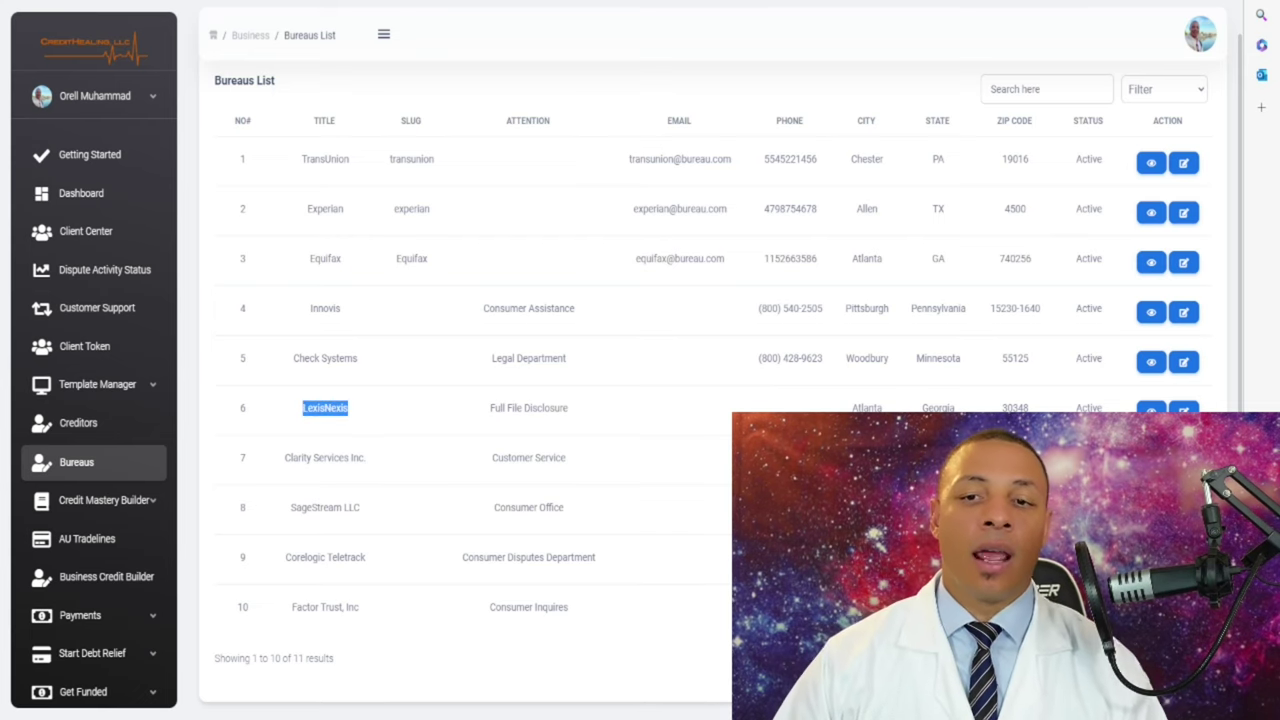
pyautogui.click(325, 408)
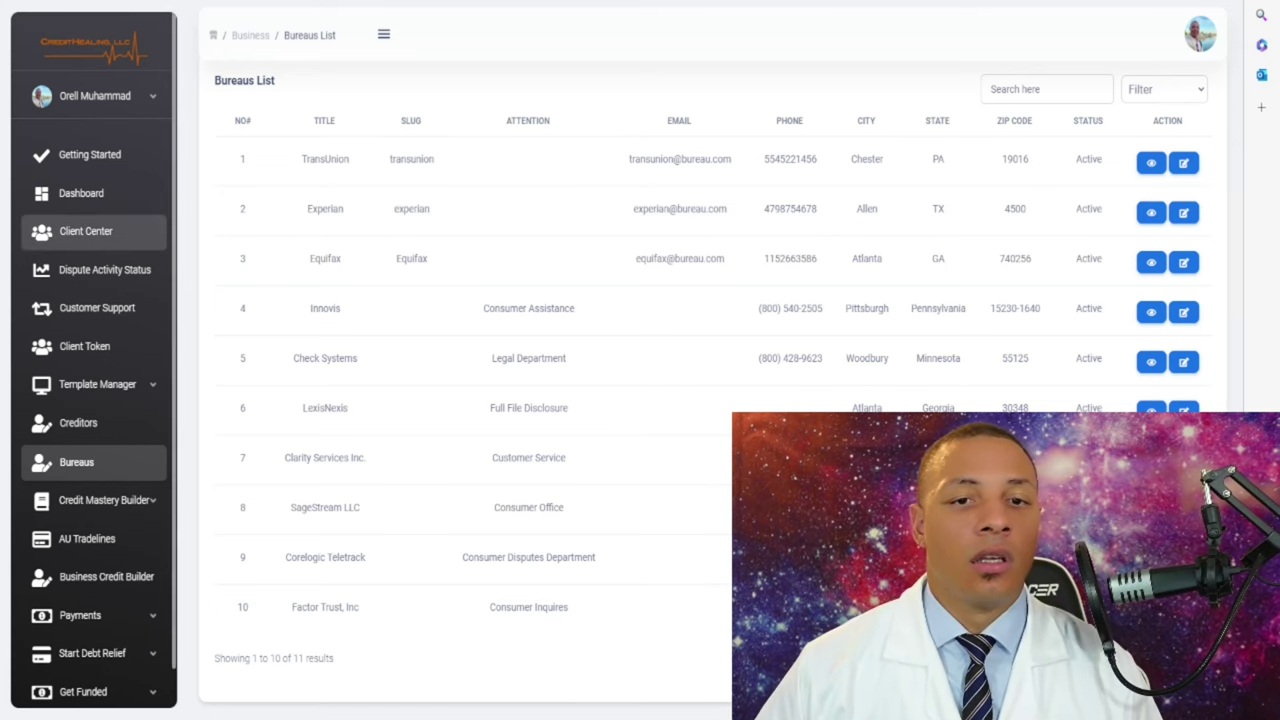
pyautogui.click(86, 231)
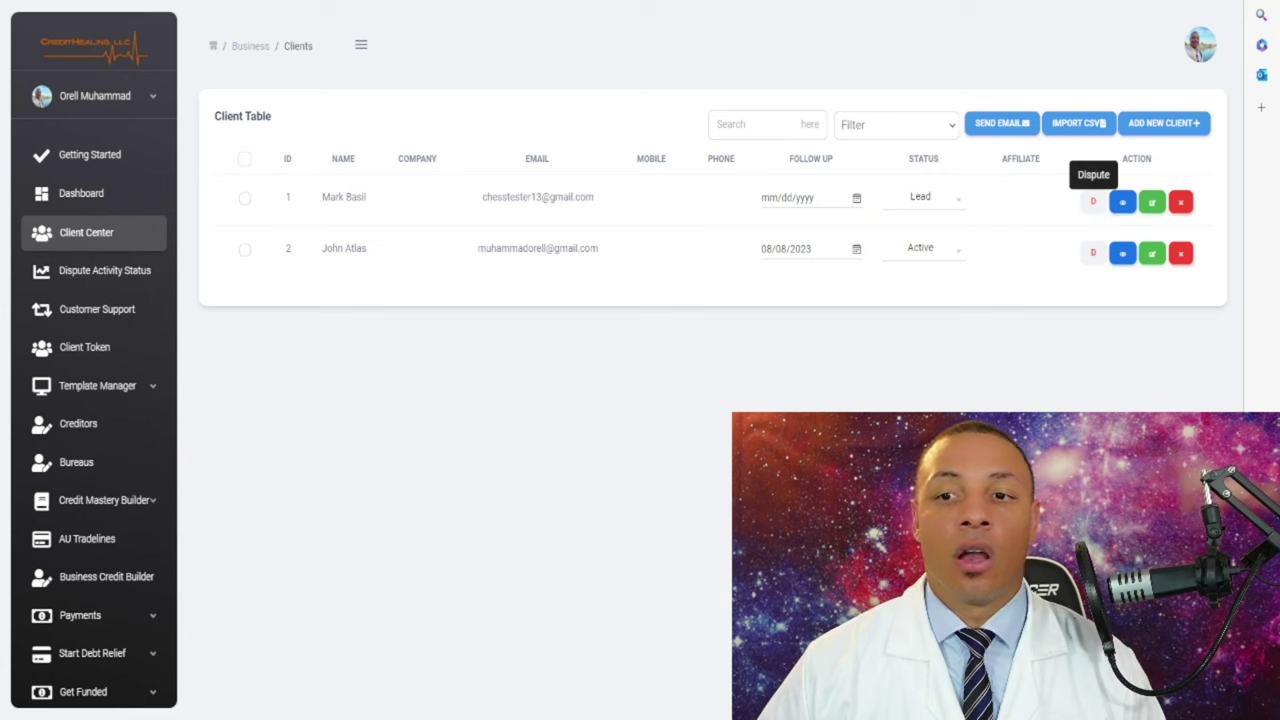
# - Open the first client's detail summary, then return to the Bureaus list
pyautogui.click(1122, 202)
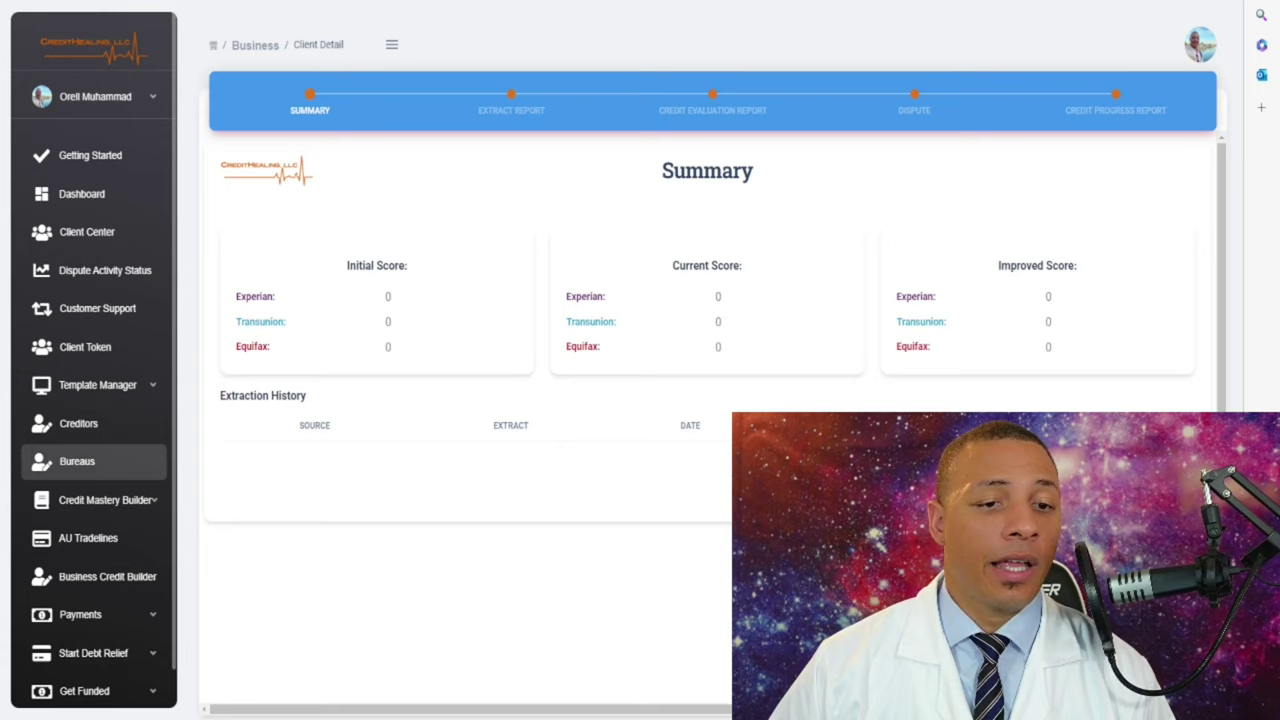
pyautogui.click(77, 461)
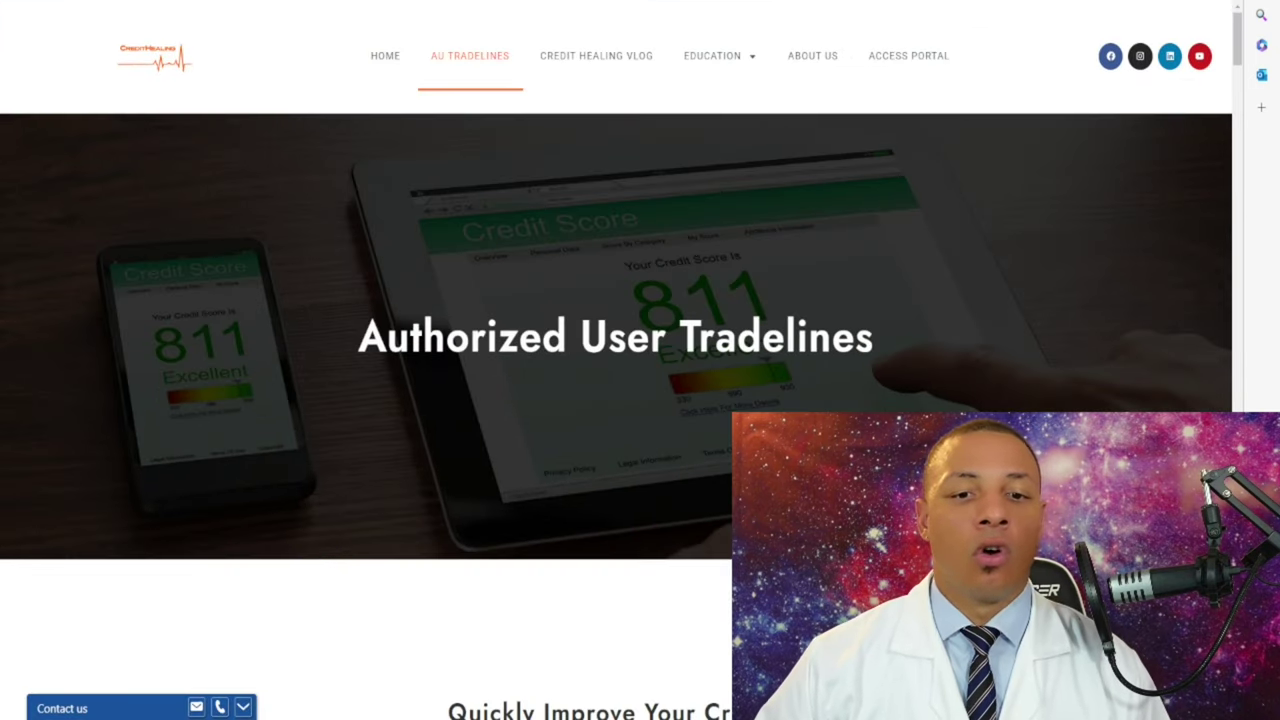
# - Scroll through the 131-entry AU tradeline inventory table down to the tradeline Order Form
pyautogui.scroll(-8, 615, 400)
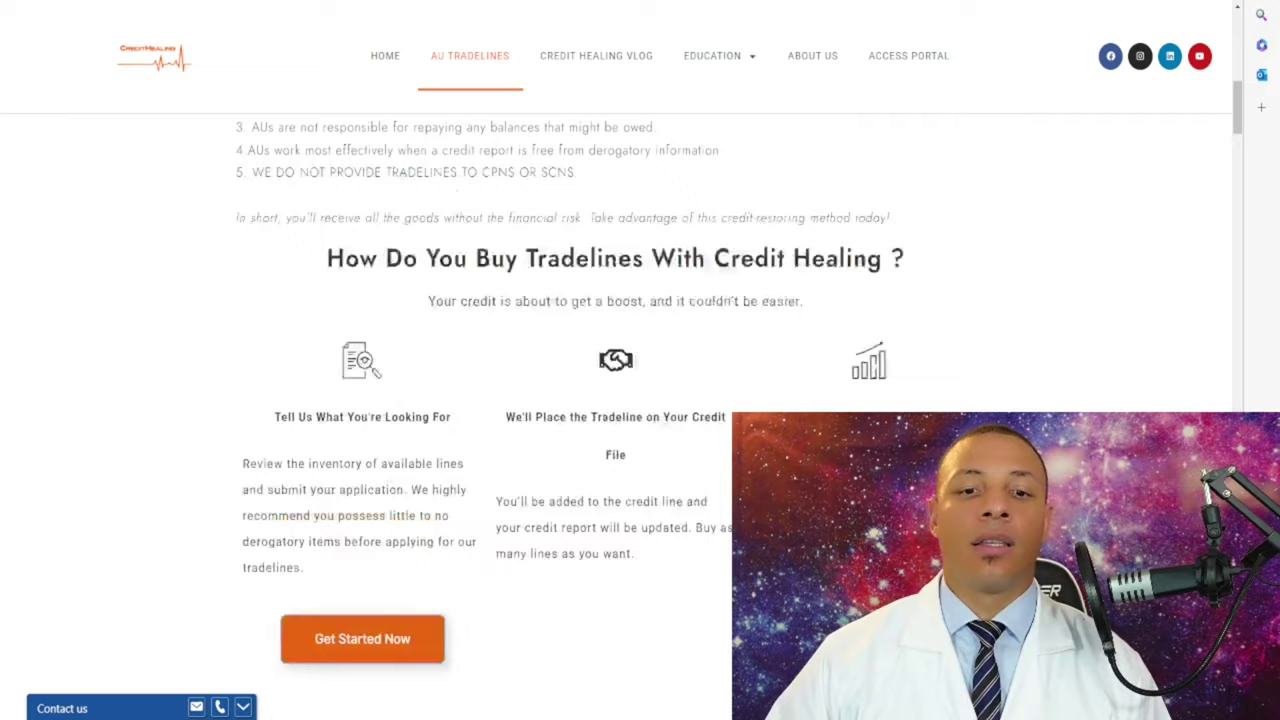
pyautogui.scroll(-3, 615, 400)
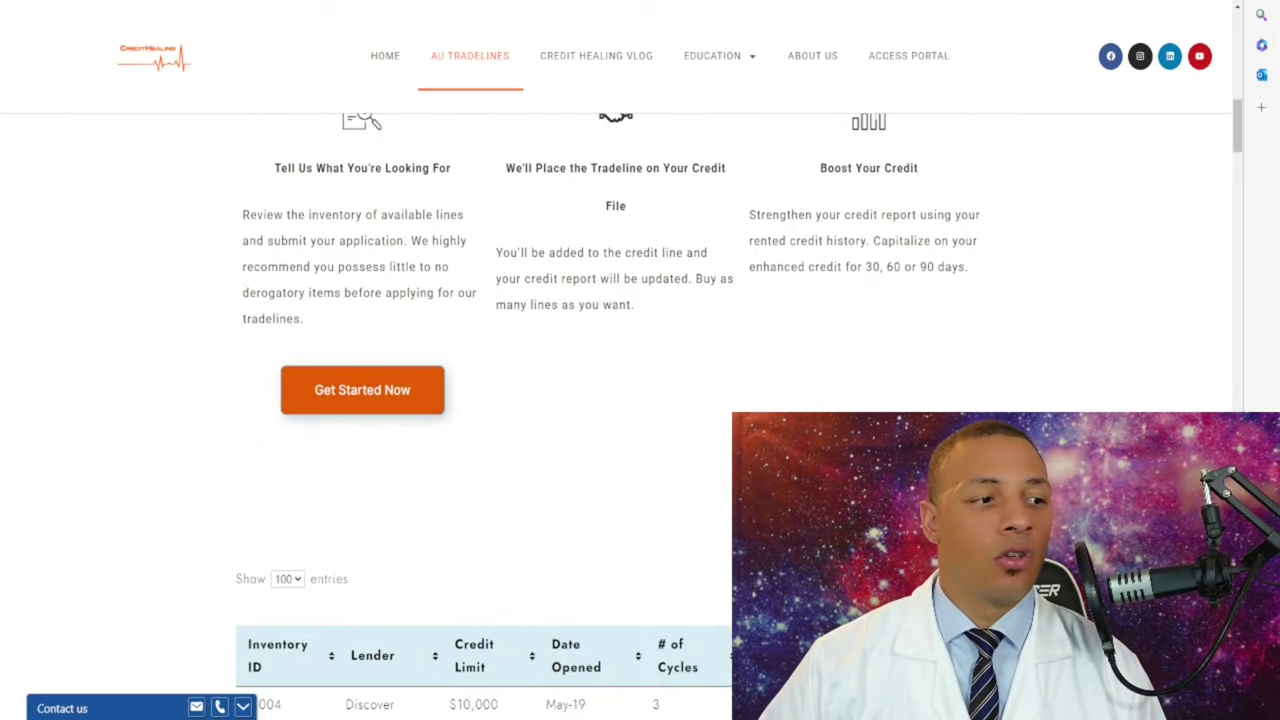
pyautogui.scroll(4, 615, 400)
pyautogui.scroll(-9, 615, 400)
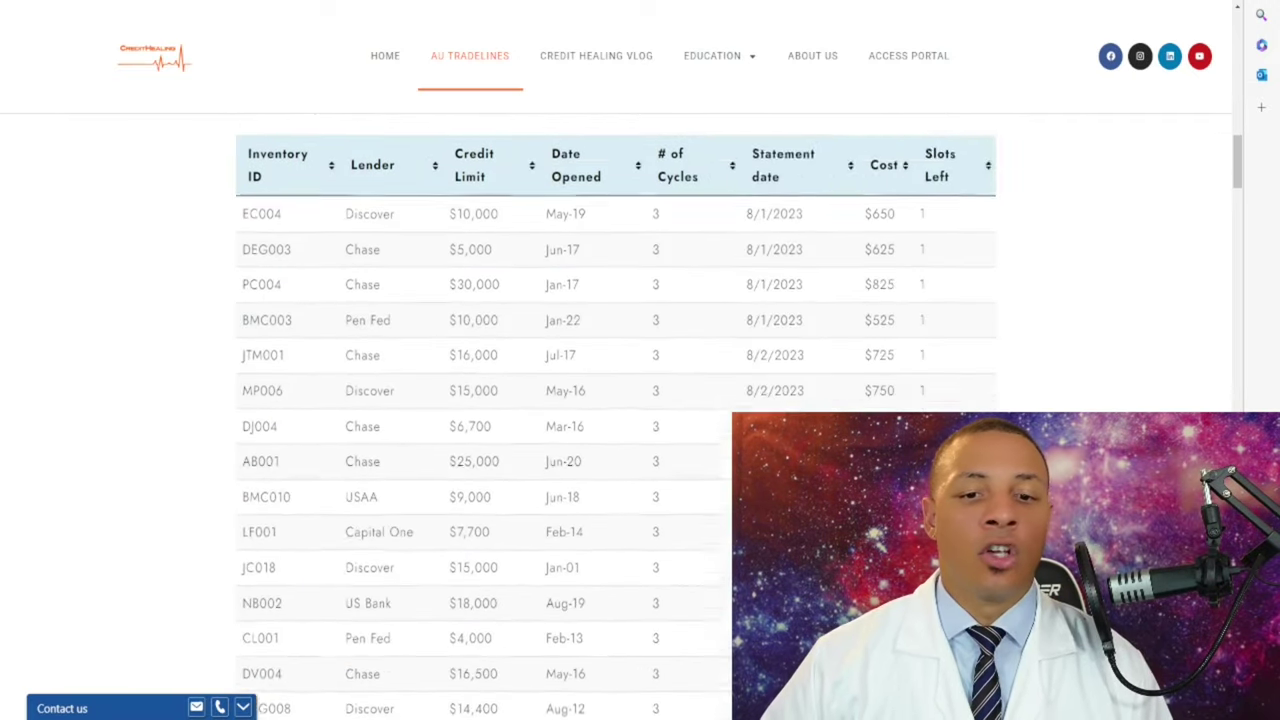
pyautogui.scroll(-1, 615, 400)
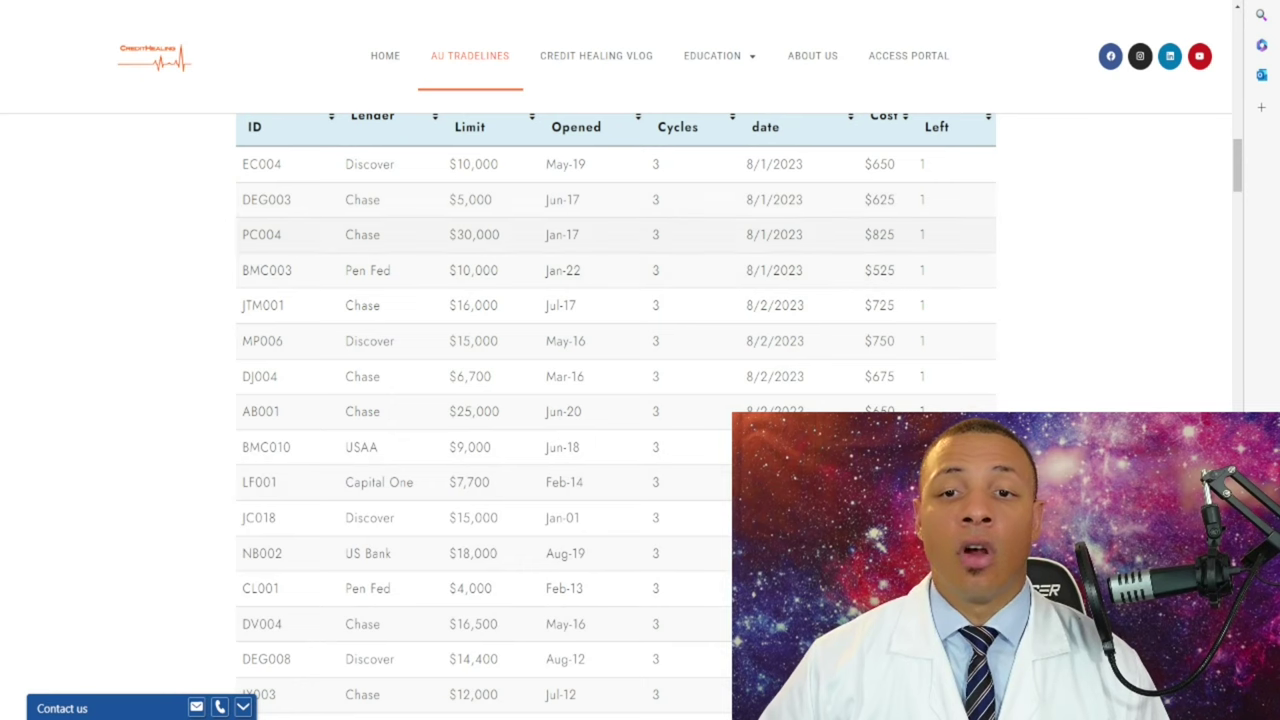
pyautogui.scroll(-5, 615, 400)
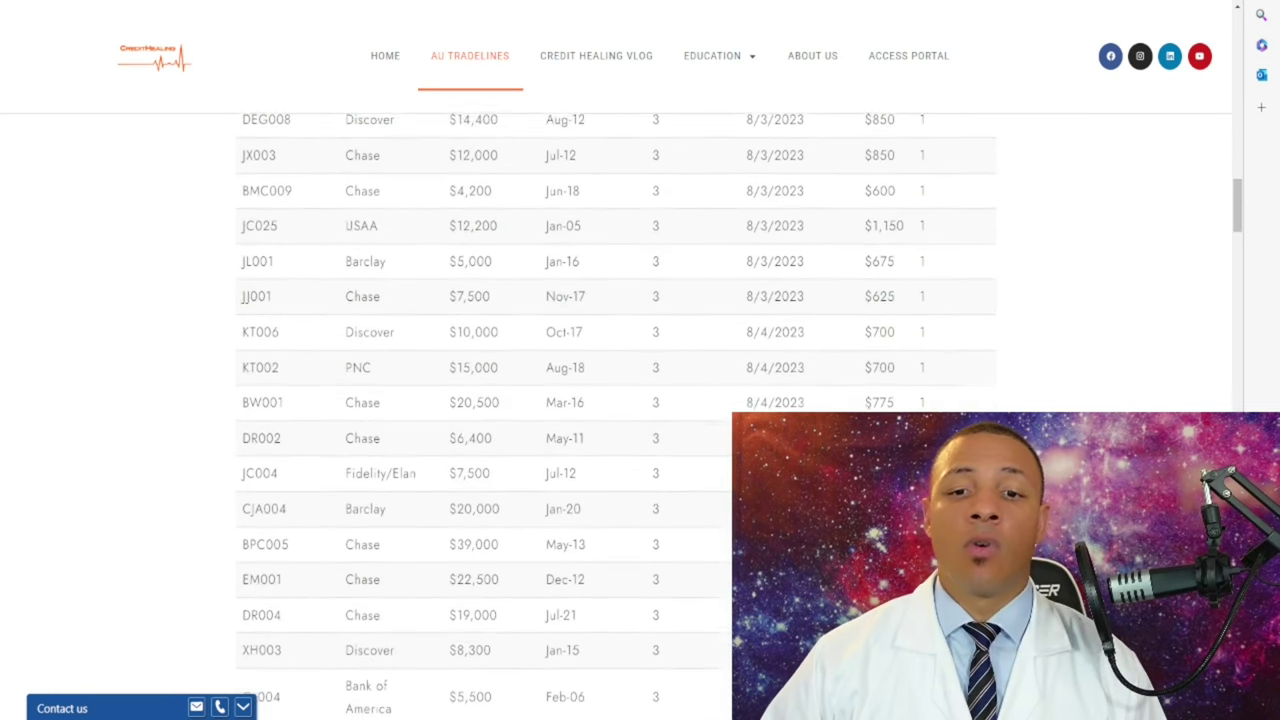
pyautogui.scroll(-10, 615, 400)
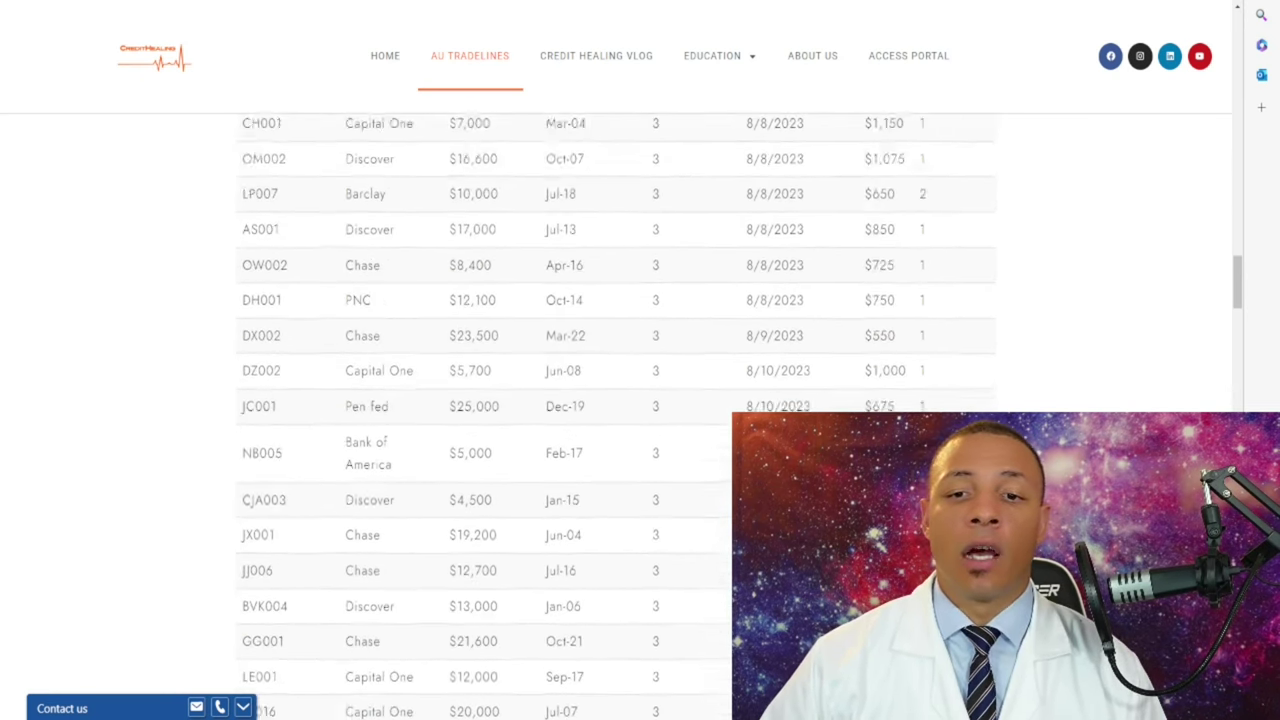
pyautogui.scroll(10, 615, 400)
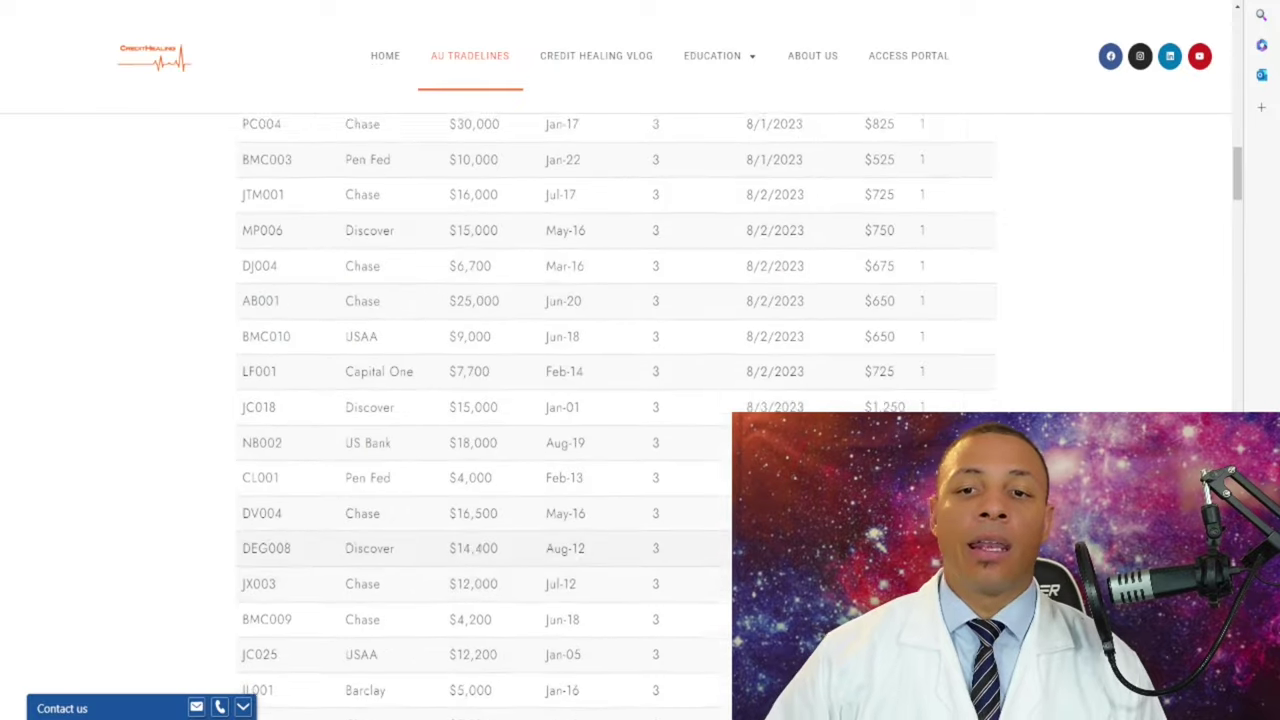
pyautogui.scroll(5, 615, 400)
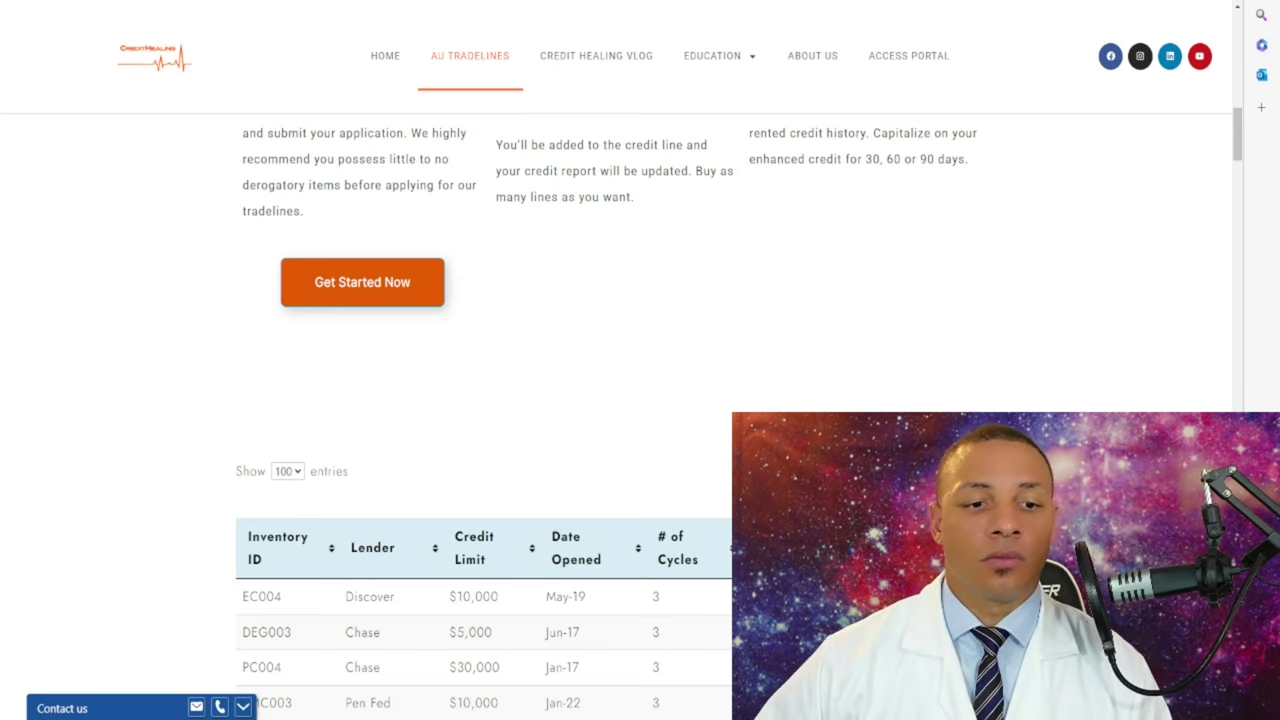
pyautogui.scroll(-10, 616, 416)
pyautogui.scroll(-4, 616, 416)
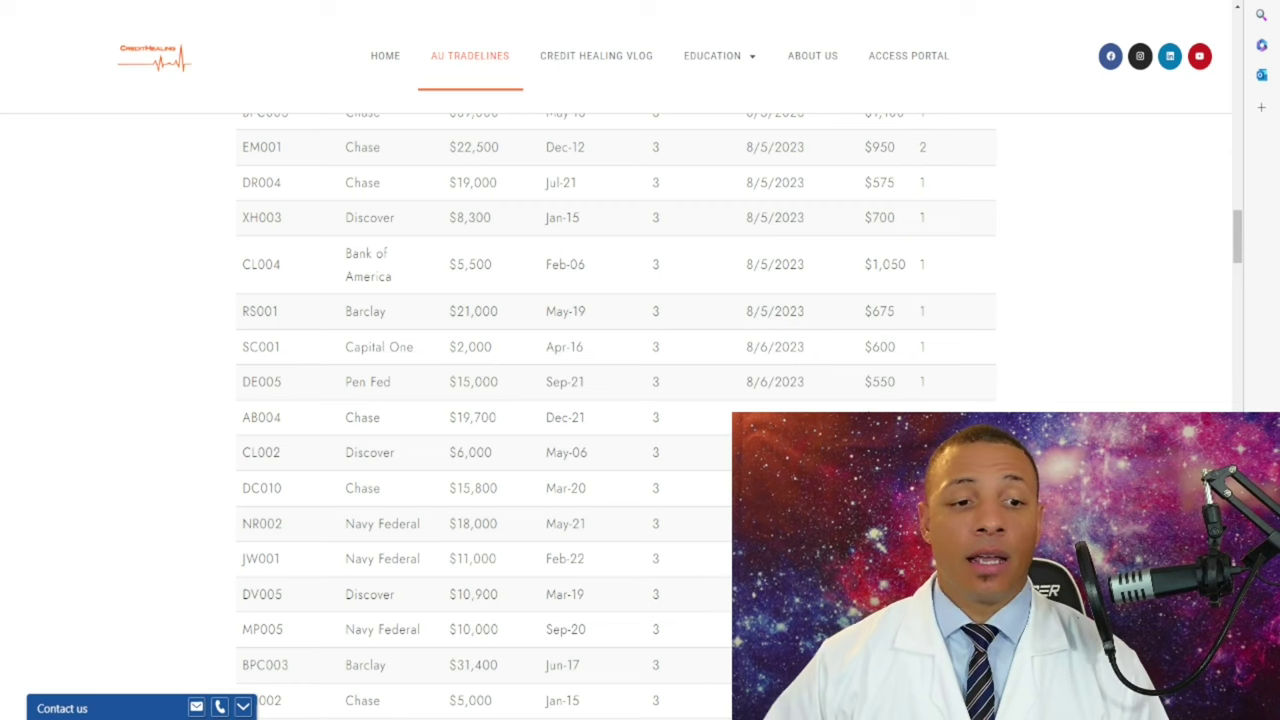
pyautogui.scroll(-20, 616, 416)
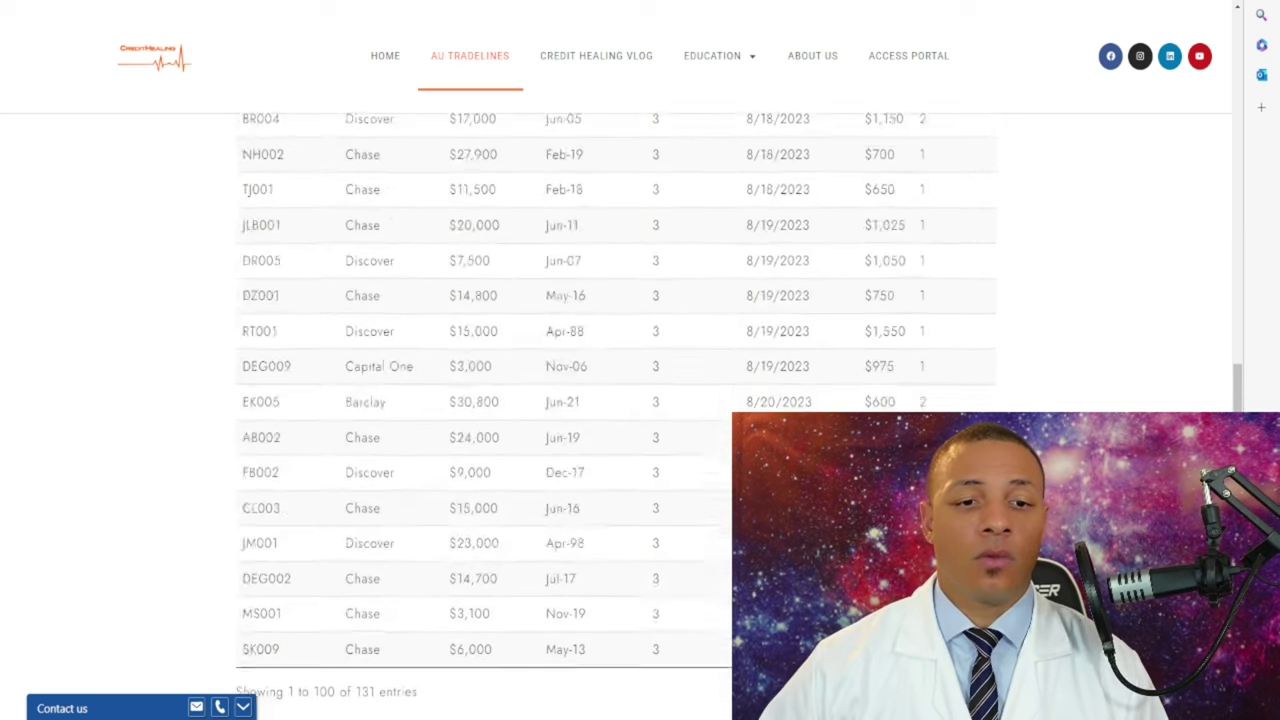
pyautogui.scroll(-10, 616, 416)
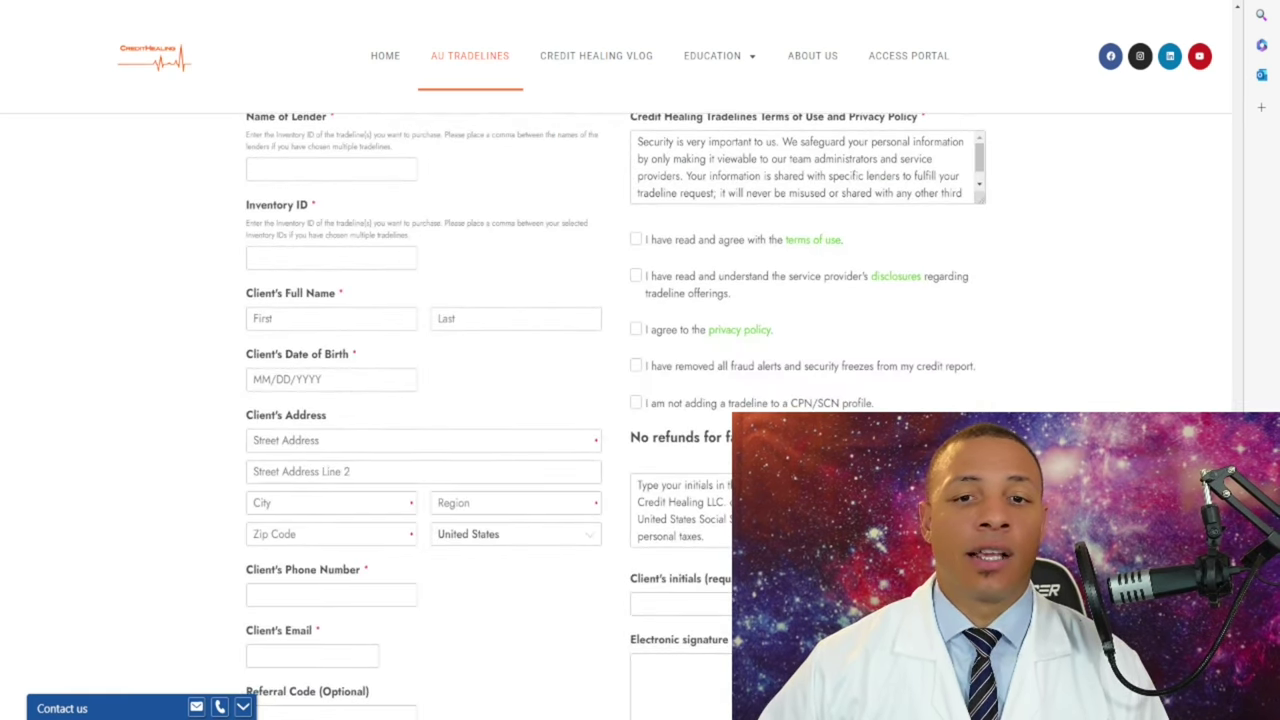
# - Scroll the AU Tradelines page back up past the inventory table to the top banner
pyautogui.scroll(1, 616, 416)
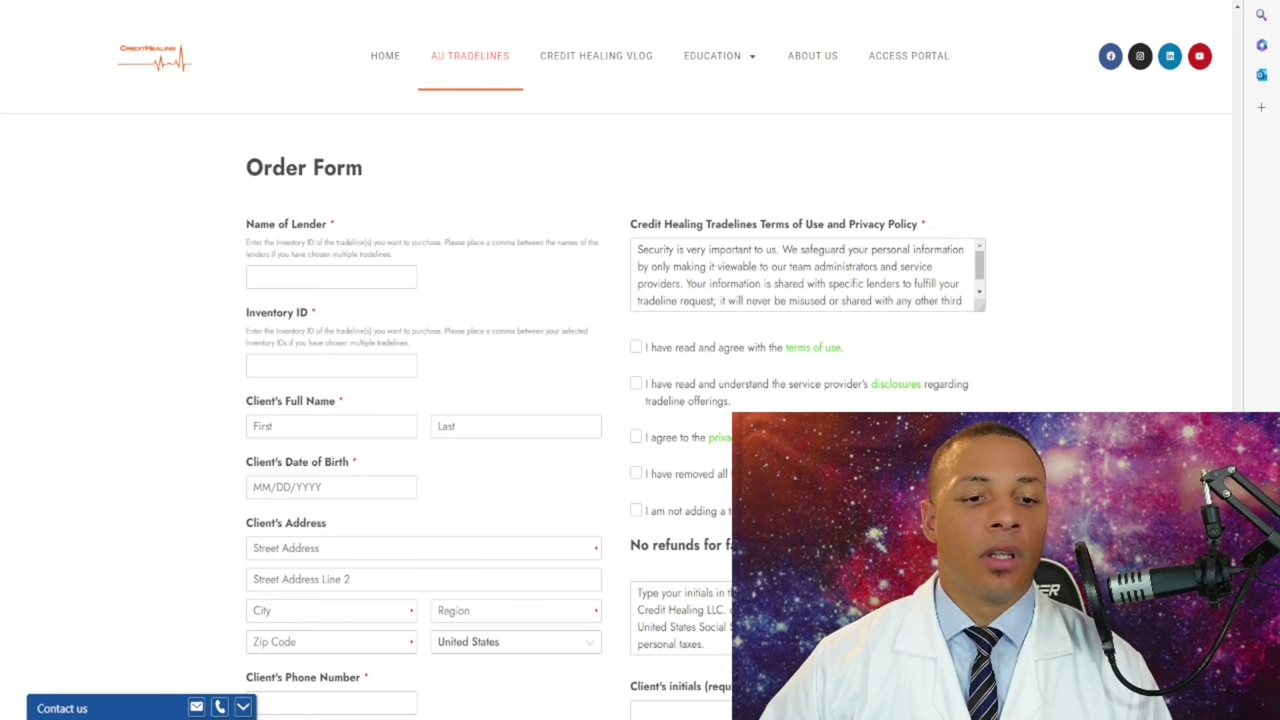
pyautogui.scroll(1, 615, 400)
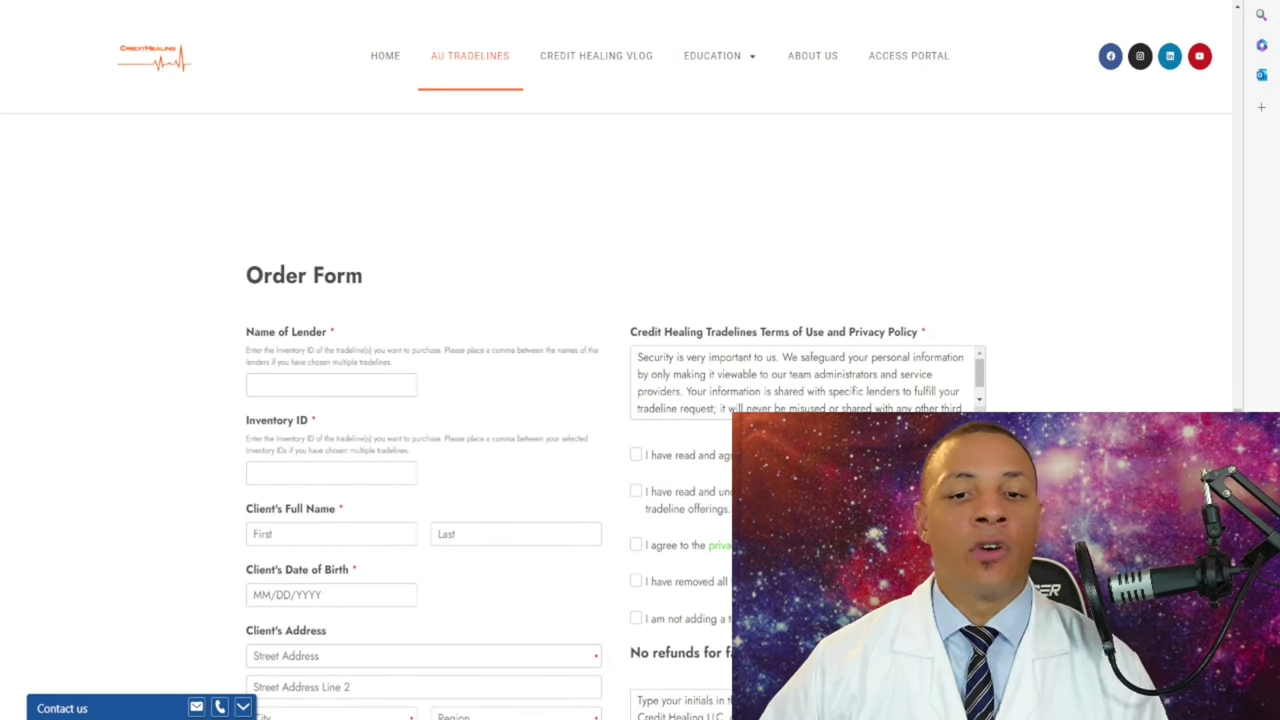
pyautogui.scroll(20, 615, 400)
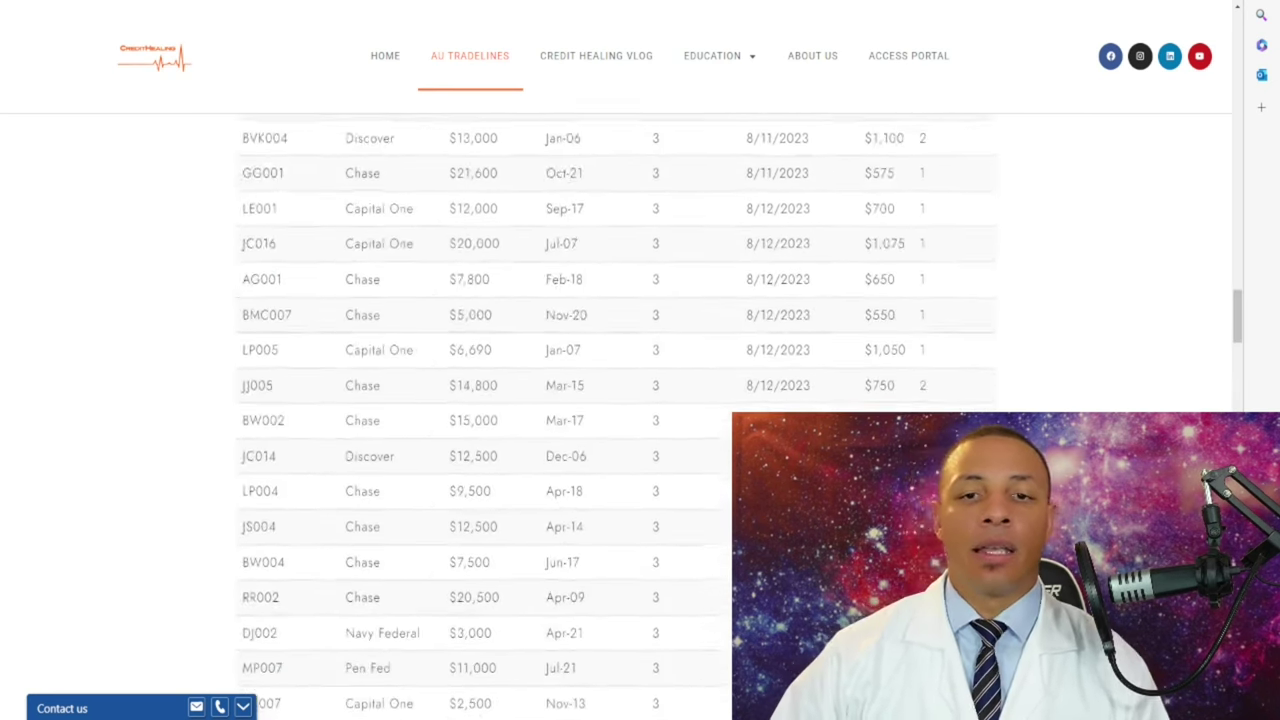
pyautogui.scroll(5, 615, 400)
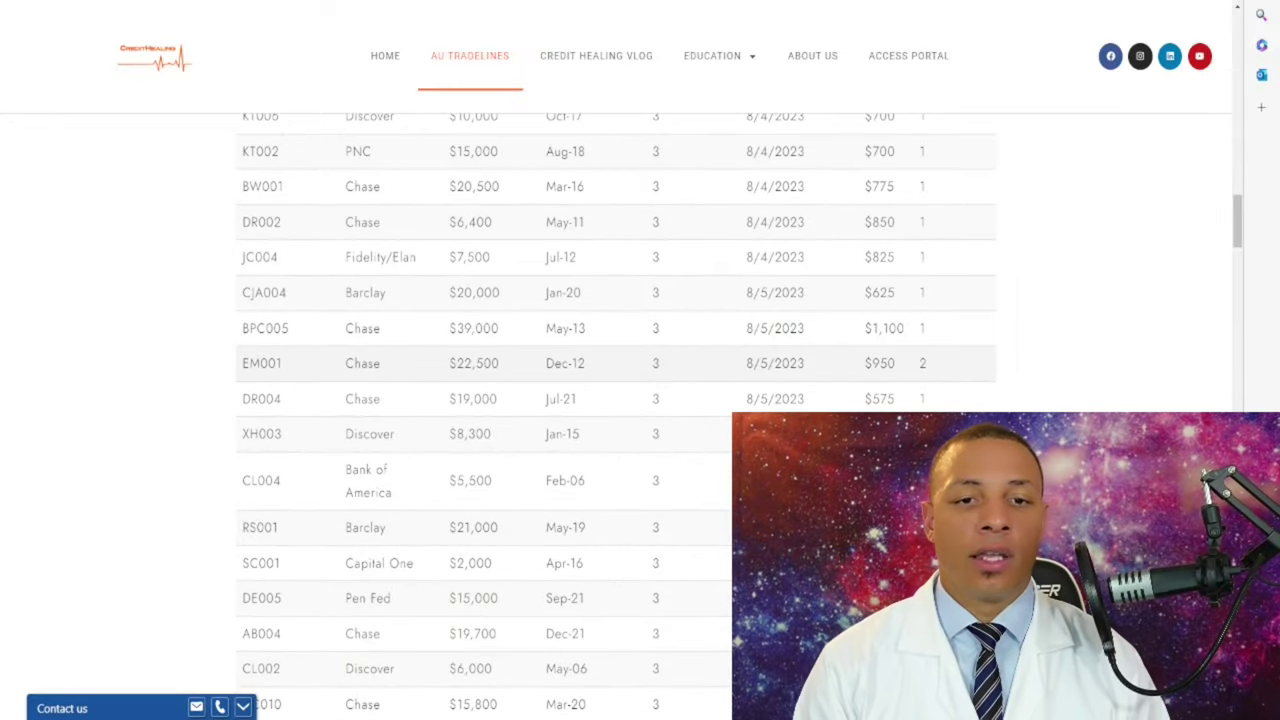
pyautogui.scroll(15, 615, 400)
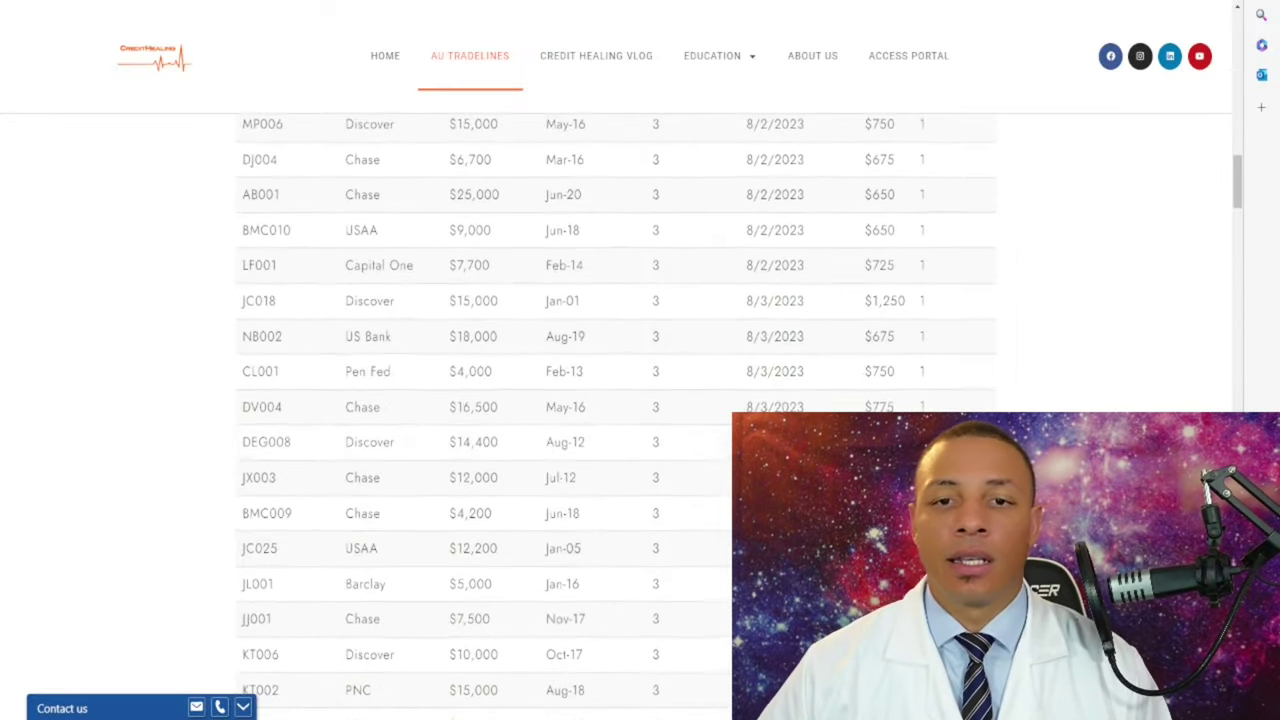
pyautogui.scroll(5, 615, 400)
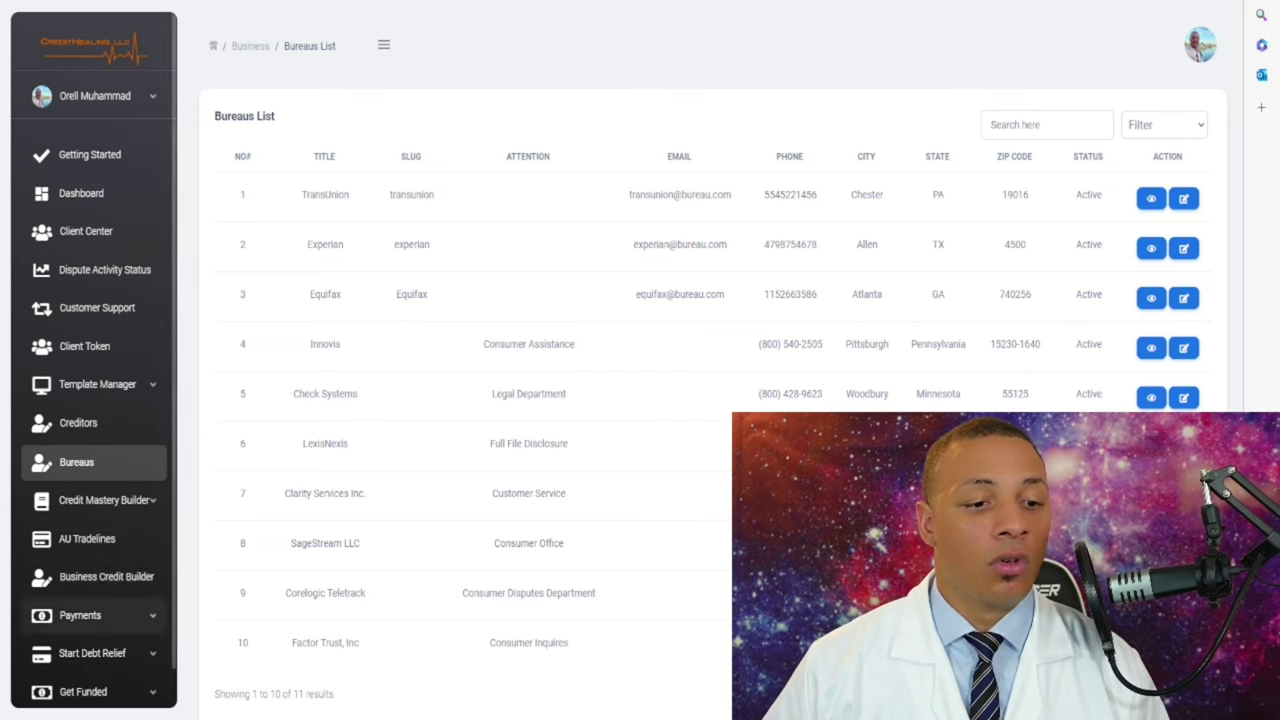
# - Open the CHESS Dashboard overview showing 0 disputes, 2 clients and 116 templates
pyautogui.scroll(-1, 90, 600)
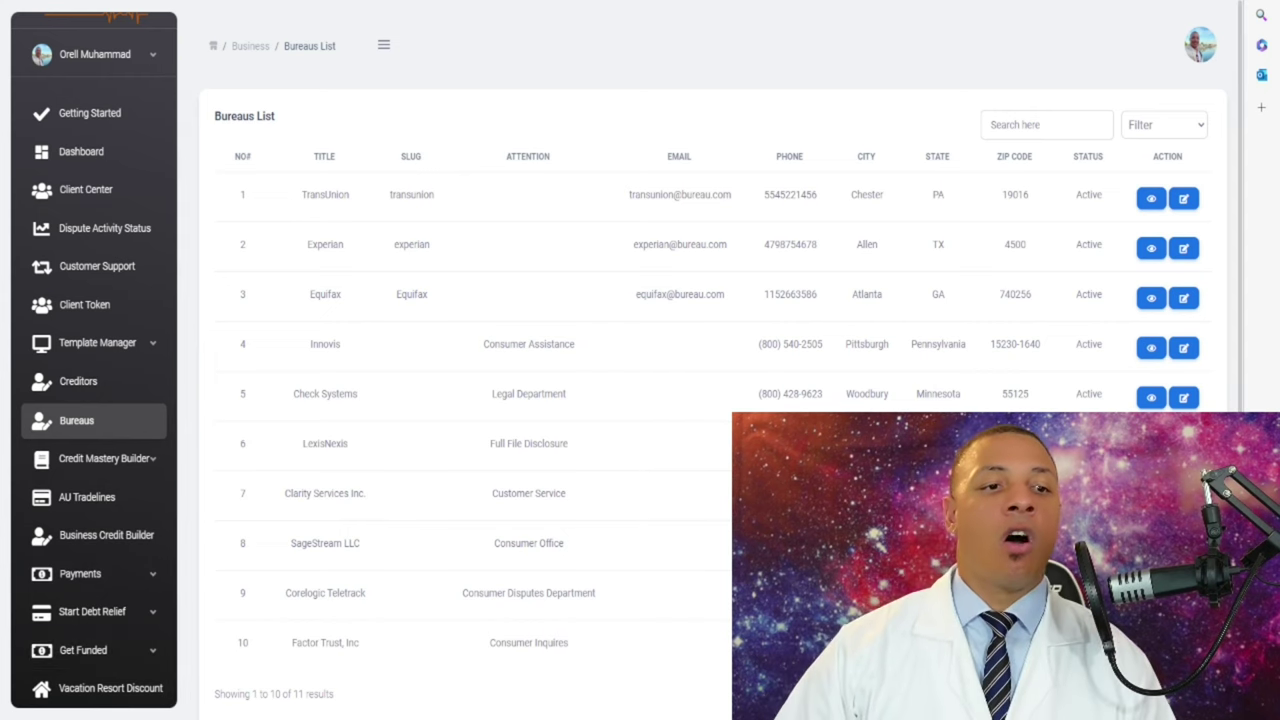
pyautogui.click(81, 151)
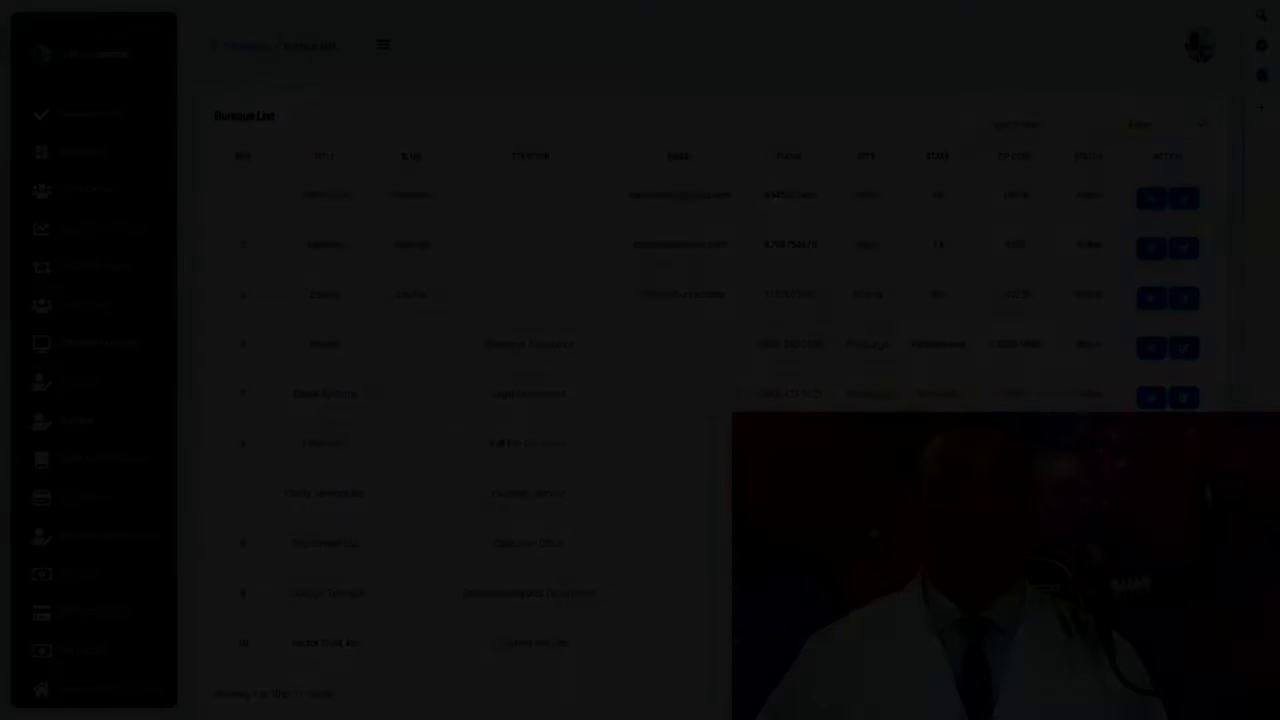